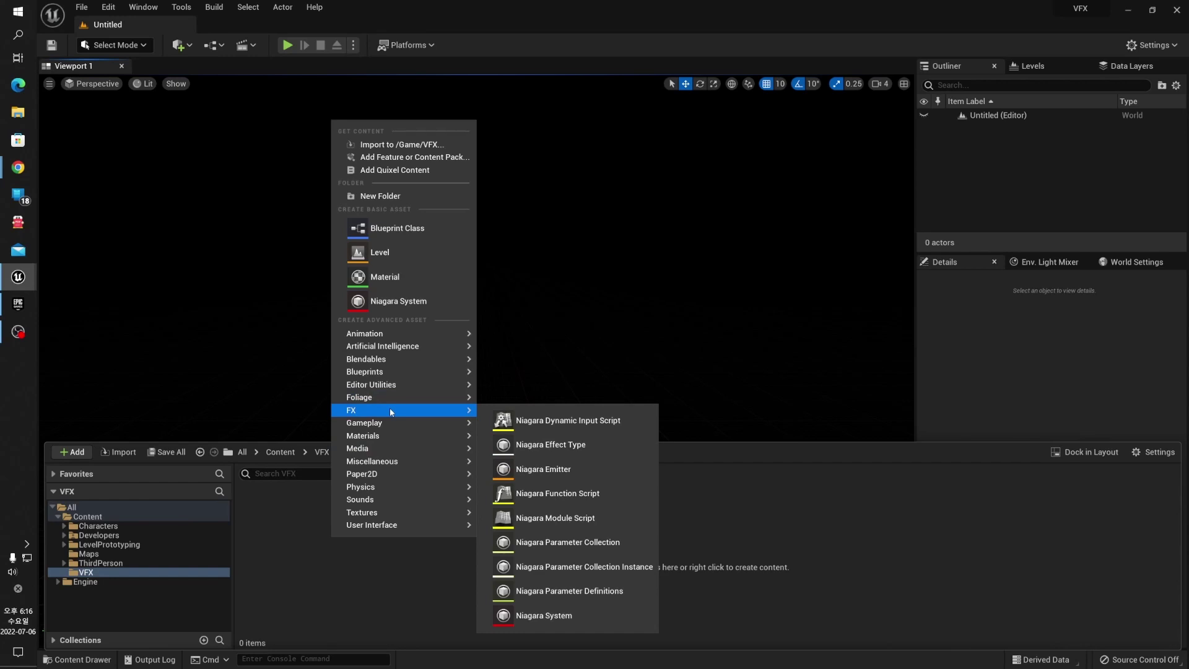
# Create a new Niagara emitter in the VFX folder from the Directional Burst template.
pyautogui.click(543, 469)
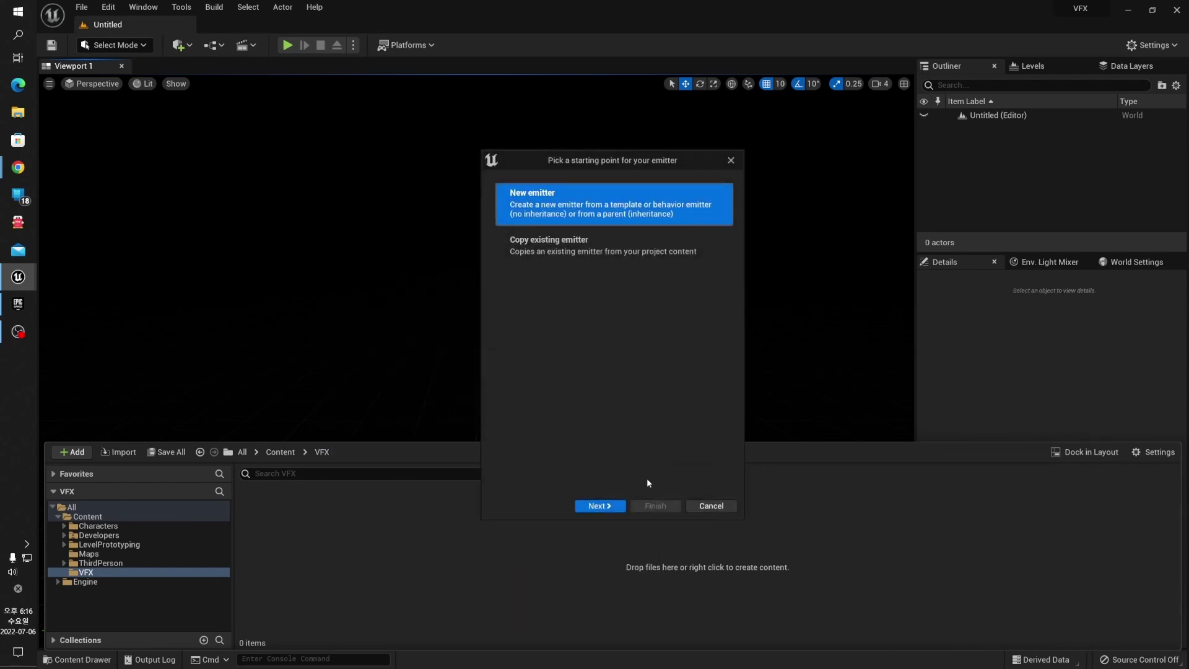
pyautogui.click(618, 506)
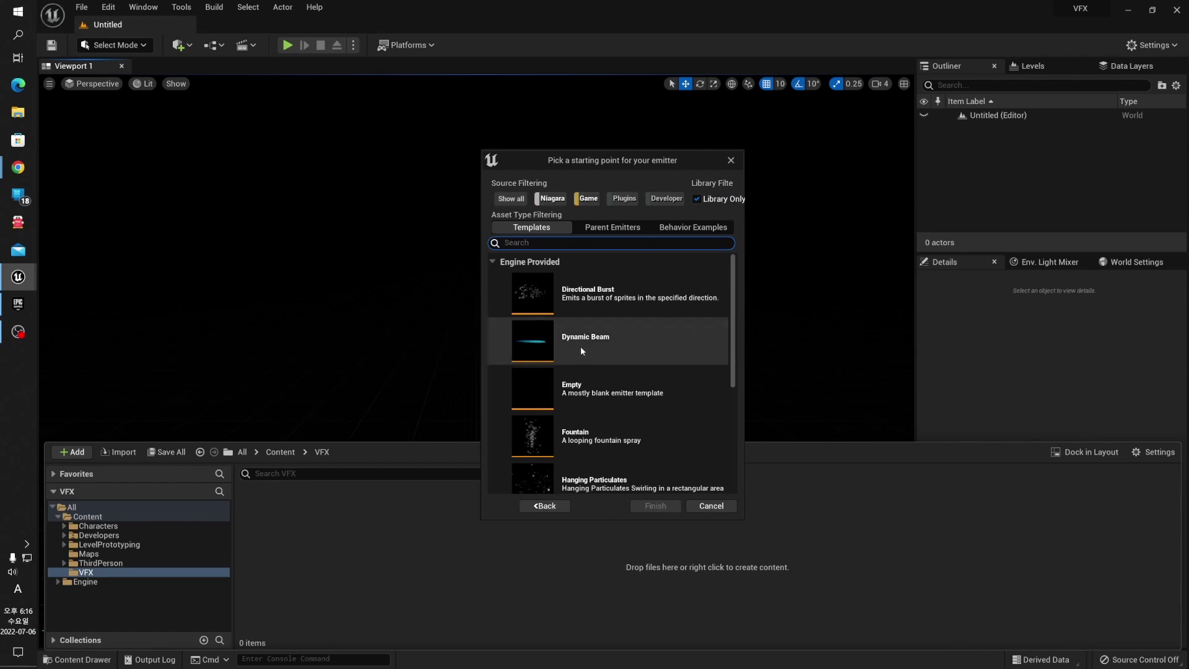
pyautogui.click(588, 294)
pyautogui.click(655, 504)
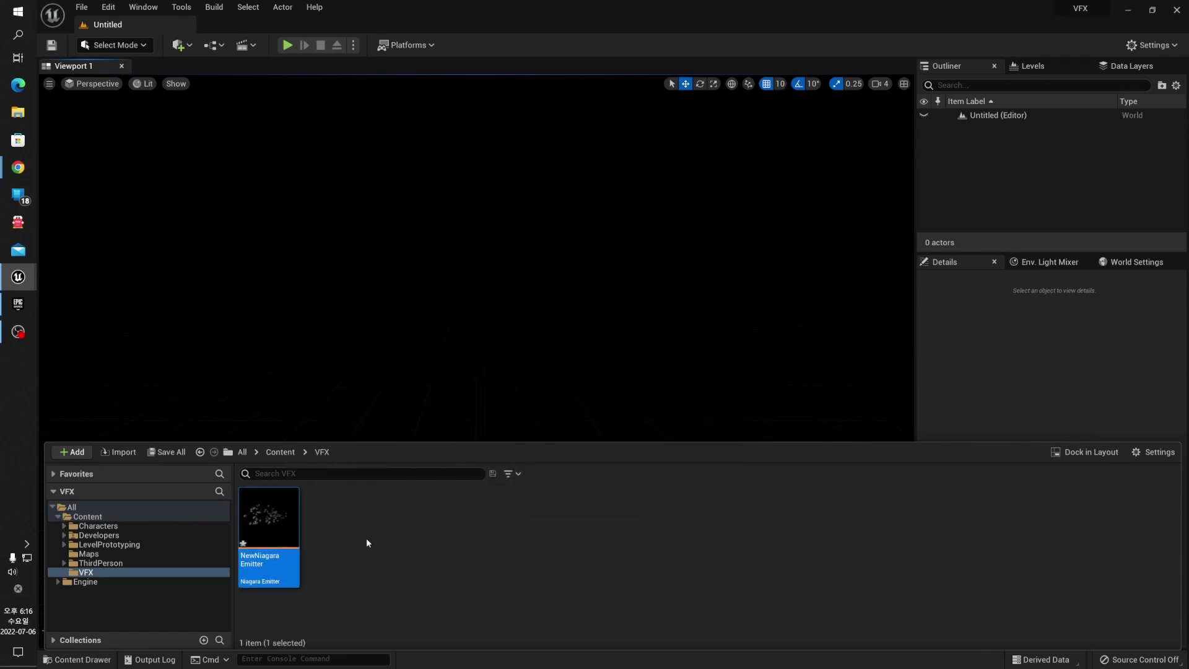
# Generate a Niagara system from the new emitter and place it in the level at about X 360, Y 80, Z 120.
pyautogui.rightClick(277, 530)
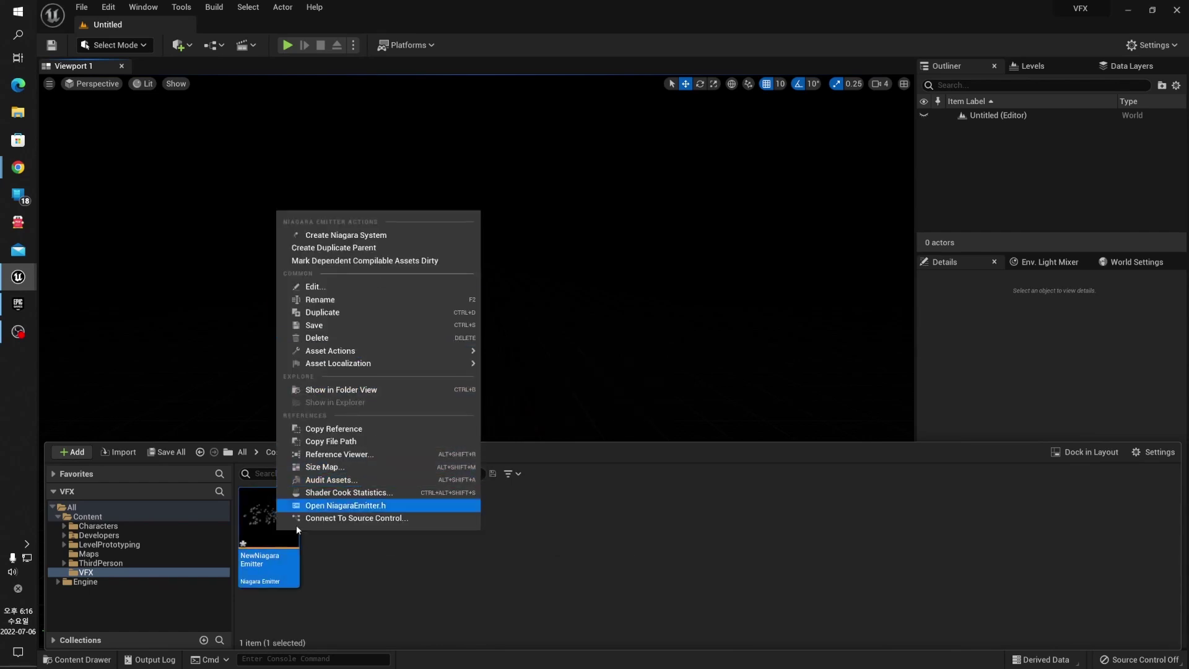
pyautogui.click(380, 241)
pyautogui.click(77, 659)
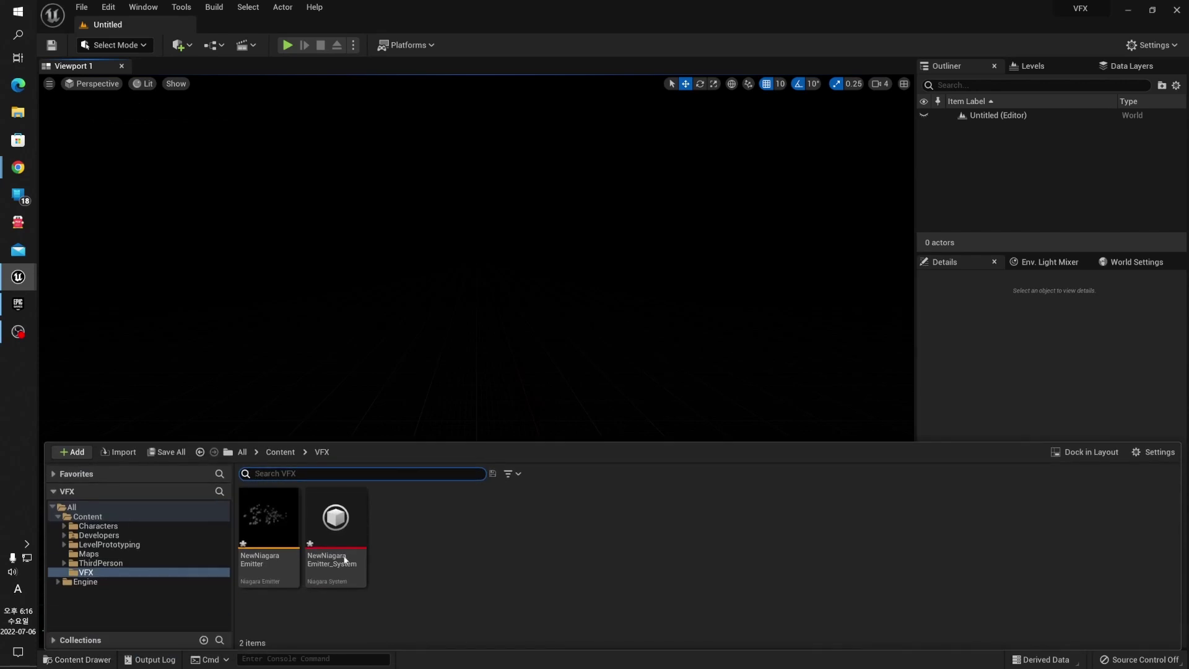
pyautogui.moveTo(347, 531); pyautogui.dragTo(430, 351)
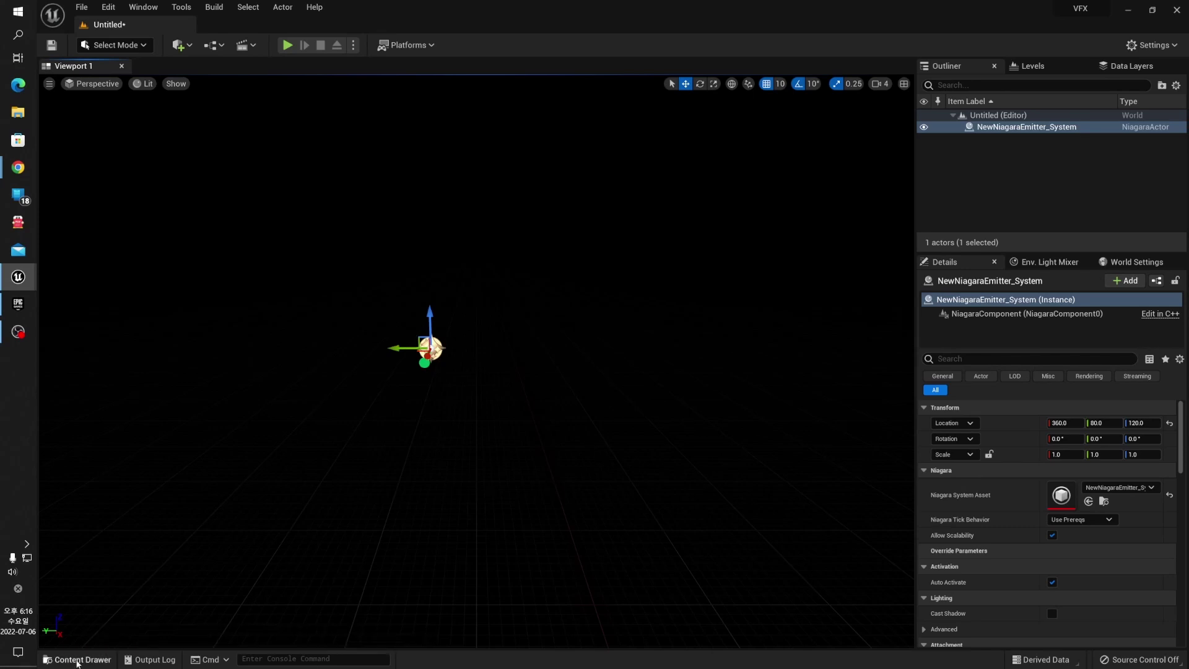
# Create a Niagara system with the Fountain emitter template and place it in the level at about X 370, Y -160, Z 150.
pyautogui.click(78, 660)
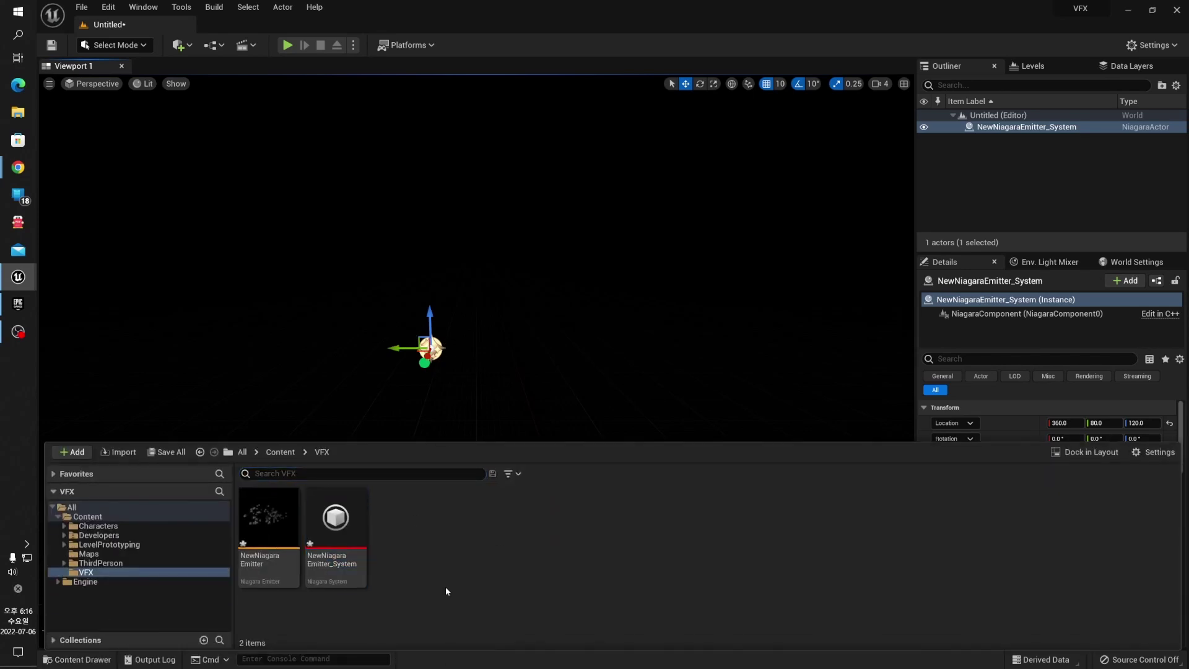
pyautogui.rightClick(484, 541)
pyautogui.moveTo(592, 363)
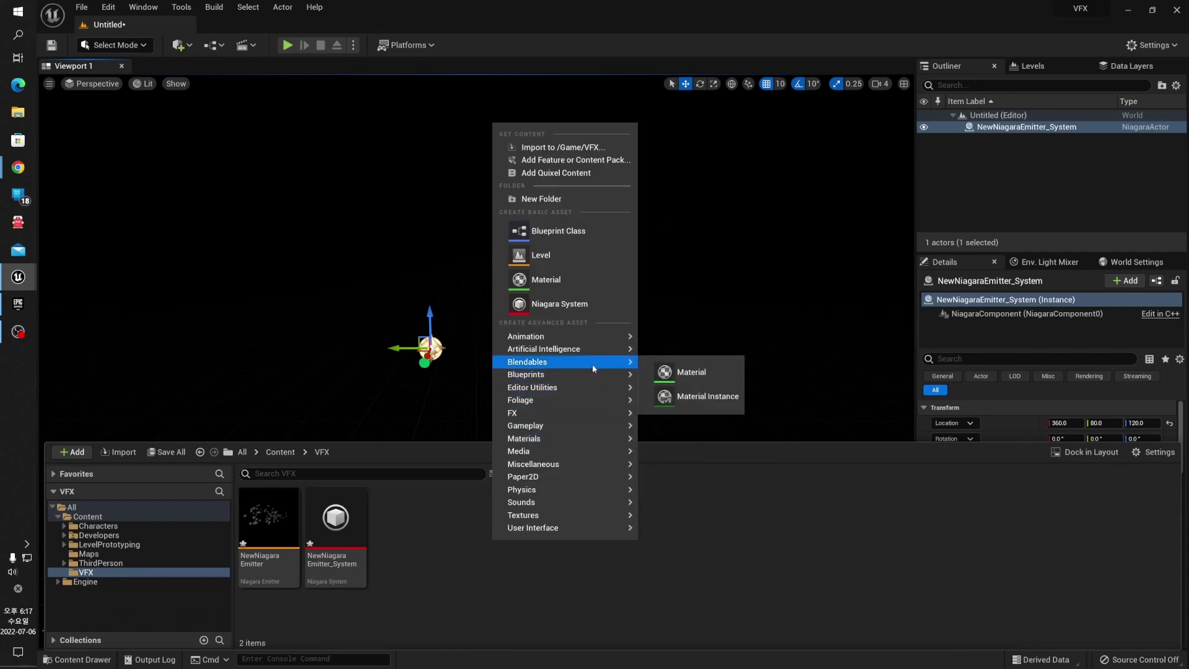
pyautogui.moveTo(570, 412)
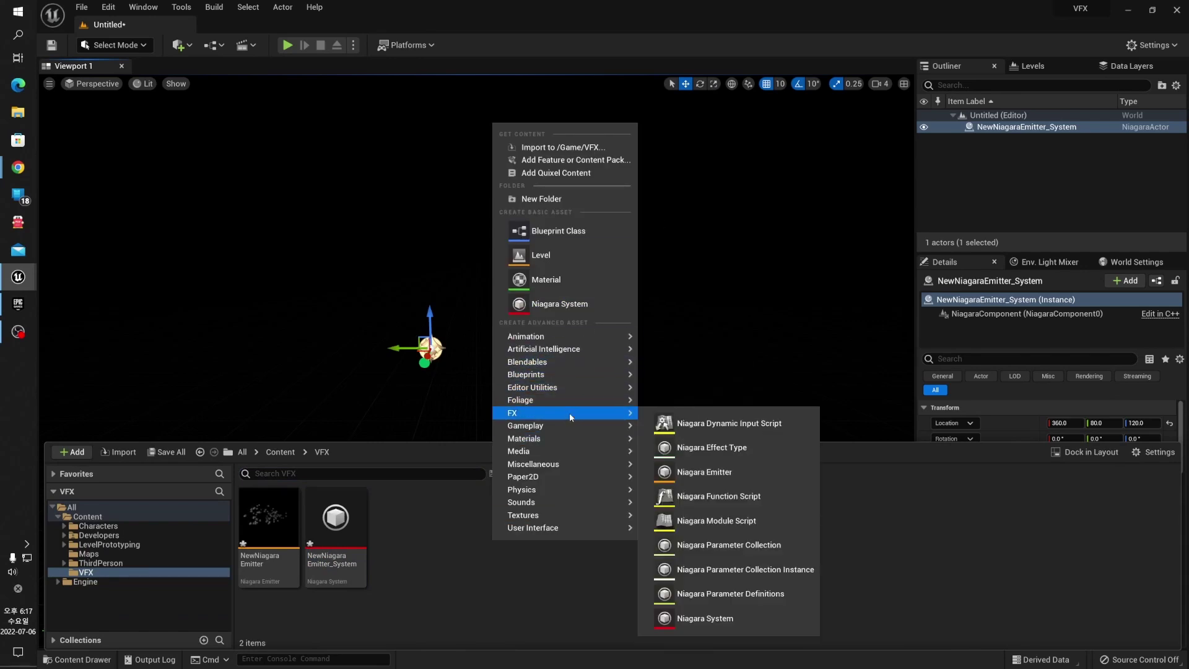
pyautogui.click(691, 621)
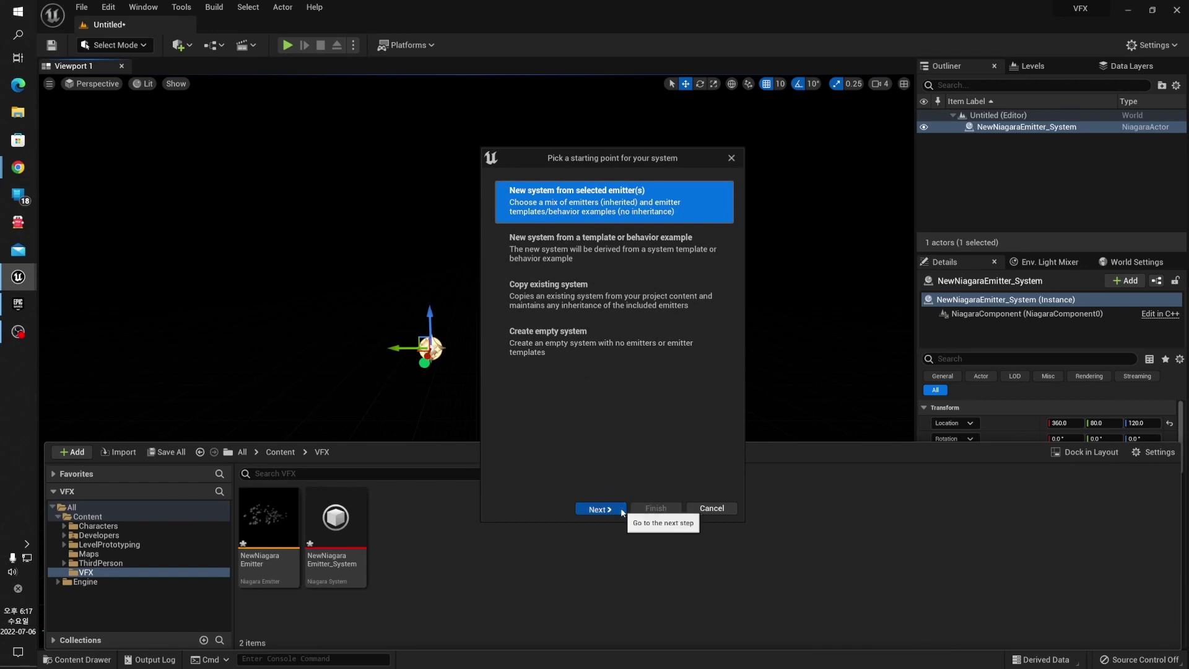
pyautogui.click(622, 510)
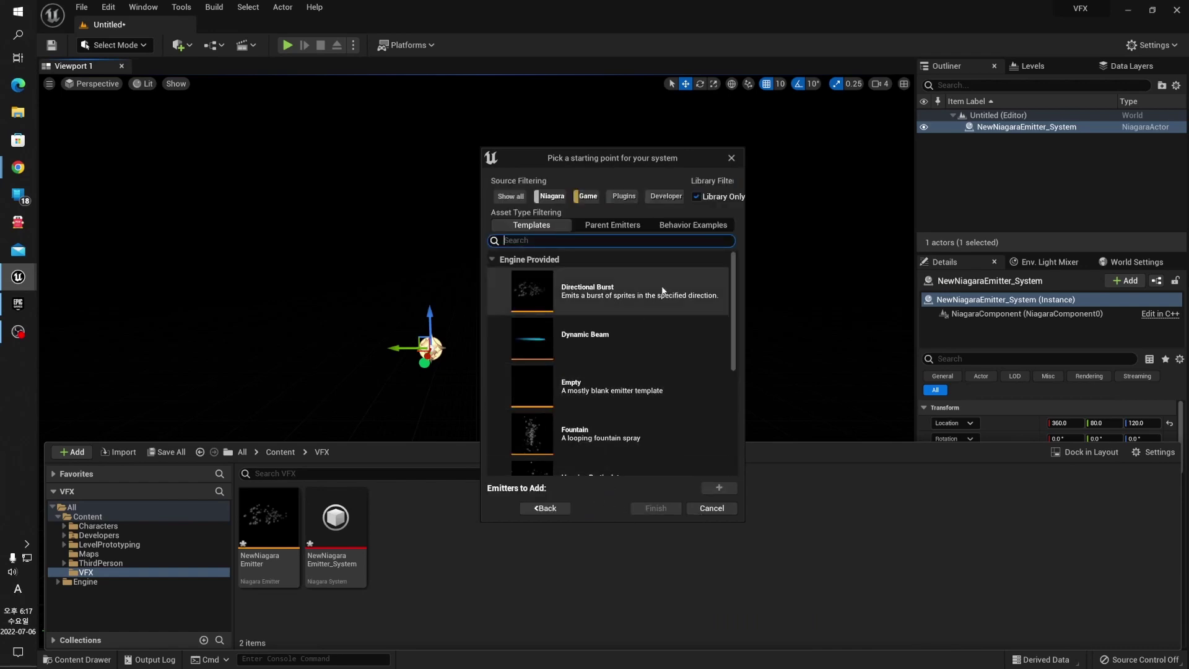
pyautogui.click(574, 453)
pyautogui.click(712, 488)
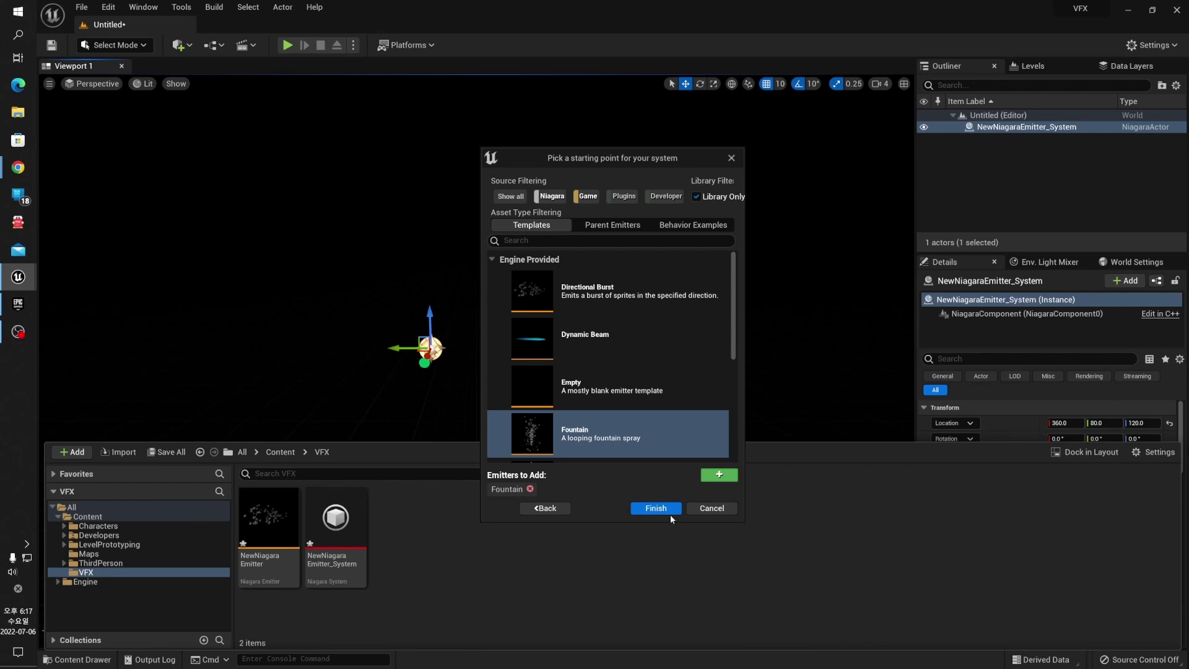
pyautogui.click(670, 513)
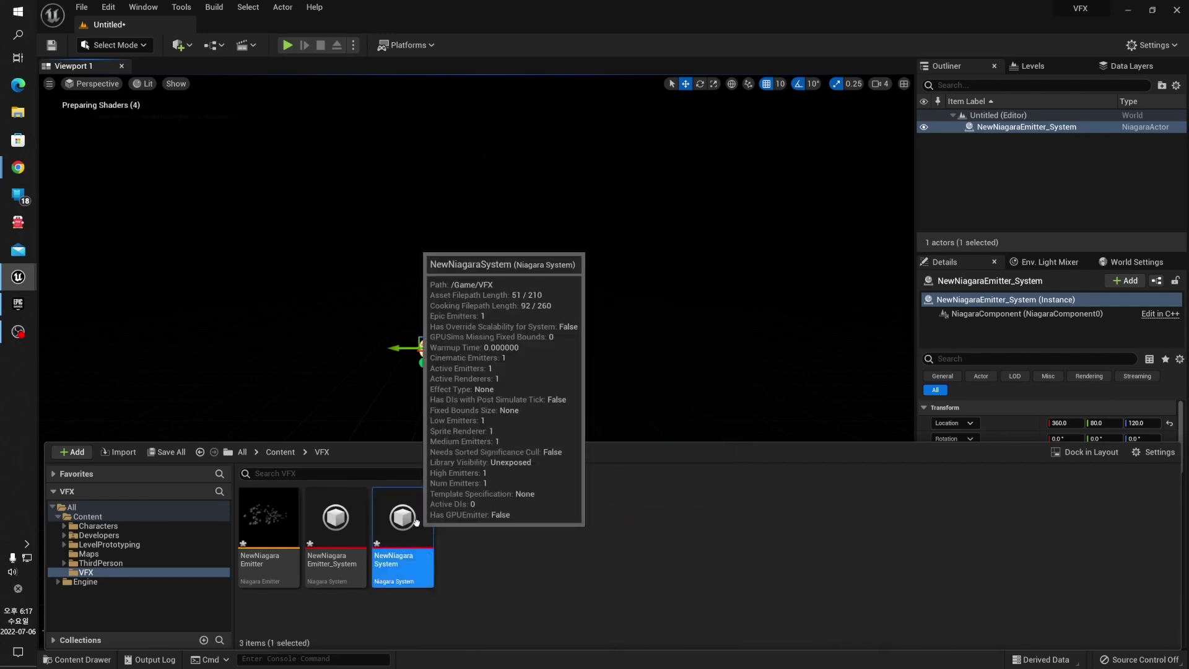
pyautogui.moveTo(402, 520); pyautogui.dragTo(570, 333)
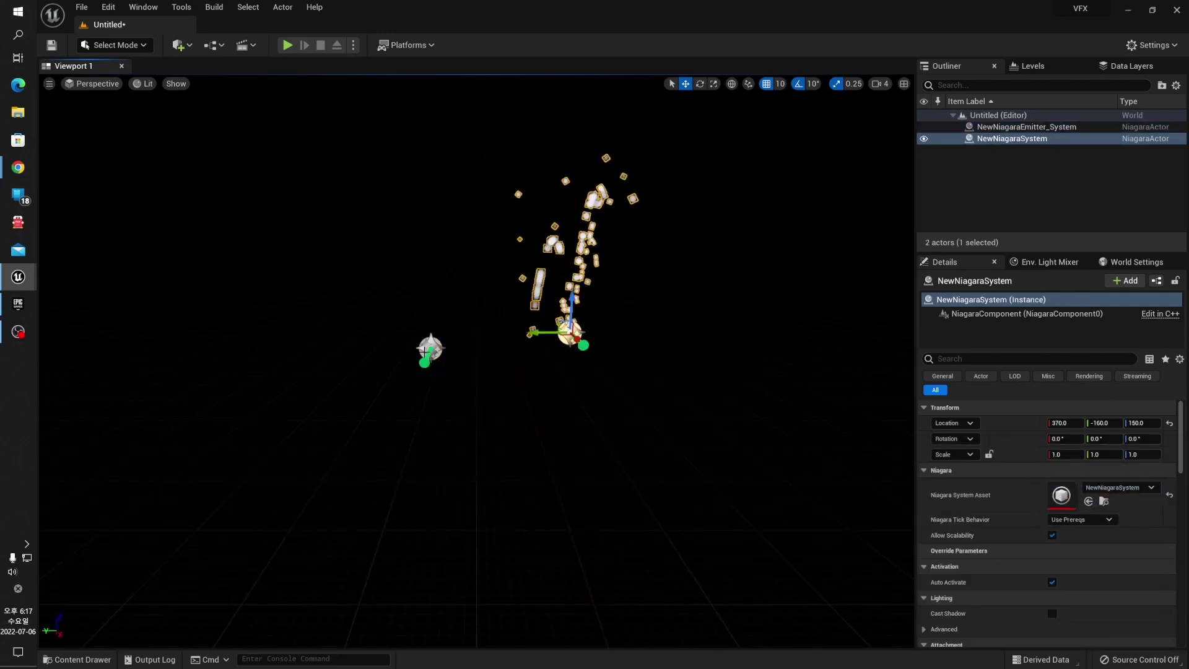
pyautogui.click(430, 349)
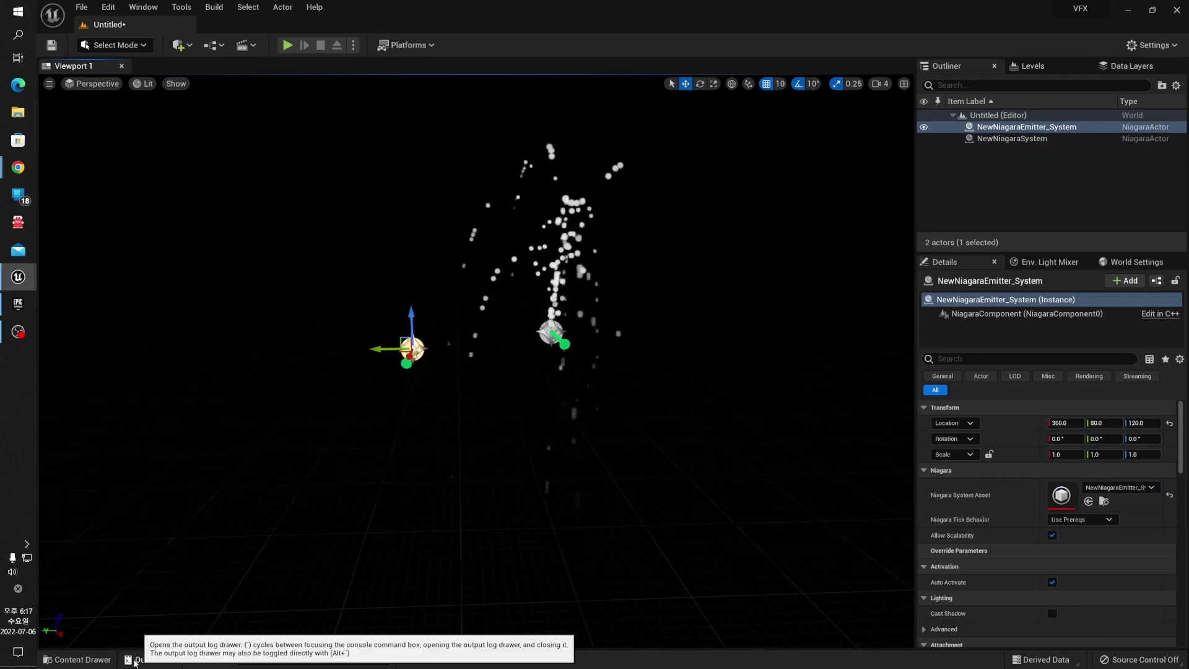
# Create another Niagara system in the VFX folder from selected emitters, adding only the Empty template.
pyautogui.hotkey('ctrl', 'space')
pyautogui.rightClick(518, 545)
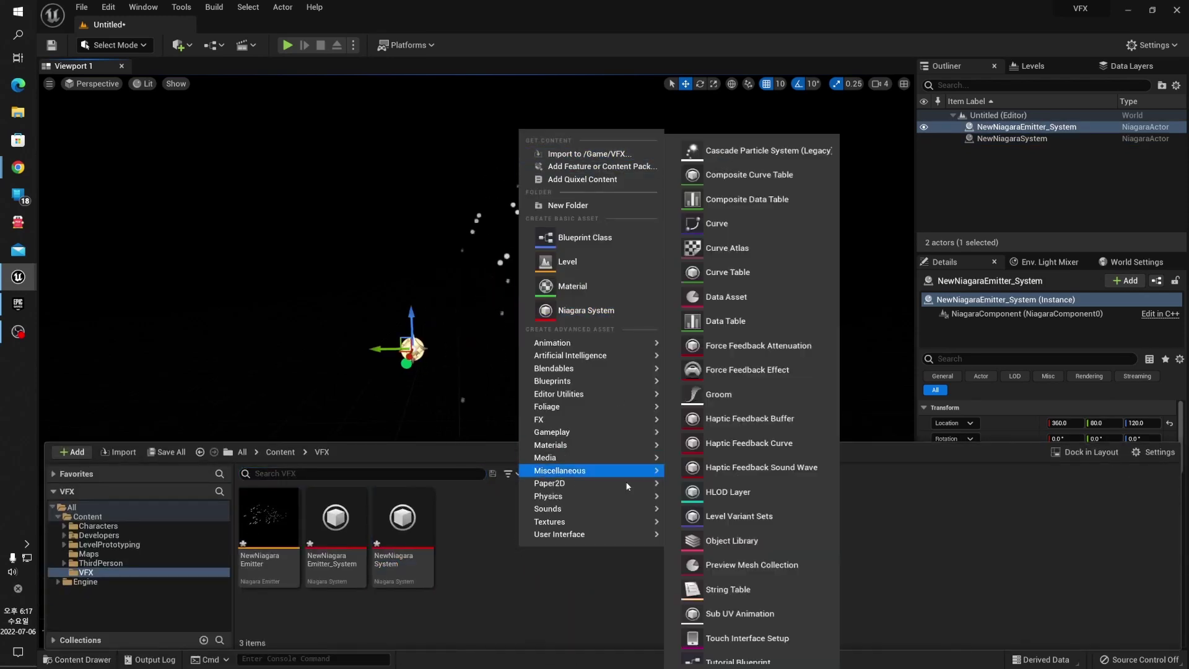
pyautogui.moveTo(562, 420)
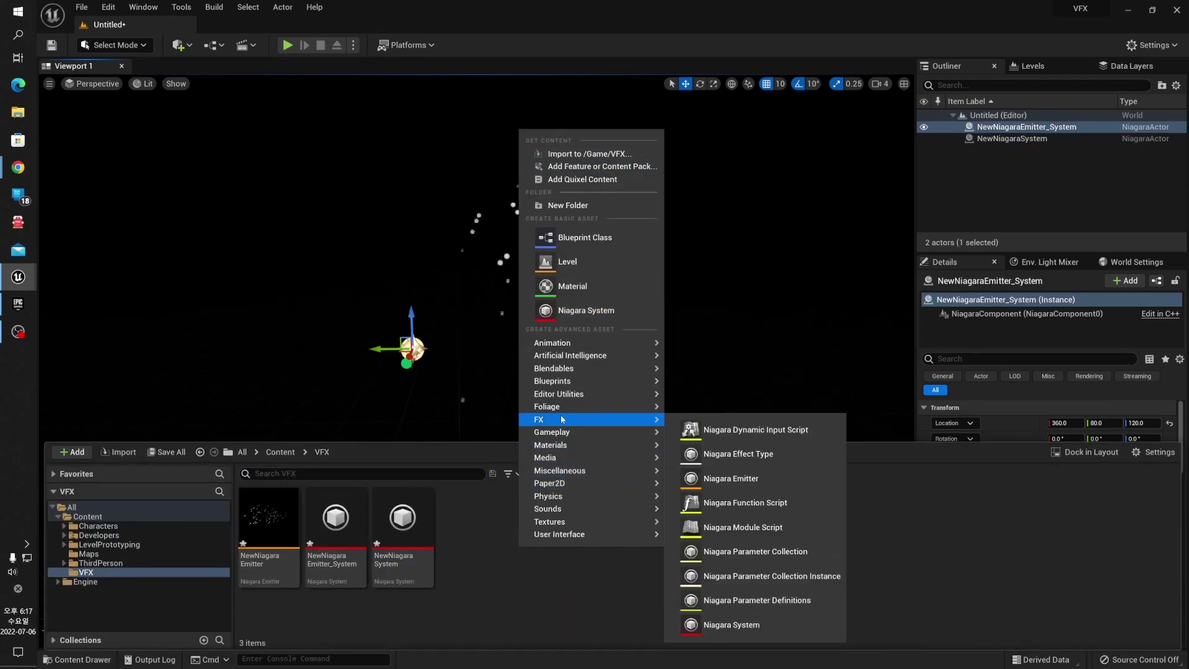
pyautogui.click(733, 631)
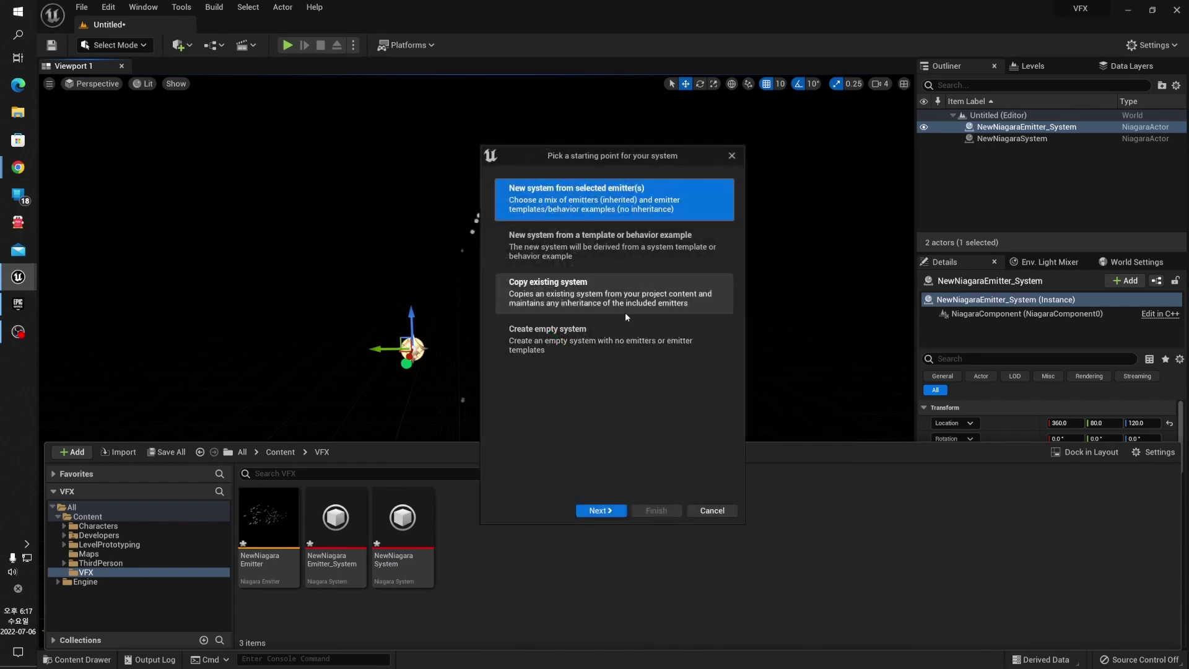
pyautogui.click(604, 510)
pyautogui.click(605, 381)
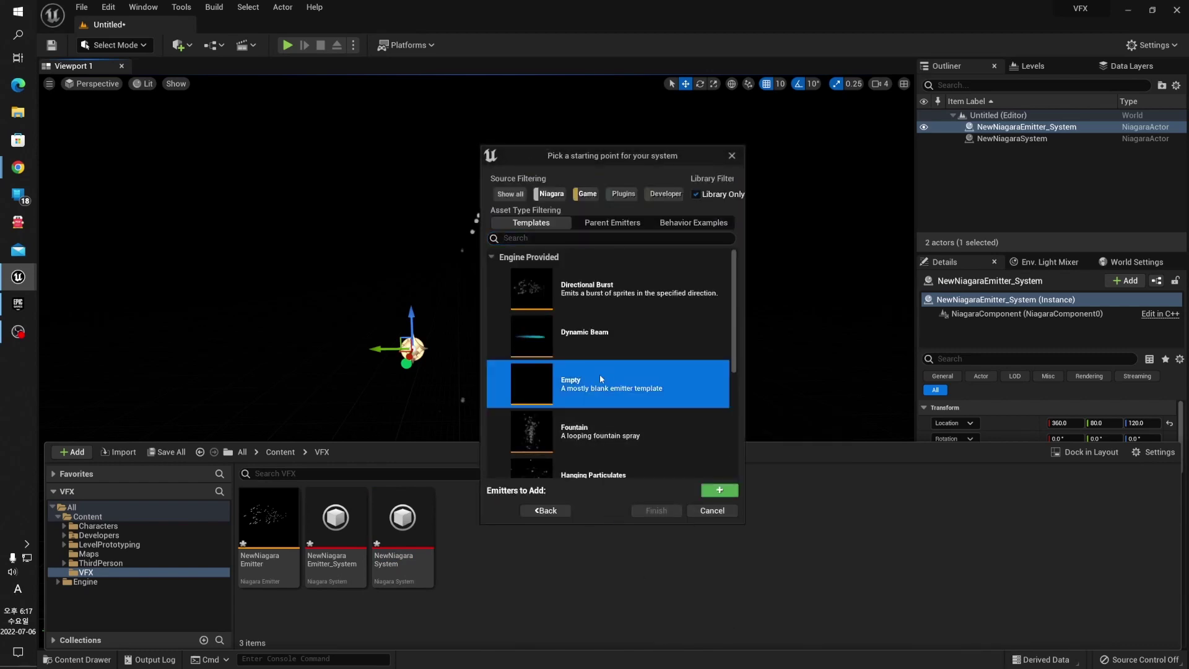
pyautogui.click(719, 490)
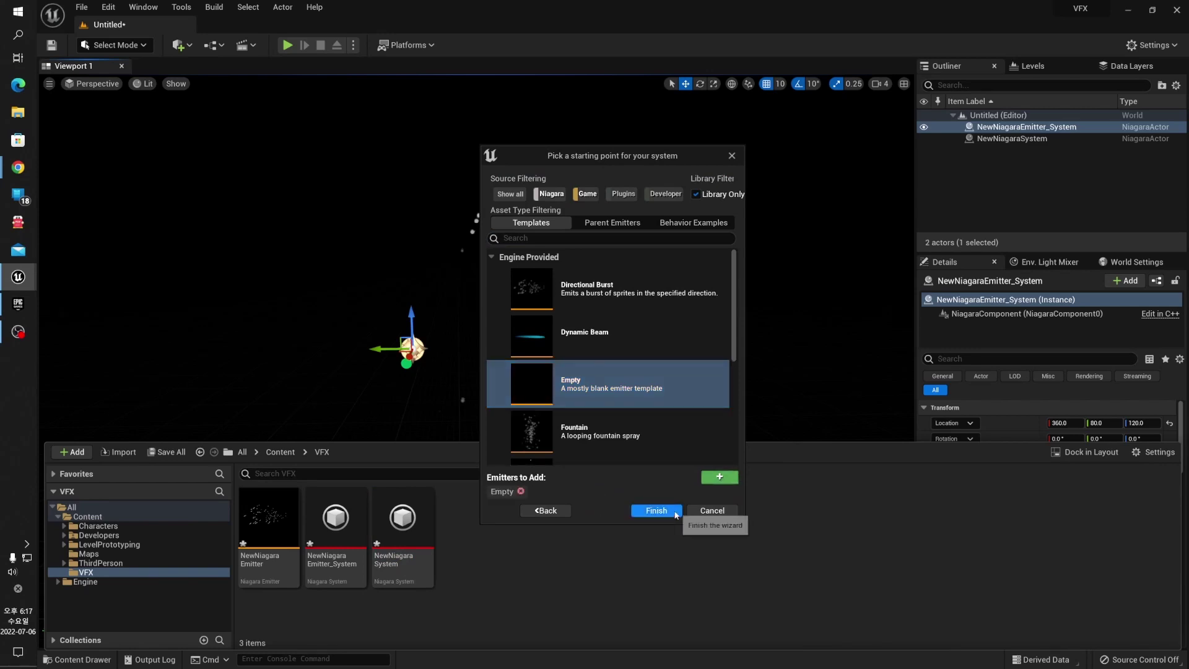
pyautogui.click(656, 510)
pyautogui.press('Return')
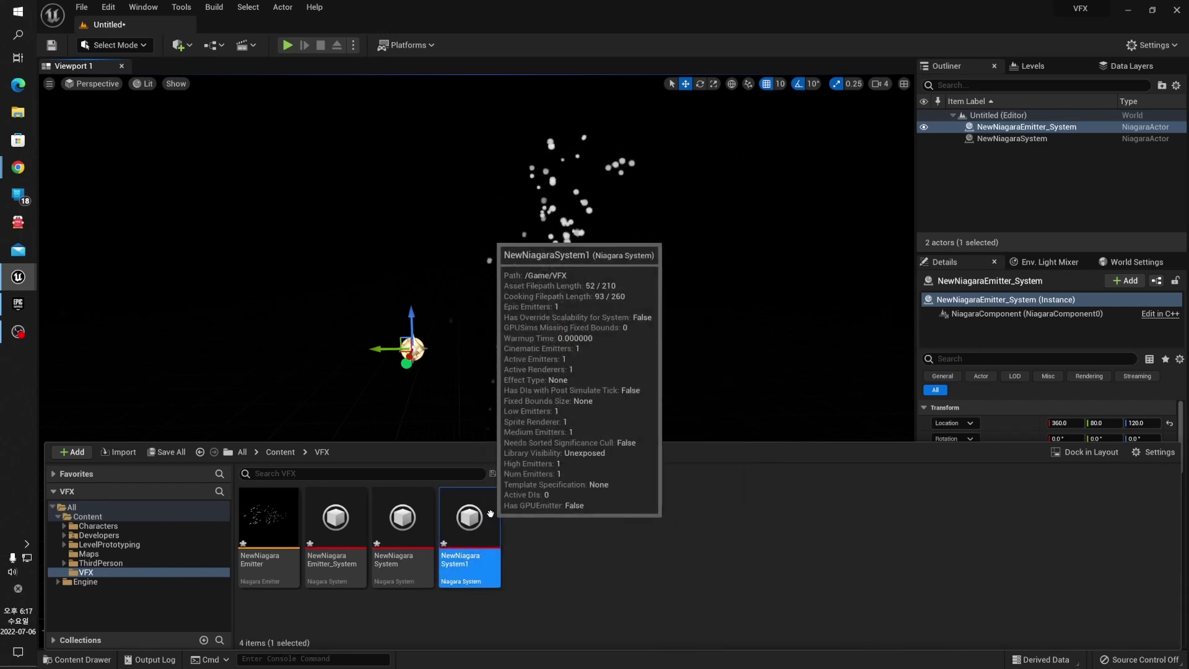
# Open the Empty-based Niagara system for editing and place it in the level beside the fountain.
pyautogui.doubleClick(469, 526)
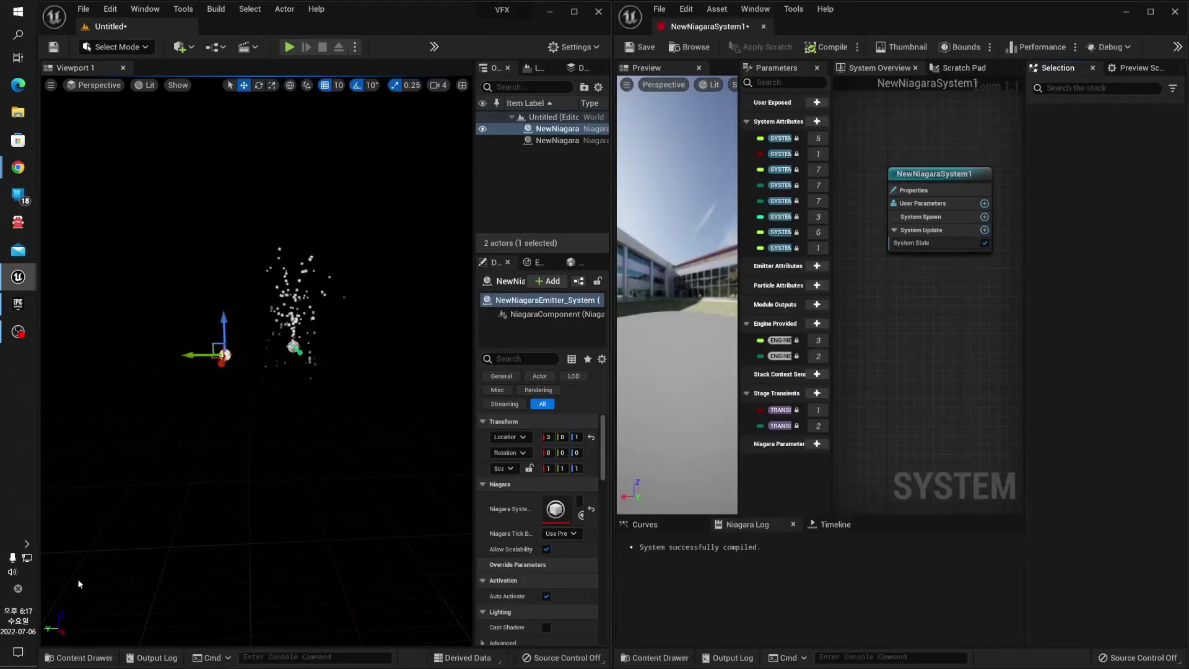
pyautogui.click(69, 659)
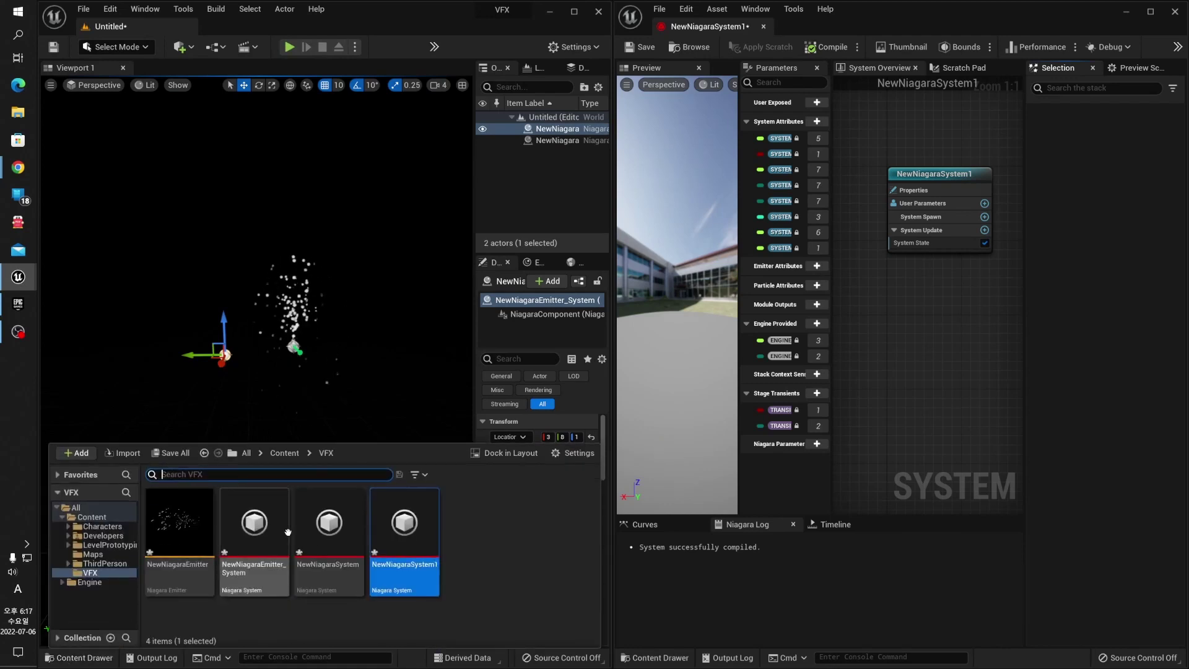
pyautogui.click(490, 569)
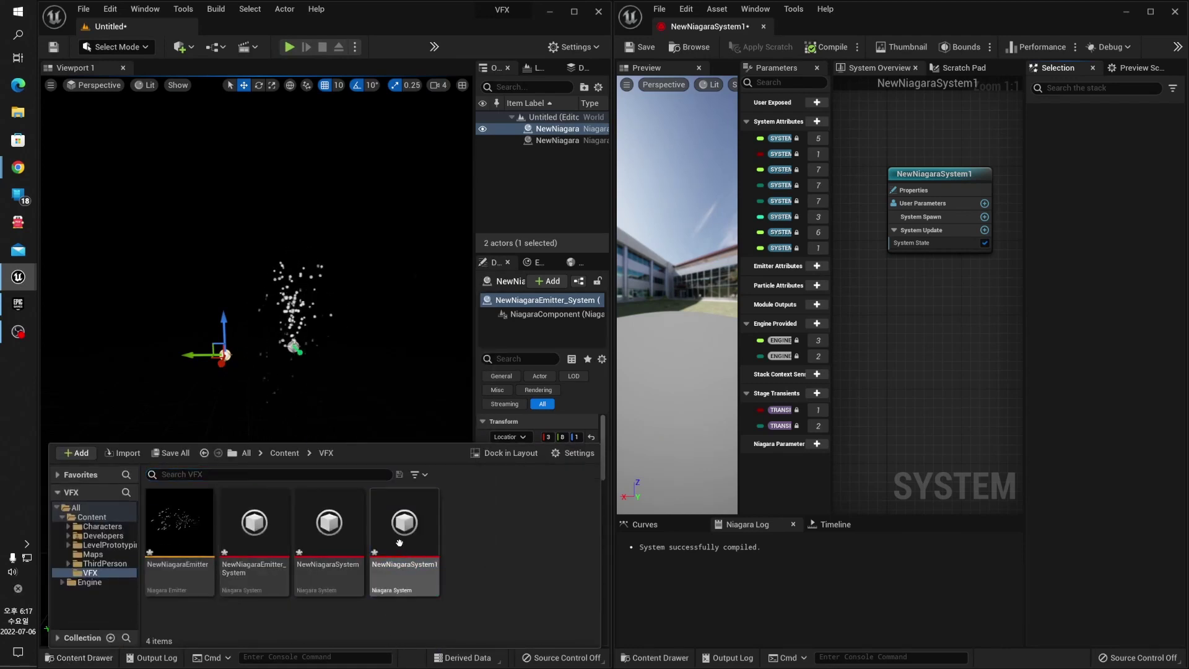
pyautogui.moveTo(405, 526); pyautogui.dragTo(381, 345)
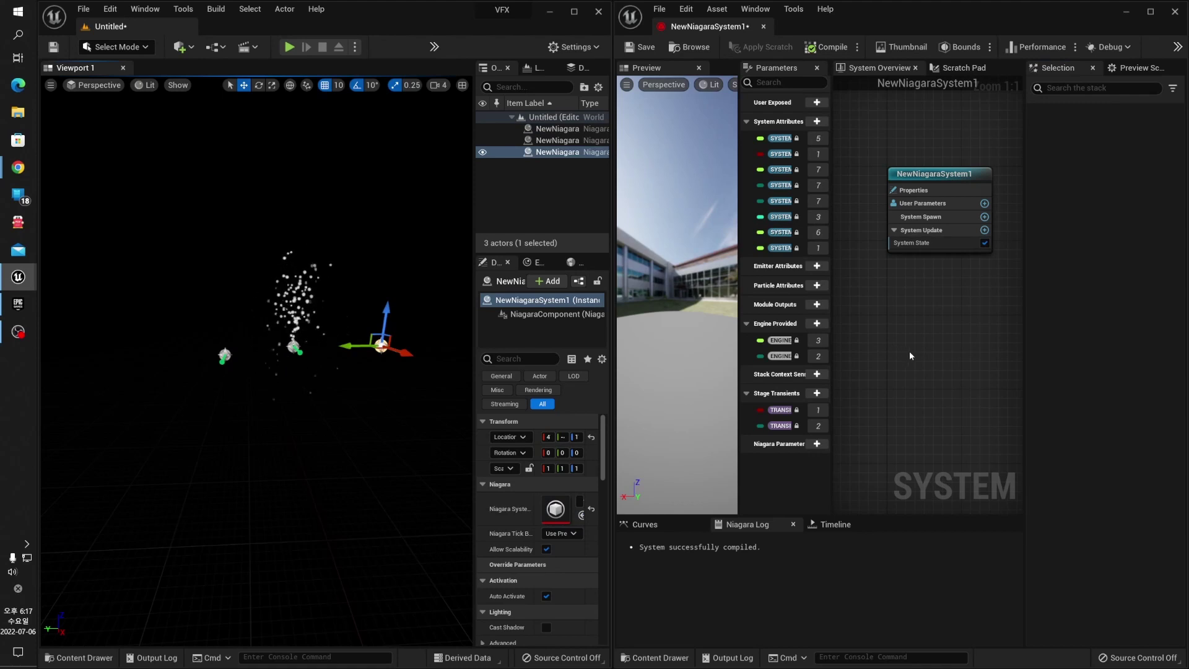
# Add an Omnidirectional Burst emitter to the opened system's graph.
pyautogui.rightClick(943, 340)
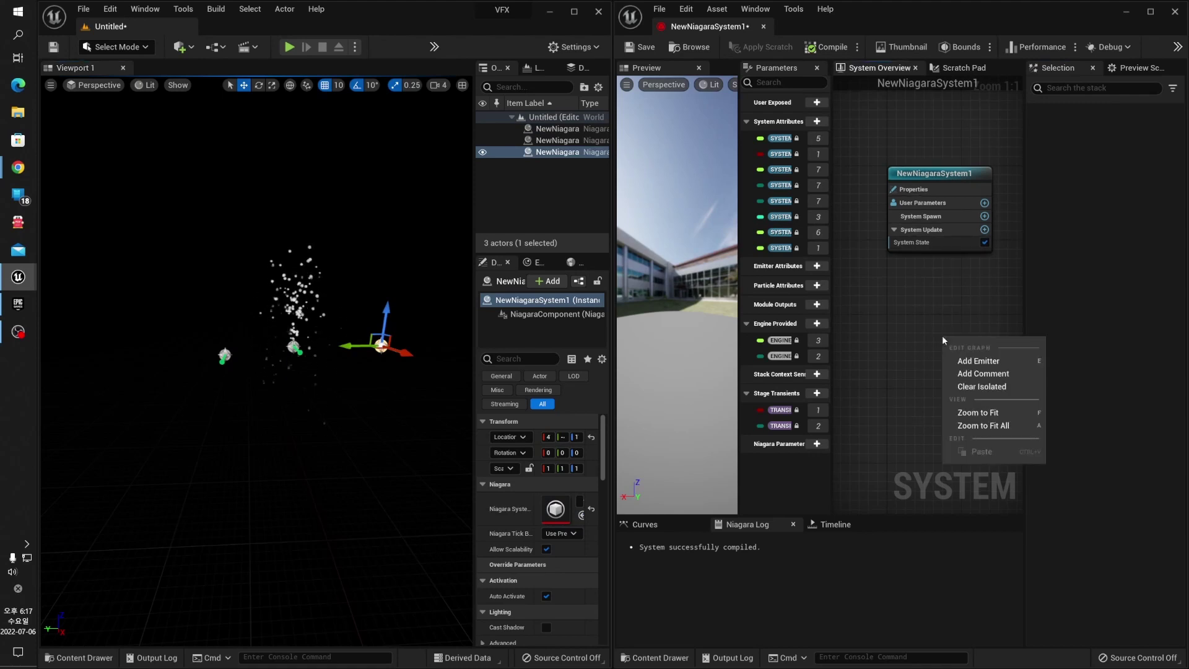
pyautogui.click(978, 361)
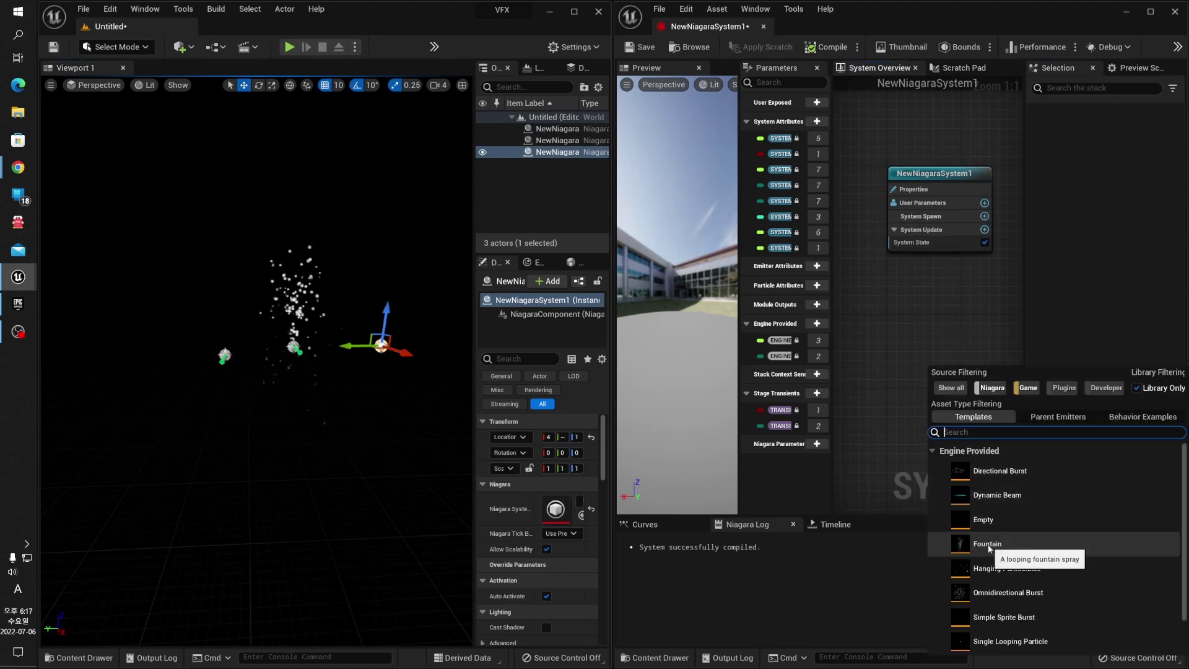
pyautogui.click(990, 593)
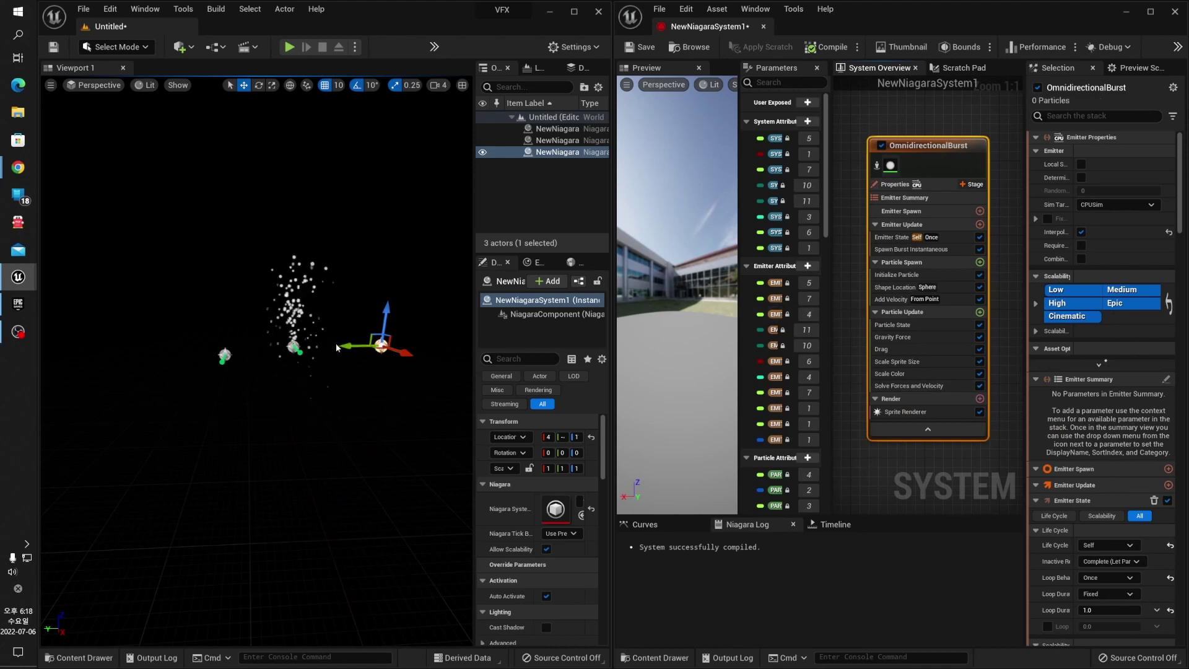
# Shift the Empty-based system's actor slightly along its green axis in the level.
pyautogui.moveTo(355, 348); pyautogui.dragTo(339, 358)
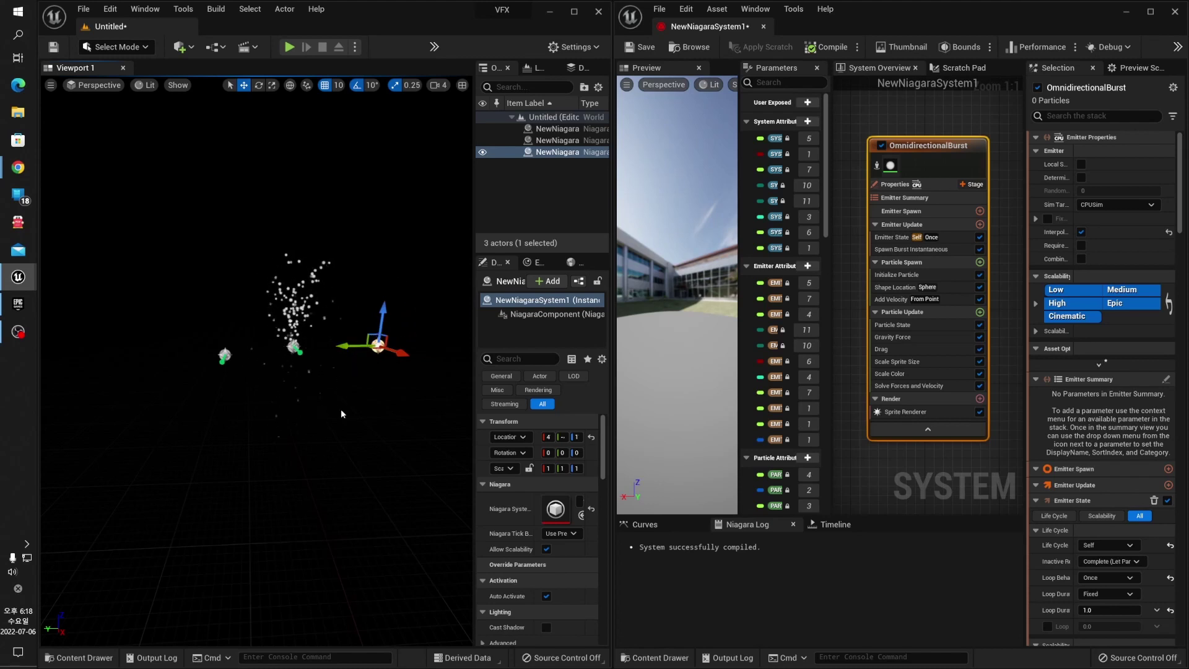
pyautogui.moveTo(344, 415); pyautogui.dragTo(418, 415, button='right')
pyautogui.press('a')
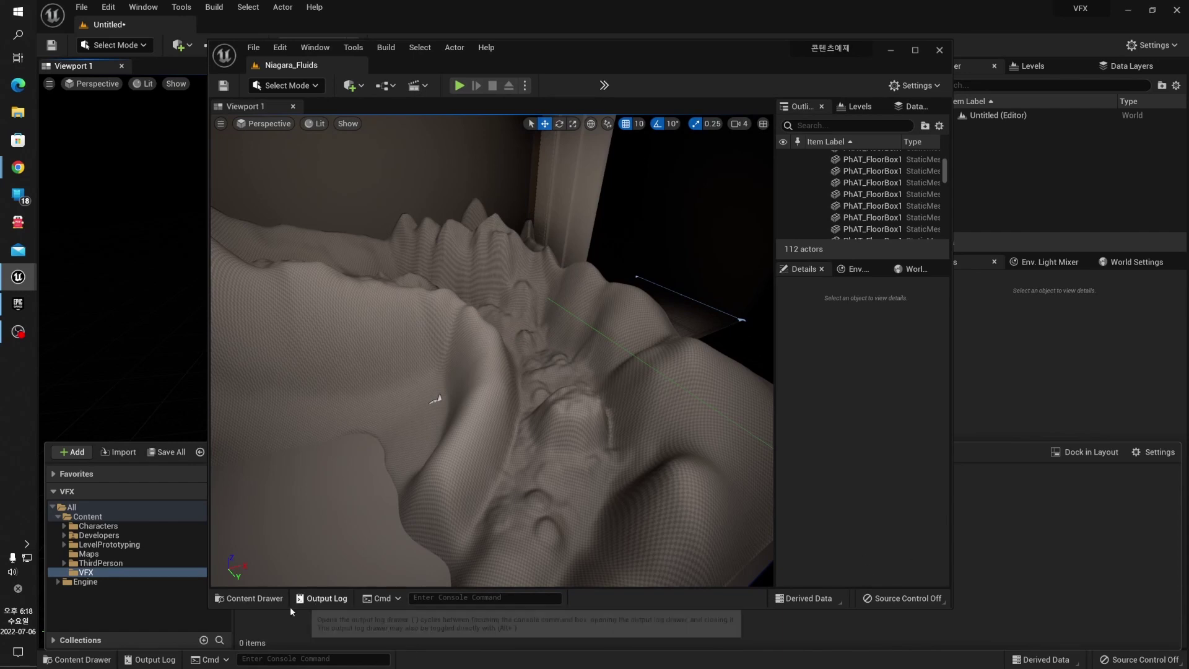
# Enlarge the window of the Niagara_Fluids example level and view the whole 5.3 Constant Emission display.
pyautogui.moveTo(209, 609); pyautogui.dragTo(122, 562)
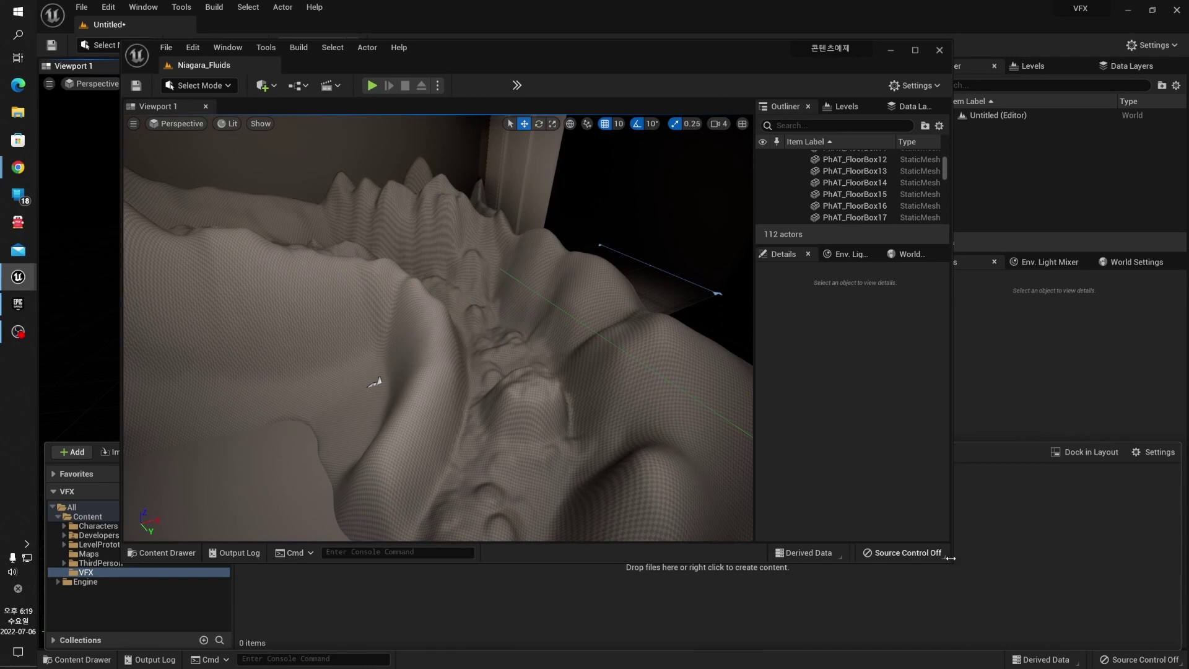
pyautogui.moveTo(951, 563); pyautogui.dragTo(1028, 615)
pyautogui.scroll(-5, 654, 388)
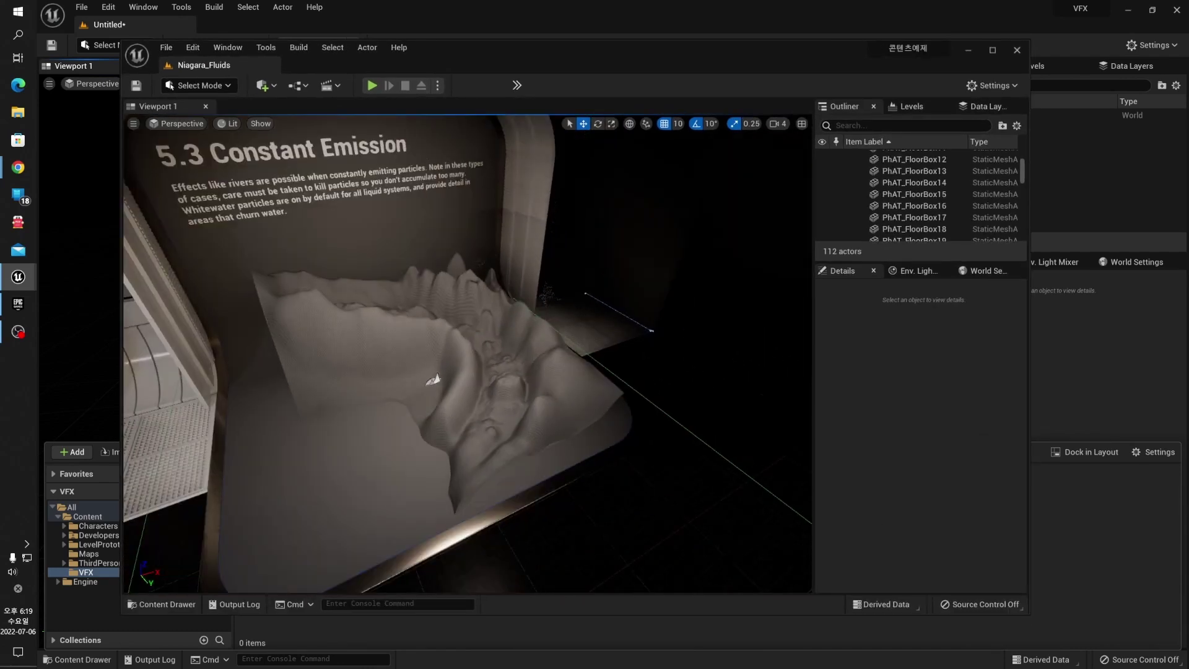
# Show the content browser in a taller pane and open the project's Maps folder.
pyautogui.click(174, 607)
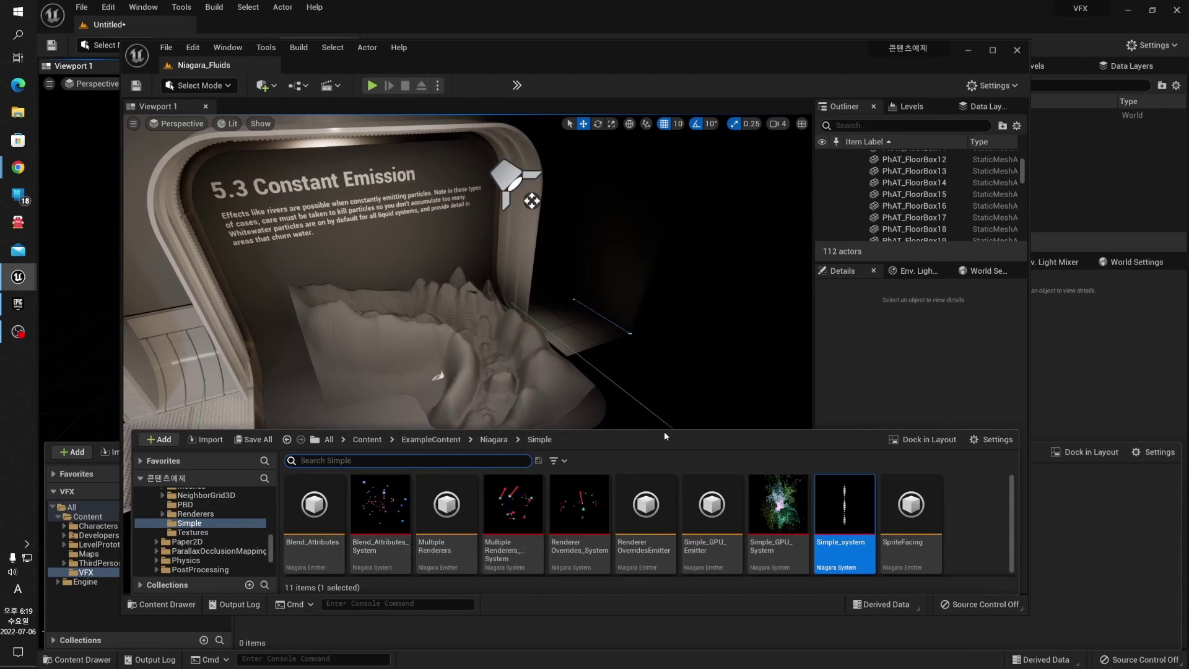
pyautogui.moveTo(675, 430); pyautogui.dragTo(675, 271)
pyautogui.click(408, 488)
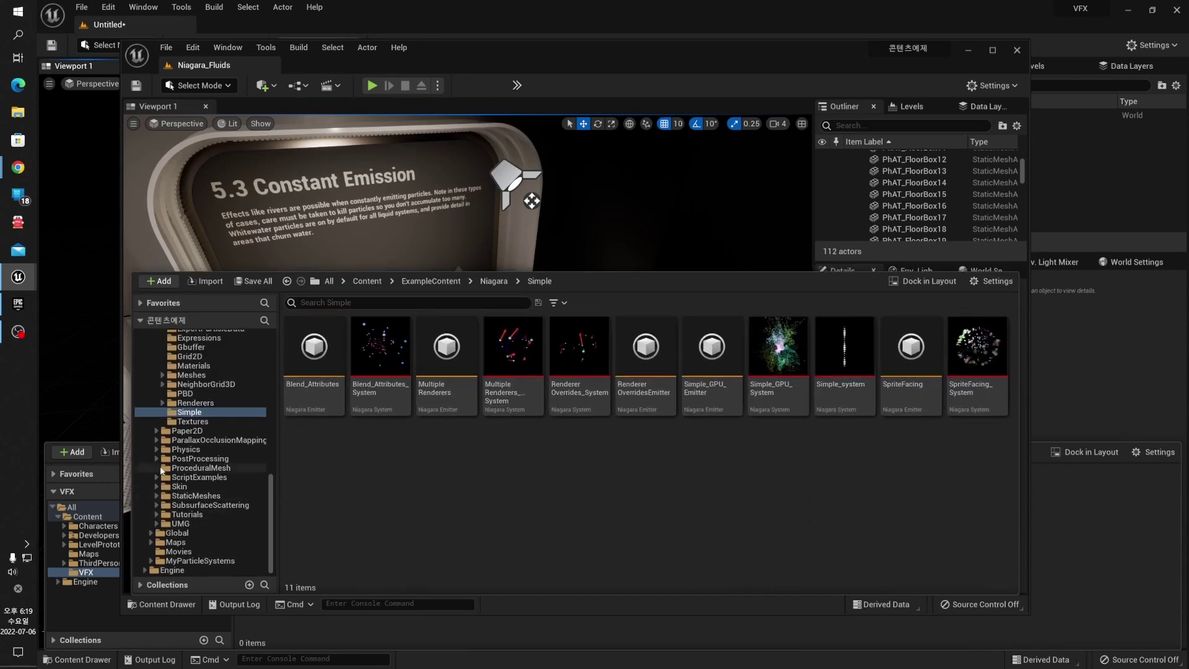
pyautogui.scroll(3, 189, 463)
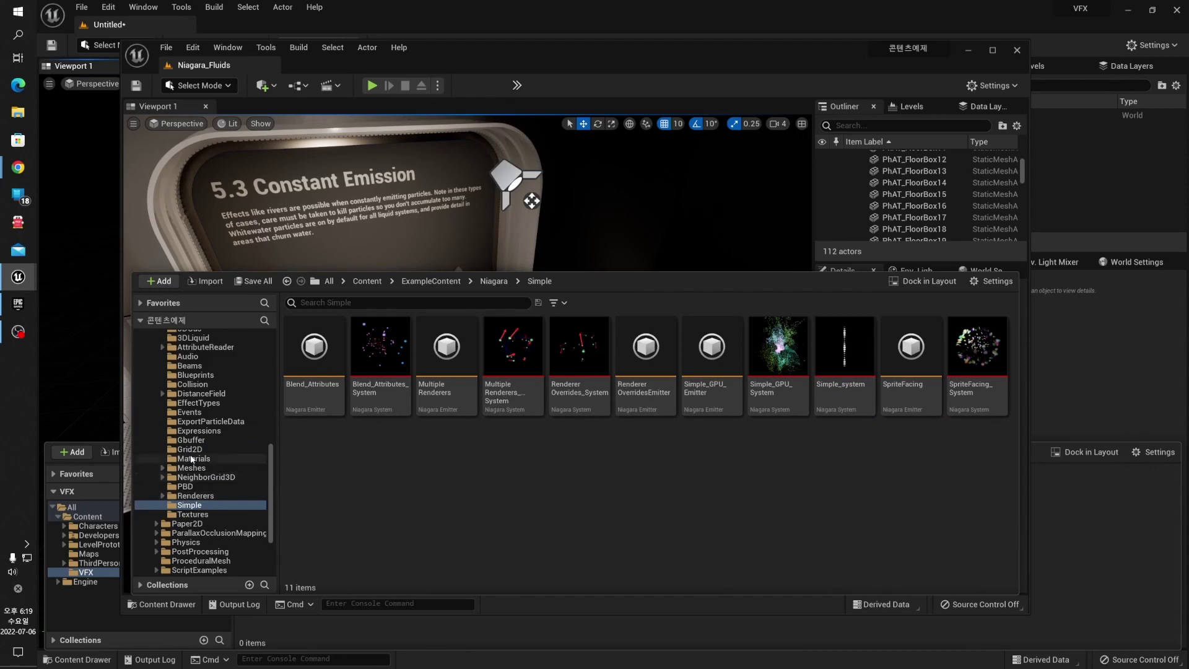
pyautogui.scroll(-3, 192, 458)
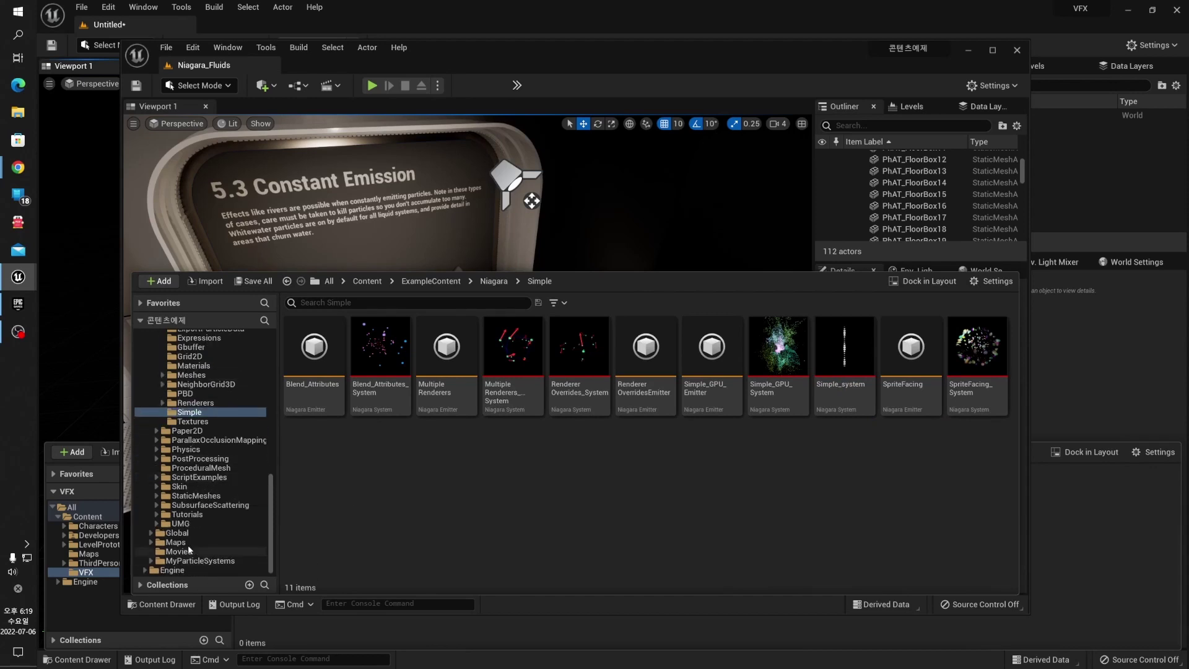
pyautogui.click(189, 545)
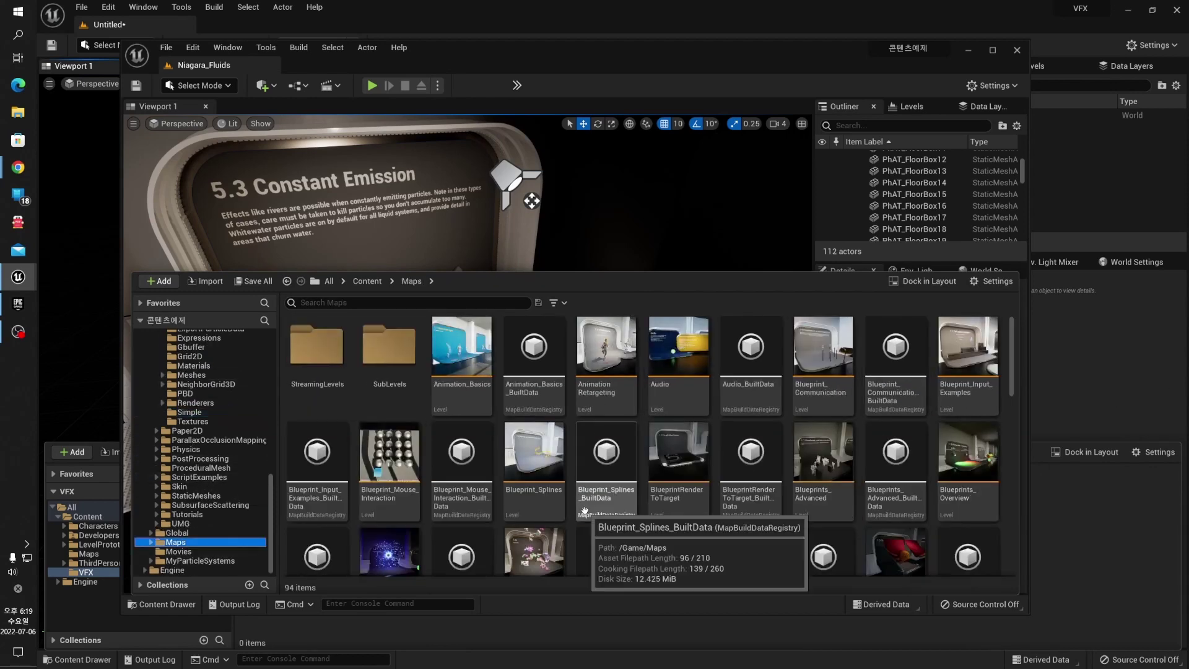
# Find the Niagara example levels in the Maps folder and open Niagara_Particles without saving the modified BP_Spline_Location blueprint.
pyautogui.scroll(-3, 746, 472)
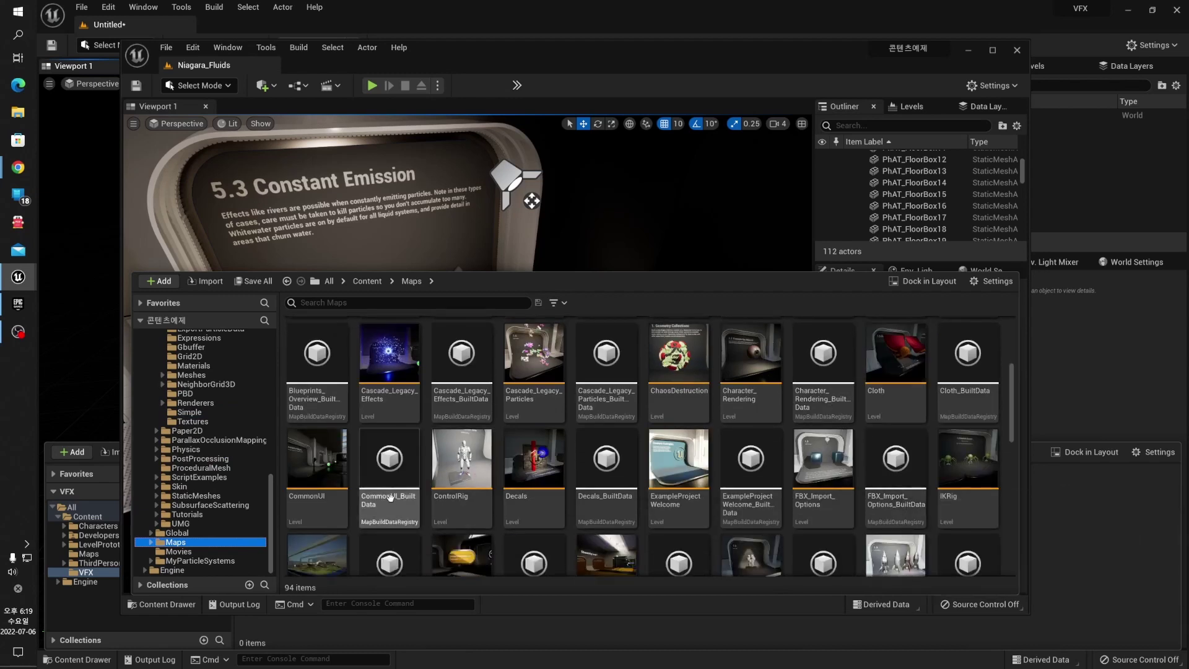
pyautogui.scroll(-2, 531, 511)
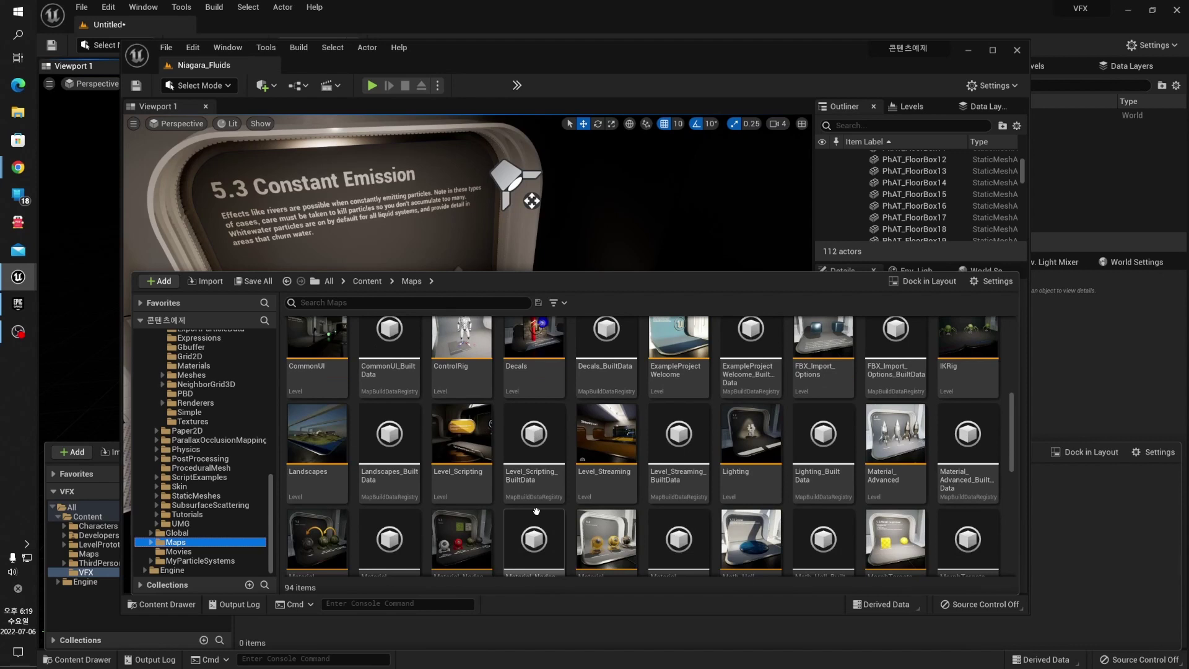
pyautogui.scroll(-2, 537, 511)
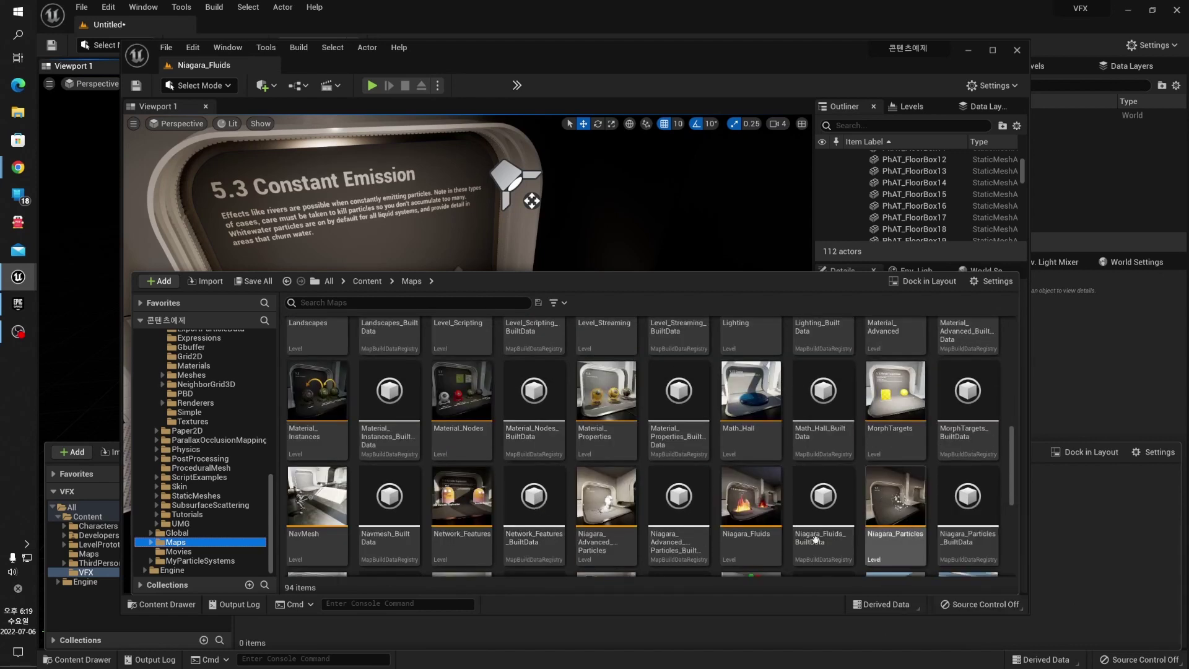
pyautogui.click(585, 477)
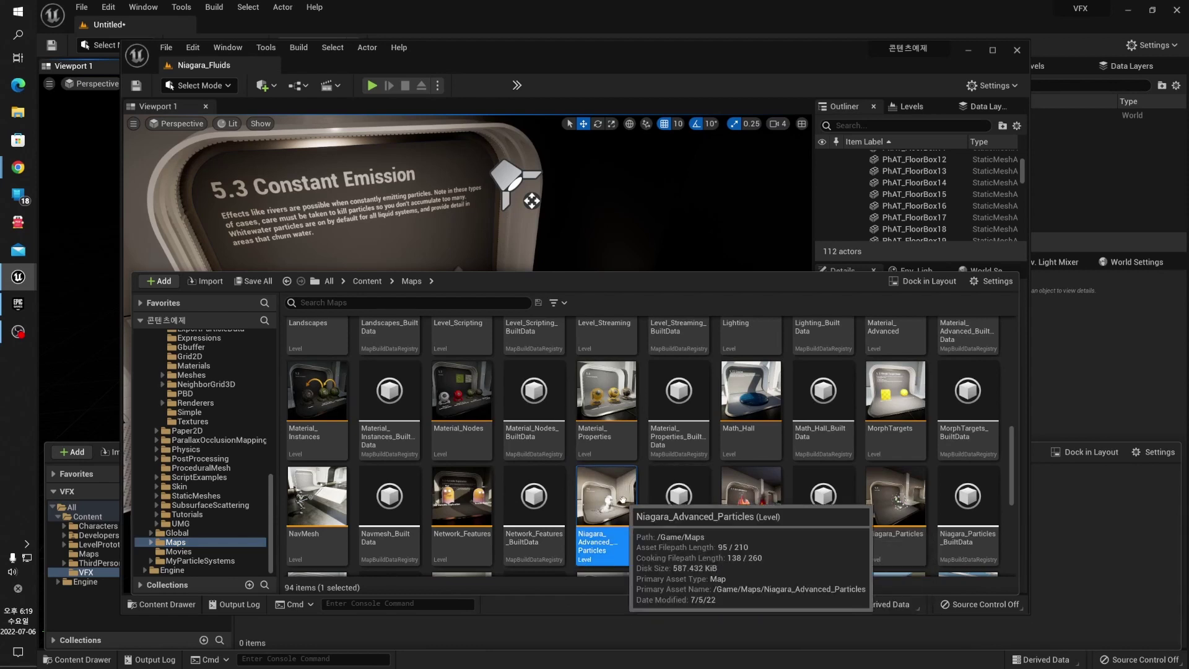
pyautogui.scroll(-1, 786, 511)
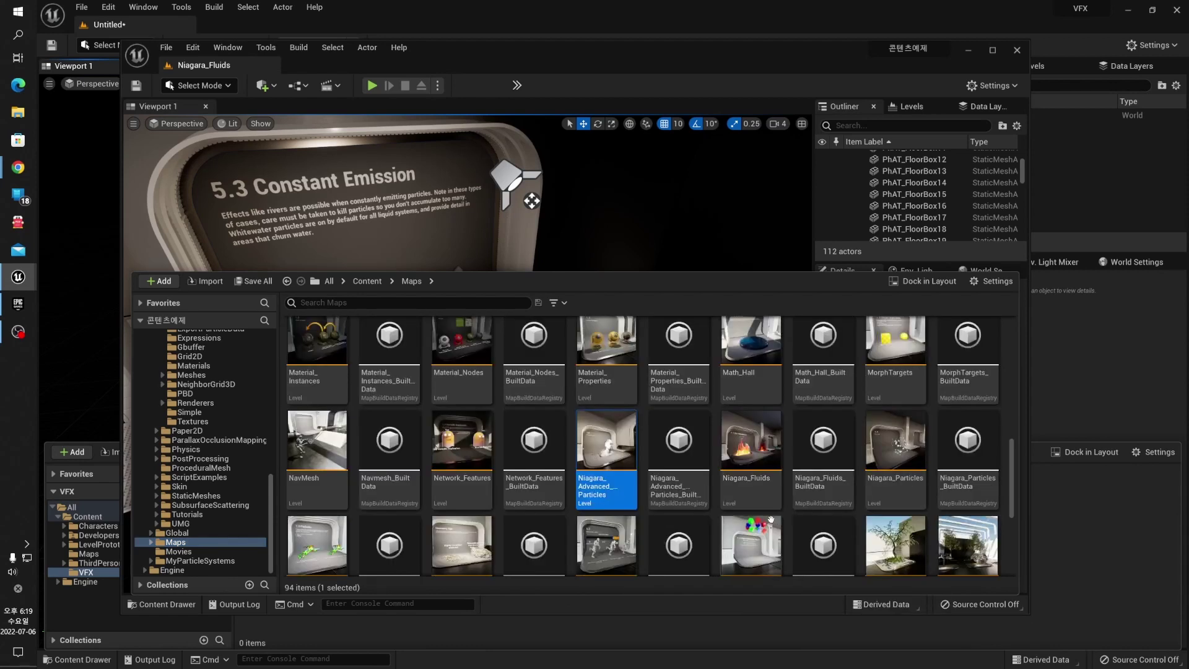
pyautogui.click(756, 449)
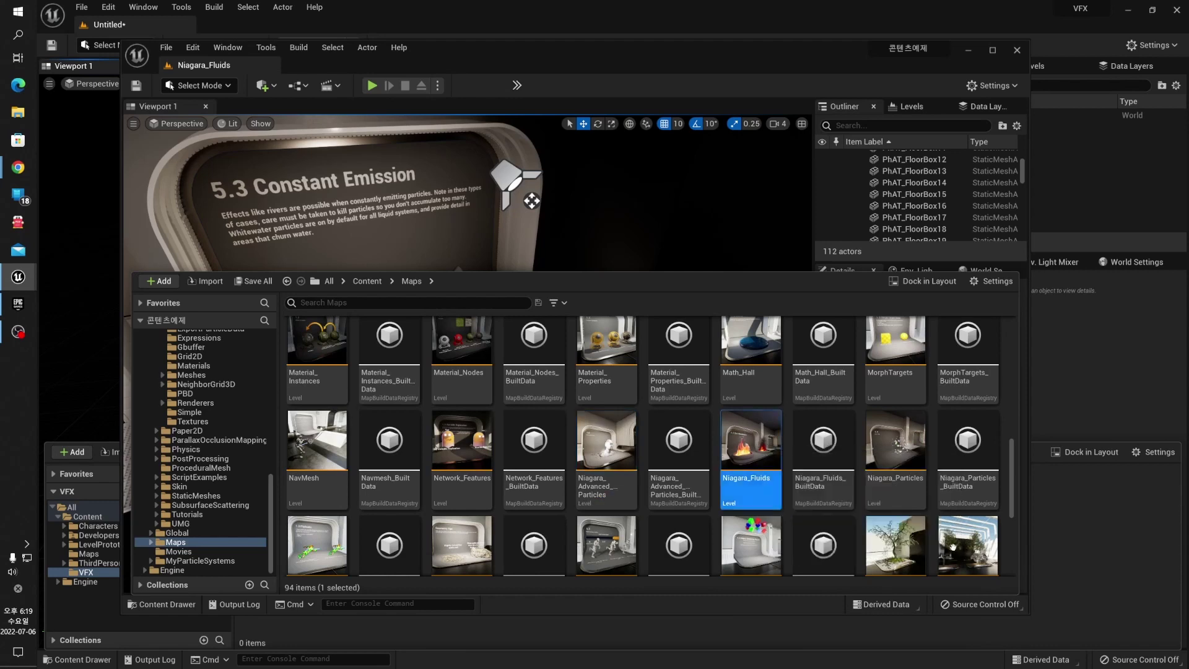
pyautogui.click(901, 453)
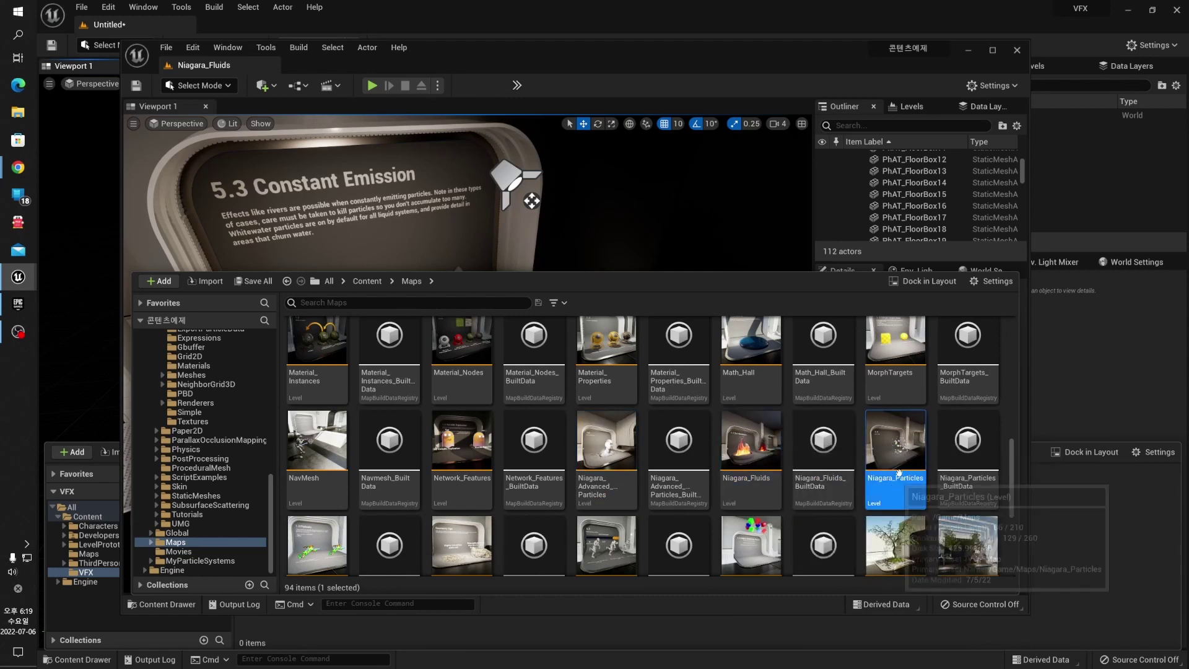
pyautogui.doubleClick(897, 450)
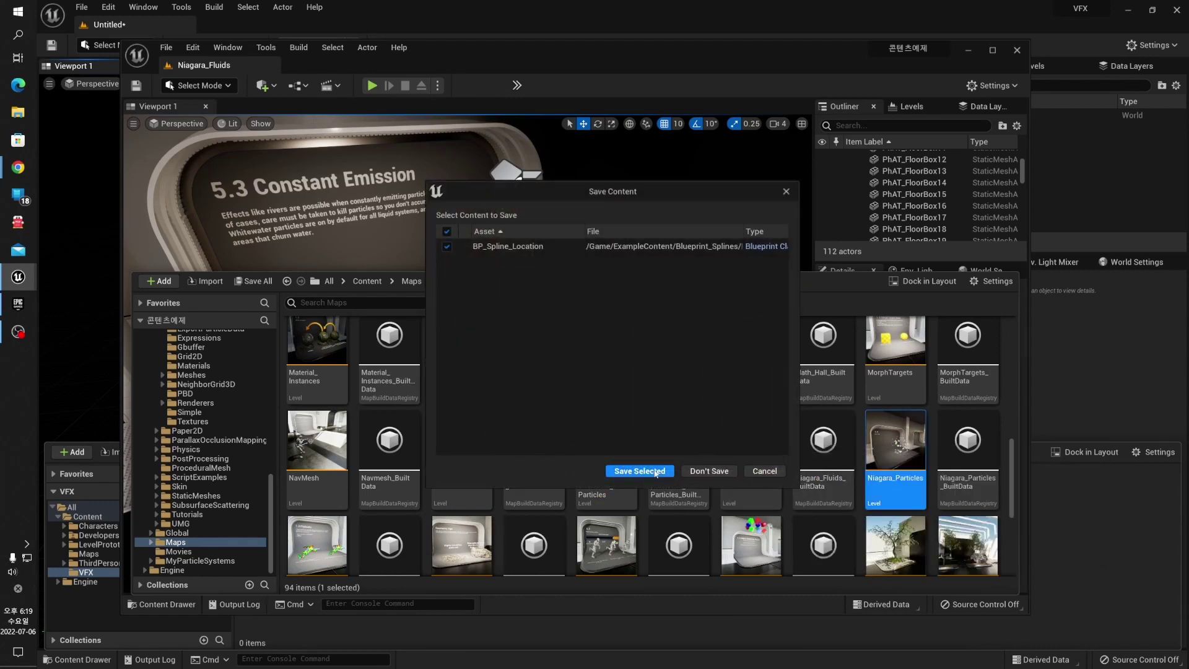
pyautogui.click(709, 470)
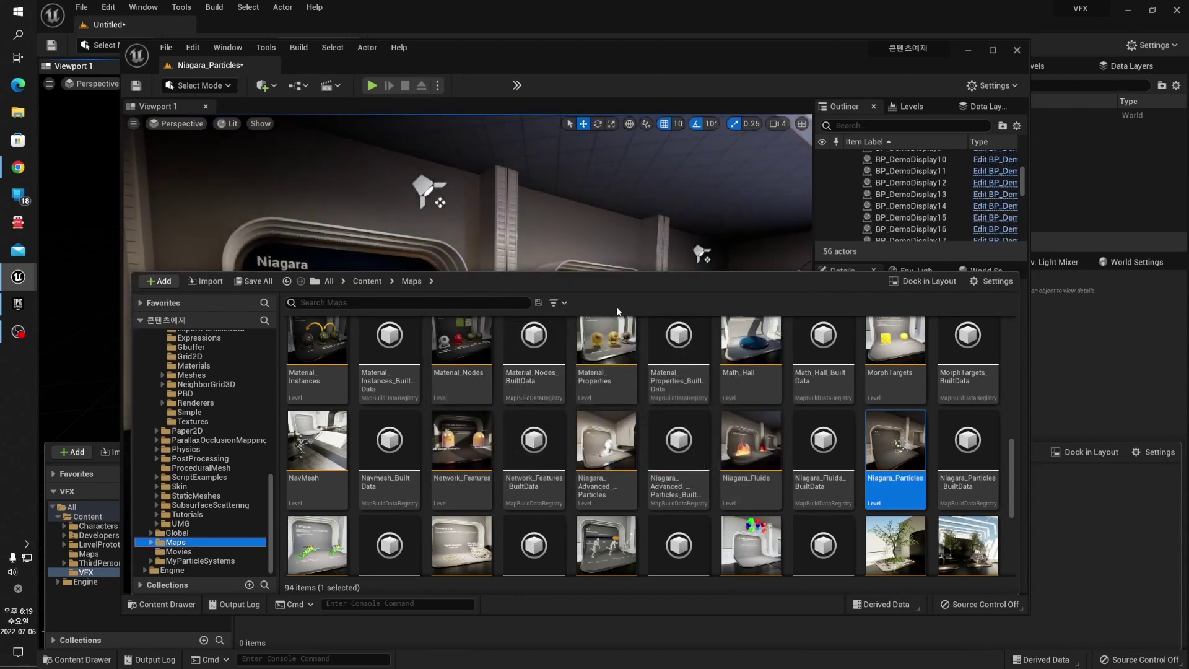
# Select the introductory Niagara display in the level and frame it in the viewport.
pyautogui.click(421, 203)
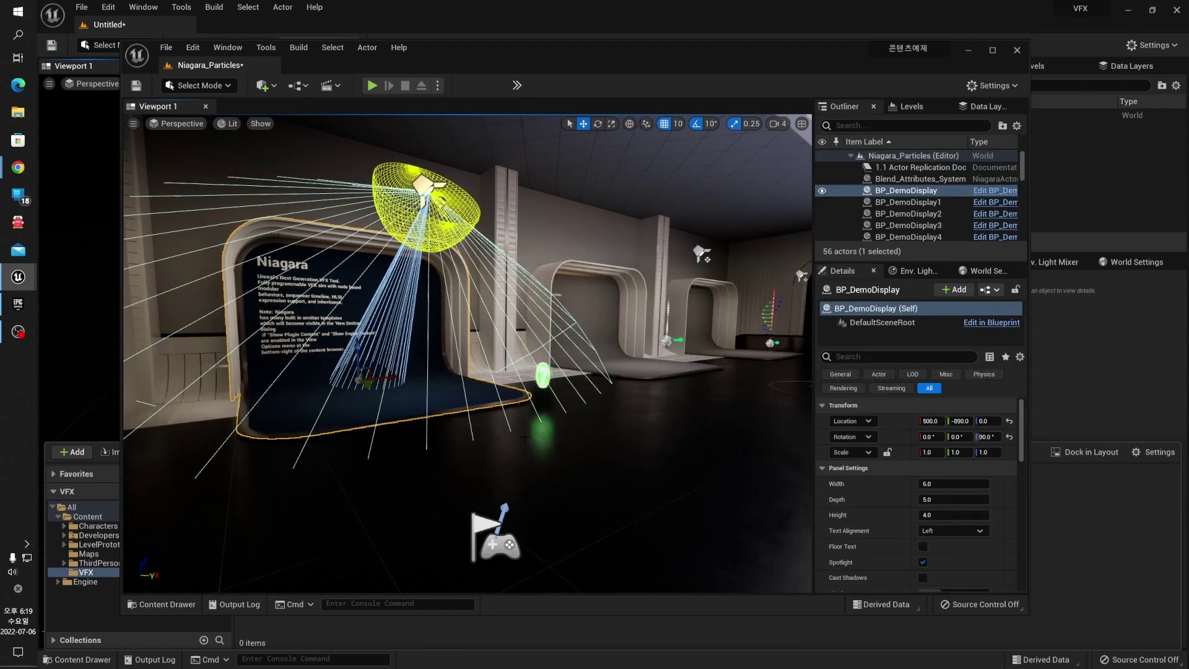
pyautogui.moveTo(523, 437); pyautogui.dragTo(595, 404, button='right')
pyautogui.press('f')
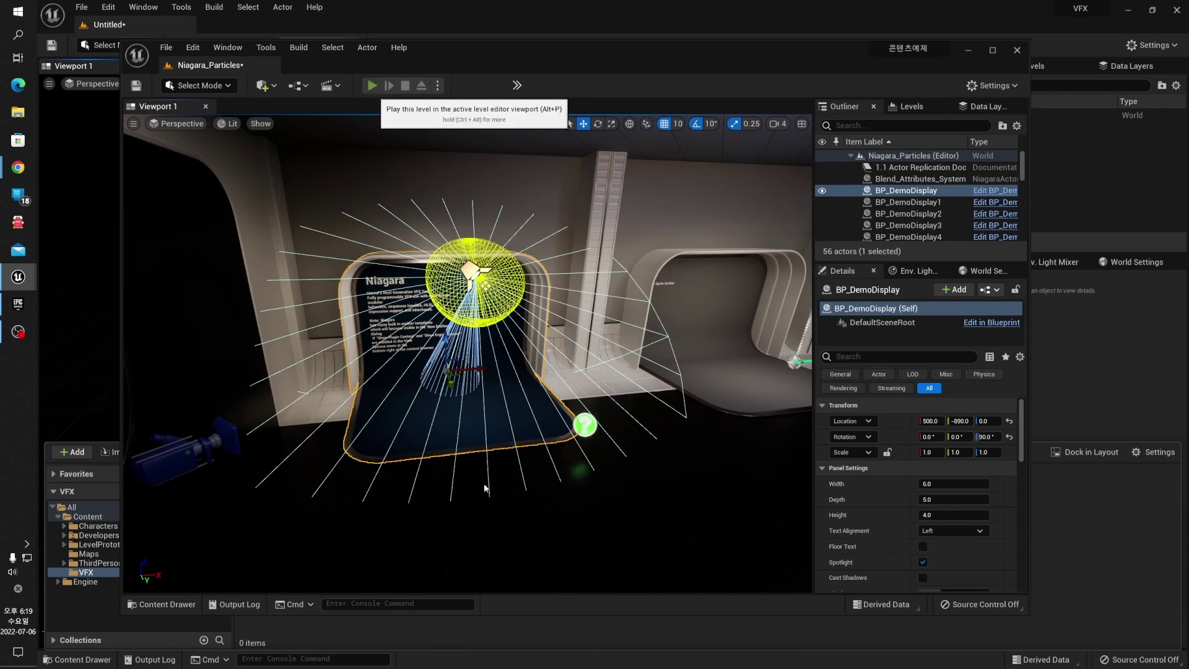
# Play the Niagara_Particles level, walk past displays 1.1 to 1.4 to view their effects, and stop playing.
pyautogui.click(373, 86)
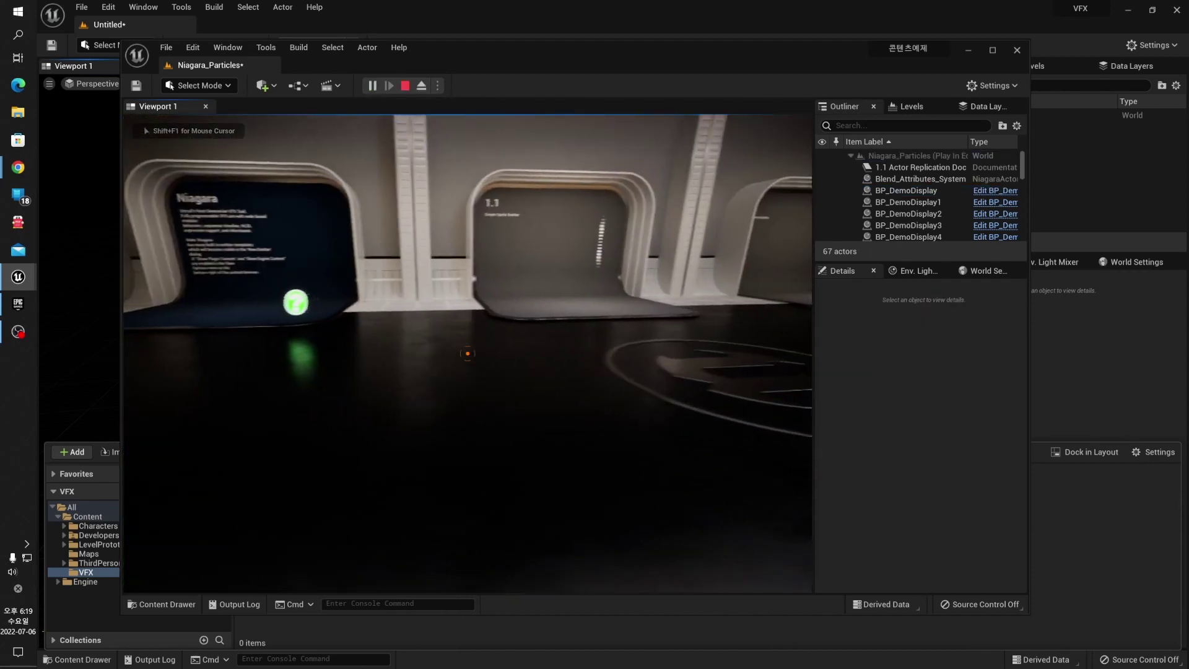
pyautogui.press('w')
pyautogui.press('s')
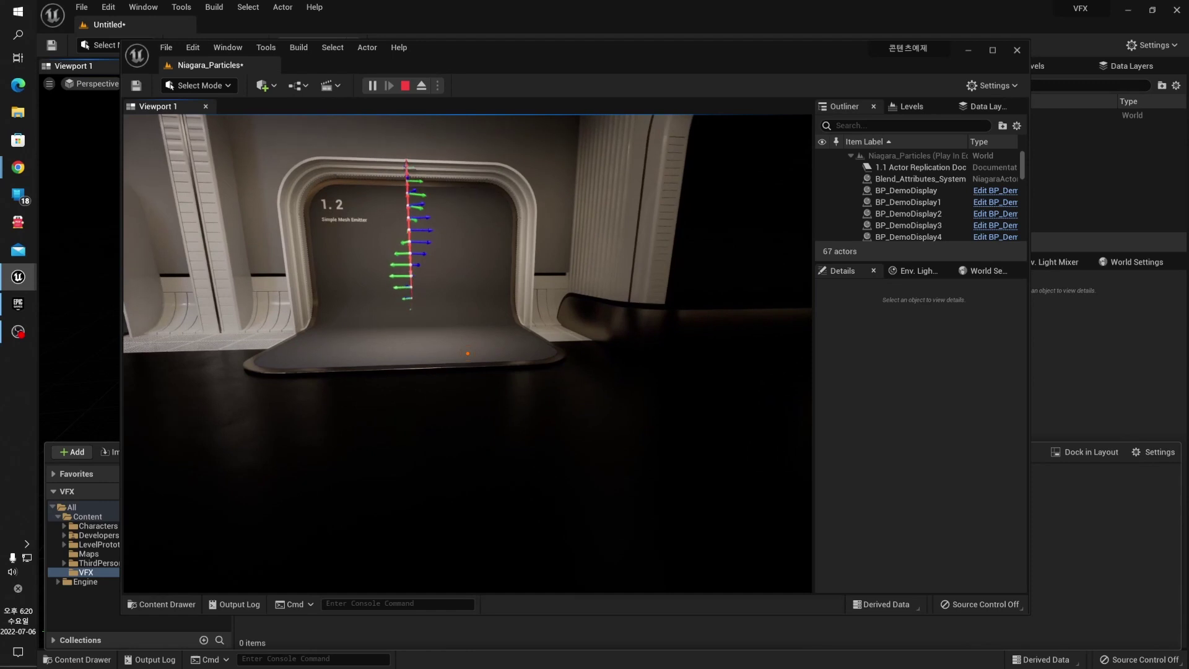
pyautogui.press('s')
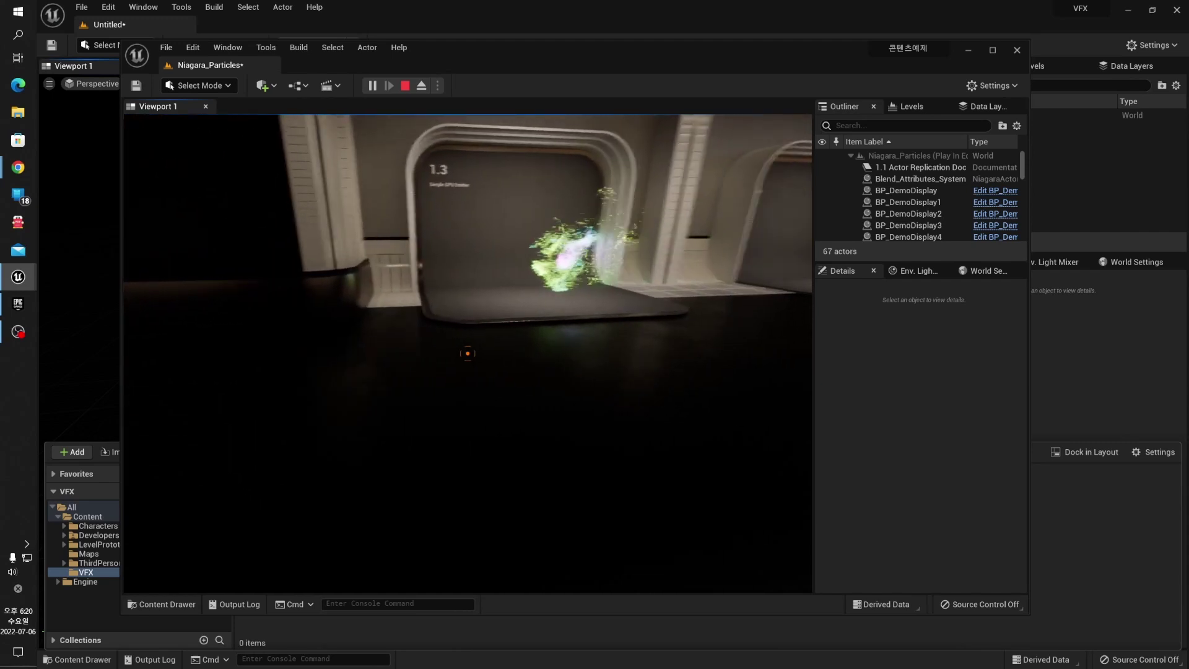
pyautogui.press('d')
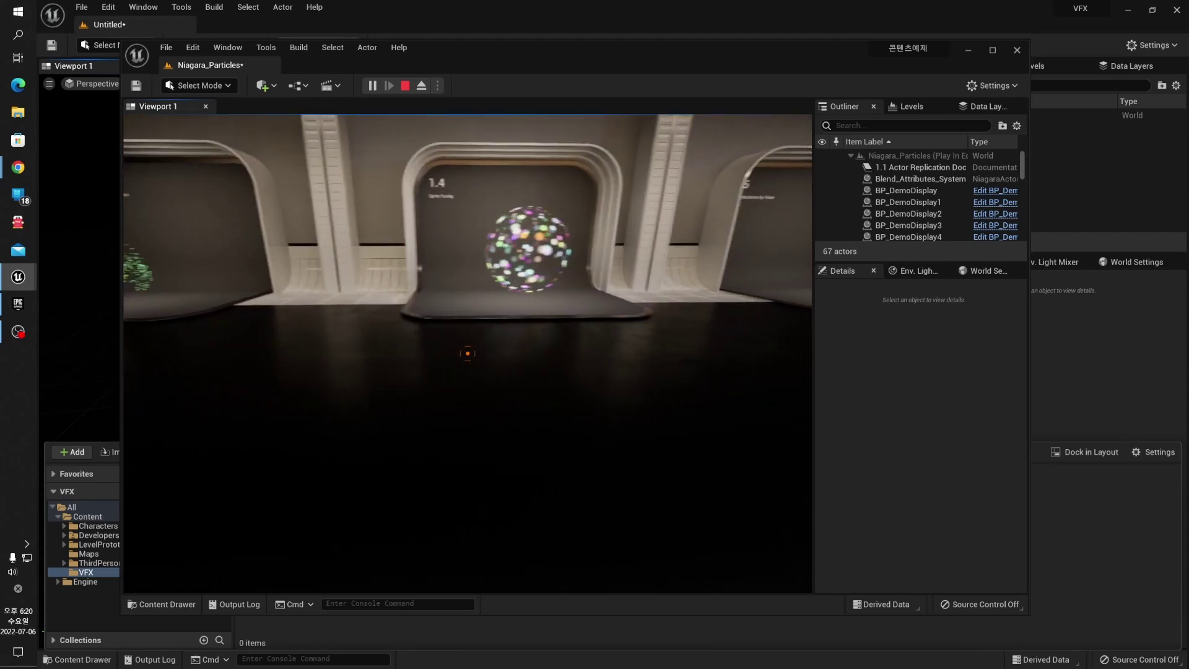
pyautogui.press('Escape')
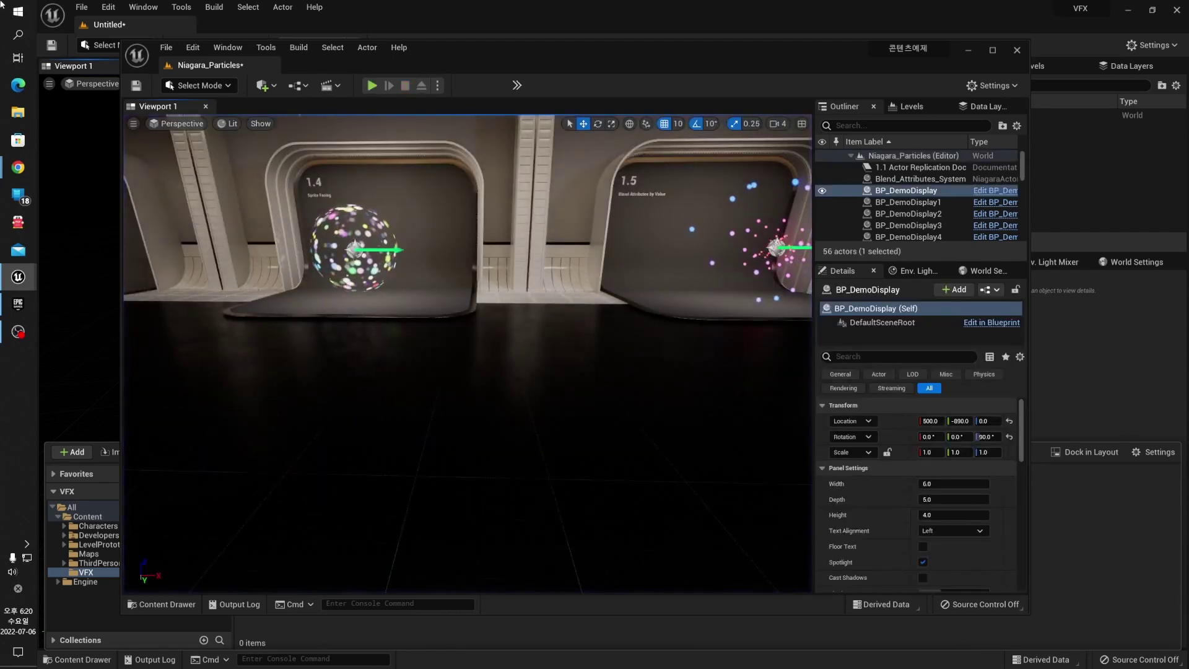
# Select the SpriteFacing_System actor in display 1.4 and locate its source asset in the content browser.
pyautogui.click(177, 606)
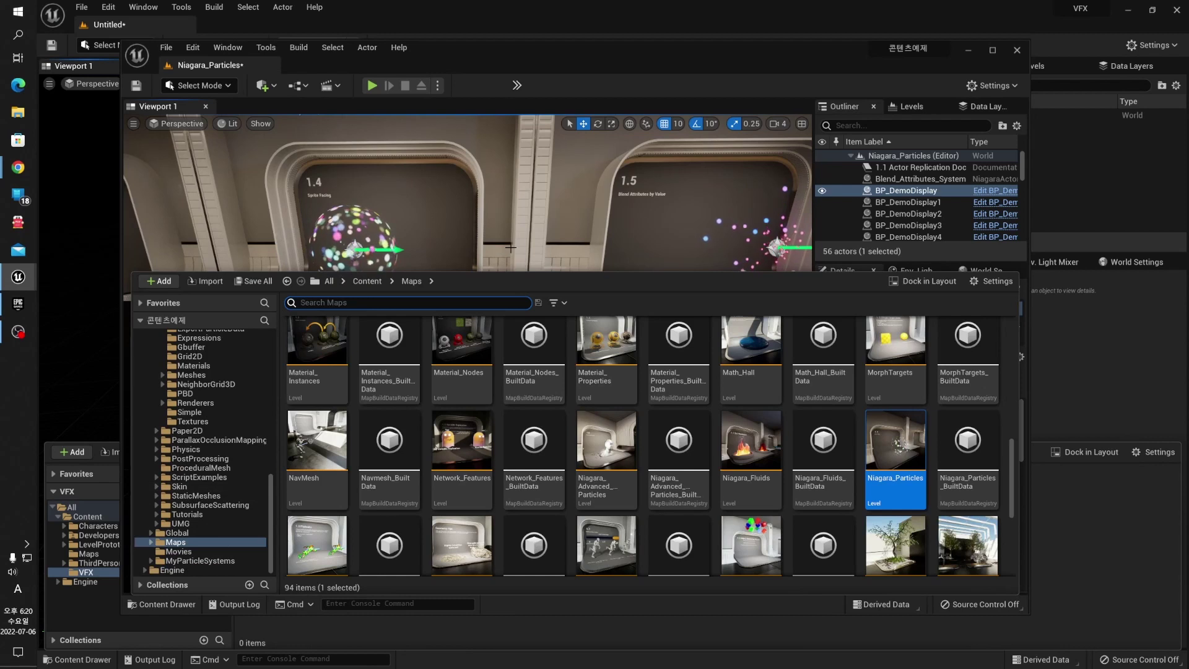
pyautogui.click(363, 241)
pyautogui.click(356, 248)
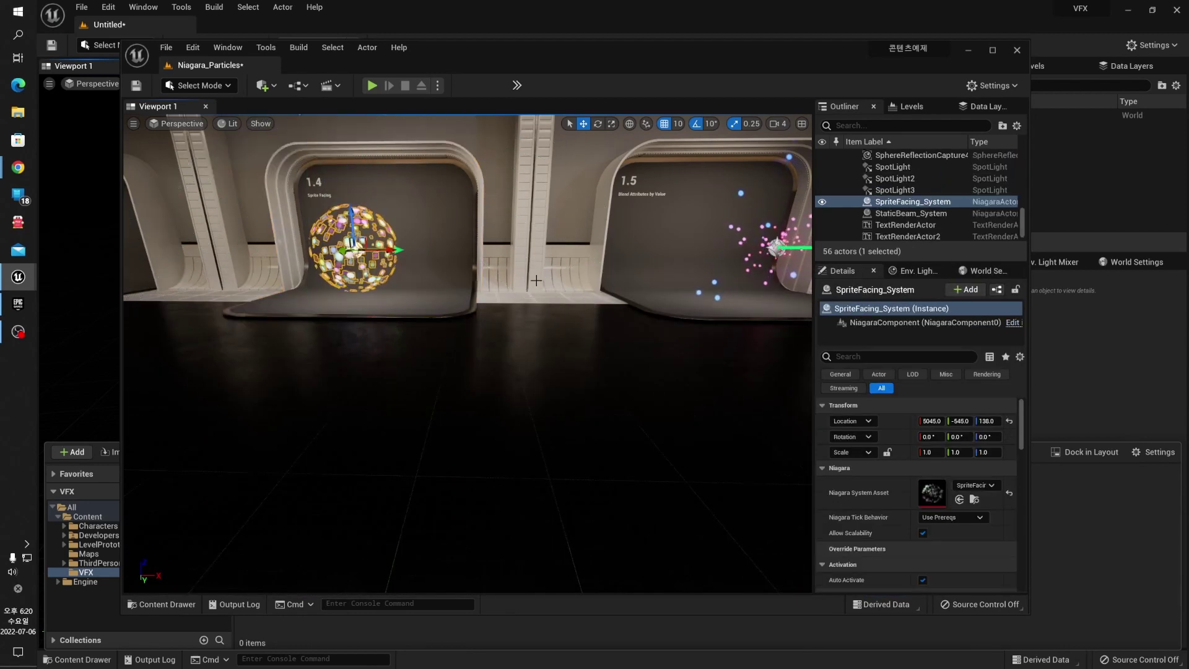
pyautogui.rightClick(920, 203)
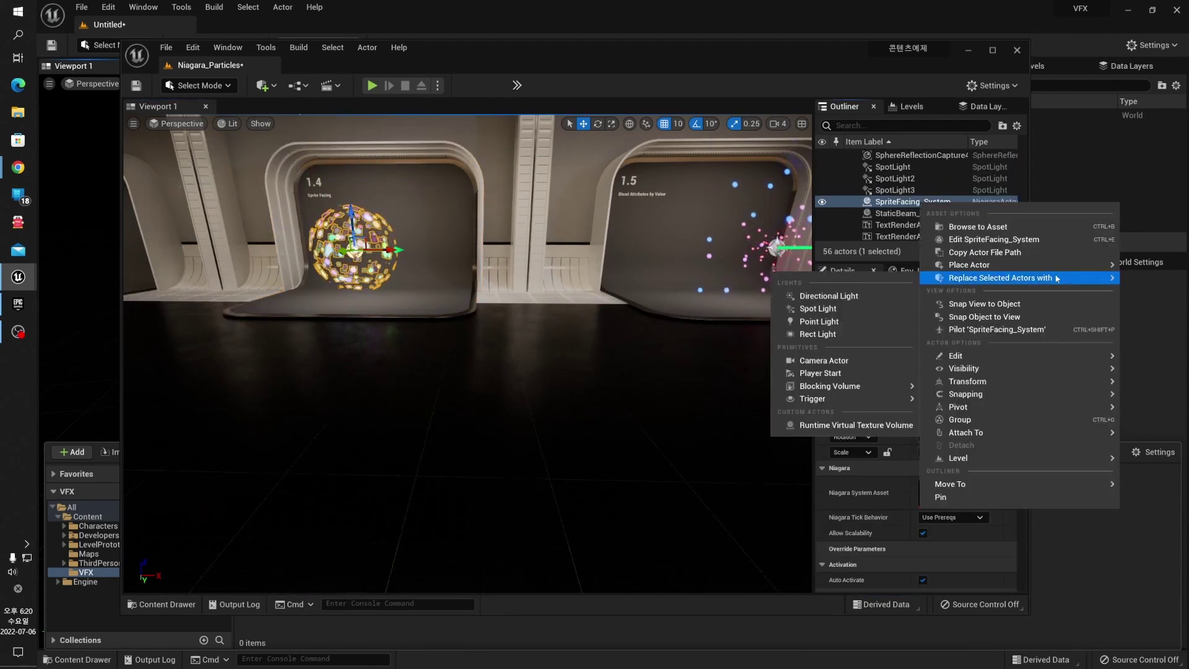
pyautogui.click(988, 230)
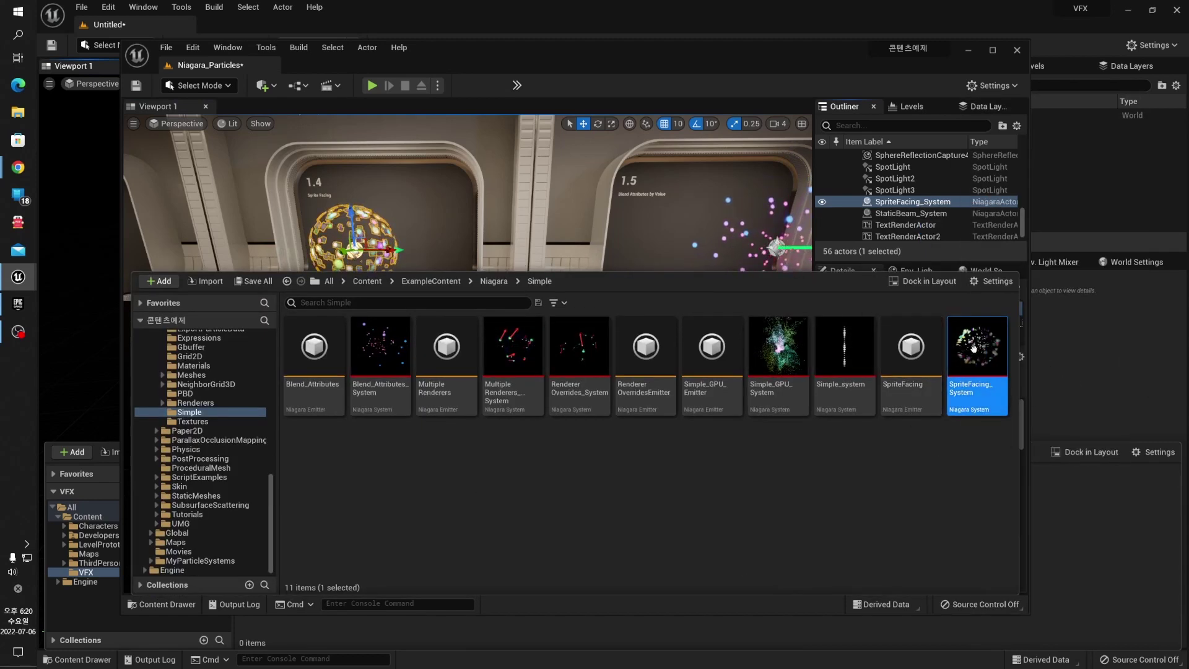
# Open the SpriteFacing_System asset for editing and widen and reposition its window to show the whole SpriteFacing emitter stack.
pyautogui.moveTo(984, 370)
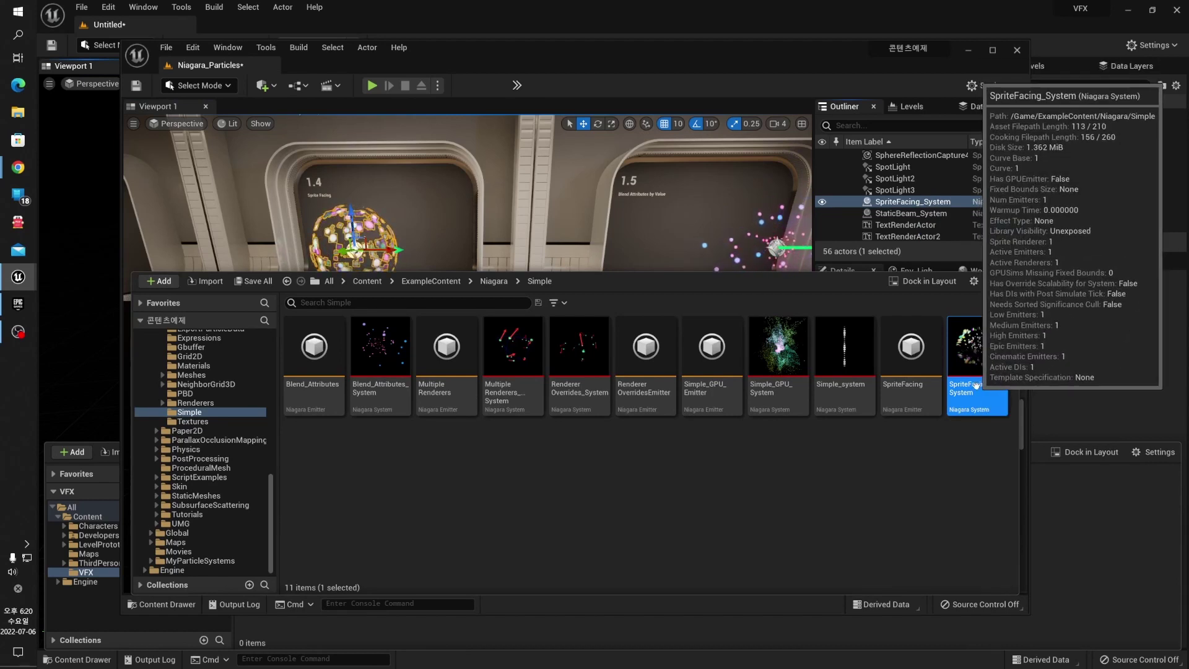
pyautogui.moveTo(677, 270); pyautogui.dragTo(677, 374)
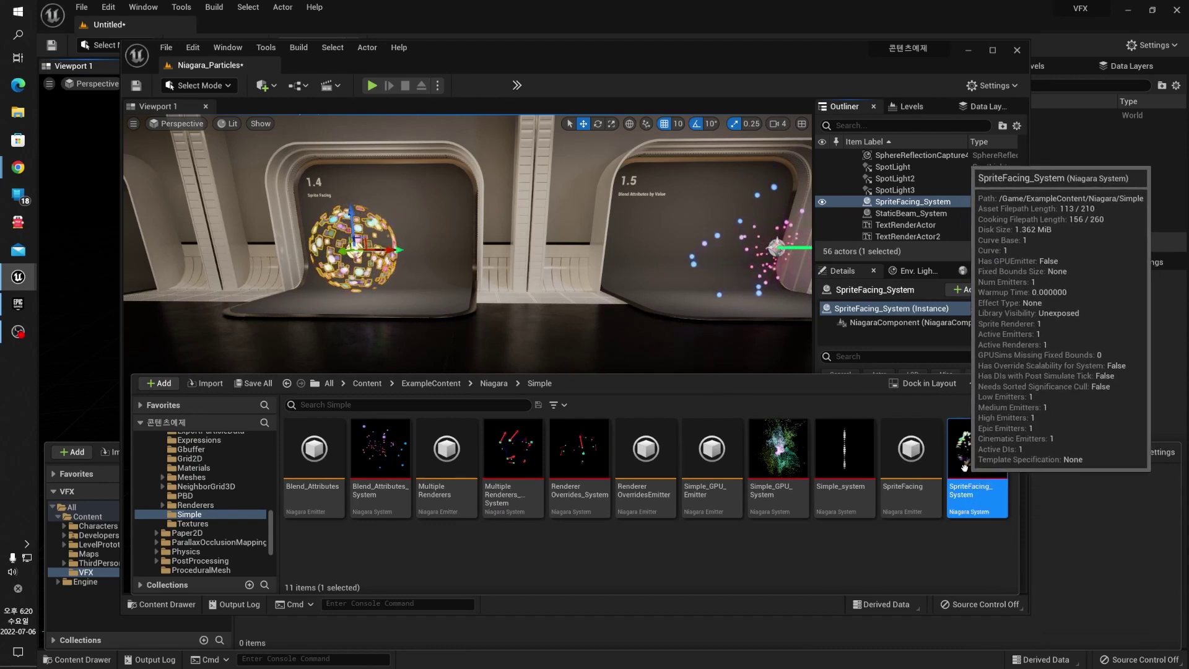
pyautogui.hotkey('ctrl', 'space')
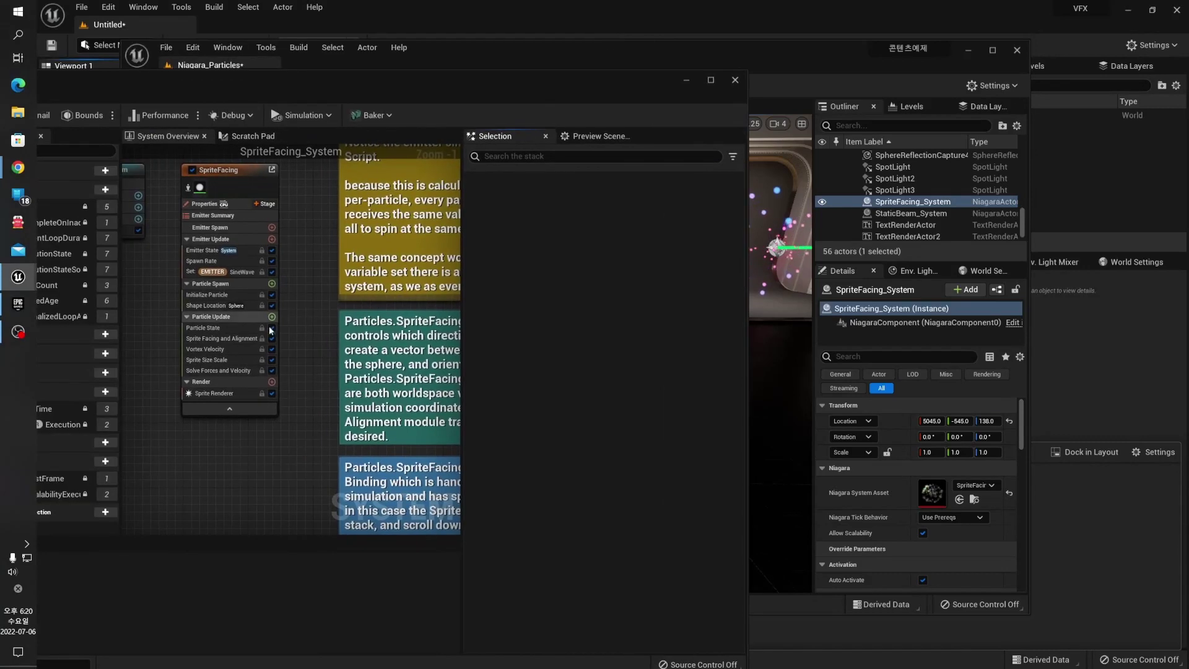
pyautogui.scroll(-2, 321, 328)
pyautogui.scroll(2, 303, 355)
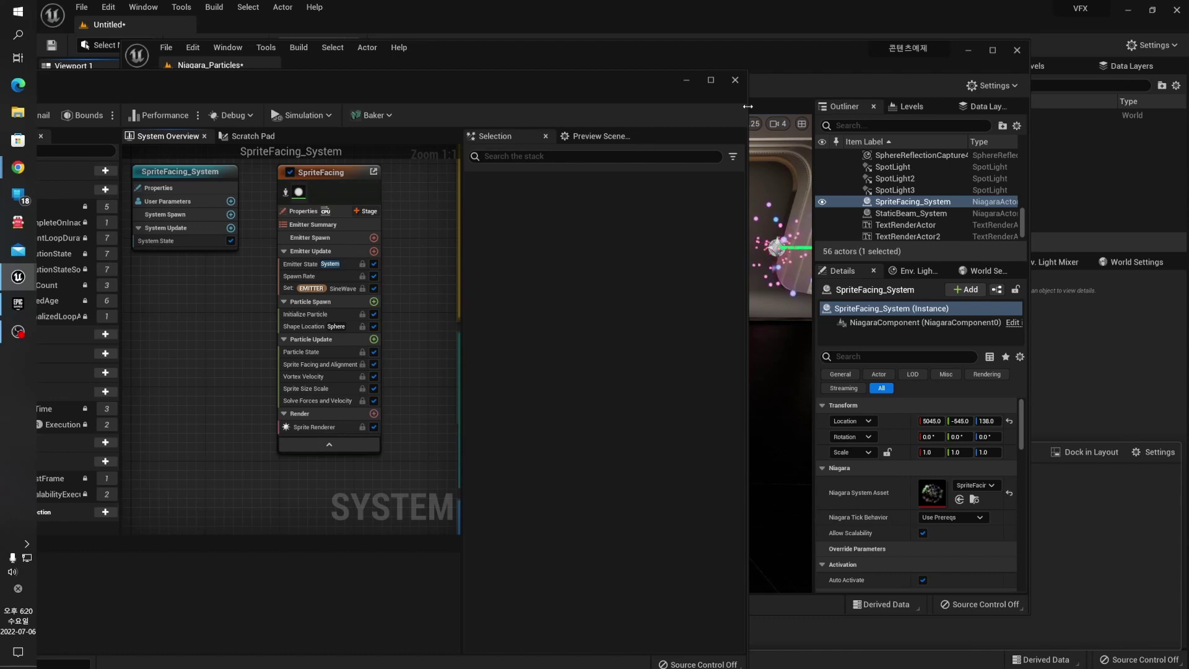
pyautogui.moveTo(747, 106); pyautogui.dragTo(1061, 131)
pyautogui.moveTo(662, 83); pyautogui.dragTo(678, 48)
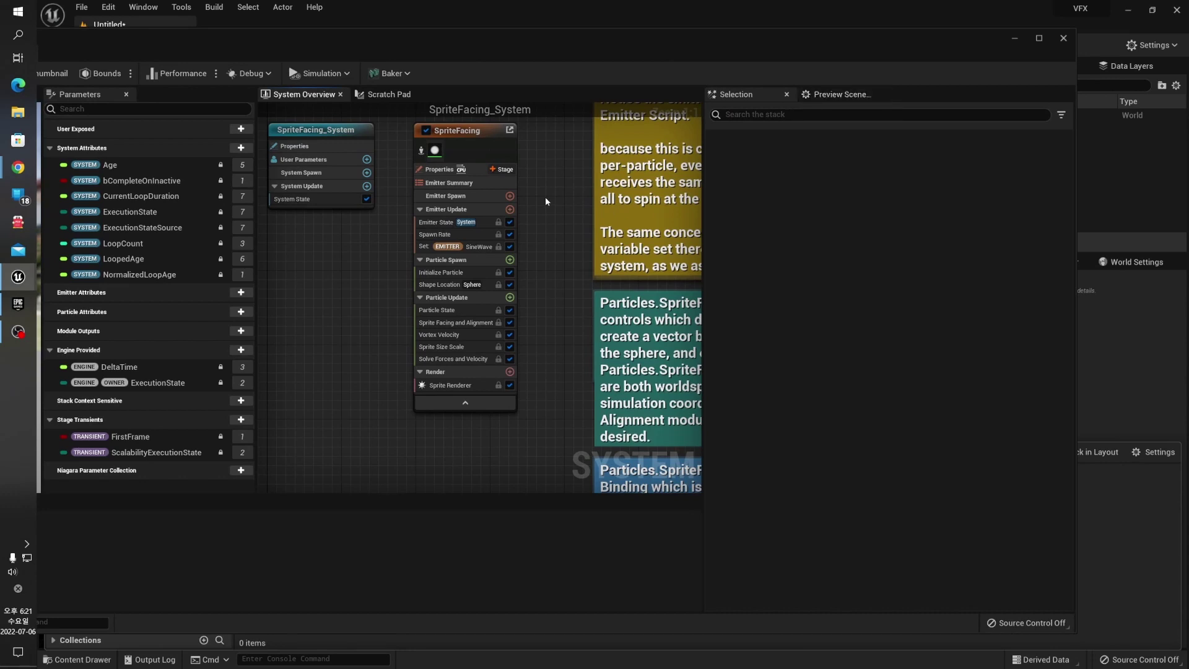
# Open the SpriteFacing emitter's Emitter State module script and examine its node graph back to the Emitter Life Cycle section.
pyautogui.doubleClick(455, 222)
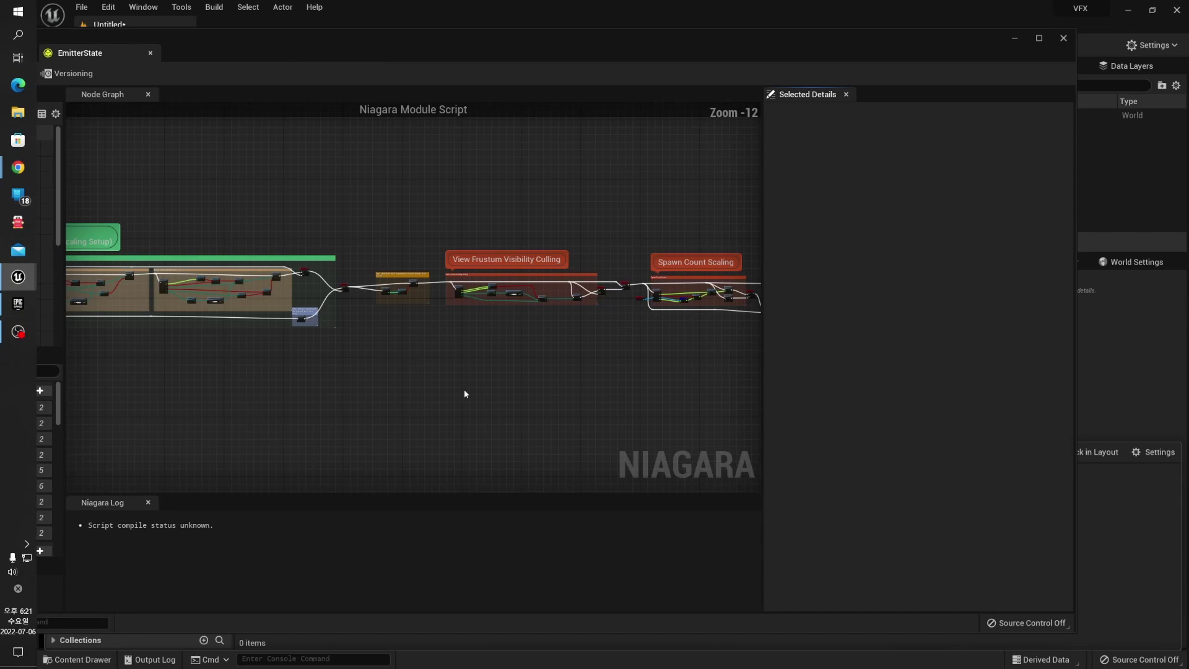
pyautogui.moveTo(533, 365); pyautogui.dragTo(733, 348, button='right')
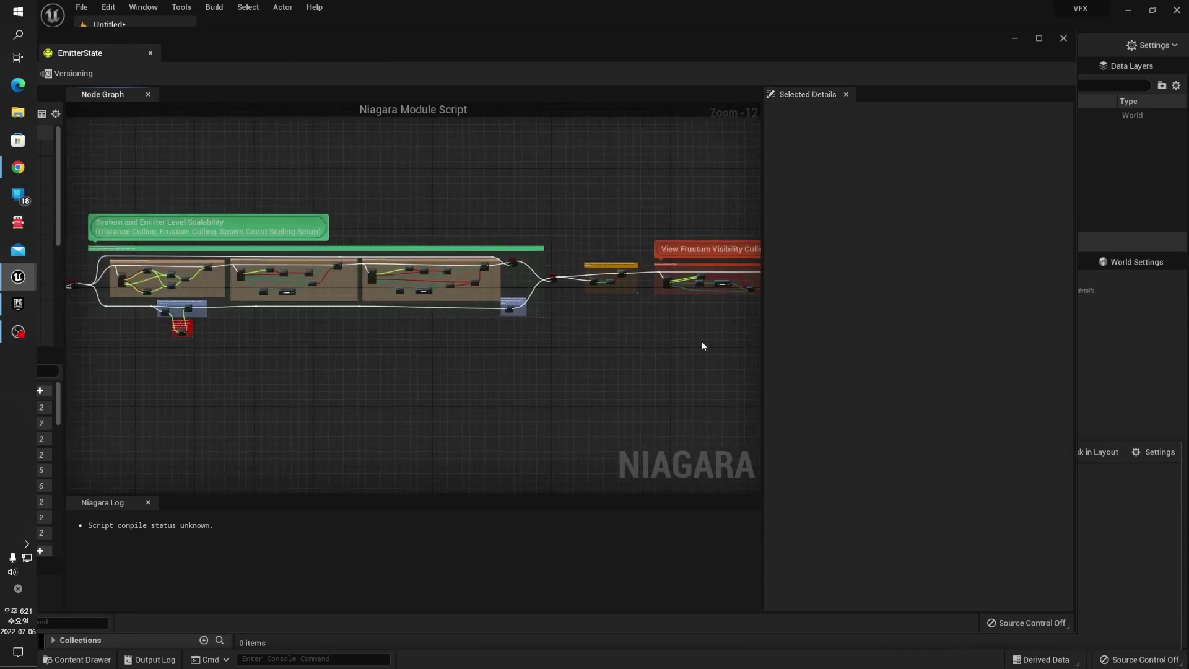
pyautogui.moveTo(470, 399)
pyautogui.mouseDown(button='right')
pyautogui.moveTo(624, 351)
pyautogui.moveTo(727, 353)
pyautogui.mouseUp(button='right')
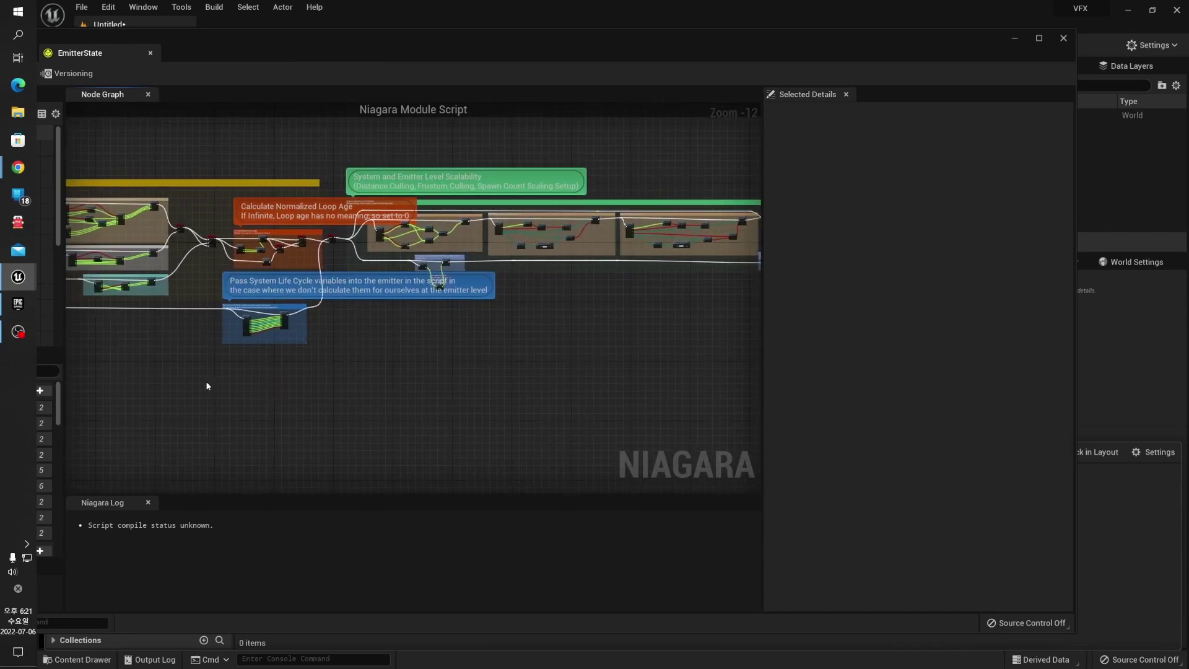
pyautogui.moveTo(188, 381); pyautogui.dragTo(513, 384, button='right')
pyautogui.moveTo(303, 392); pyautogui.dragTo(380, 362, button='right')
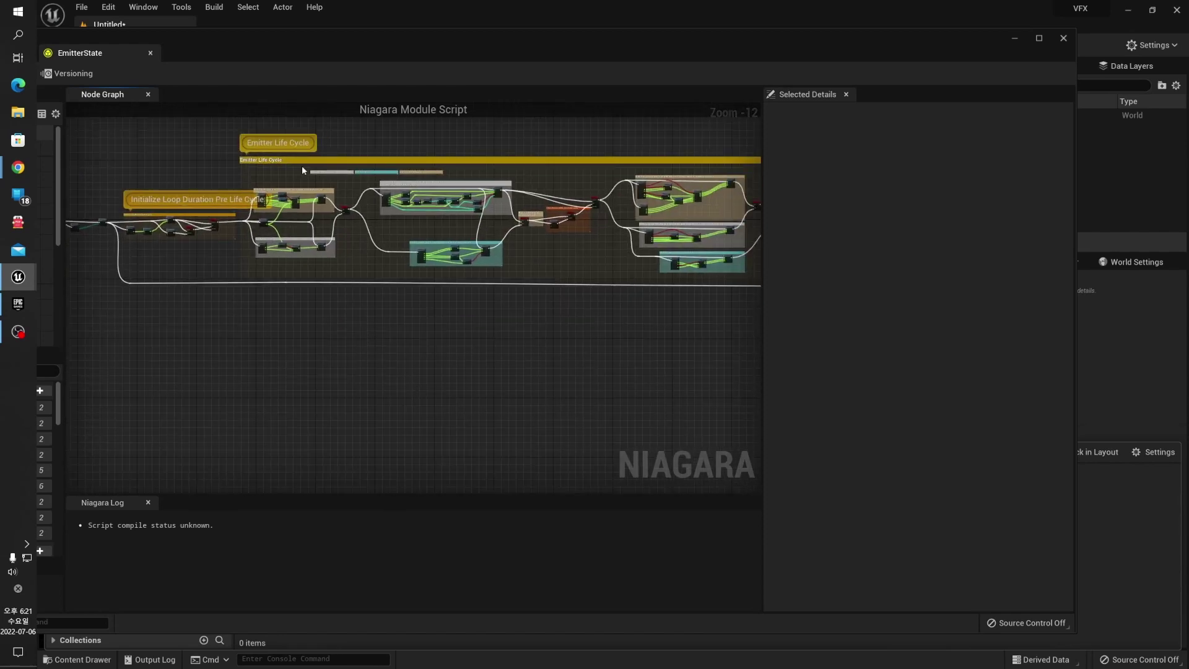
pyautogui.moveTo(320, 320); pyautogui.dragTo(432, 337, button='right')
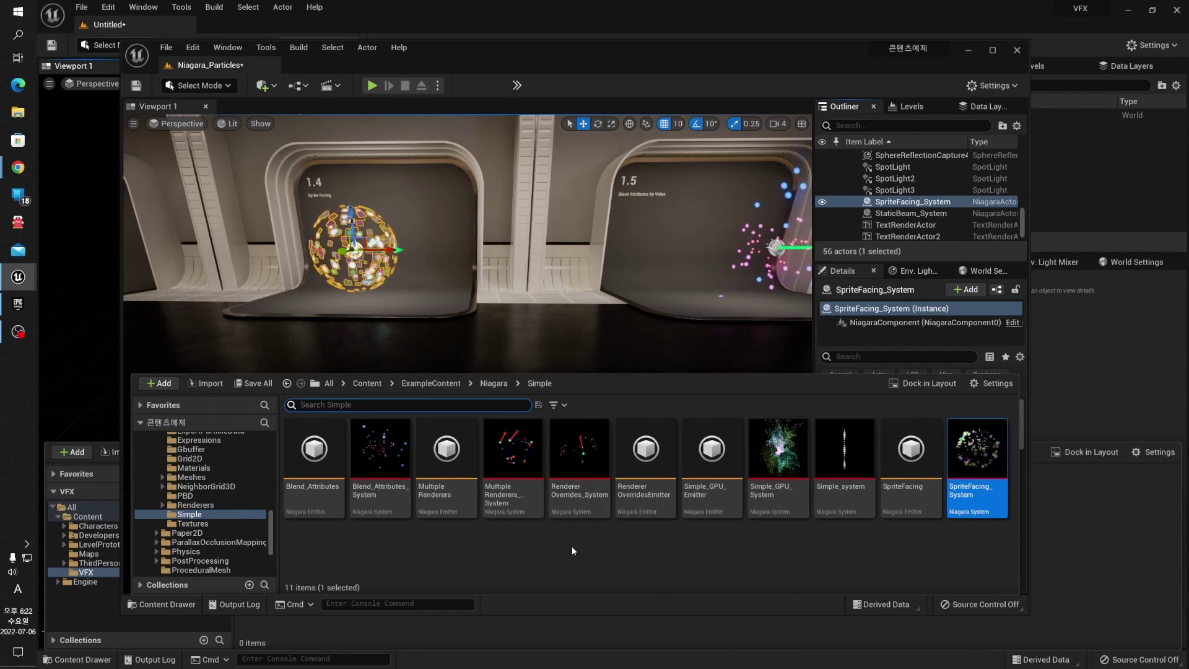
# Switch to the Chrome browser and open the shader browsing page on Shadertoy.
pyautogui.click(568, 564)
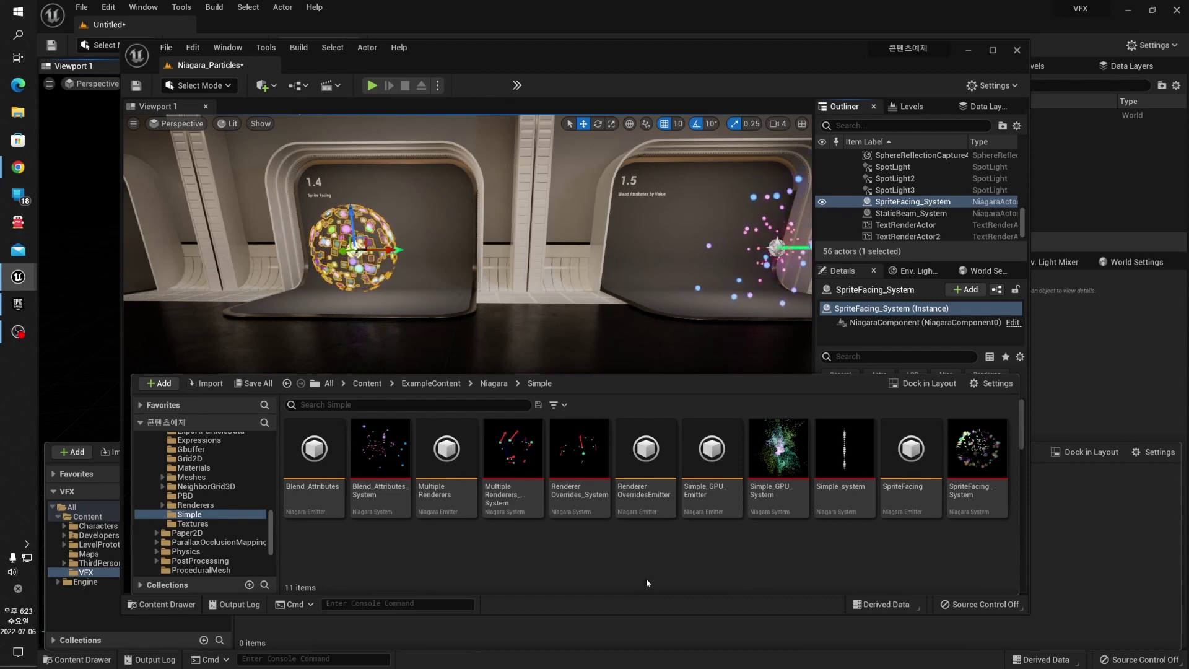
pyautogui.hotkey('alt', 'Tab')
pyautogui.moveTo(564, 77); pyautogui.dragTo(566, 79)
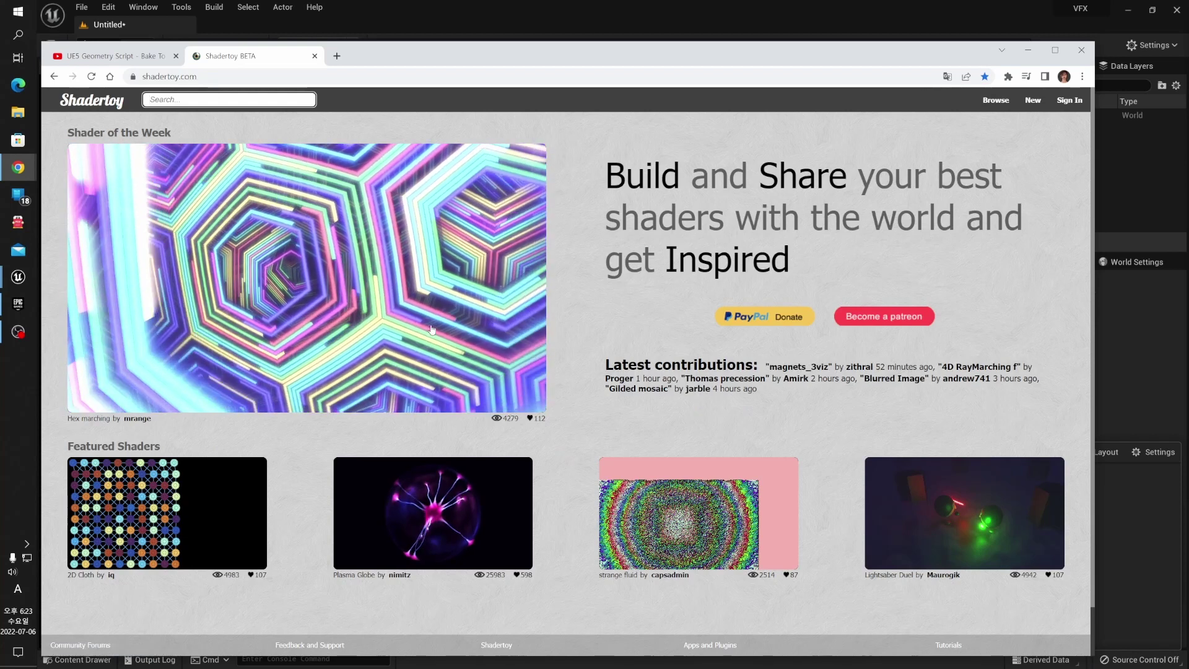
pyautogui.click(996, 100)
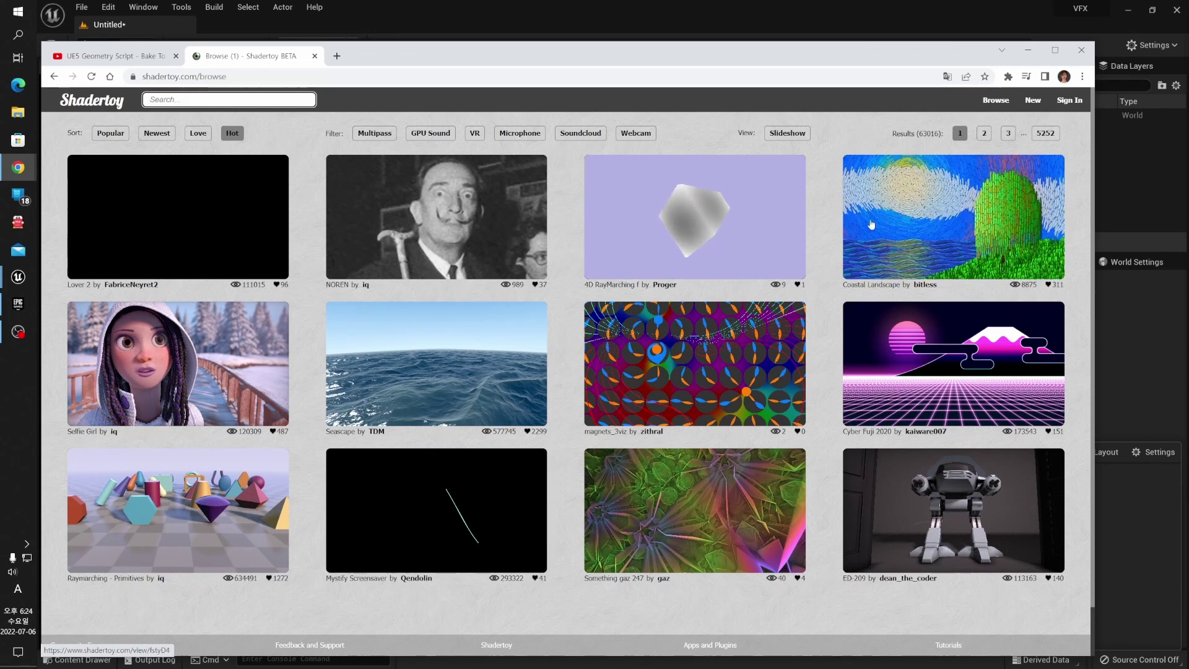
# Open the Coastal Landscape shader on Shadertoy and read through its Image code to the last line.
pyautogui.click(871, 189)
pyautogui.scroll(-15, 629, 451)
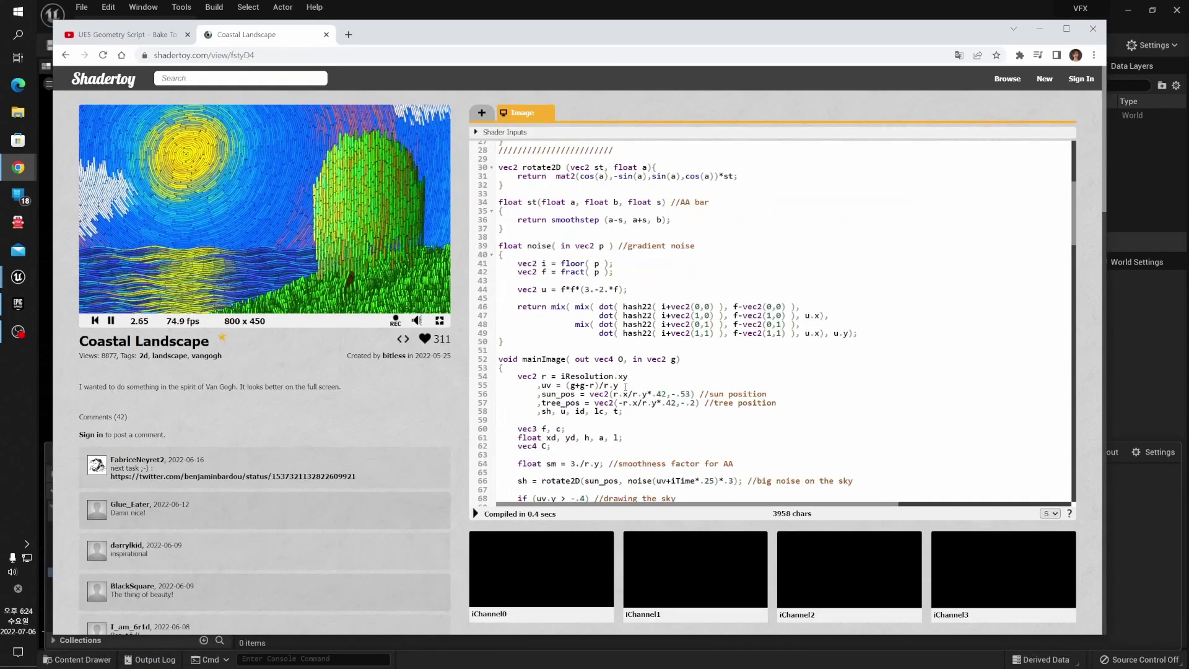
pyautogui.scroll(-12, 628, 450)
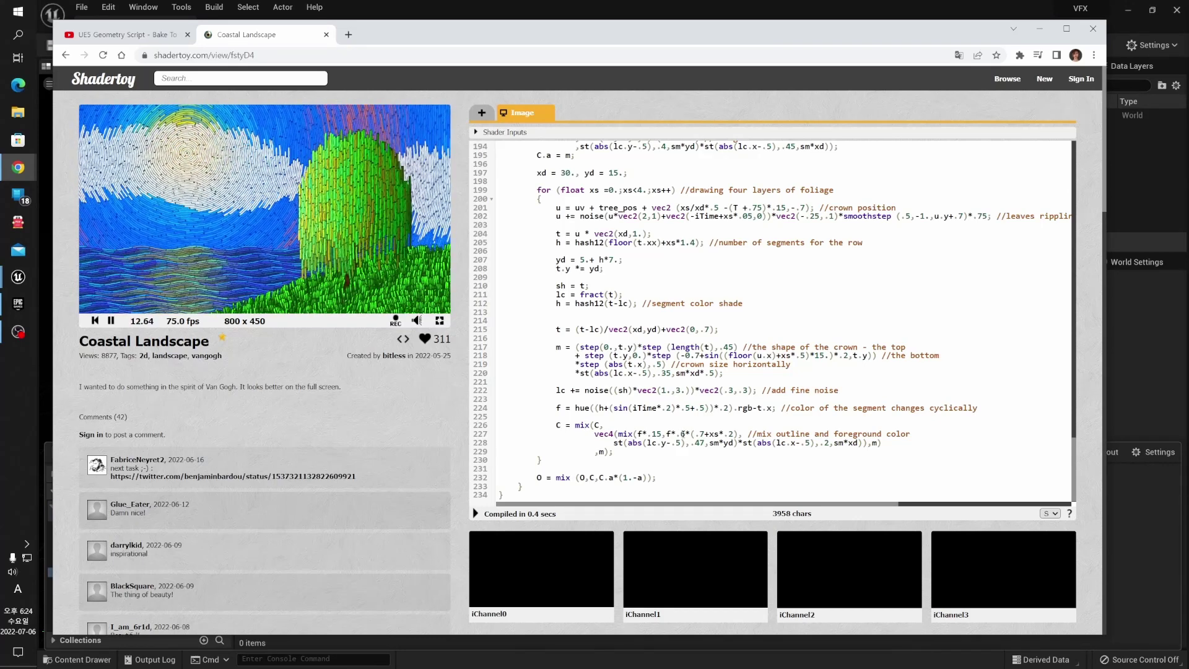
# Replace the digit in the foliage foreground color multiplier on line 227 with 8 and rejoin the broken expression into one line.
pyautogui.click(683, 433)
pyautogui.press('Return')
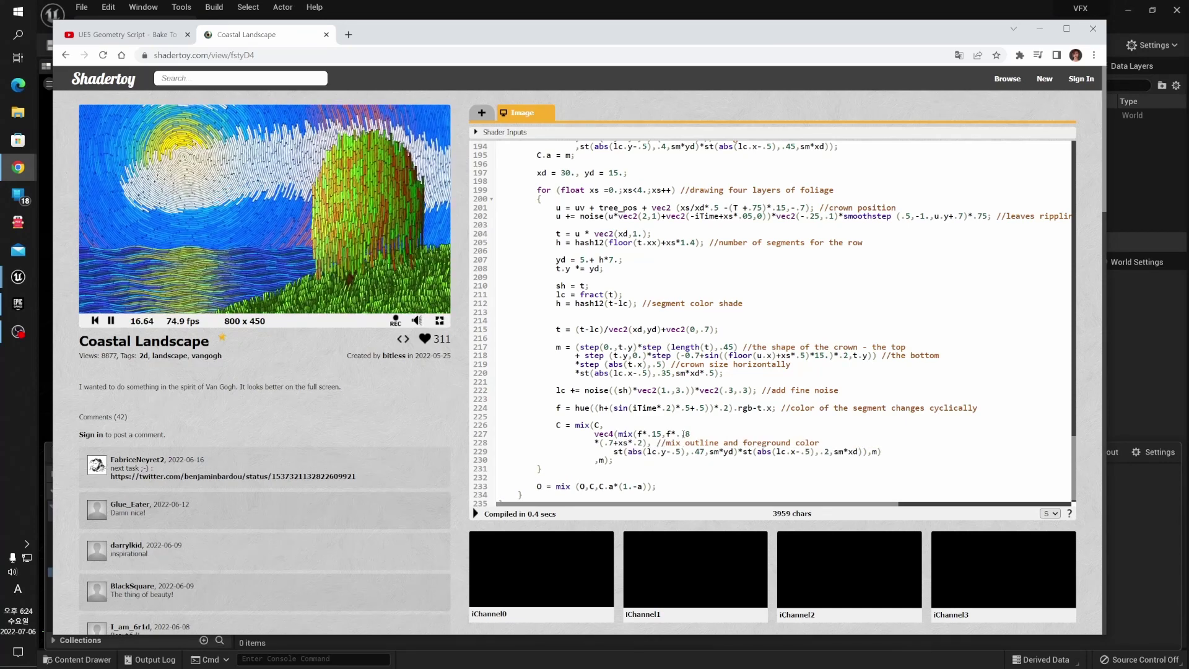
pyautogui.press('BackSpace')
pyautogui.press('BackSpace')
pyautogui.press('BackSpace')
pyautogui.press('BackSpace')
pyautogui.press('BackSpace')
pyautogui.press('BackSpace')
pyautogui.press('BackSpace')
pyautogui.press('BackSpace')
pyautogui.press('BackSpace')
pyautogui.press('BackSpace')
pyautogui.press('BackSpace')
pyautogui.press('BackSpace')
pyautogui.press('BackSpace')
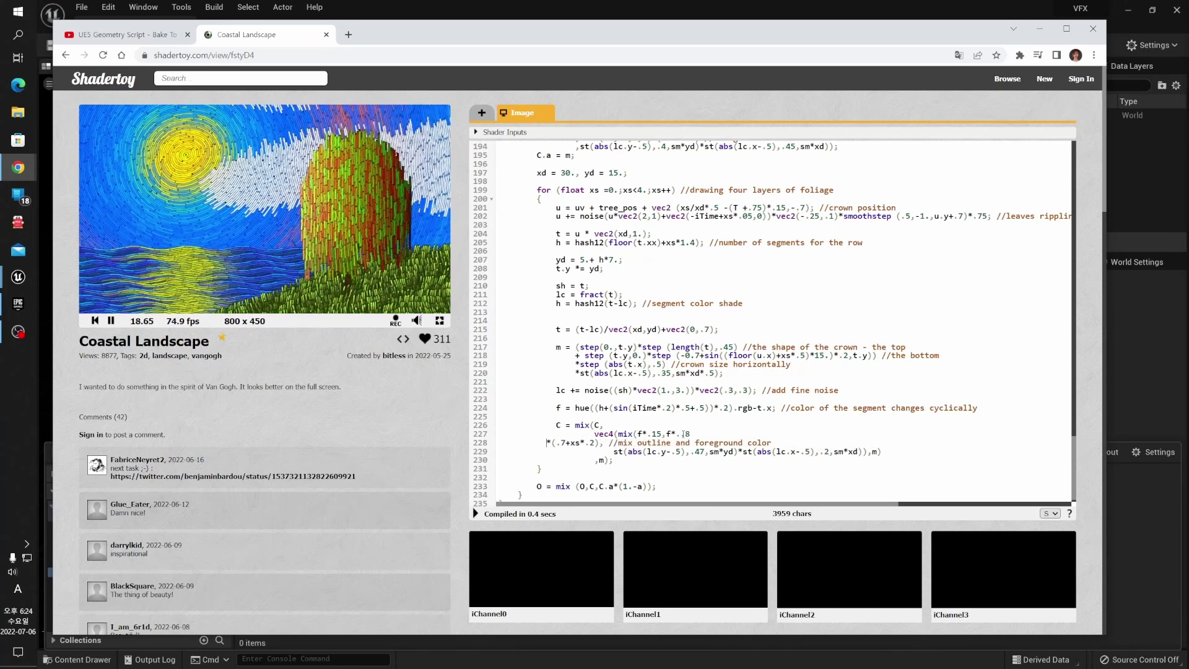
pyautogui.press('BackSpace')
pyautogui.press('BackSpace')
pyautogui.press('BackSpace')
pyautogui.press('BackSpace')
pyautogui.press('BackSpace')
pyautogui.press('BackSpace')
pyautogui.press('BackSpace')
pyautogui.press('BackSpace')
pyautogui.press('BackSpace')
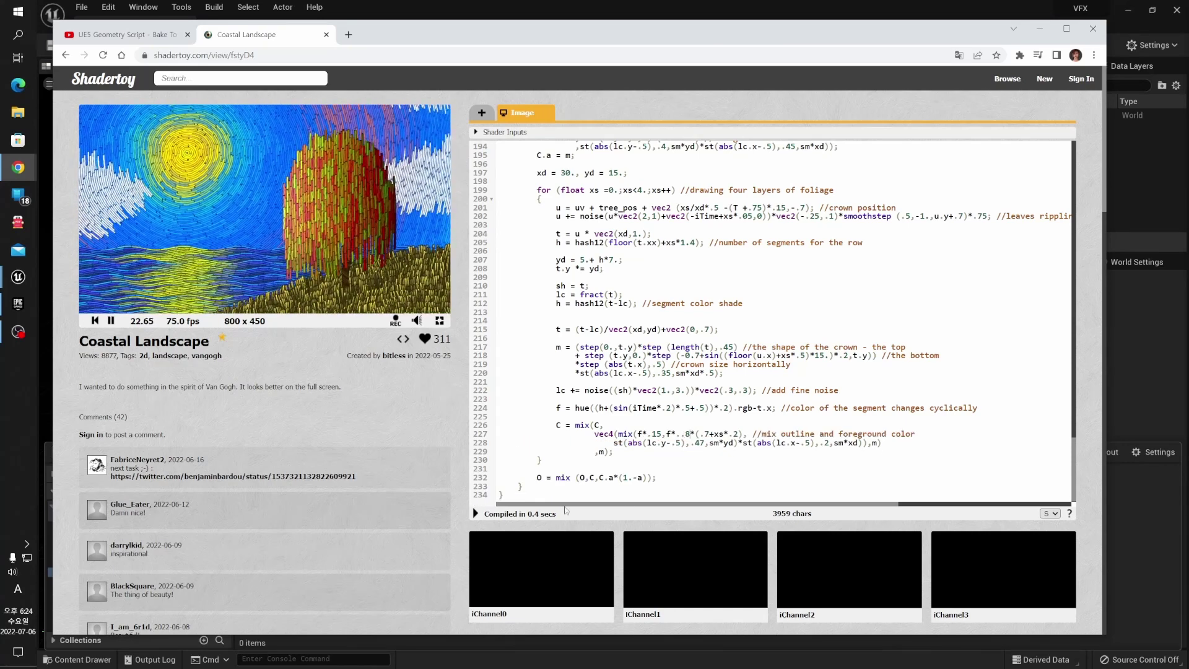
# Compile the shader, delete the extra dot on line 227 so the factor reads f*.8, and recompile.
pyautogui.scroll(-4, 591, 483)
pyautogui.scroll(3, 592, 483)
pyautogui.click(475, 455)
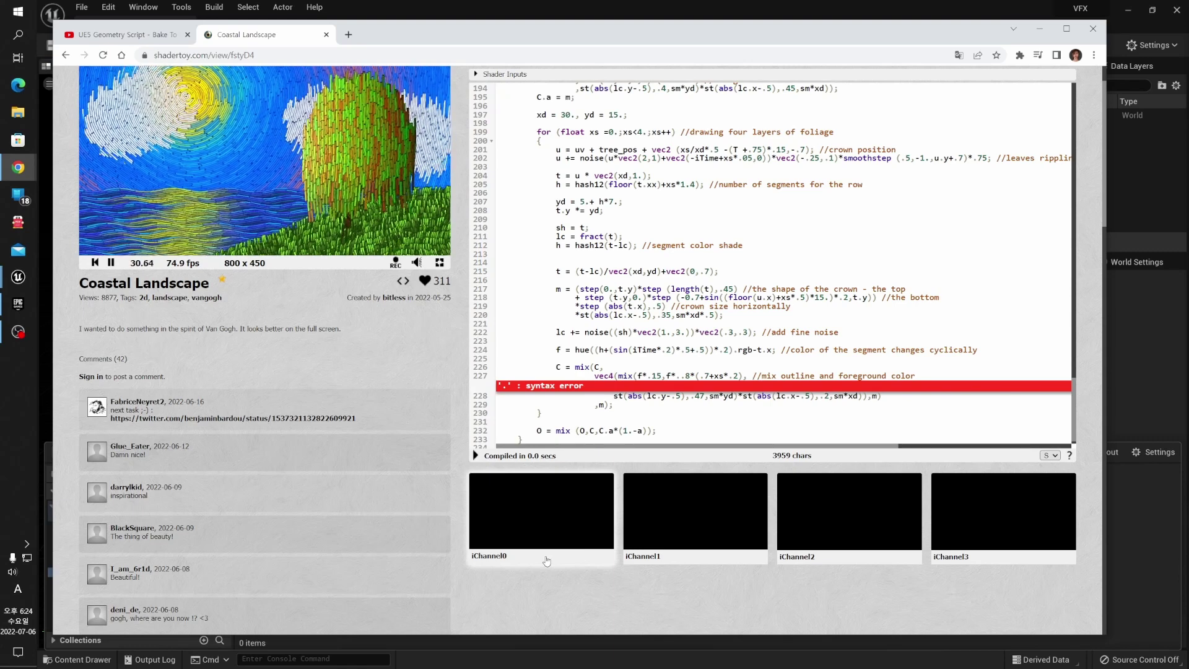
pyautogui.press('BackSpace')
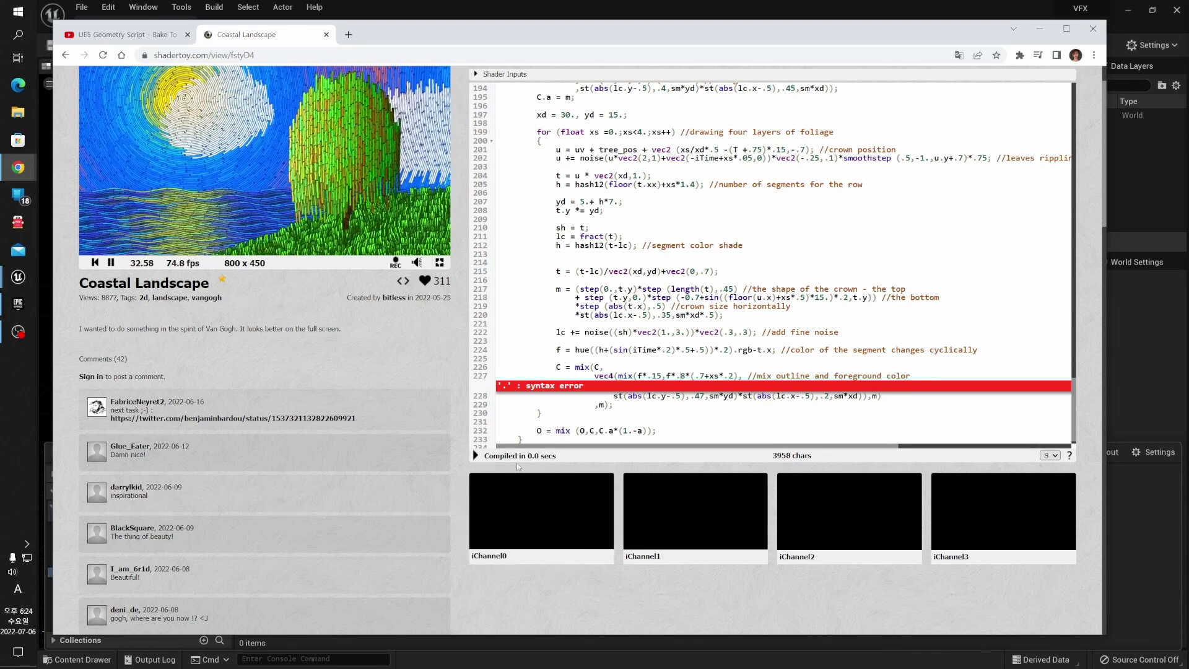
pyautogui.click(475, 455)
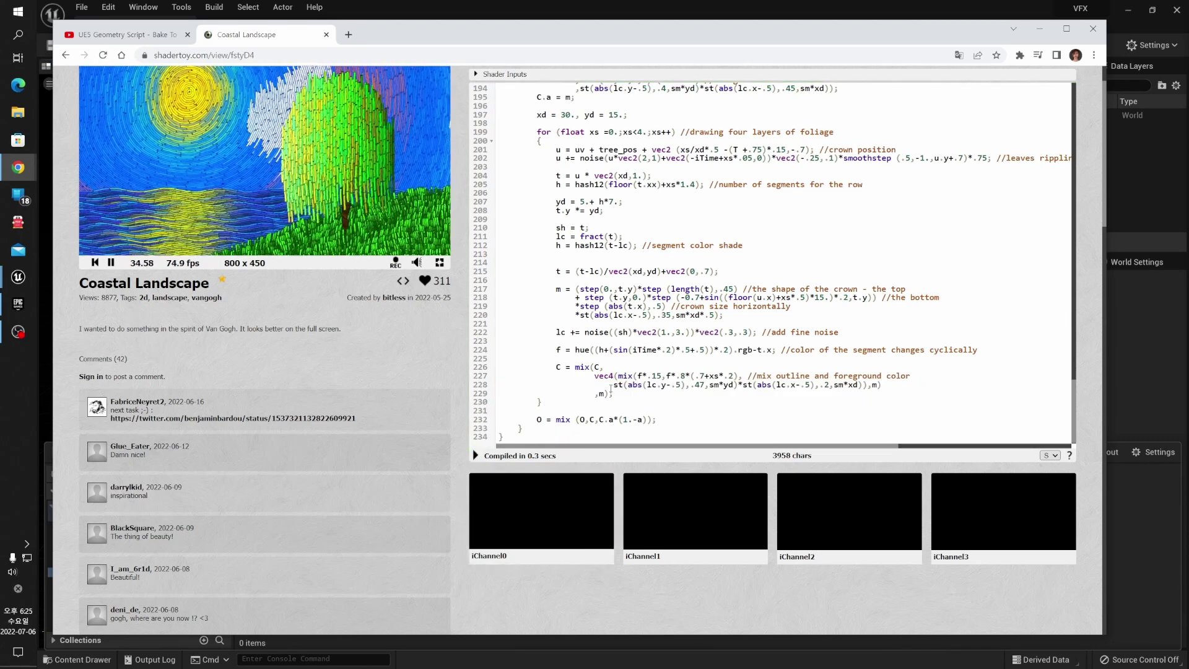
# Review the shader code from the foliage loop back up to the trunk and grass sections.
pyautogui.scroll(2, 639, 373)
pyautogui.scroll(1, 639, 373)
pyautogui.scroll(-3, 756, 336)
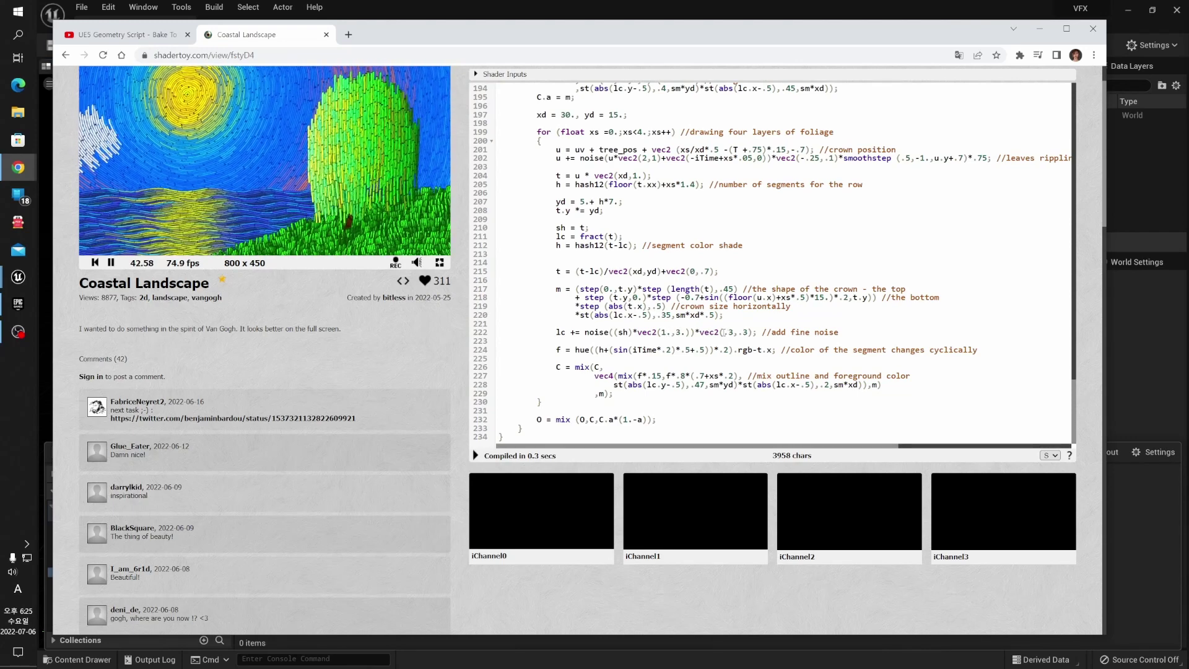
pyautogui.scroll(2, 666, 326)
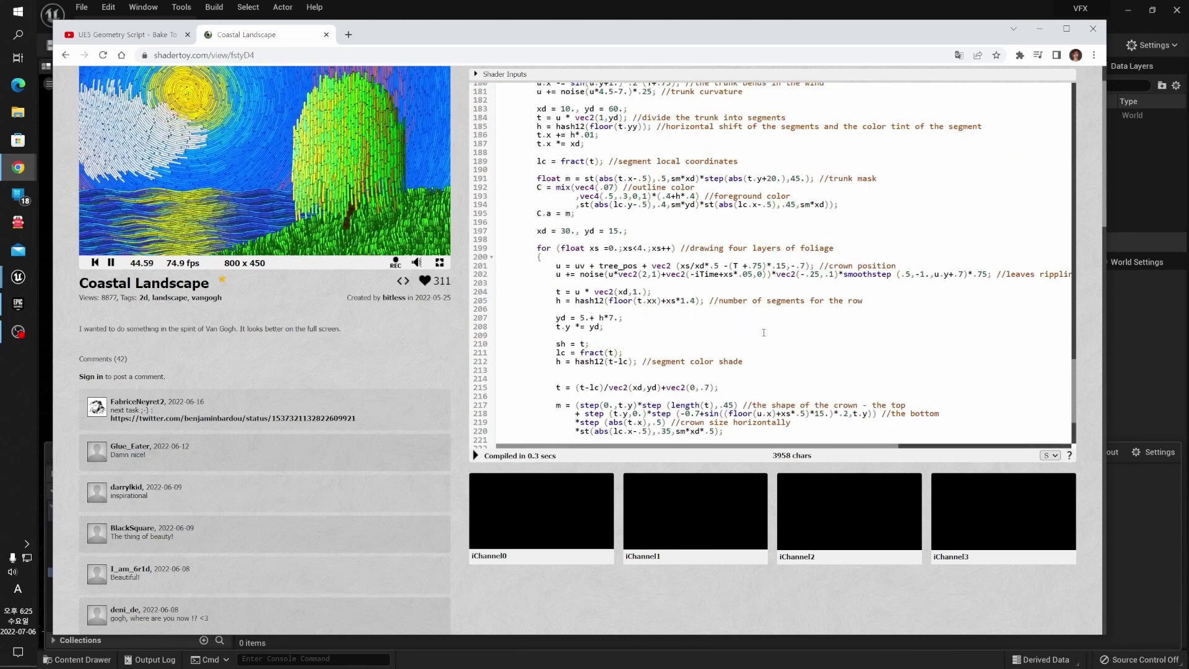
pyautogui.scroll(3, 763, 333)
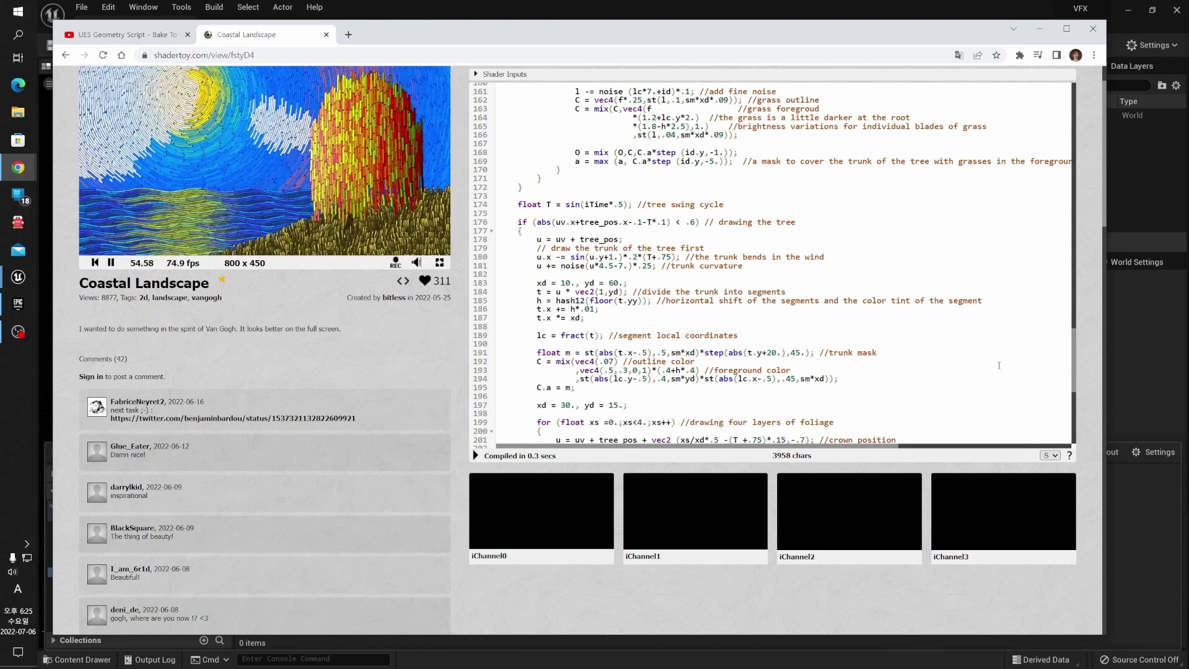
# Switch back to Unreal Editor, create a Niagara emitter in the VFX folder from the Directional Burst template, and open it.
pyautogui.hotkey('alt', 'Tab')
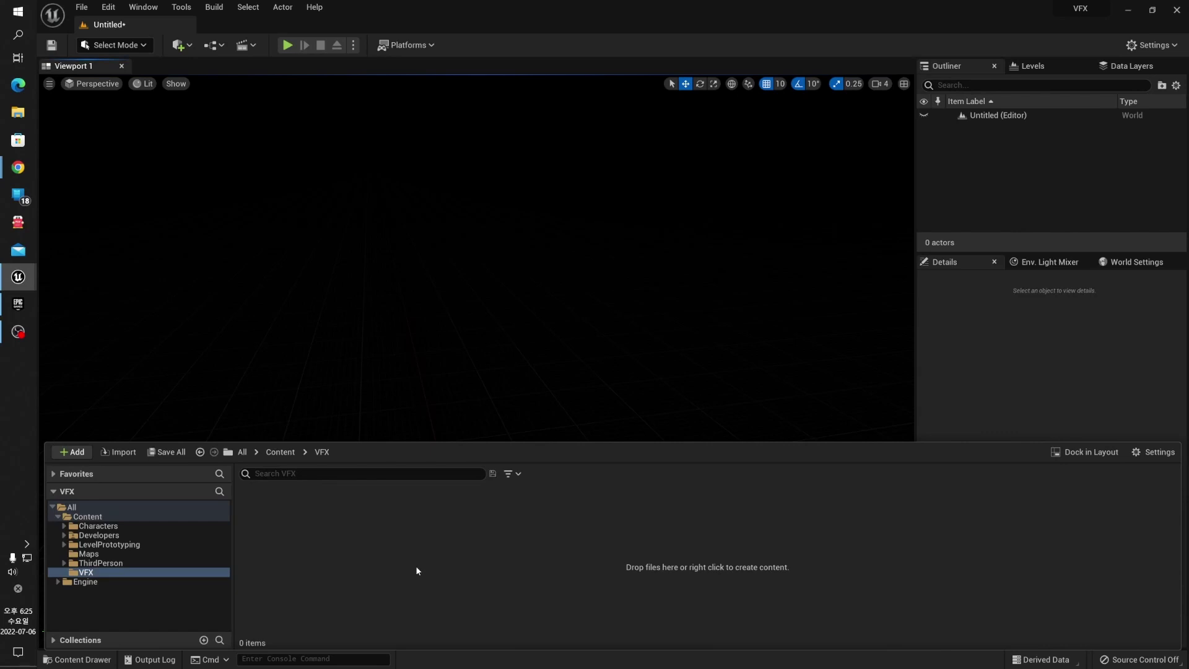
pyautogui.click(93, 573)
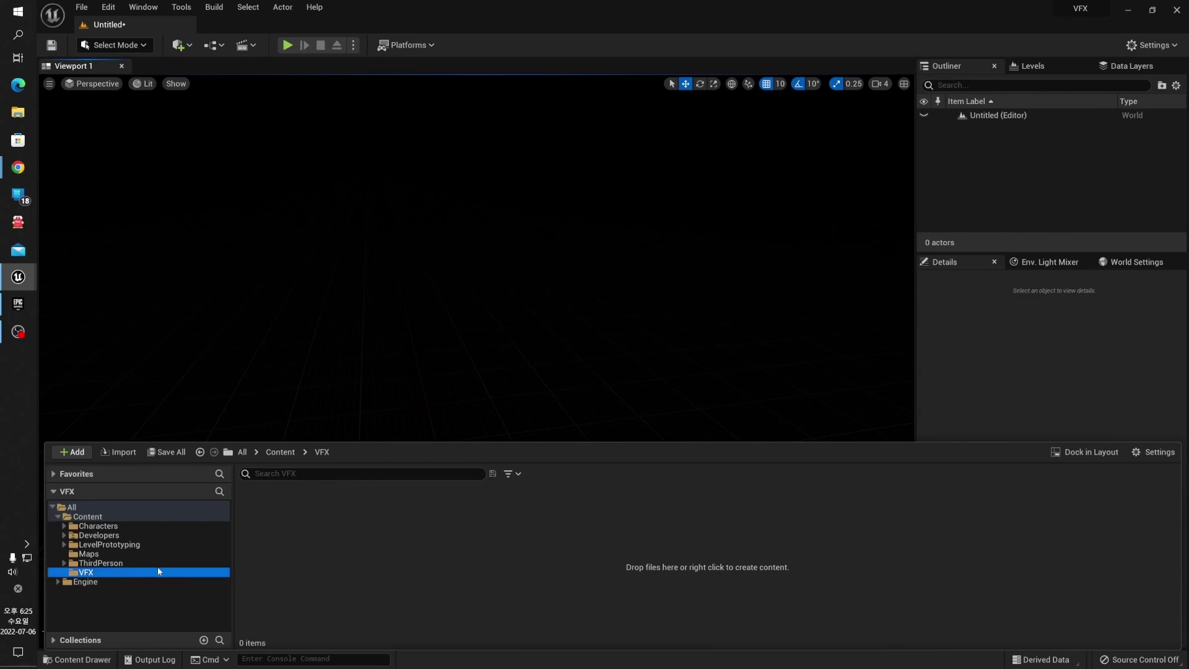
pyautogui.rightClick(509, 564)
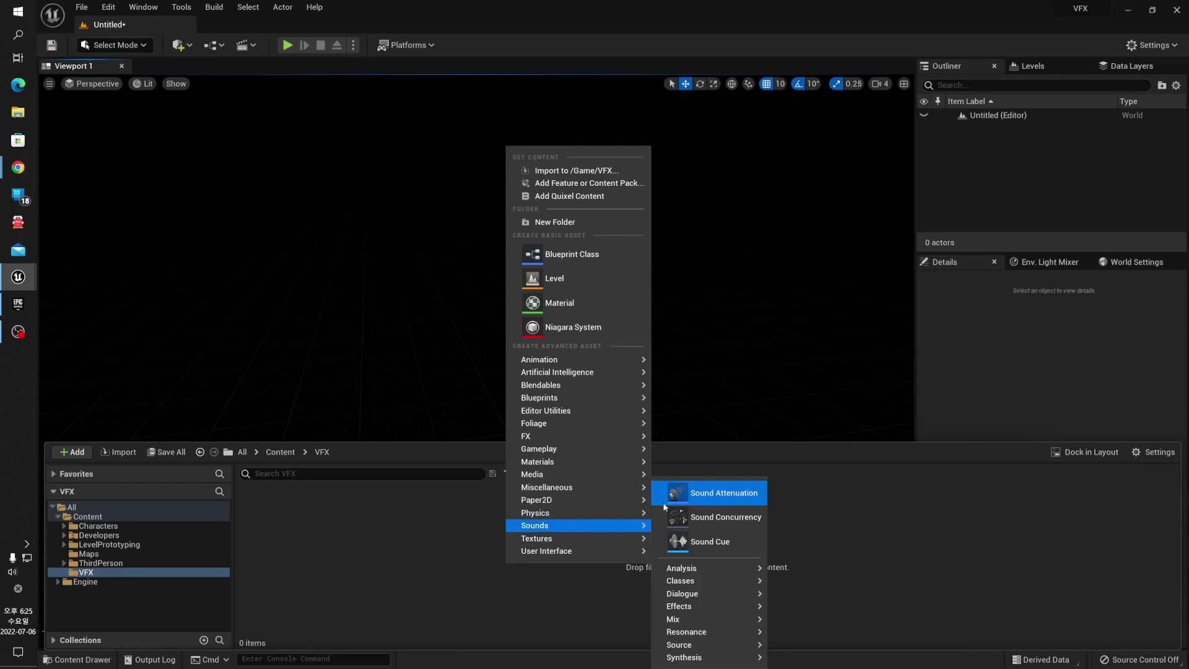
pyautogui.moveTo(581, 435)
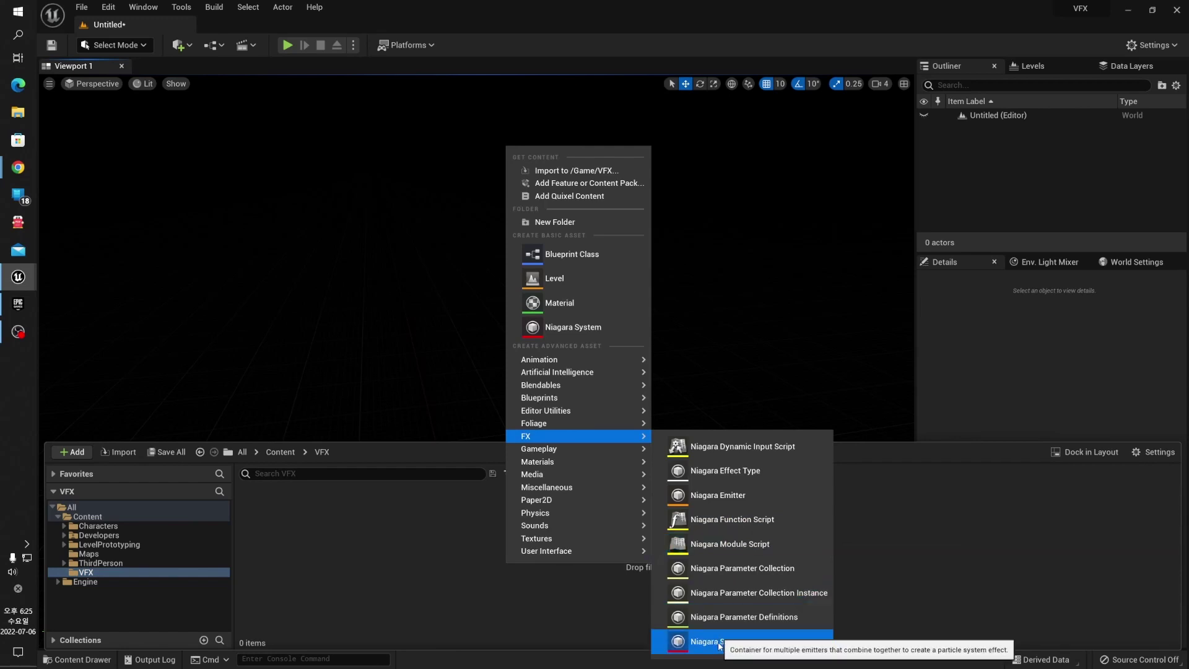
pyautogui.click(719, 495)
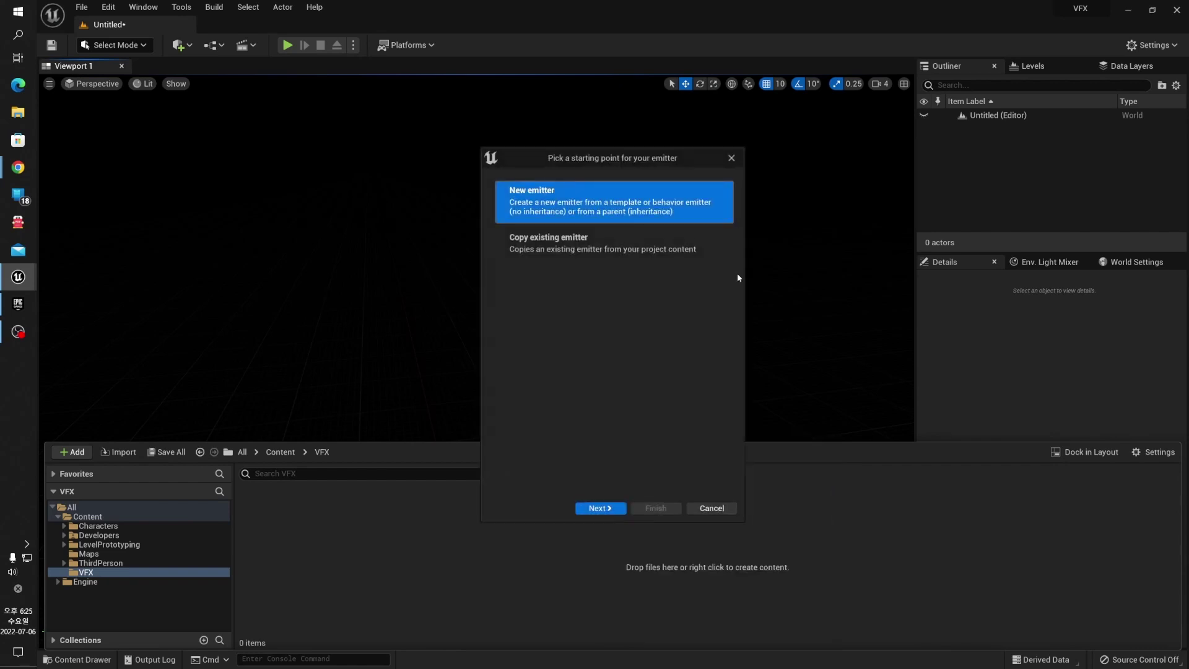
pyautogui.click(601, 508)
pyautogui.click(561, 298)
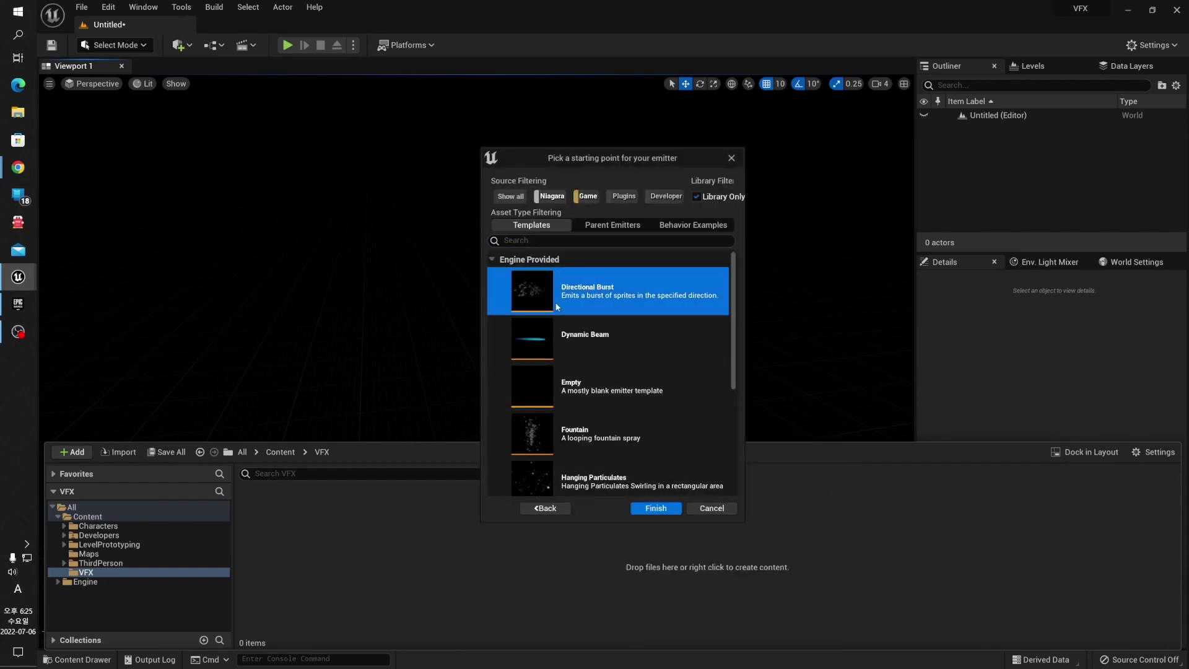
pyautogui.doubleClick(269, 518)
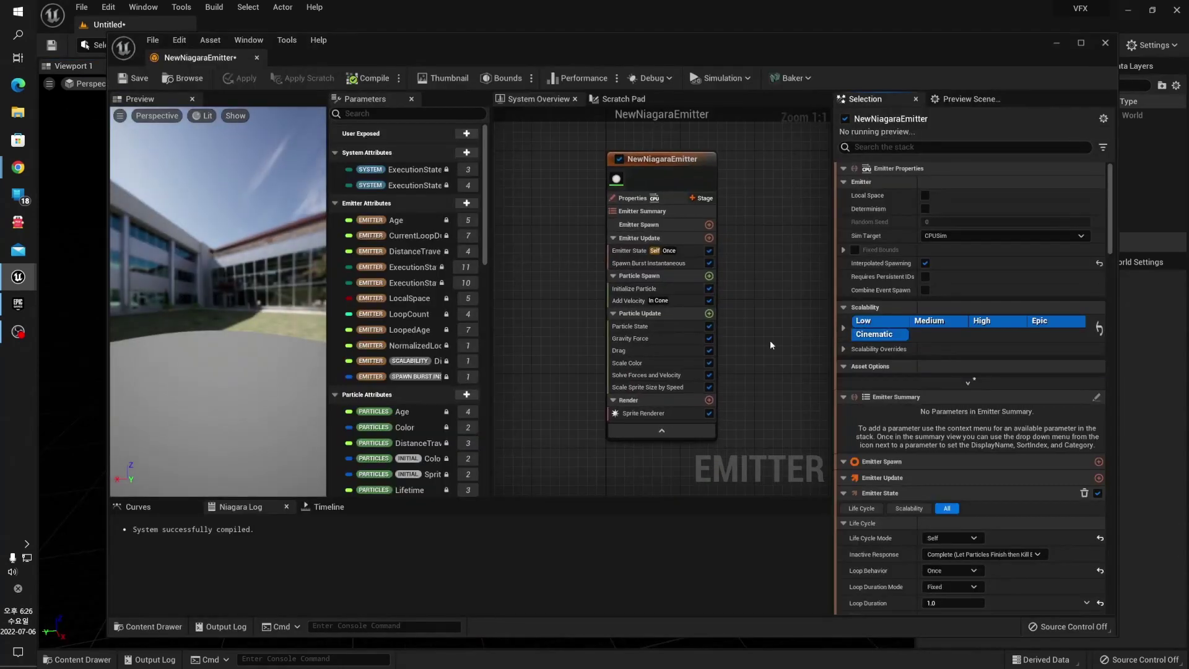
# Inspect the emitter's Scratch Pad and return to the System Overview.
pyautogui.moveTo(803, 317); pyautogui.dragTo(732, 263, button='right')
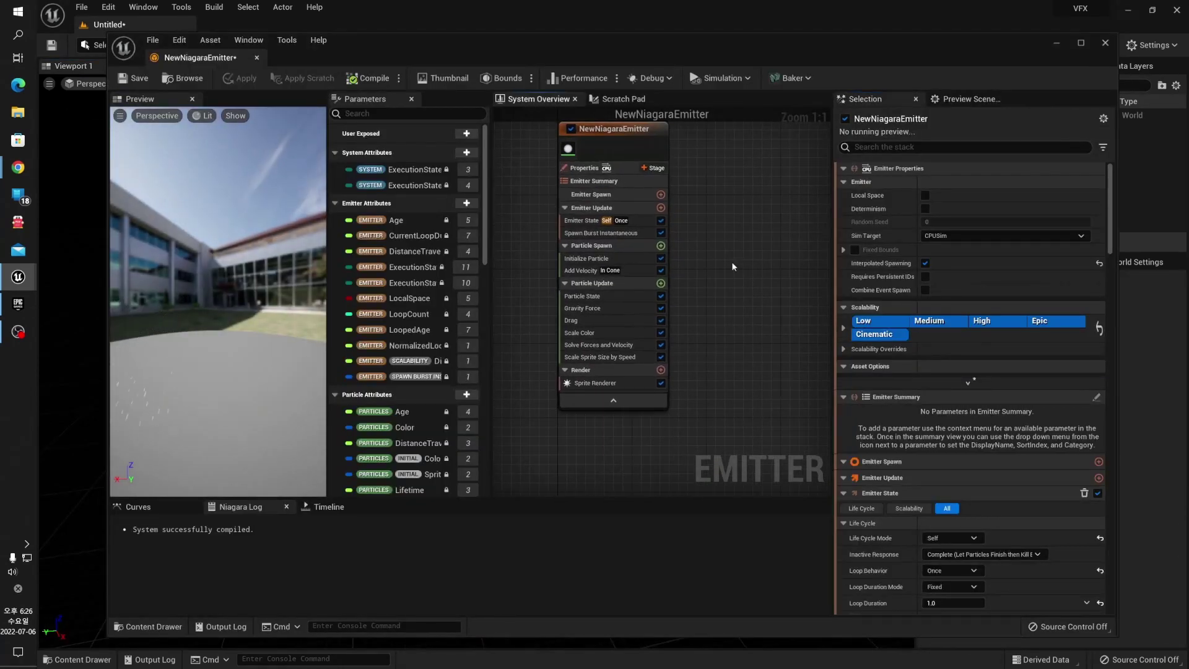
pyautogui.click(621, 98)
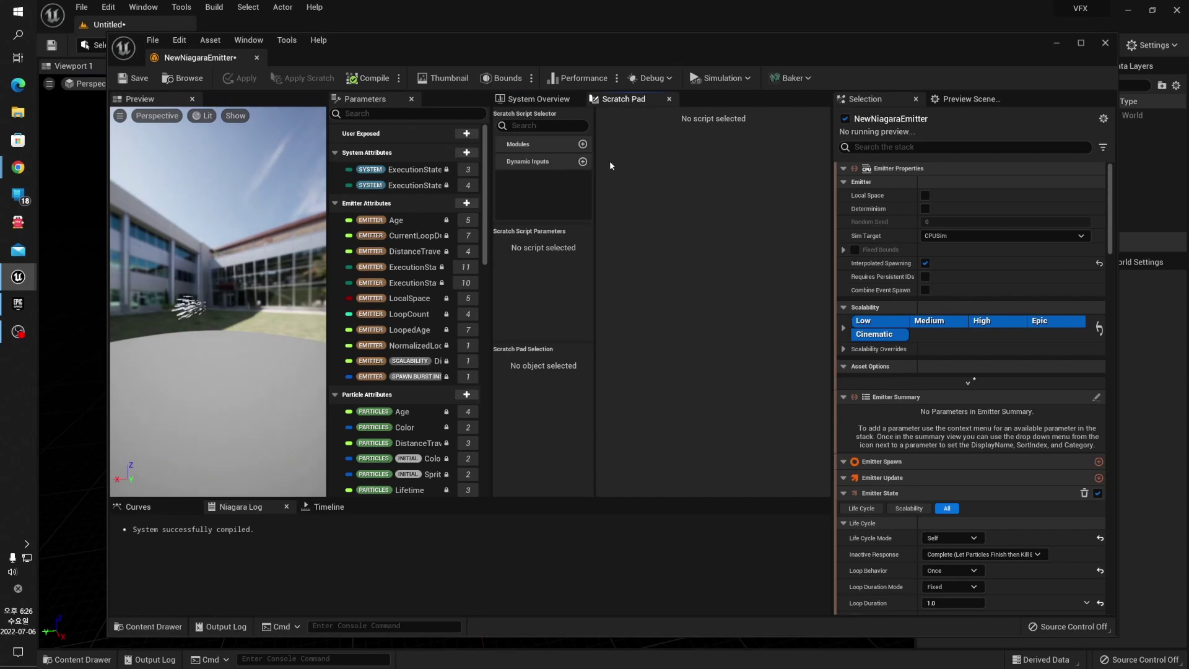
pyautogui.click(534, 99)
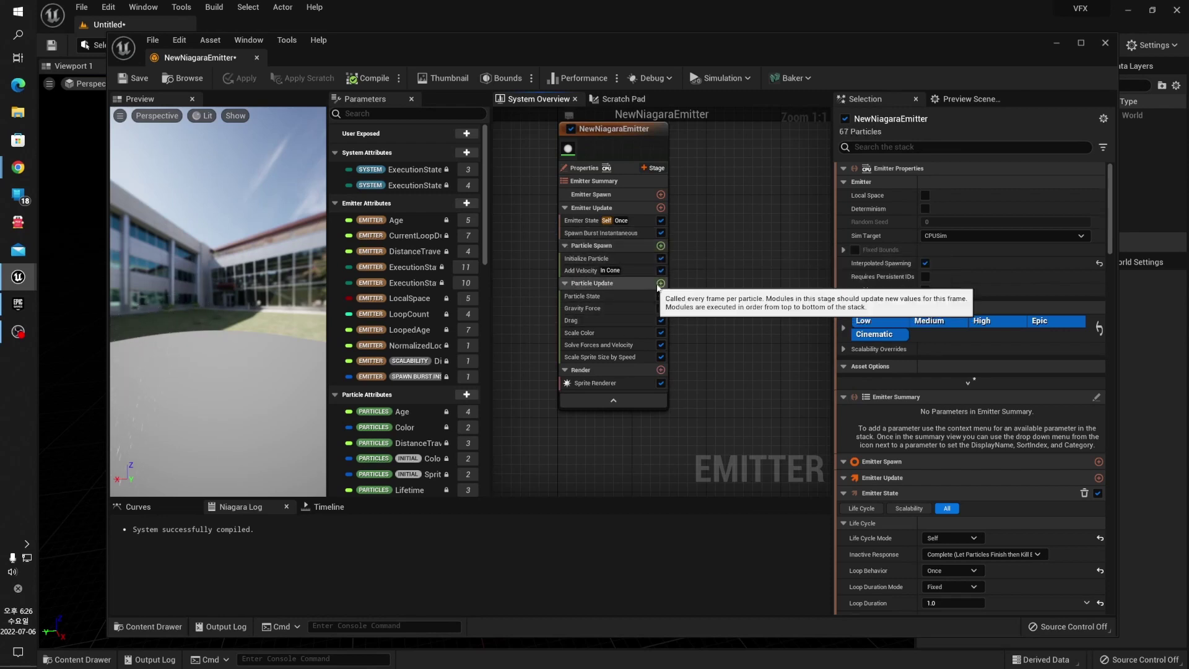
# Add a new Scratch Pad module to the emitter's Particle Update stage and widen its script workspace by narrowing the parameter list.
pyautogui.click(661, 283)
pyautogui.scroll(-10, 469, 542)
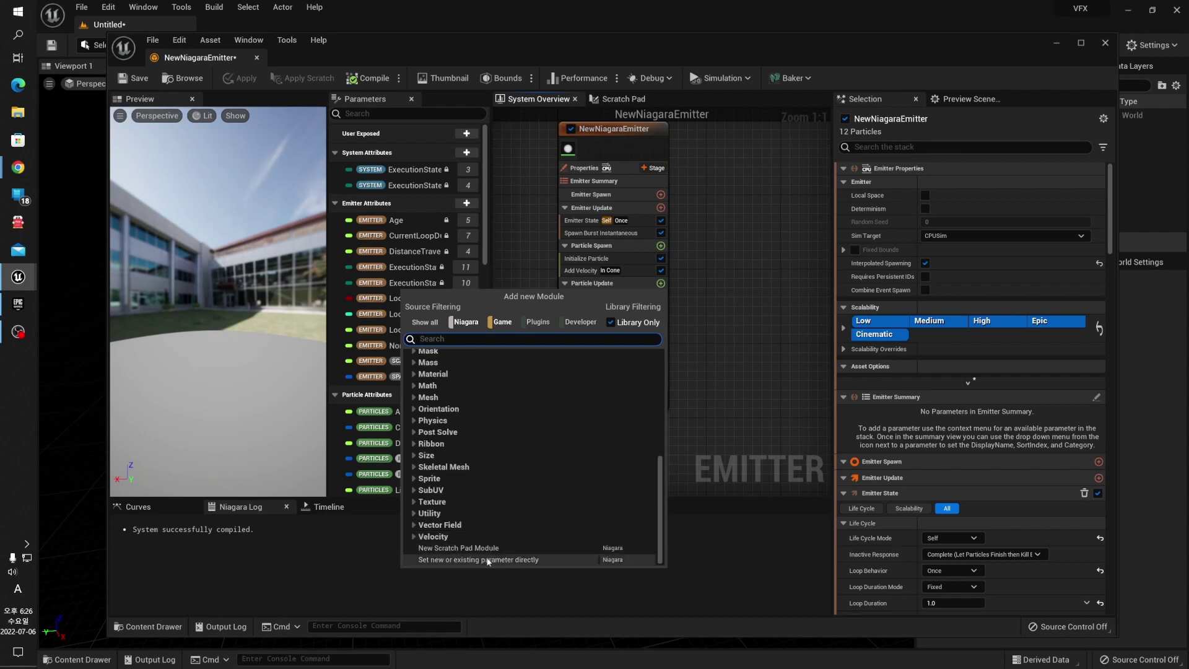
pyautogui.click(501, 548)
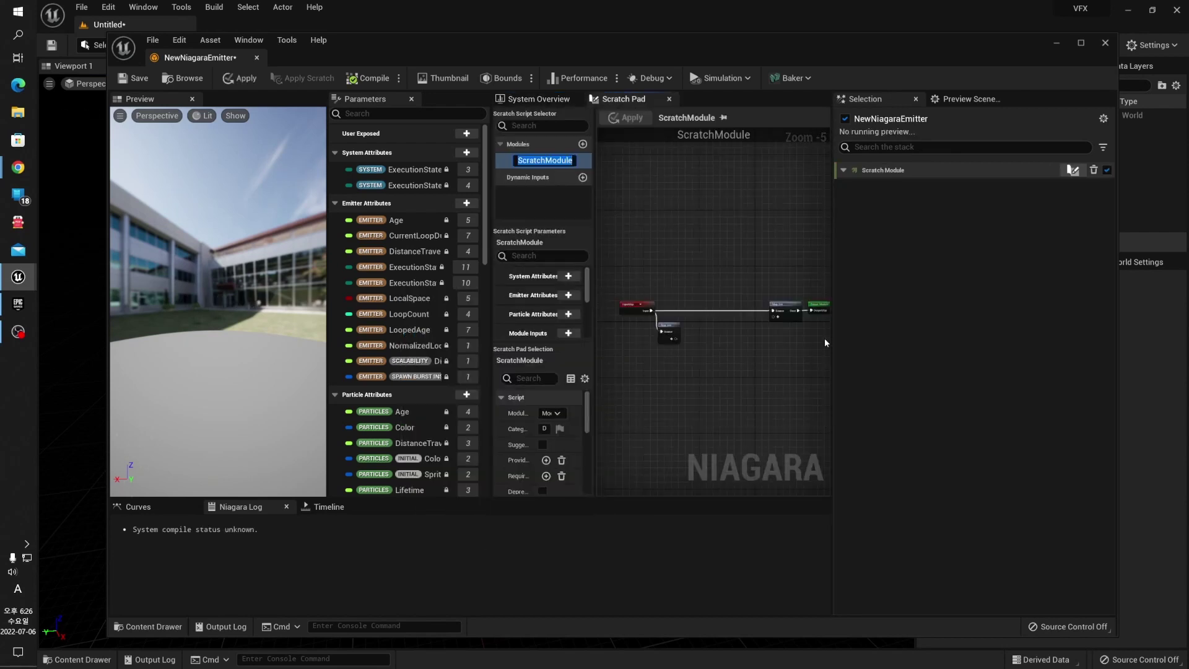
pyautogui.moveTo(490, 273); pyautogui.dragTo(415, 289)
pyautogui.scroll(5, 678, 335)
pyautogui.scroll(-5, 682, 336)
pyautogui.moveTo(726, 372); pyautogui.dragTo(733, 310, button='right')
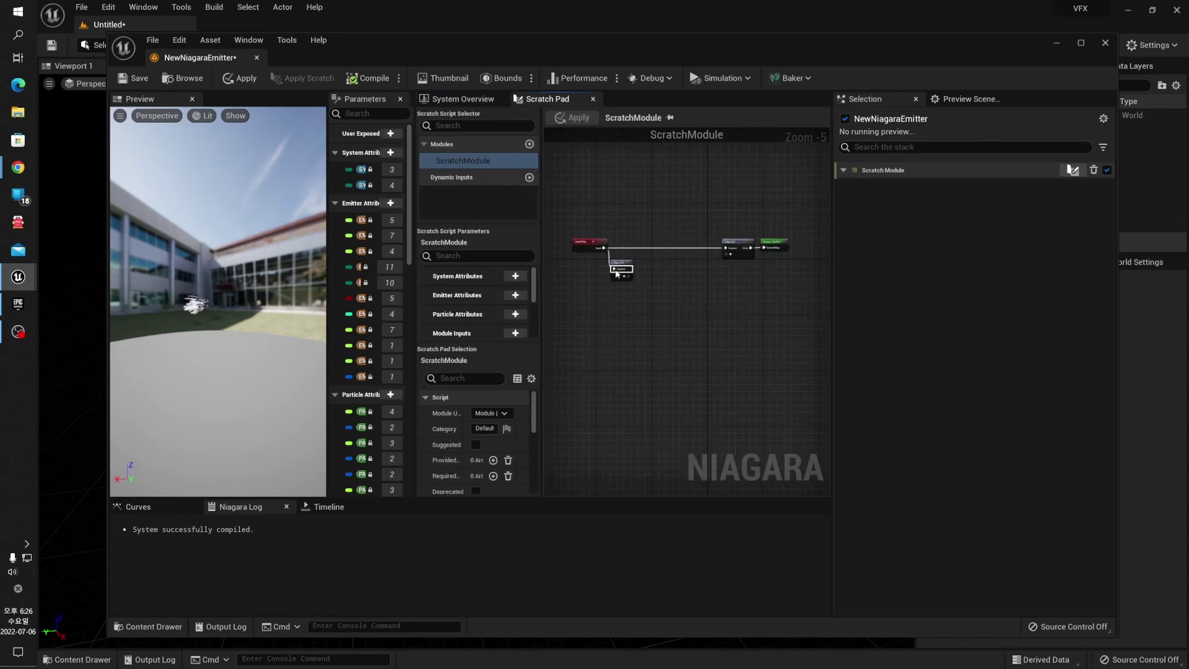
# Add a Custom Hlsl node to the ScratchModule graph and place it just beside the node branching off the input map.
pyautogui.scroll(1, 685, 294)
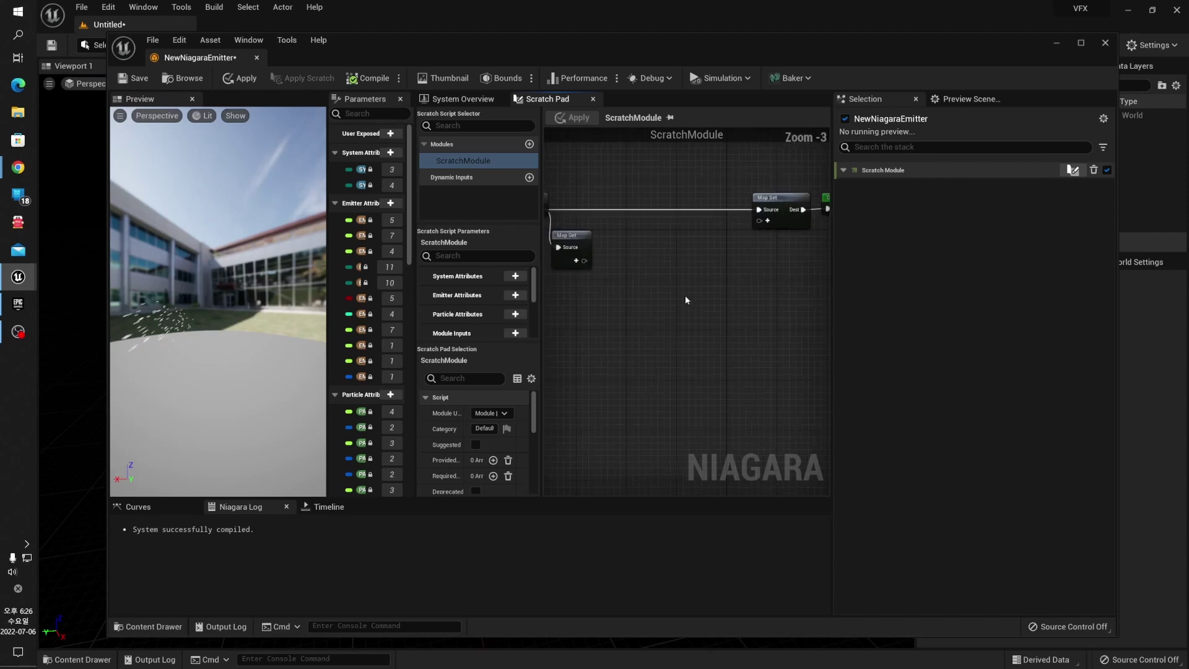
pyautogui.scroll(1, 687, 298)
pyautogui.moveTo(690, 302); pyautogui.dragTo(648, 296, button='right')
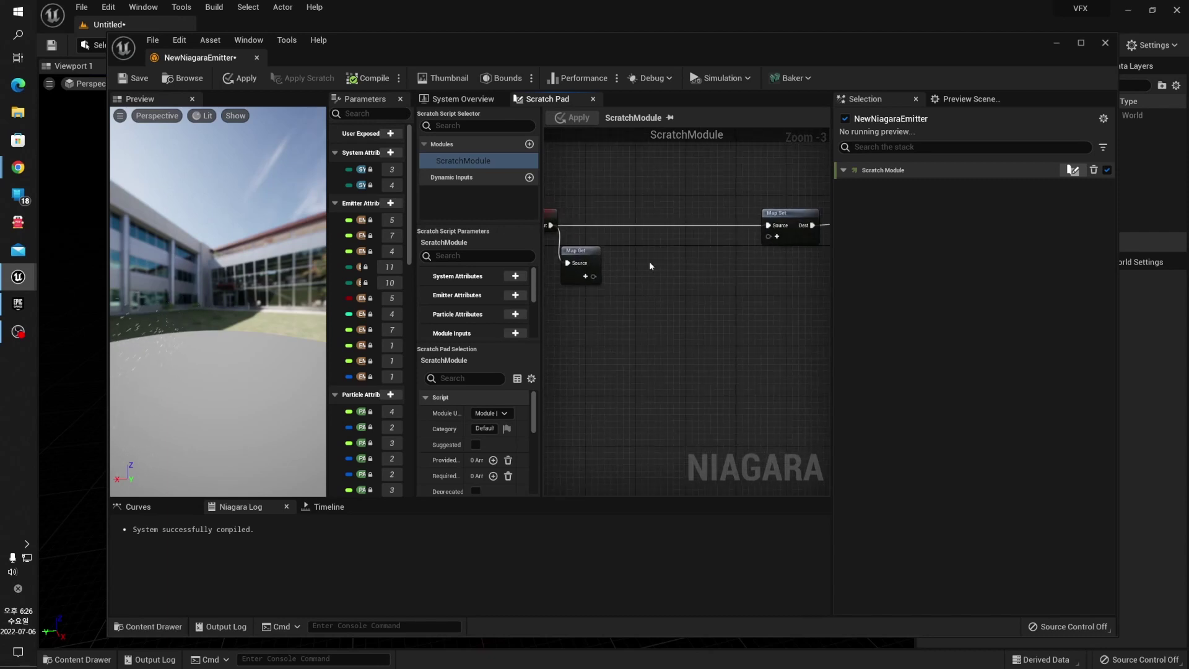
pyautogui.rightClick(665, 276)
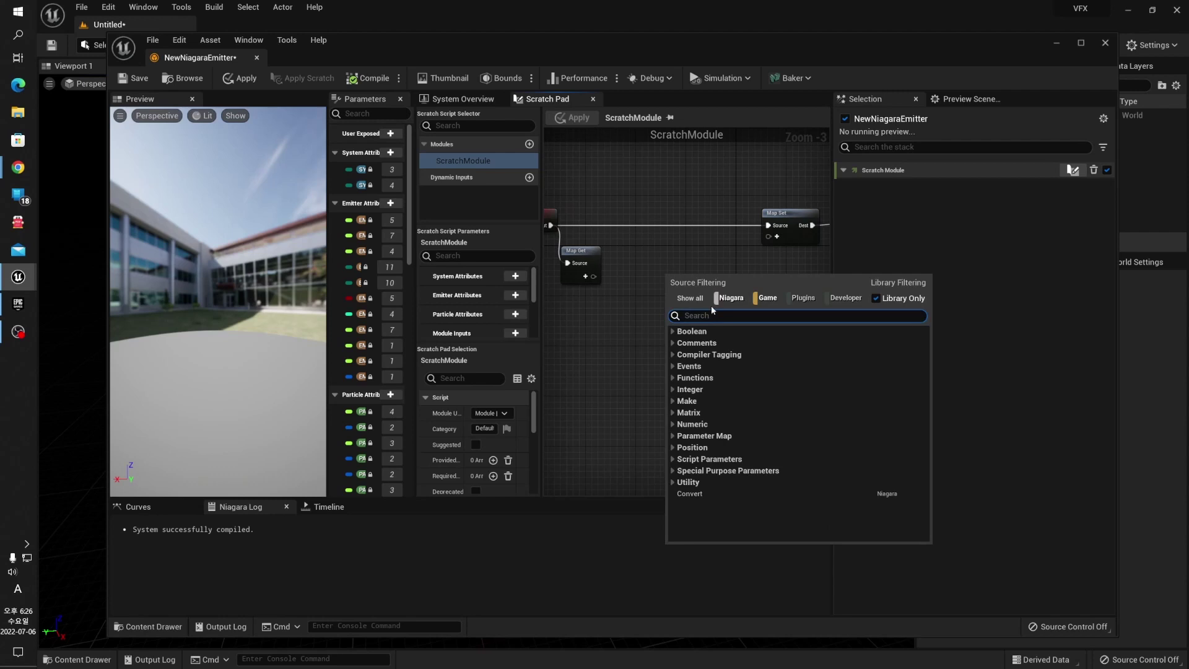
pyautogui.write('co')
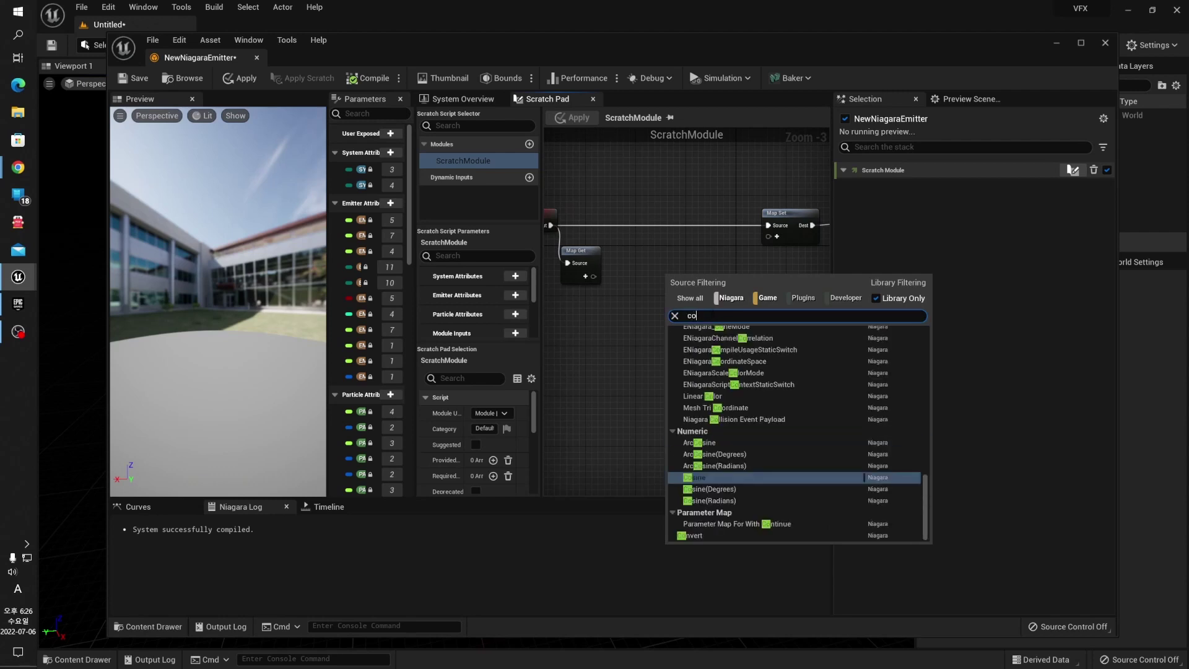
pyautogui.press('BackSpace')
pyautogui.write('ustom')
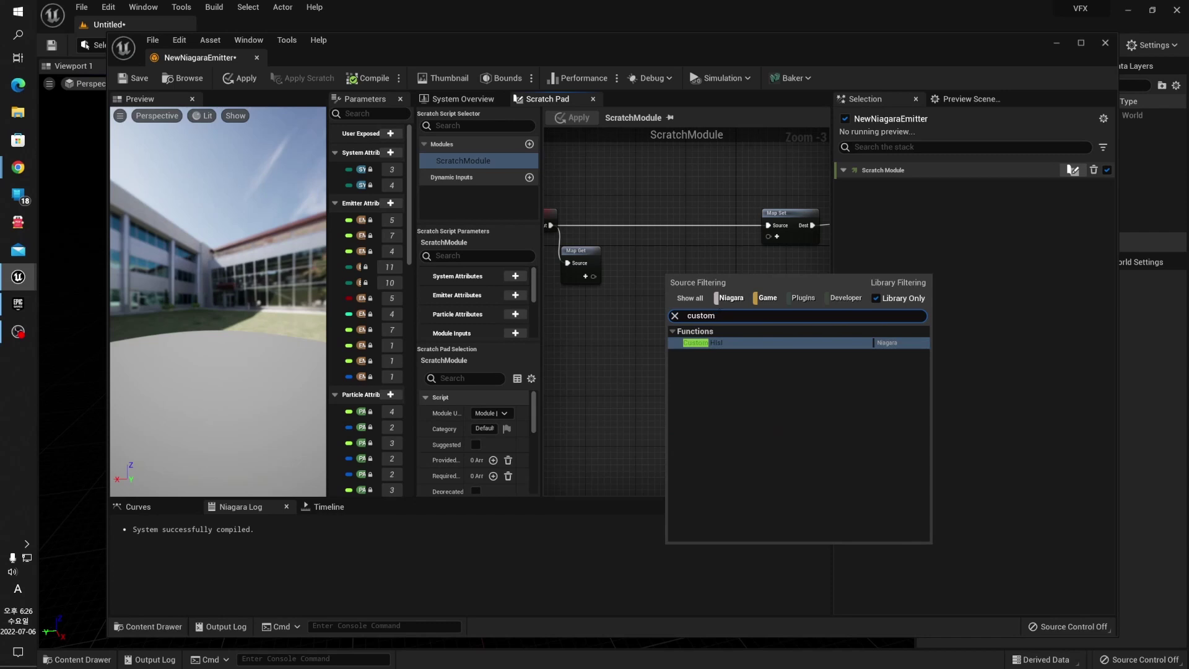
pyautogui.click(734, 342)
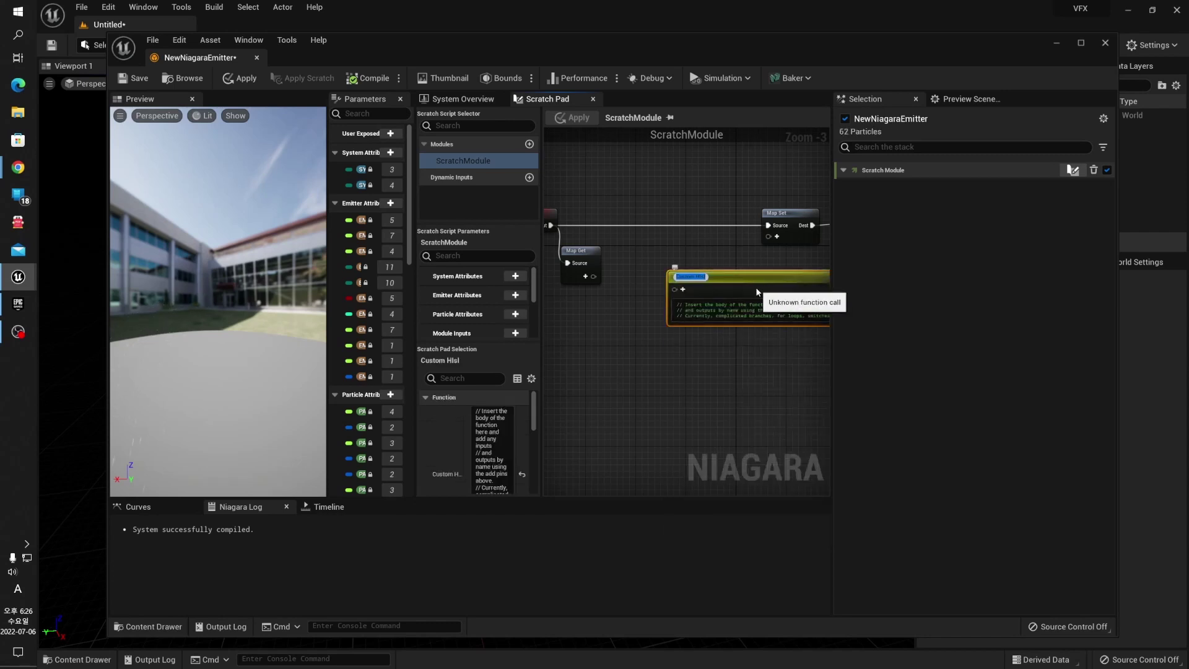
pyautogui.moveTo(759, 289); pyautogui.dragTo(703, 277)
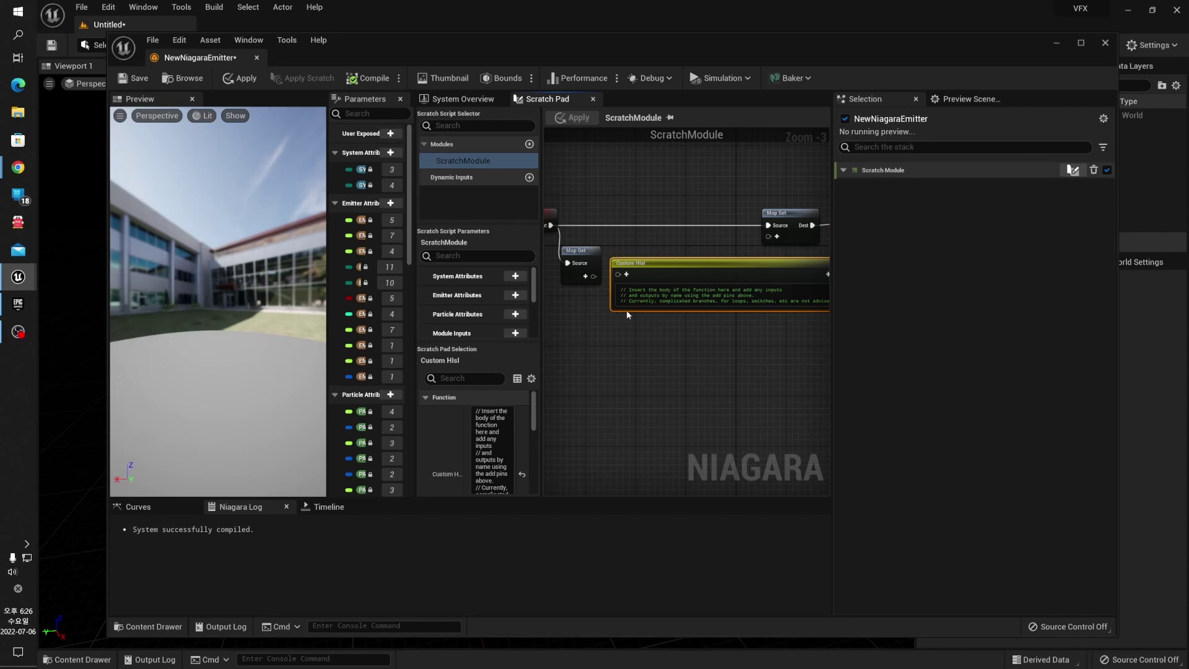
pyautogui.scroll(-1, 685, 376)
pyautogui.moveTo(705, 369); pyautogui.dragTo(679, 314, button='right')
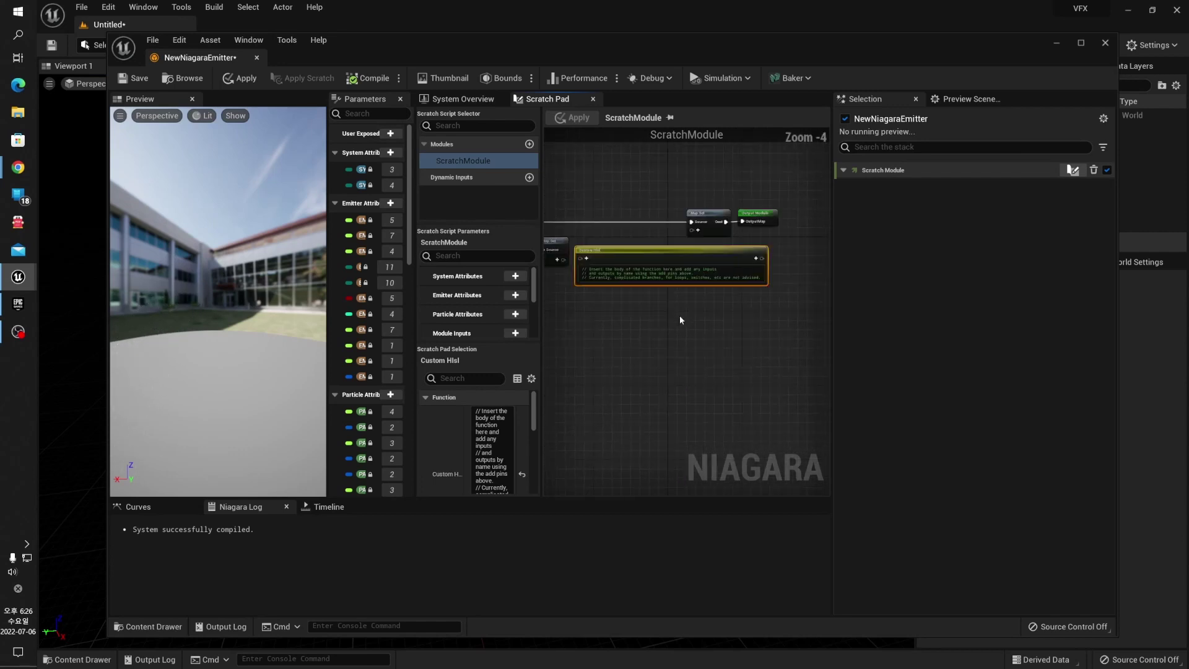
# Delete the Custom Hlsl node from the ScratchModule graph.
pyautogui.scroll(1, 679, 314)
pyautogui.scroll(2, 693, 233)
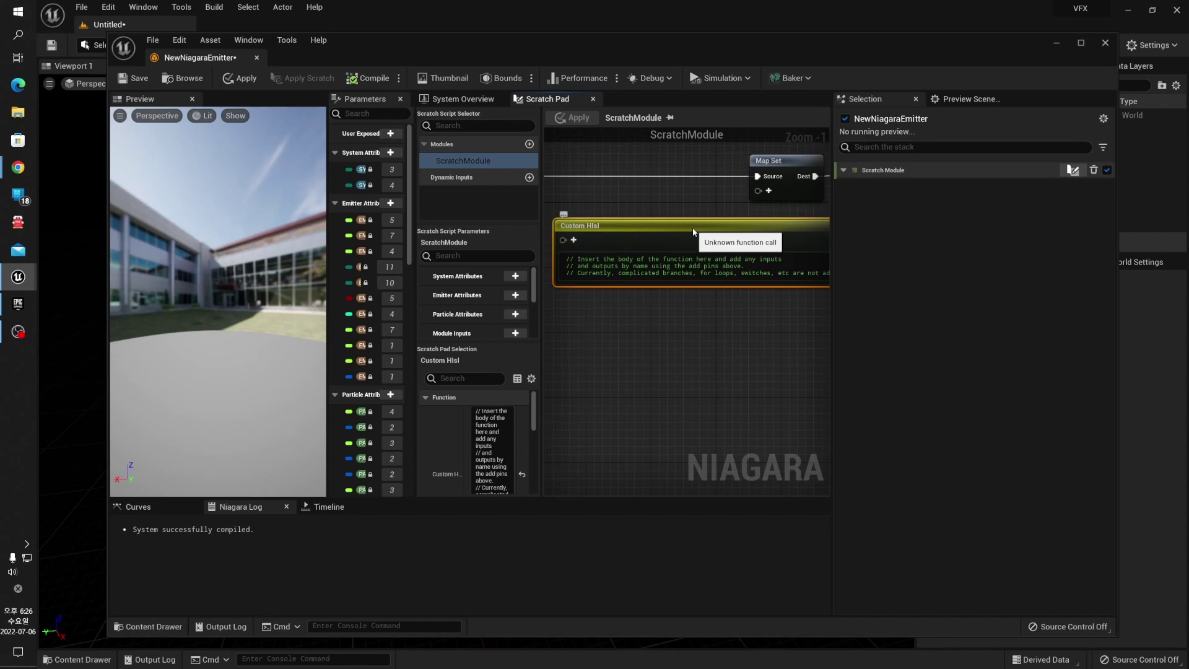
pyautogui.press('Delete')
pyautogui.scroll(-3, 659, 369)
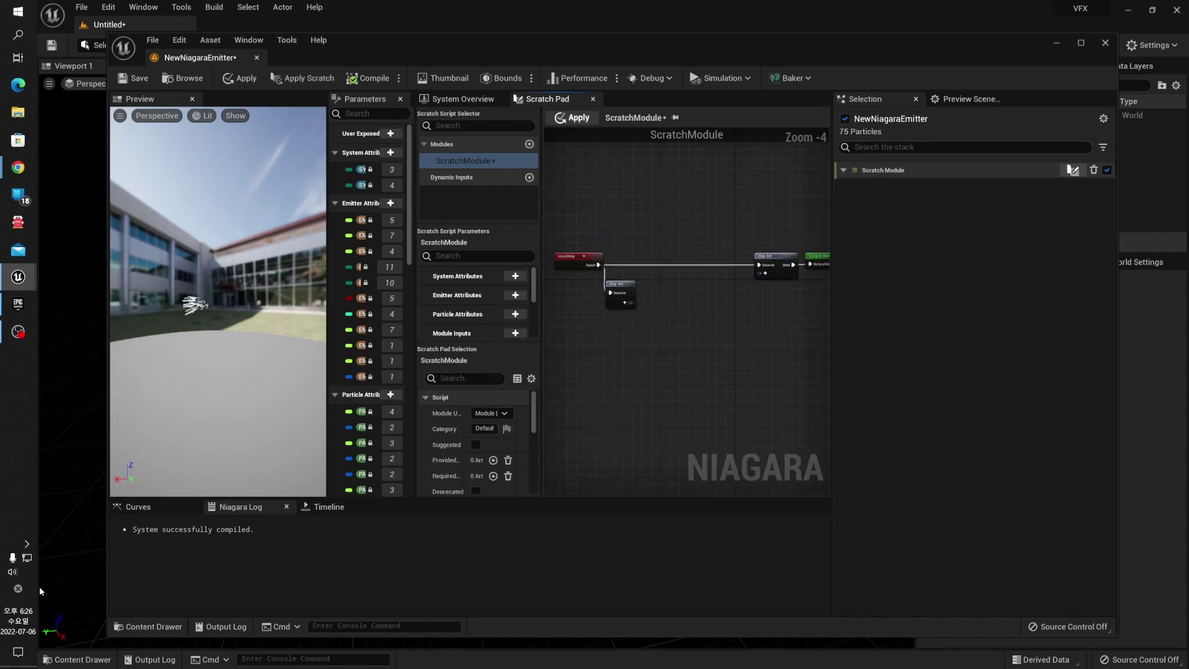
# Create a material in the VFX folder with the default name NewMaterial and open it for editing.
pyautogui.click(163, 624)
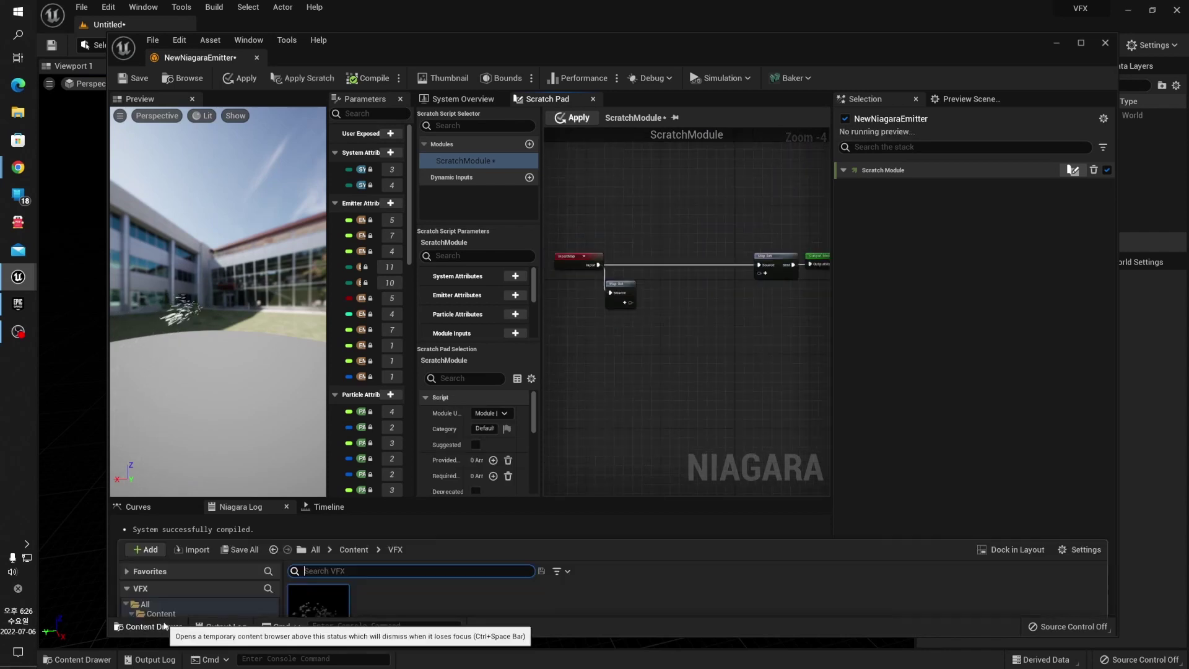
pyautogui.rightClick(530, 426)
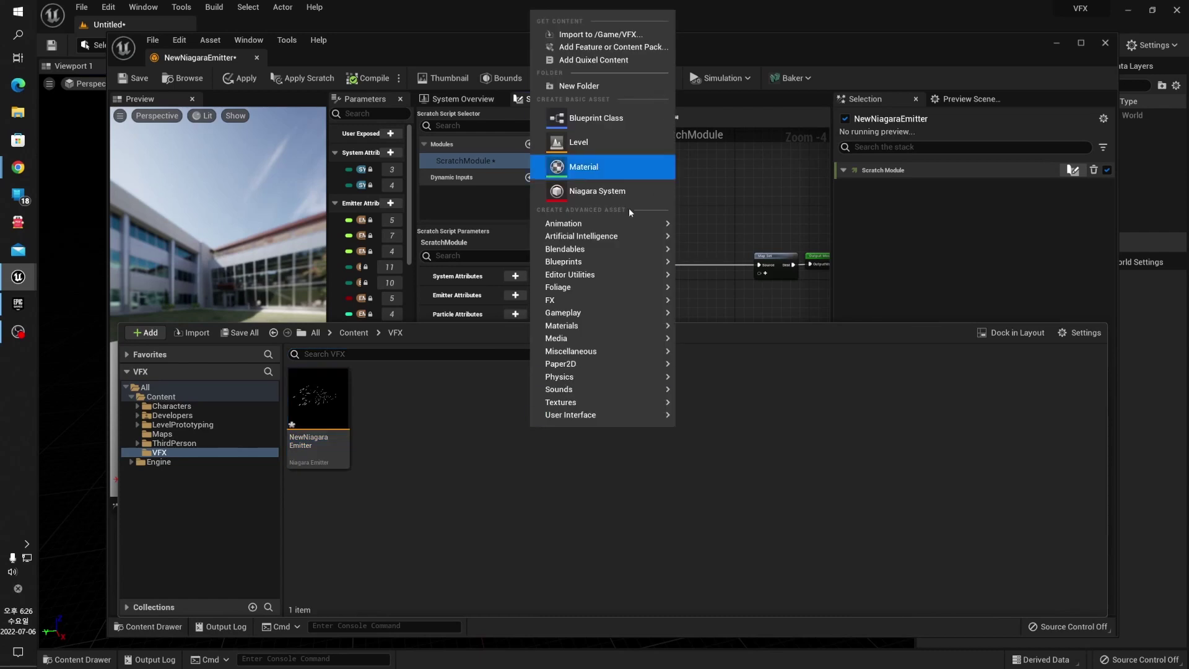
pyautogui.moveTo(635, 376)
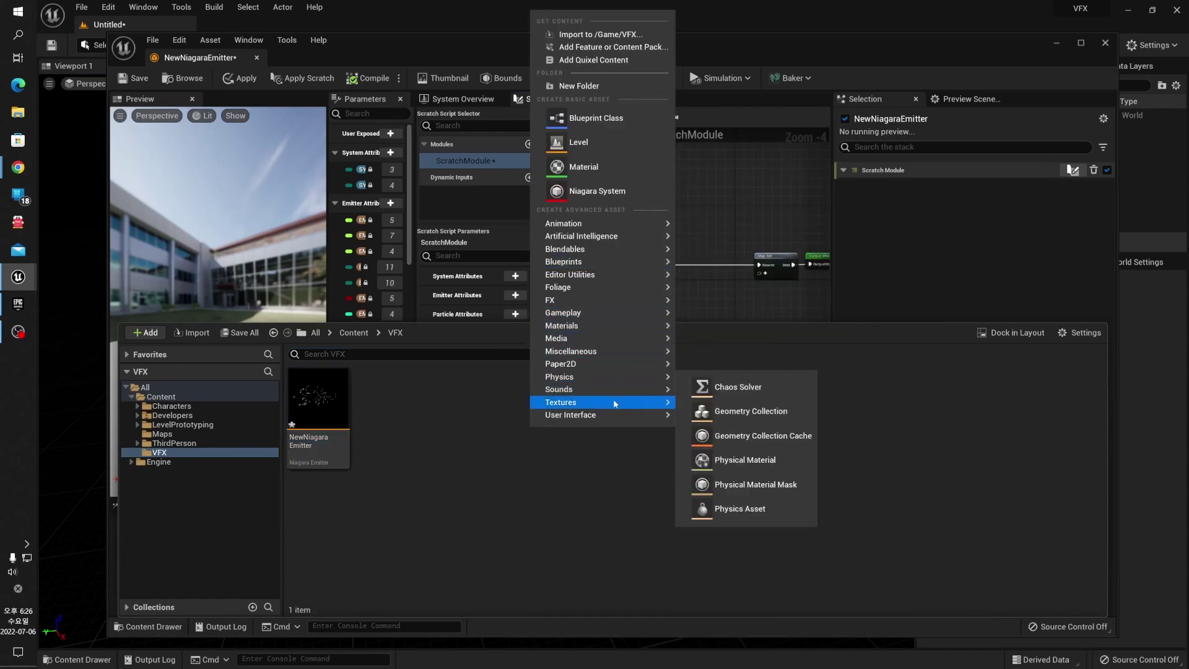
pyautogui.moveTo(587, 391)
pyautogui.moveTo(581, 326)
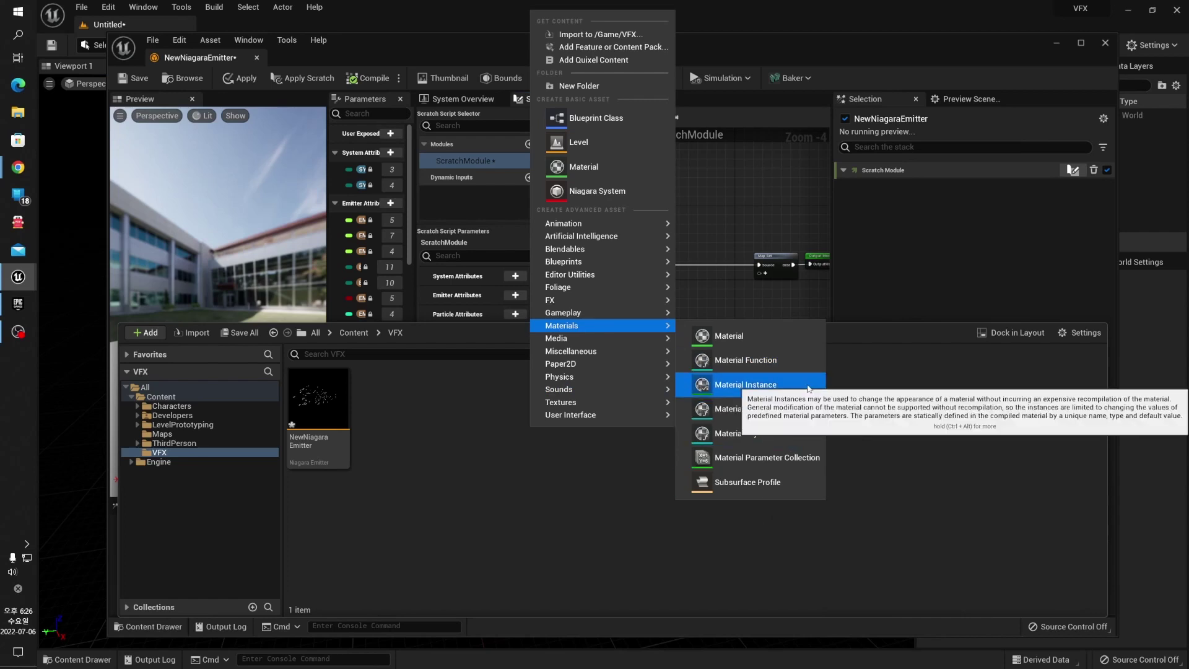
pyautogui.click(749, 336)
pyautogui.press('Return')
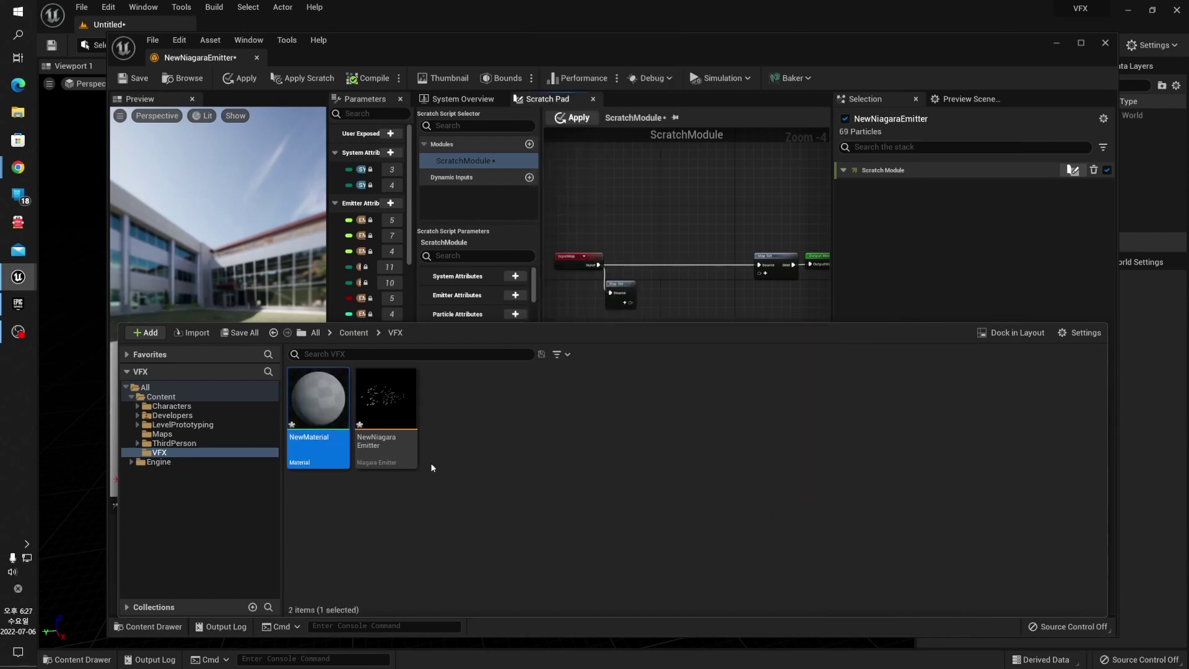
pyautogui.doubleClick(317, 405)
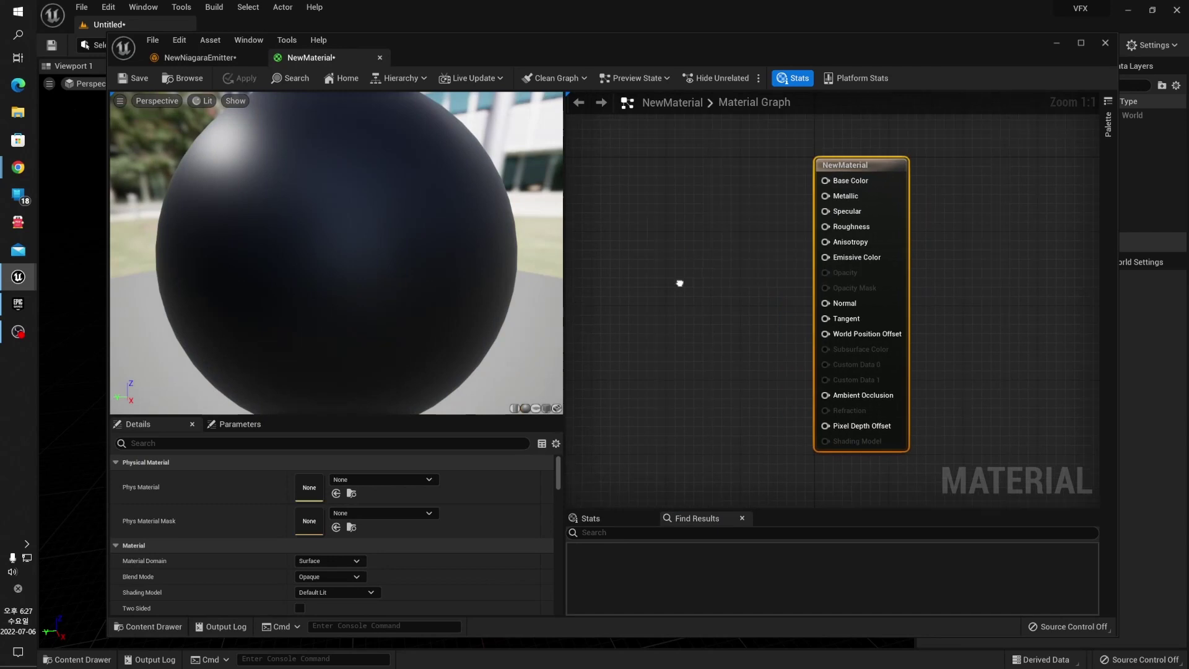
# Add a Custom expression node to the NewMaterial graph, look at its code settings, and delete it again.
pyautogui.rightClick(752, 258)
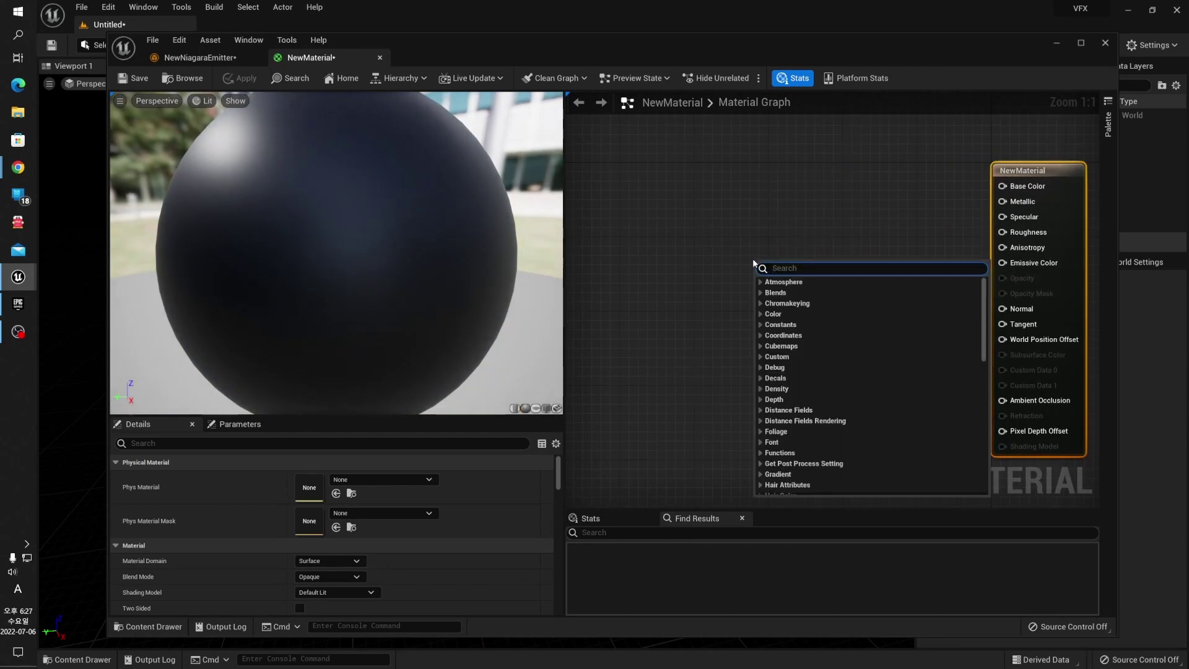
pyautogui.write('cu')
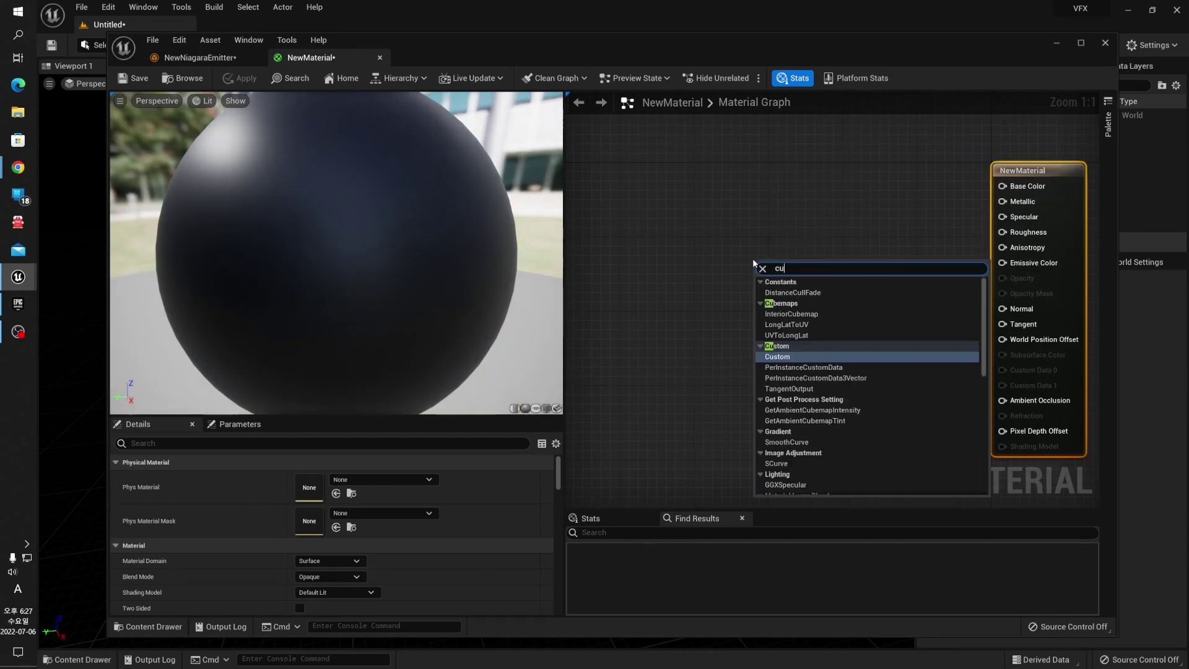
pyautogui.click(801, 354)
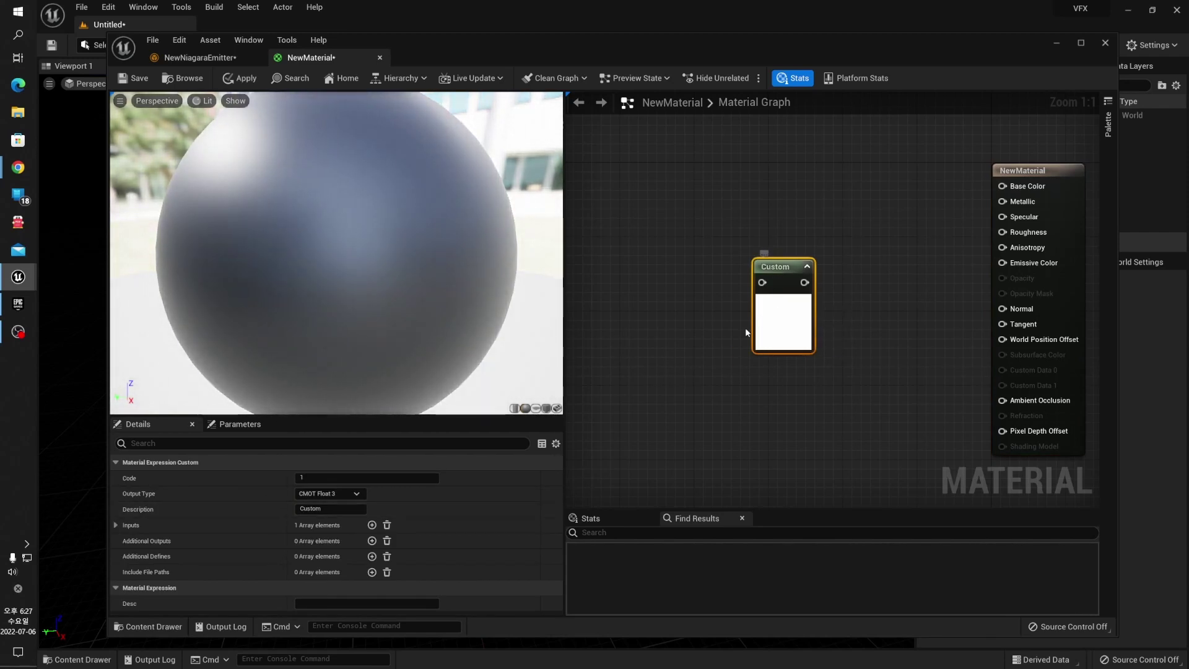
pyautogui.press('Delete')
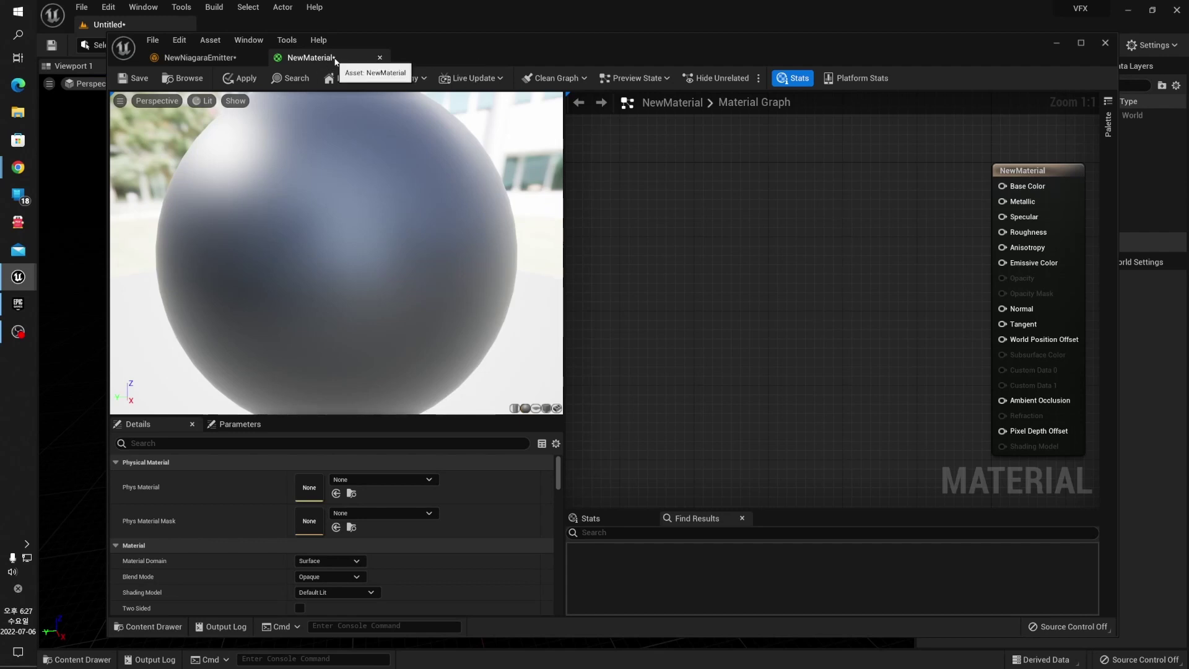
# Close NewMaterial, applying its changes to the original material, and shift the Niagara editor window slightly.
pyautogui.click(379, 59)
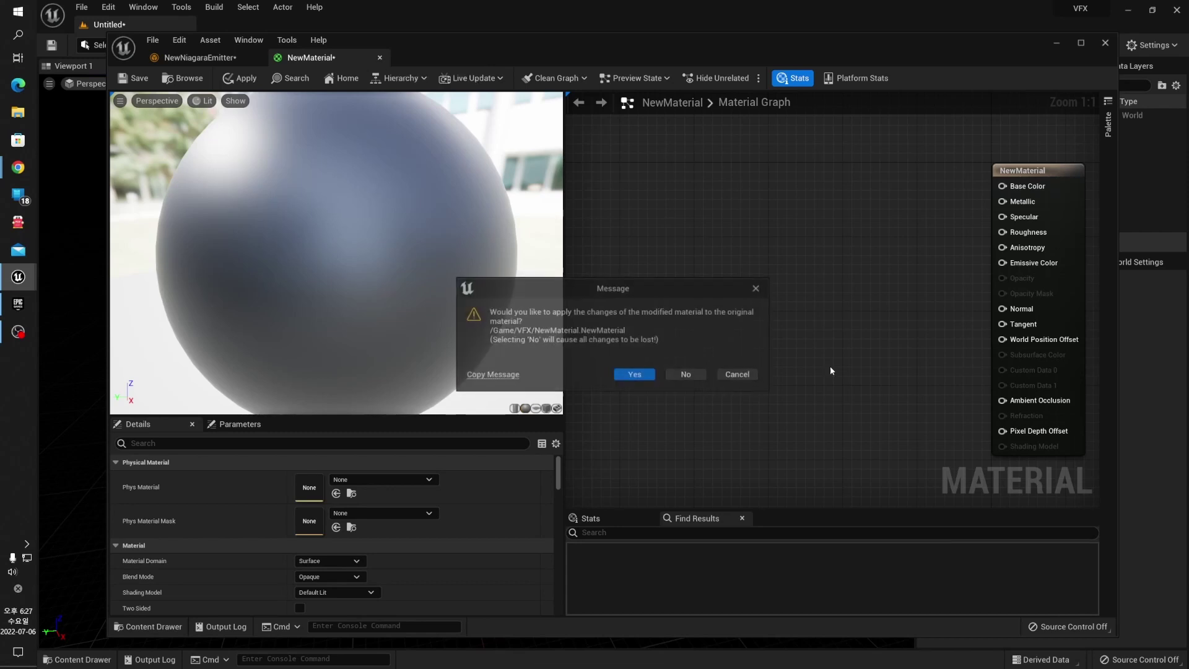
pyautogui.click(642, 378)
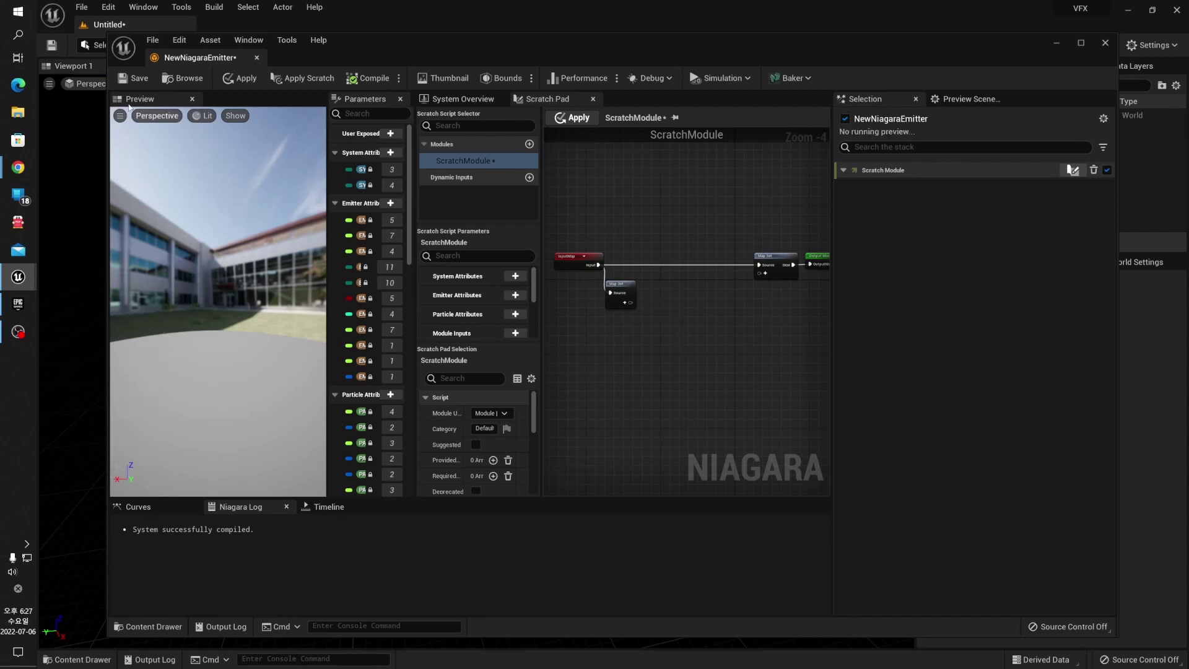
pyautogui.moveTo(472, 42)
pyautogui.mouseDown()
pyautogui.moveTo(430, 28)
pyautogui.moveTo(462, 36)
pyautogui.mouseUp()
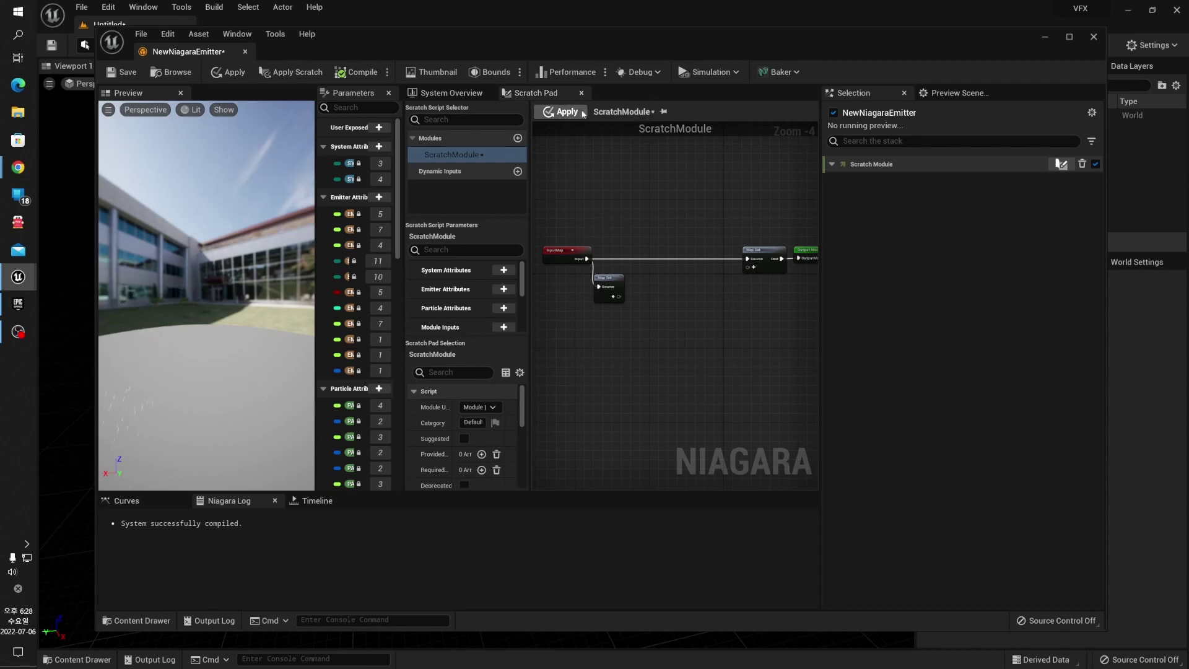
# Delete the ScratchModule script from the Scratch Pad and view the replacement modules offered for the missing script.
pyautogui.rightClick(482, 156)
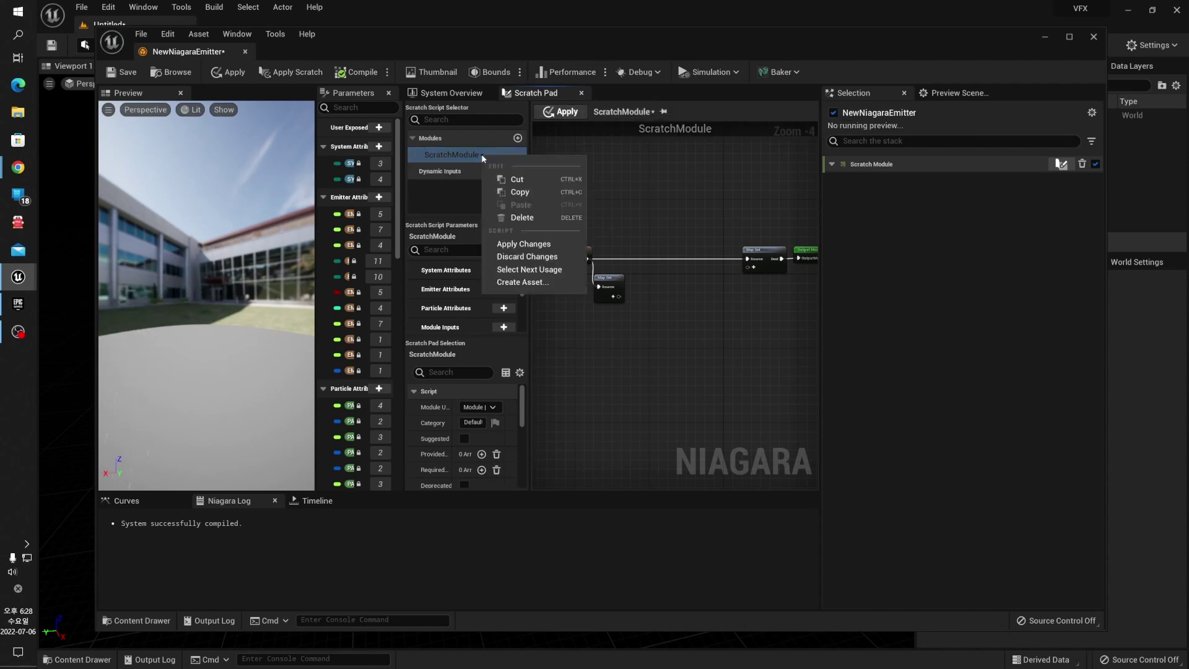
pyautogui.click(538, 218)
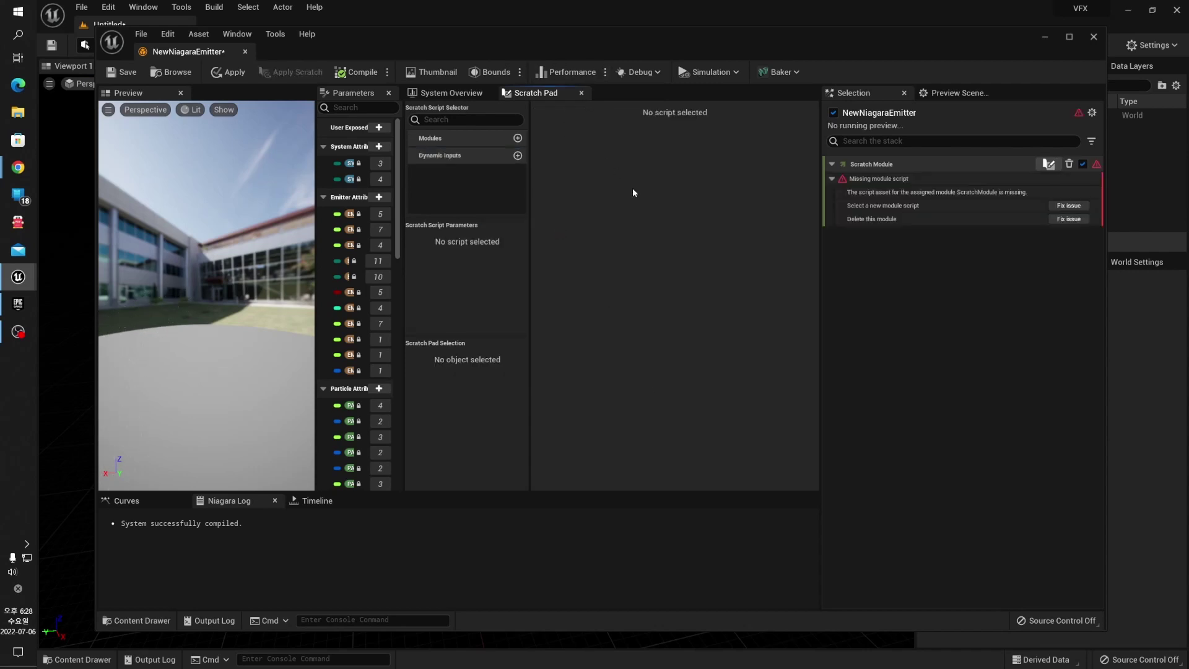
pyautogui.click(1088, 211)
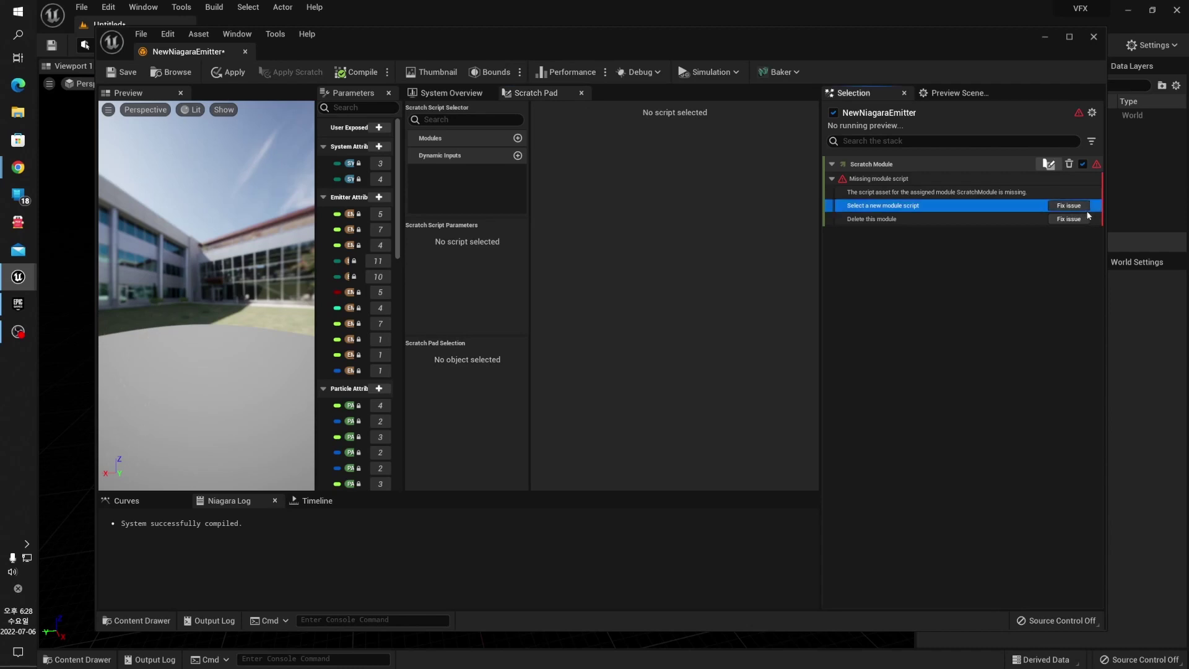
pyautogui.click(1066, 205)
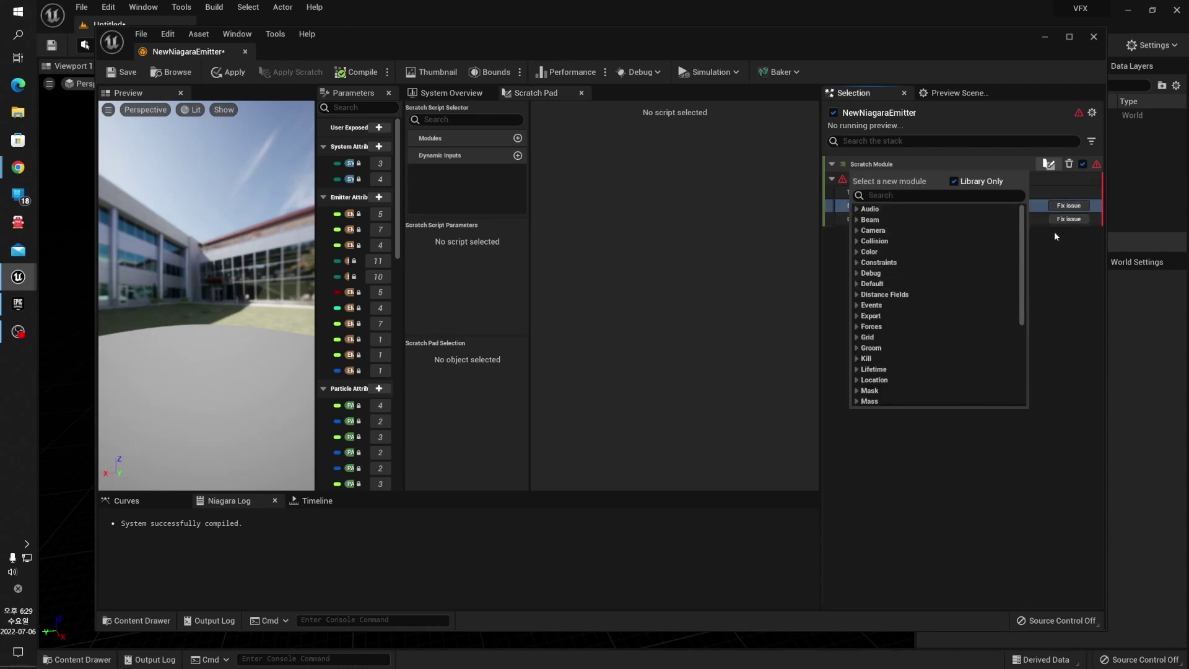
pyautogui.click(1052, 378)
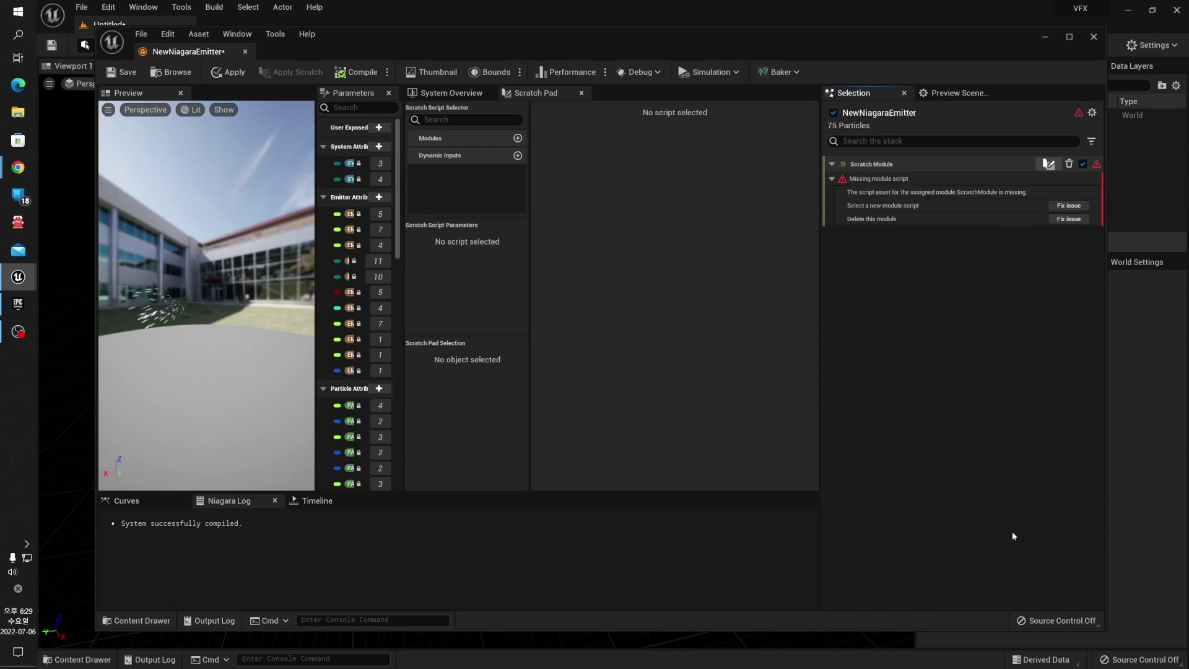
# Close the Scratch Pad and delete the broken Scratch Module from the emitter's Particle Update stage.
pyautogui.click(582, 94)
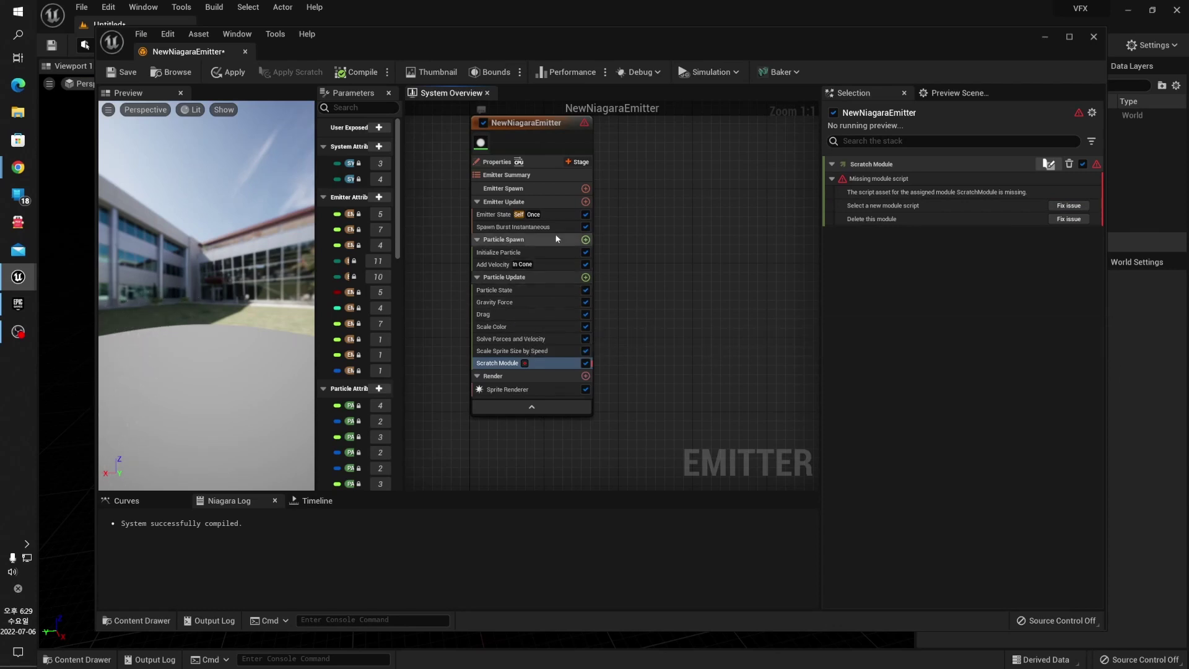
pyautogui.moveTo(678, 217); pyautogui.dragTo(668, 249, button='right')
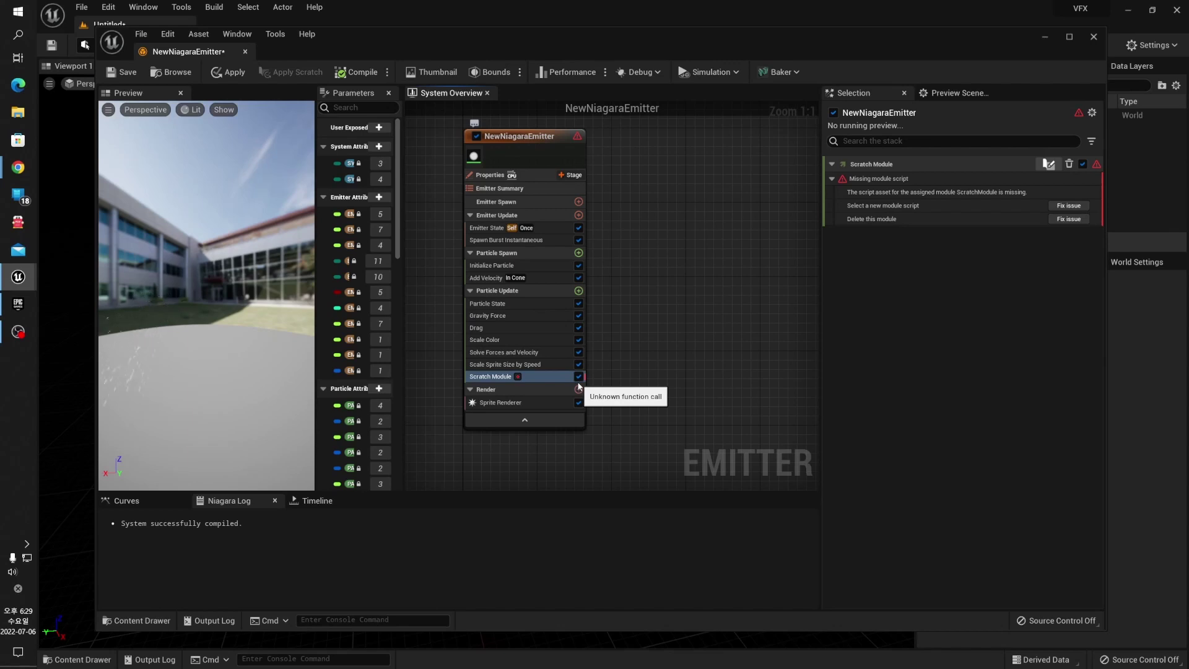
pyautogui.rightClick(546, 376)
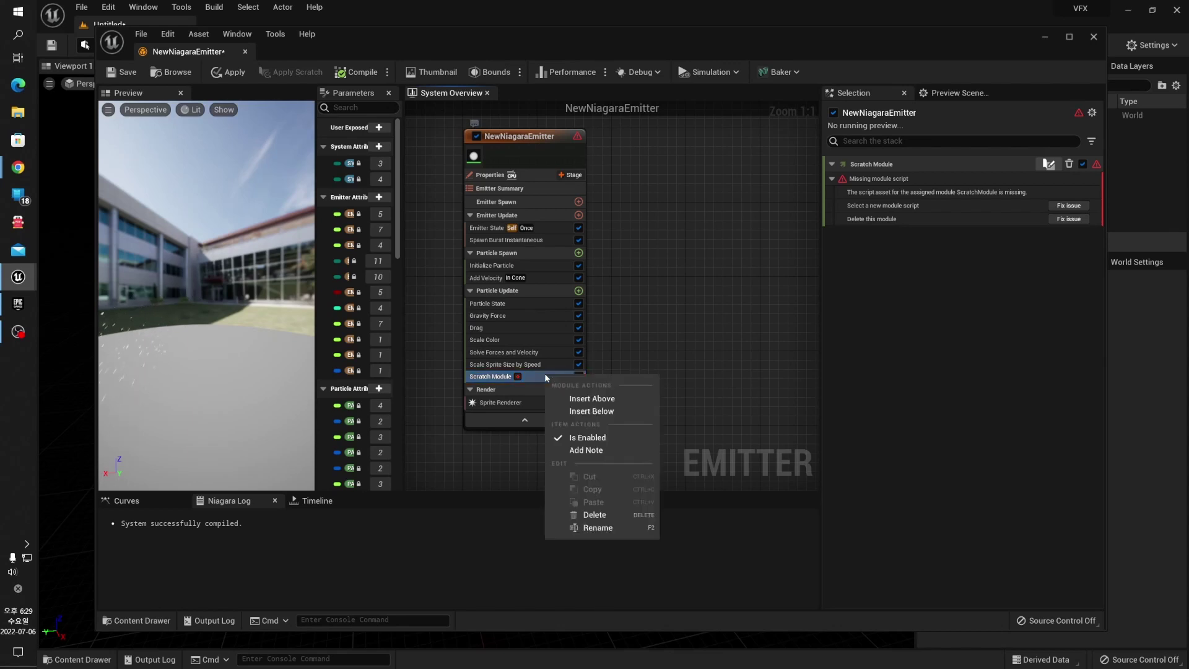
pyautogui.click(593, 515)
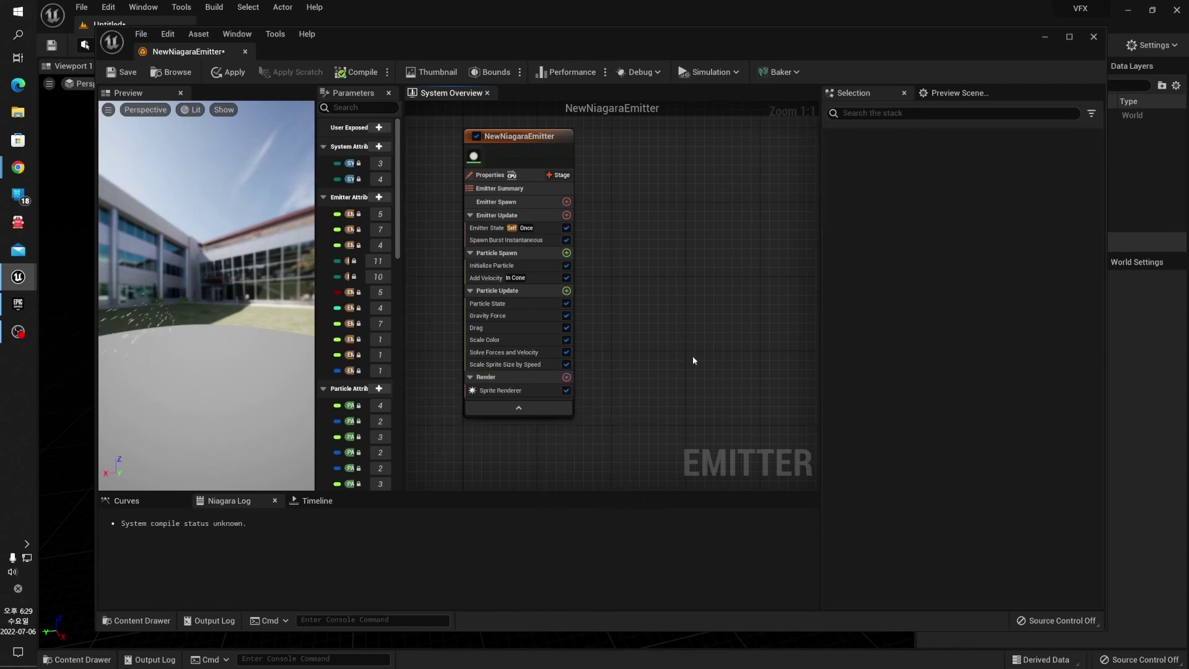
# Disable Add Velocity and every Particle Update module except Particle State in the emitter stack.
pyautogui.click(548, 366)
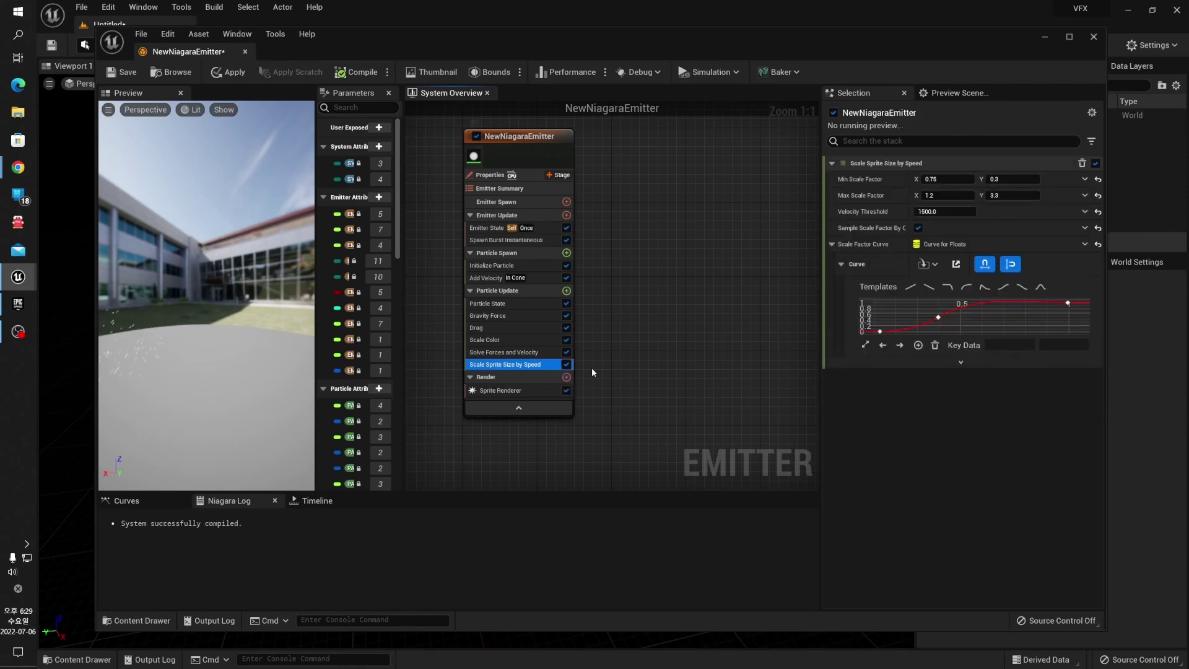
pyautogui.click(566, 365)
pyautogui.click(566, 352)
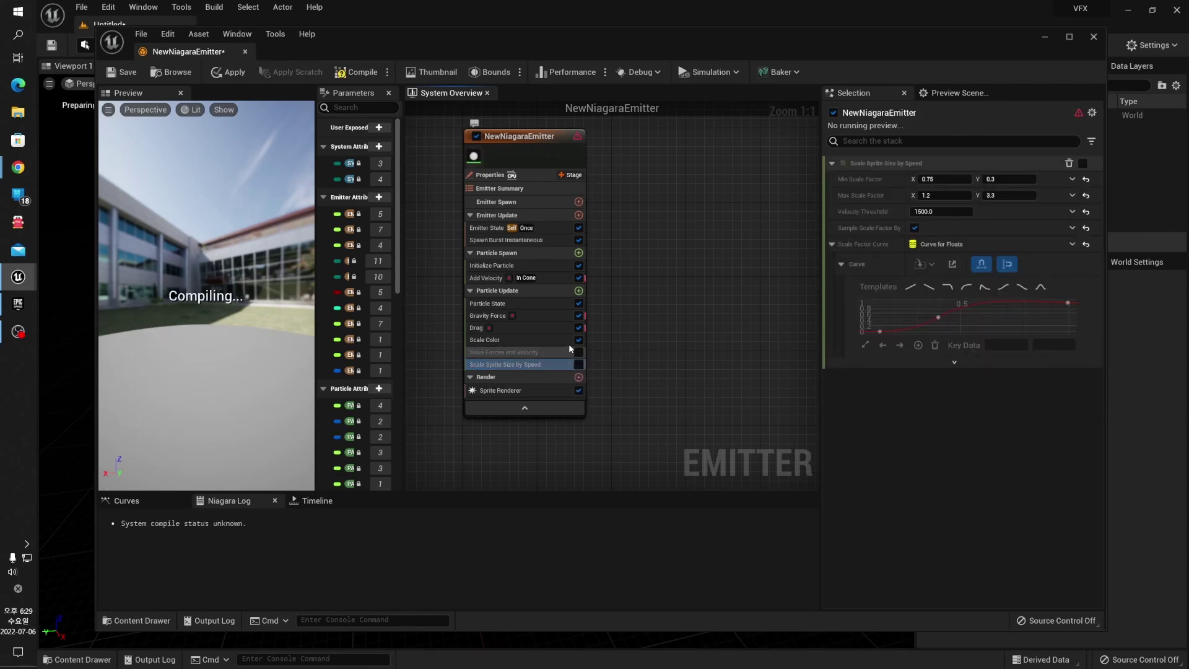
pyautogui.click(577, 340)
pyautogui.click(578, 328)
pyautogui.click(578, 315)
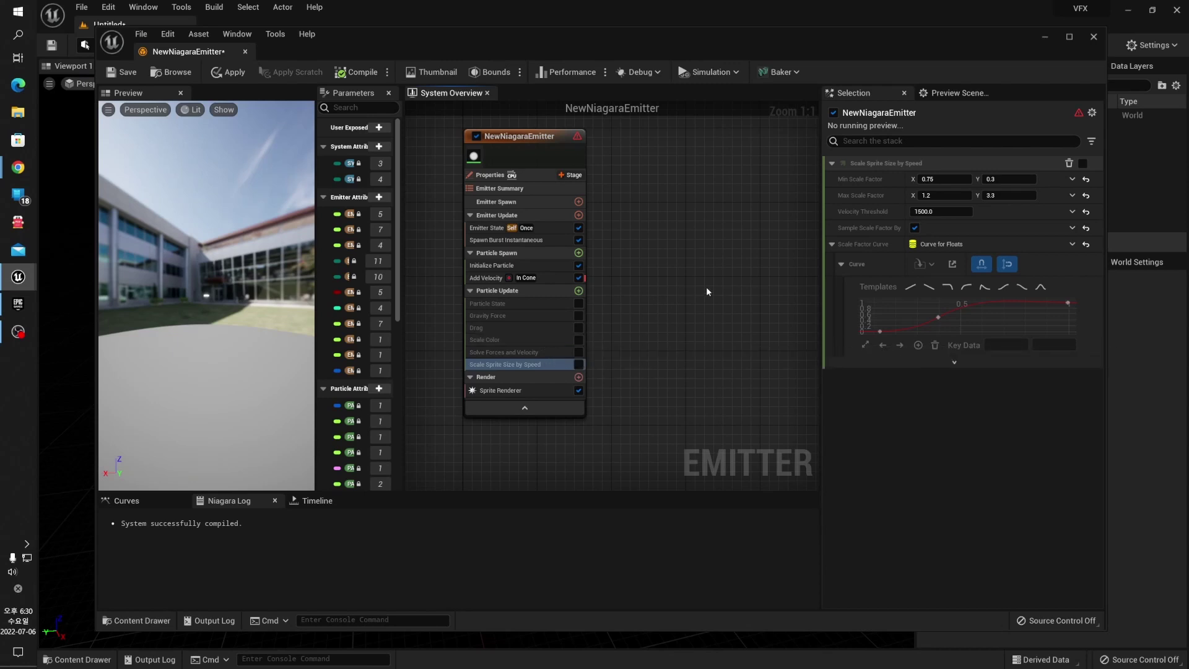
pyautogui.click(579, 303)
pyautogui.click(578, 277)
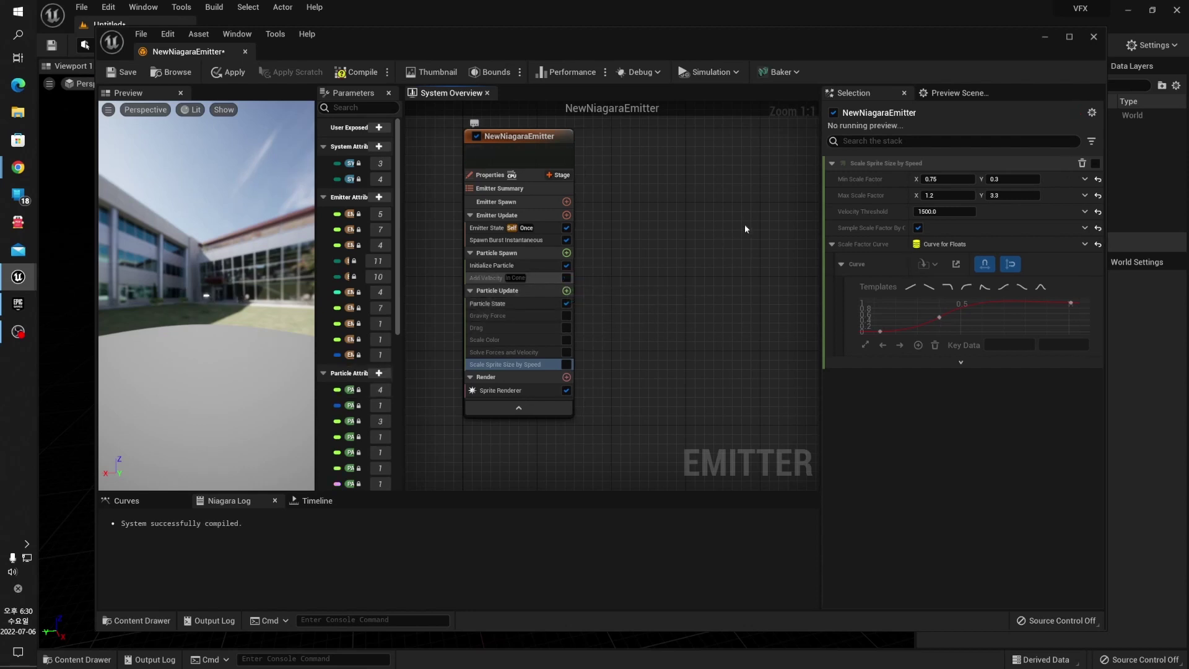
# Switch Spawn Burst Instantaneous off and back on, browsing the modules available for Emitter Update in between.
pyautogui.click(567, 240)
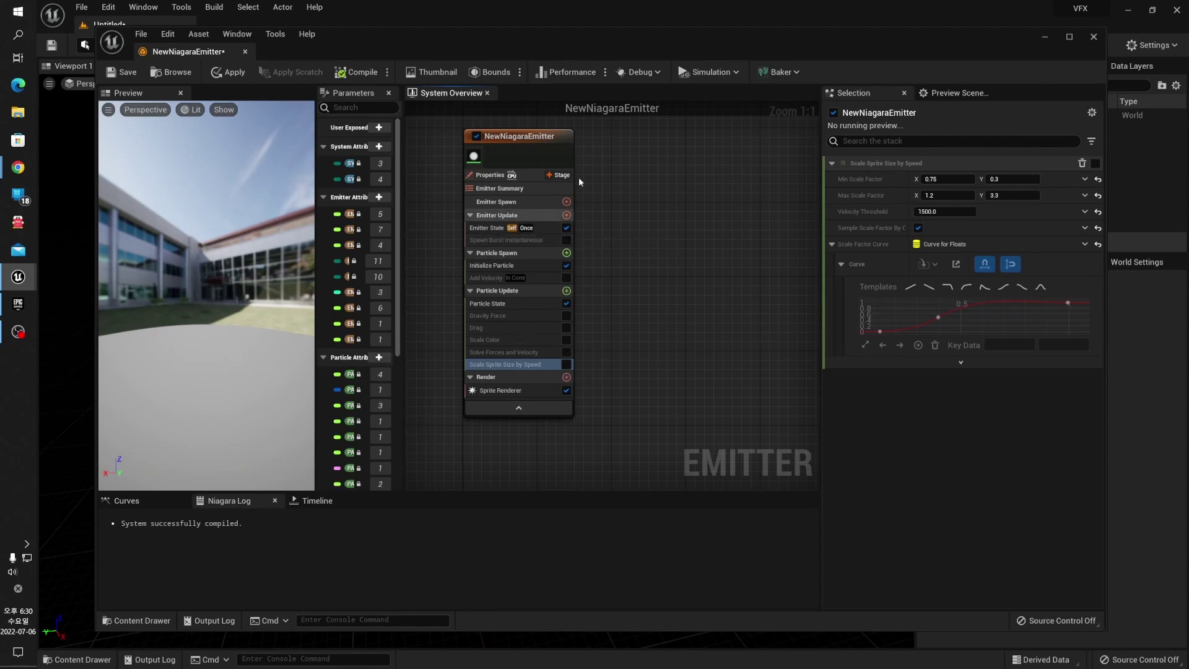
pyautogui.click(520, 239)
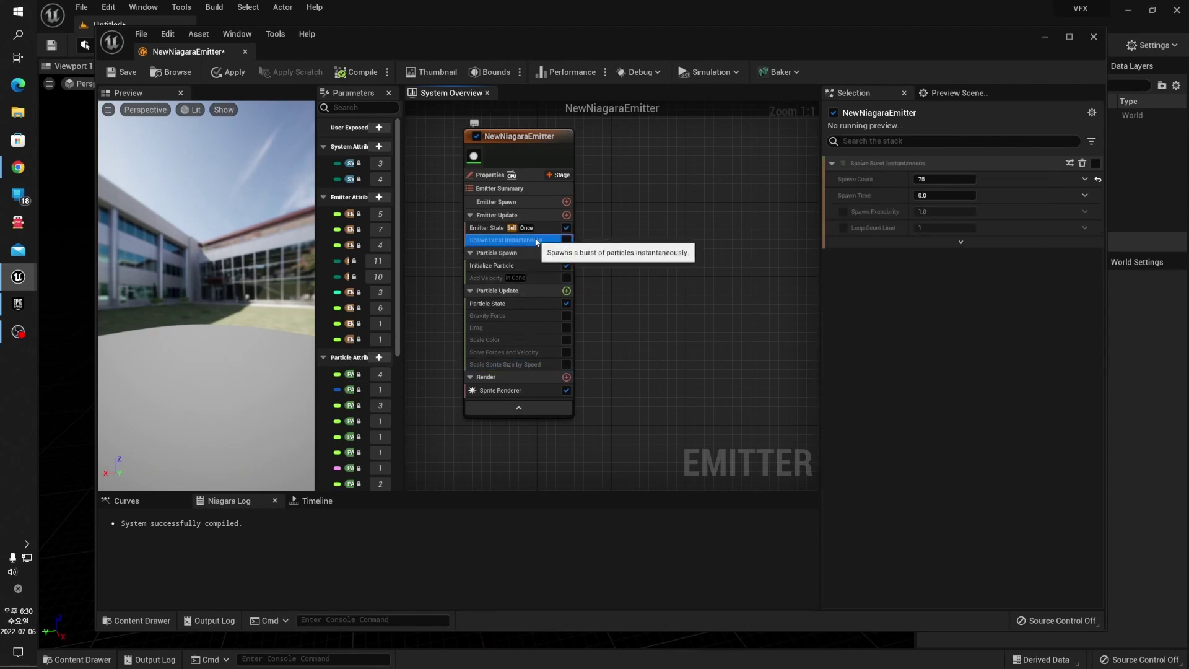
pyautogui.click(566, 215)
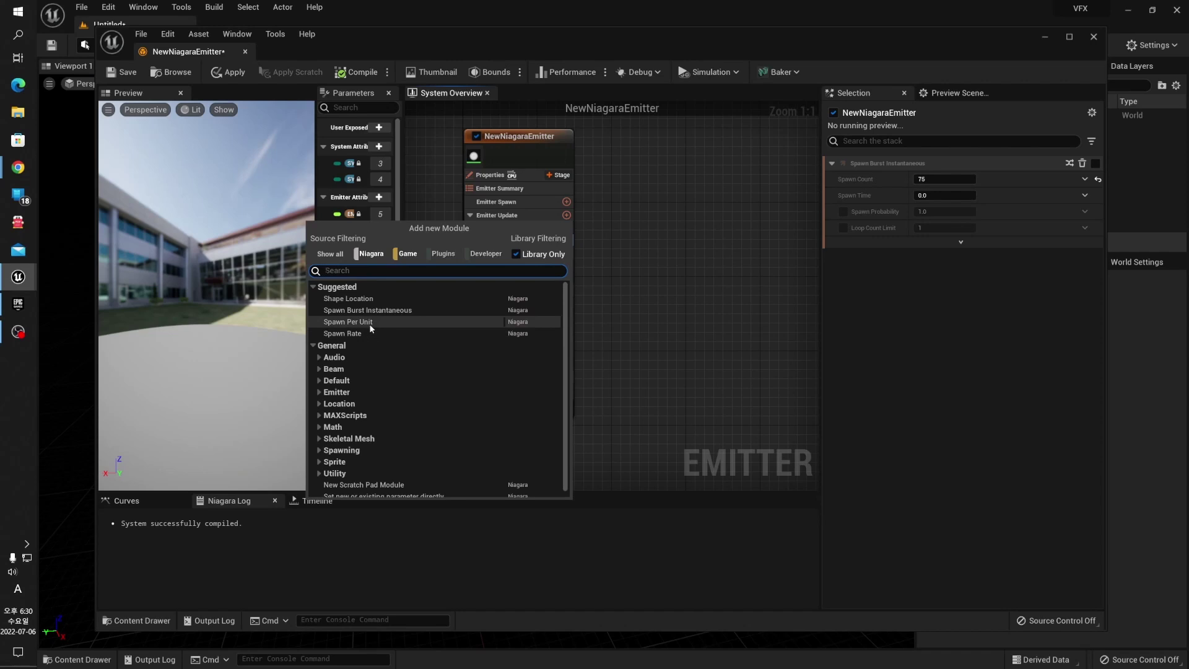
pyautogui.click(658, 233)
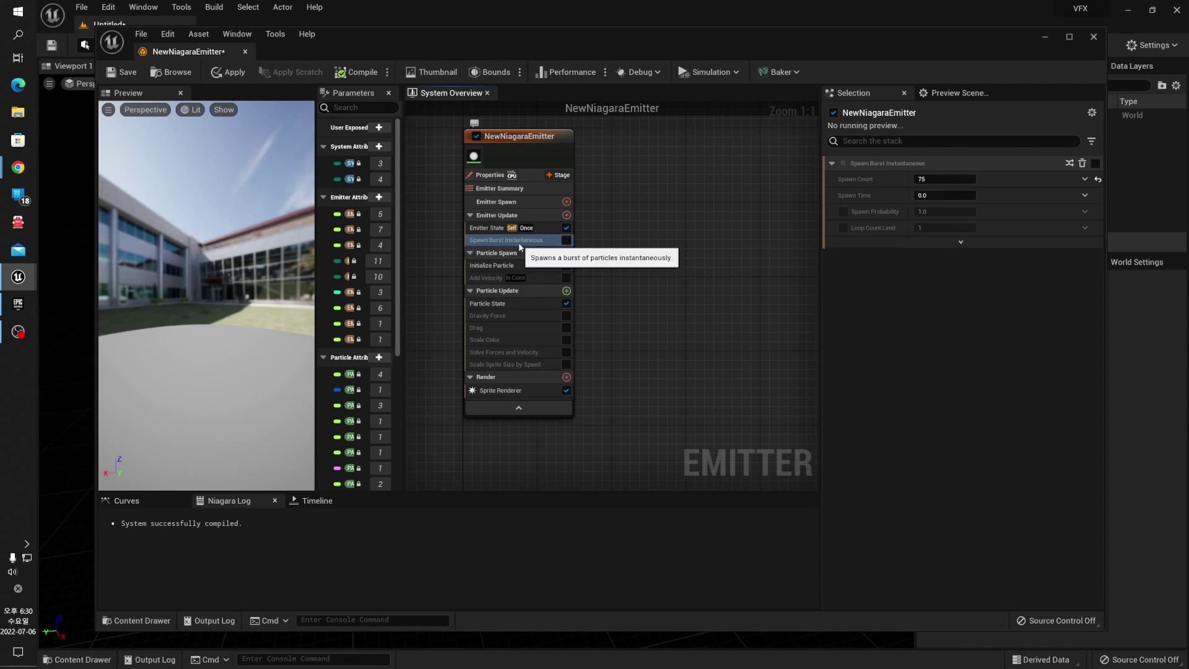
pyautogui.click(565, 216)
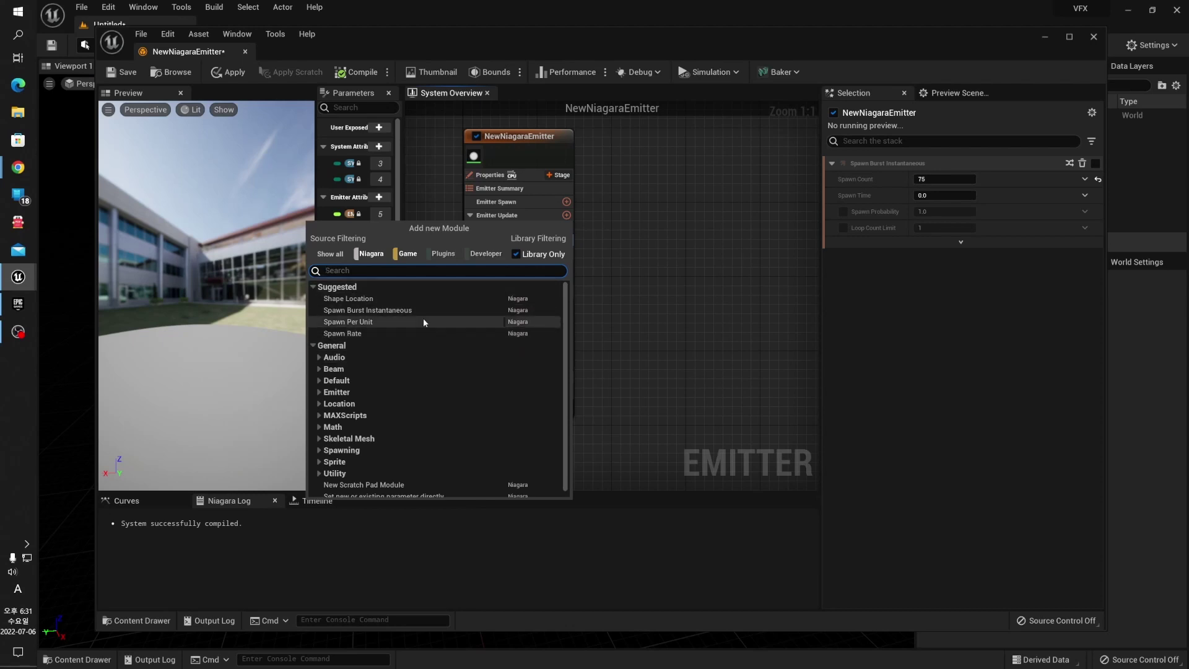
pyautogui.click(701, 251)
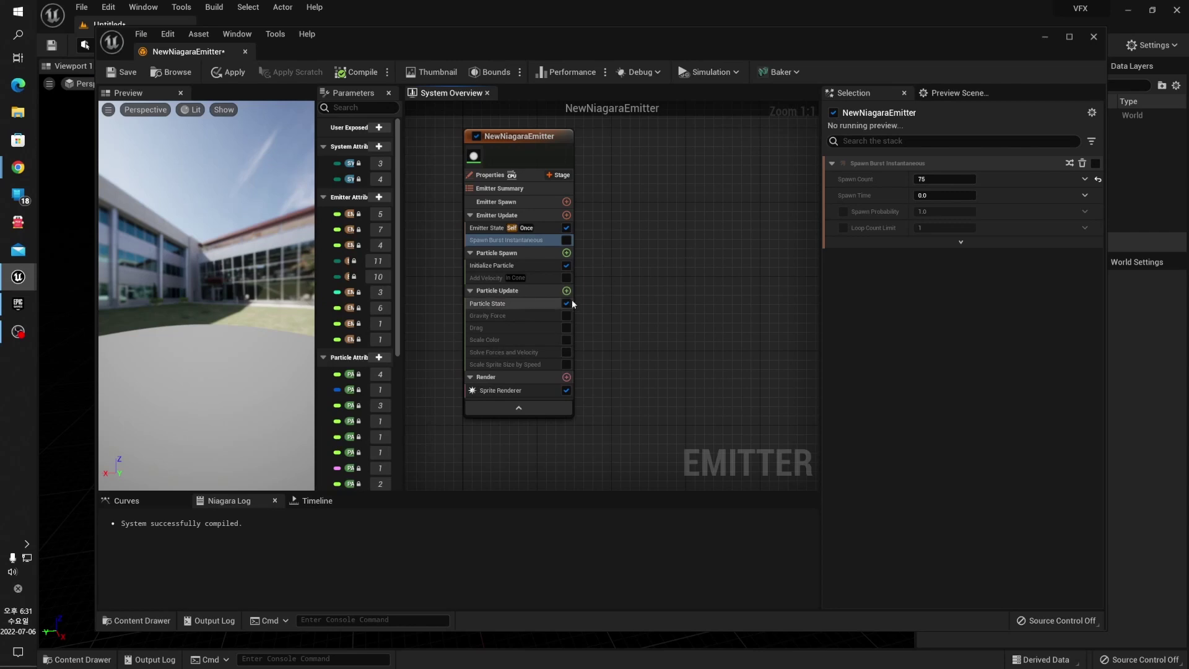
pyautogui.click(565, 241)
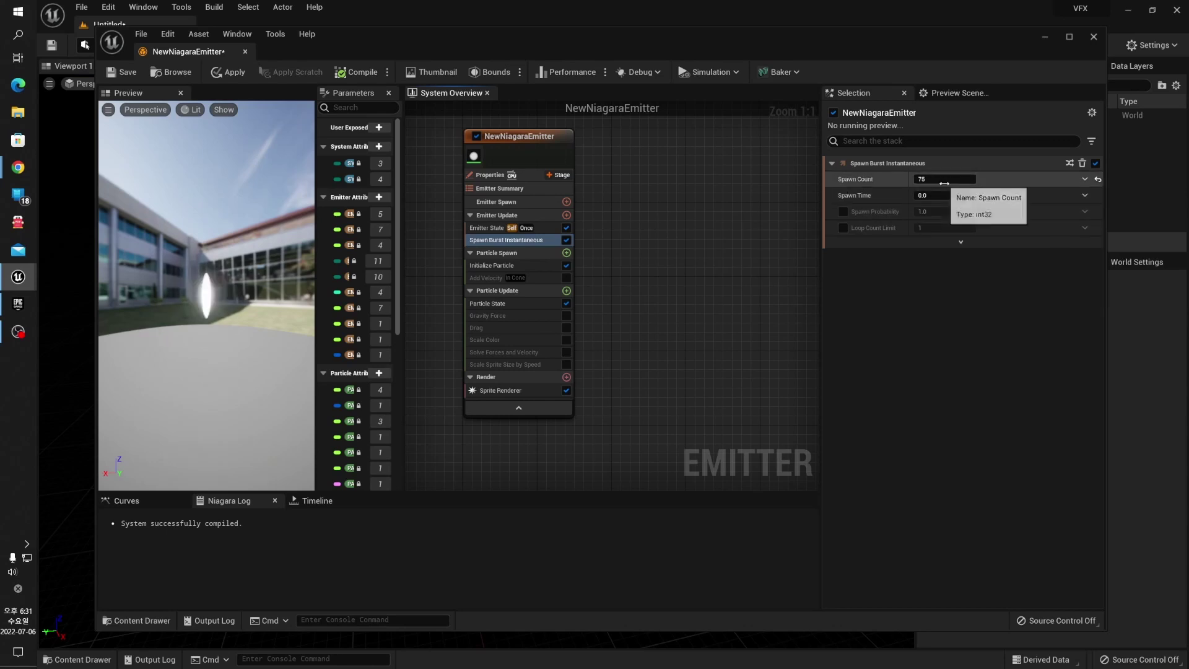
# Try a Spawn Count of 1000 on Spawn Burst Instantaneous and settle on a Spawn Count of 100.
pyautogui.click(914, 179)
pyautogui.write('10')
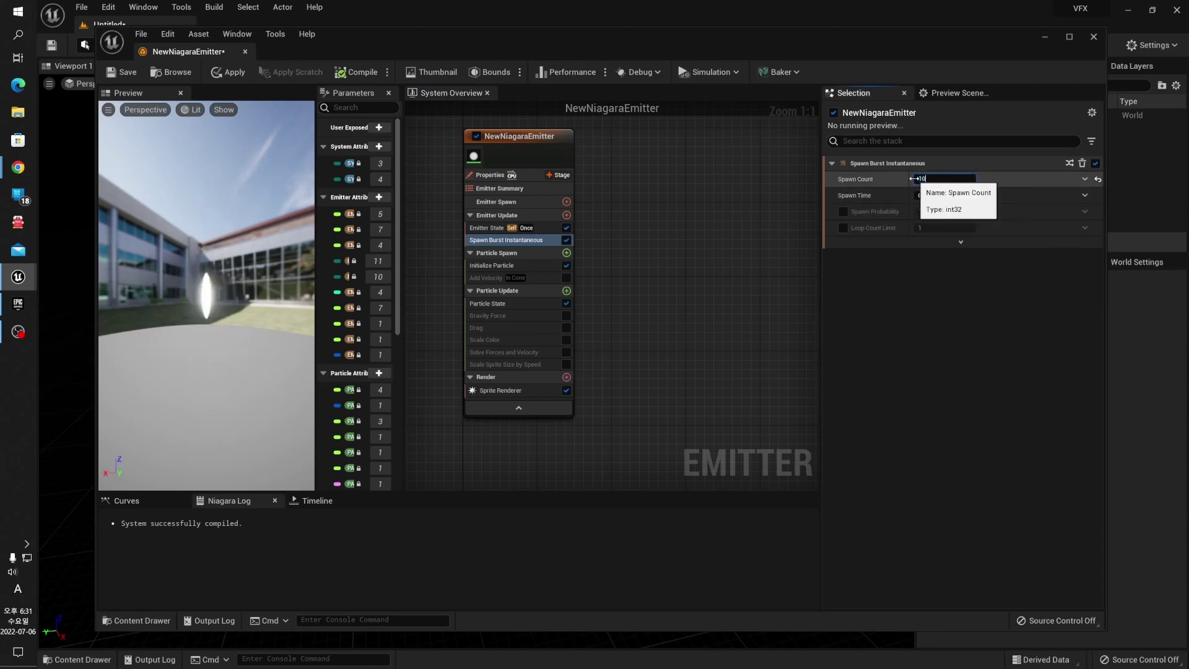
pyautogui.write('00')
pyautogui.press('Return')
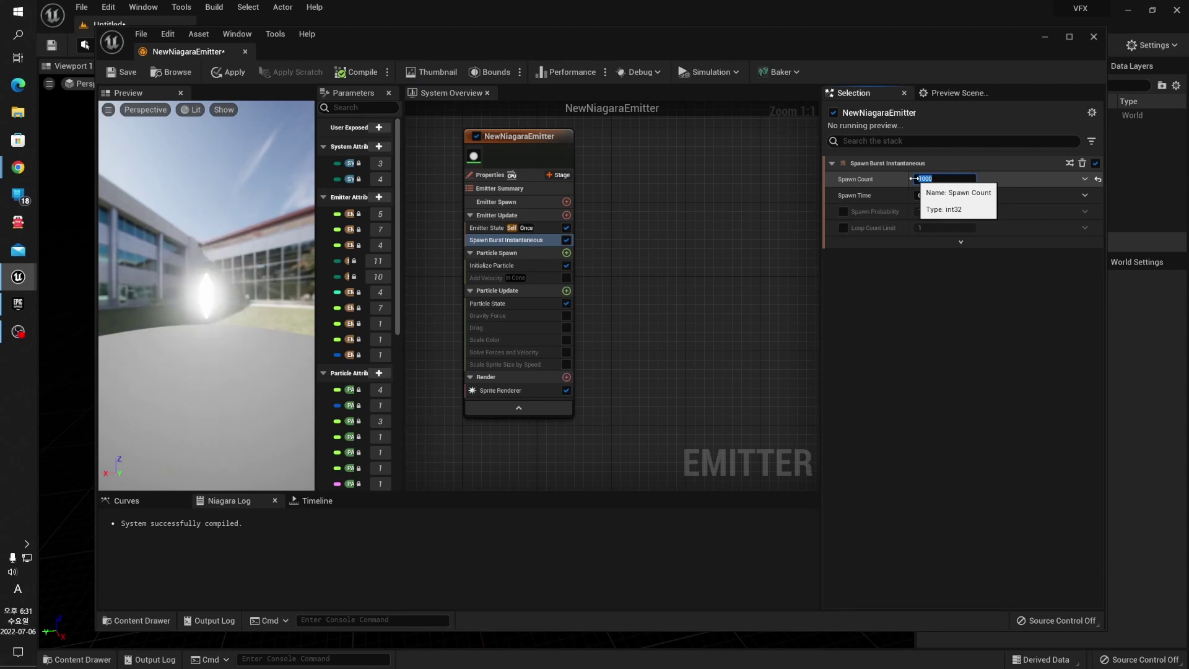
pyautogui.write('100')
pyautogui.press('Return')
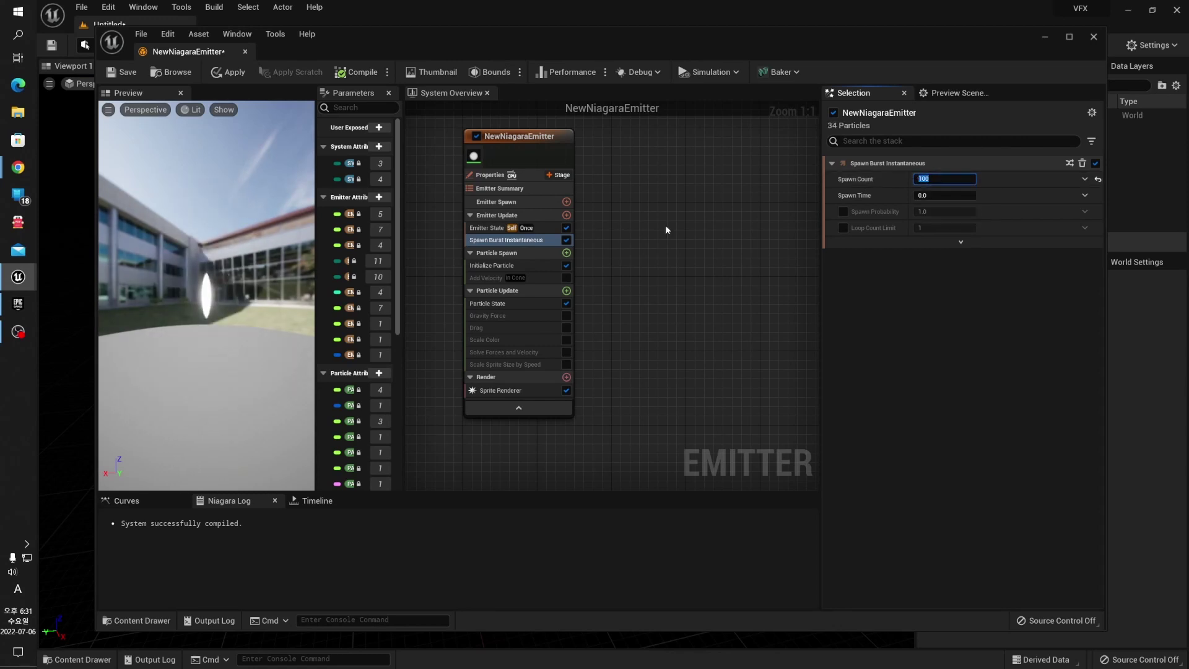
# Examine the Lifetime Mode choices, the color picker and the Position Mode choices of the Initialize Particle module.
pyautogui.click(544, 266)
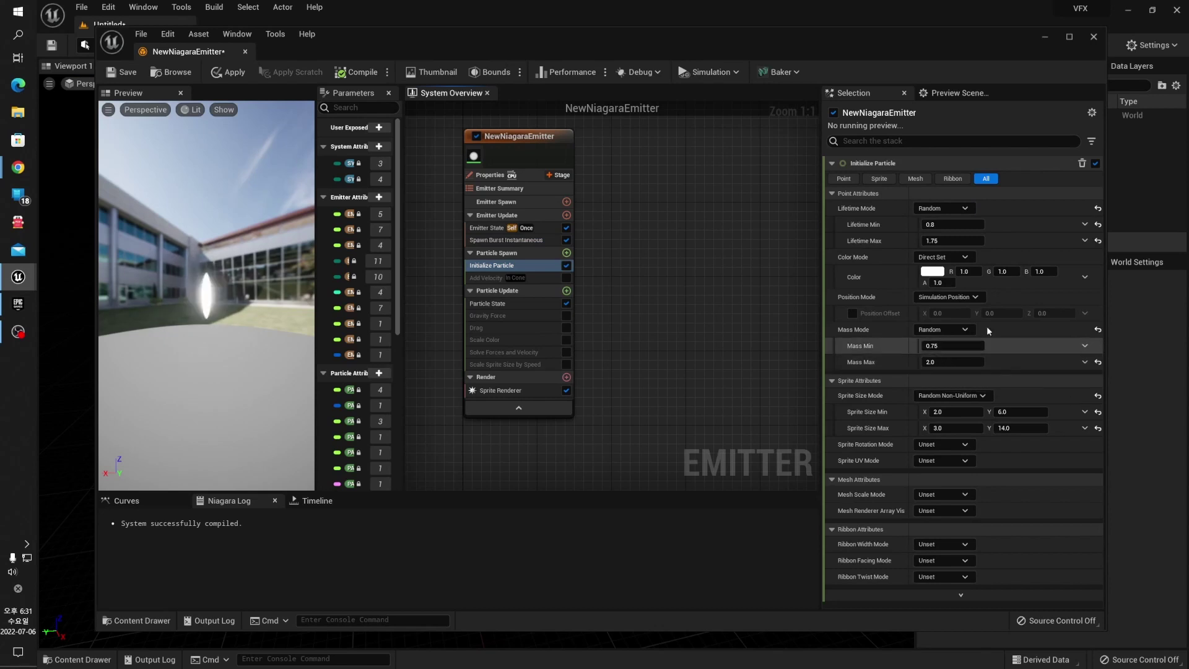
pyautogui.click(954, 209)
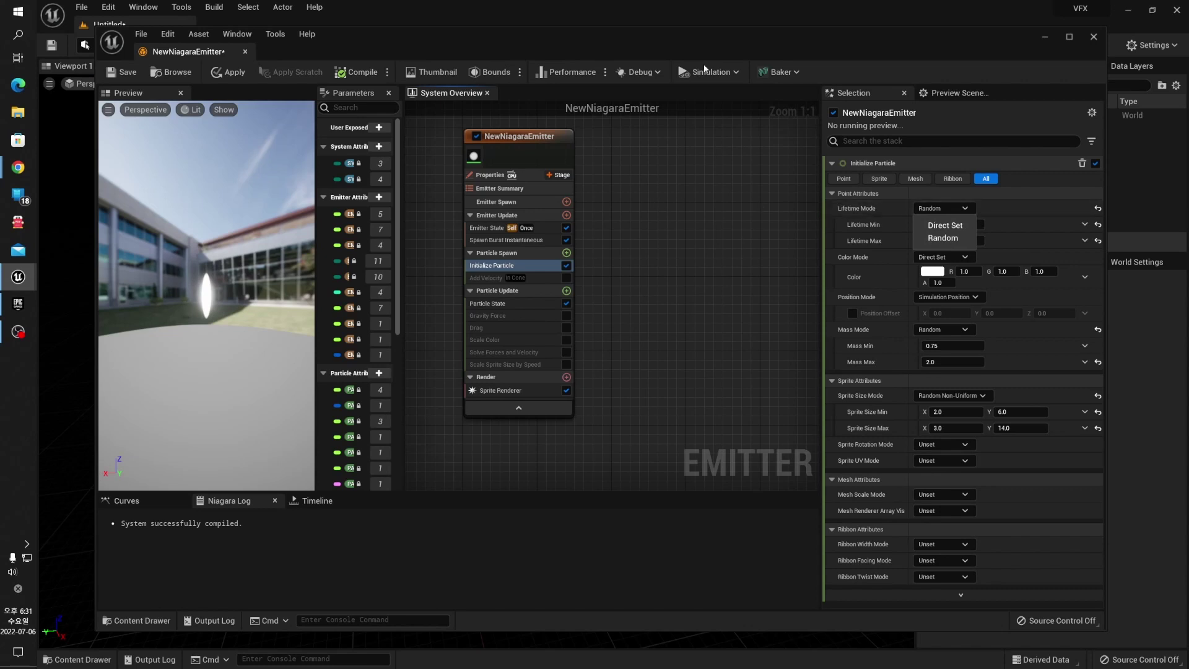
pyautogui.click(738, 302)
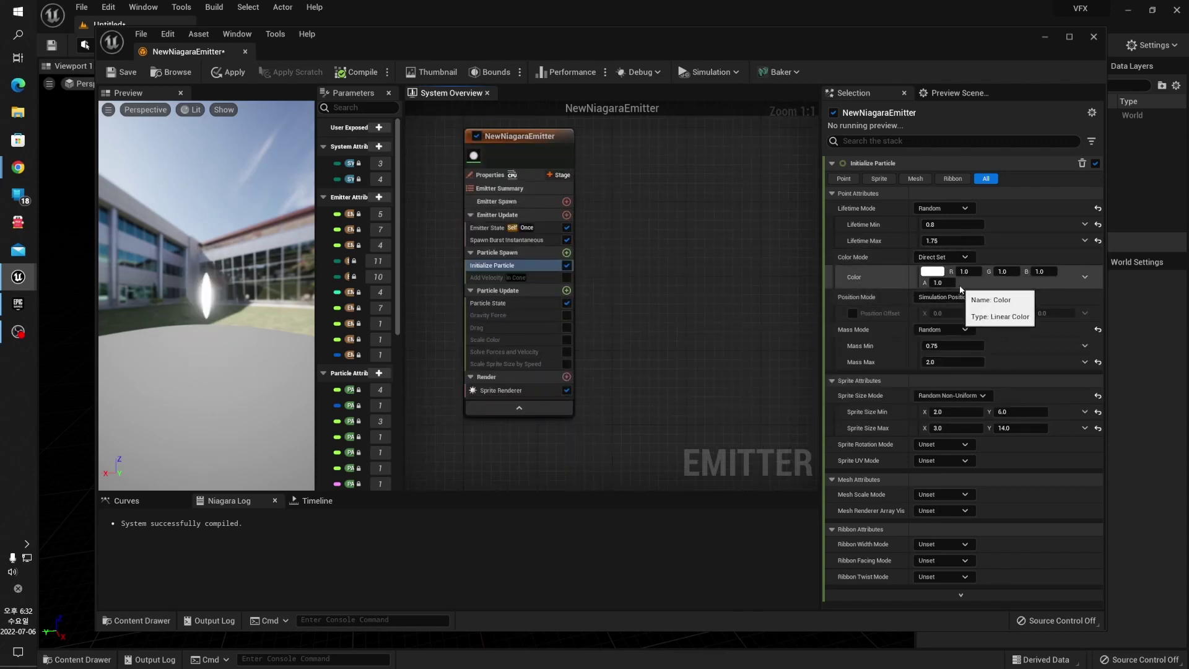
pyautogui.click(932, 272)
pyautogui.moveTo(760, 370)
pyautogui.mouseDown()
pyautogui.moveTo(752, 332)
pyautogui.moveTo(717, 342)
pyautogui.moveTo(774, 384)
pyautogui.moveTo(756, 365)
pyautogui.mouseUp()
pyautogui.click(902, 570)
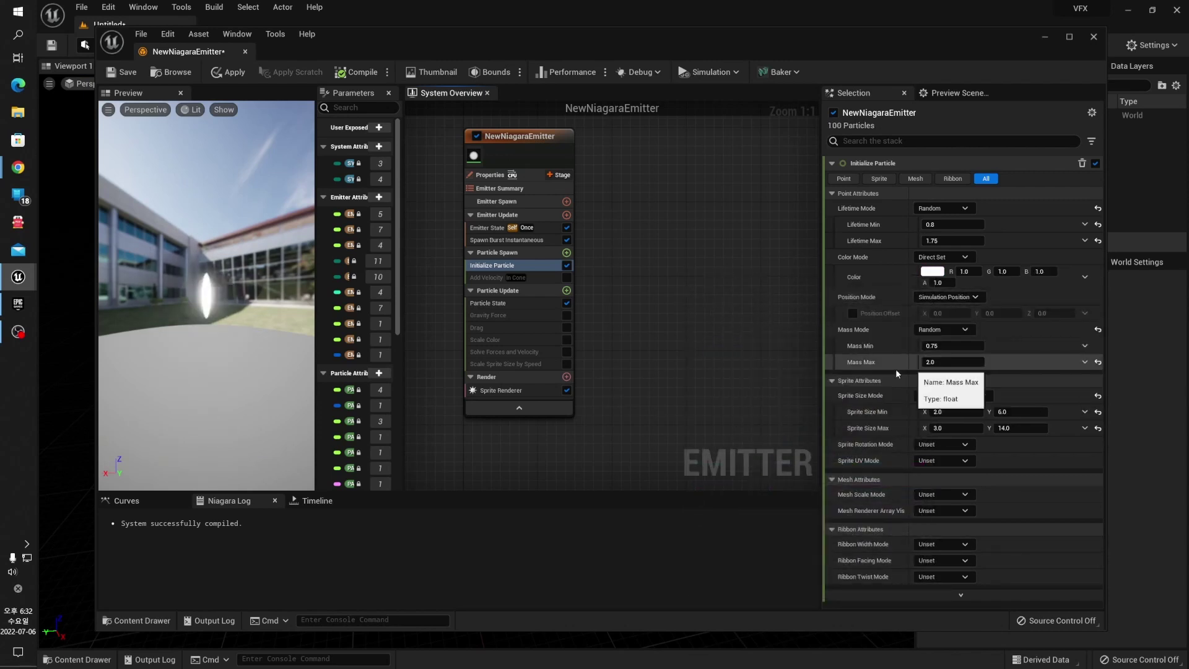
pyautogui.click(943, 297)
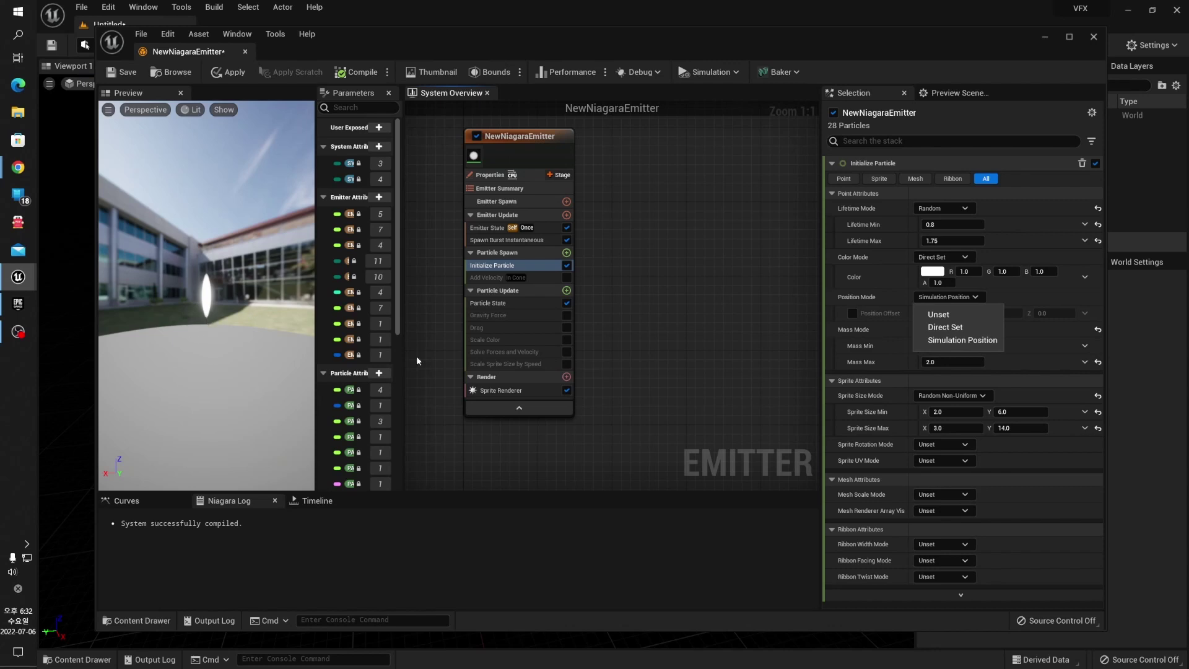
# Move and shrink the emitter editor window to expose the level viewport, and view the actions available for the NewNiagaraEmitter asset.
pyautogui.moveTo(537, 50); pyautogui.dragTo(667, 40)
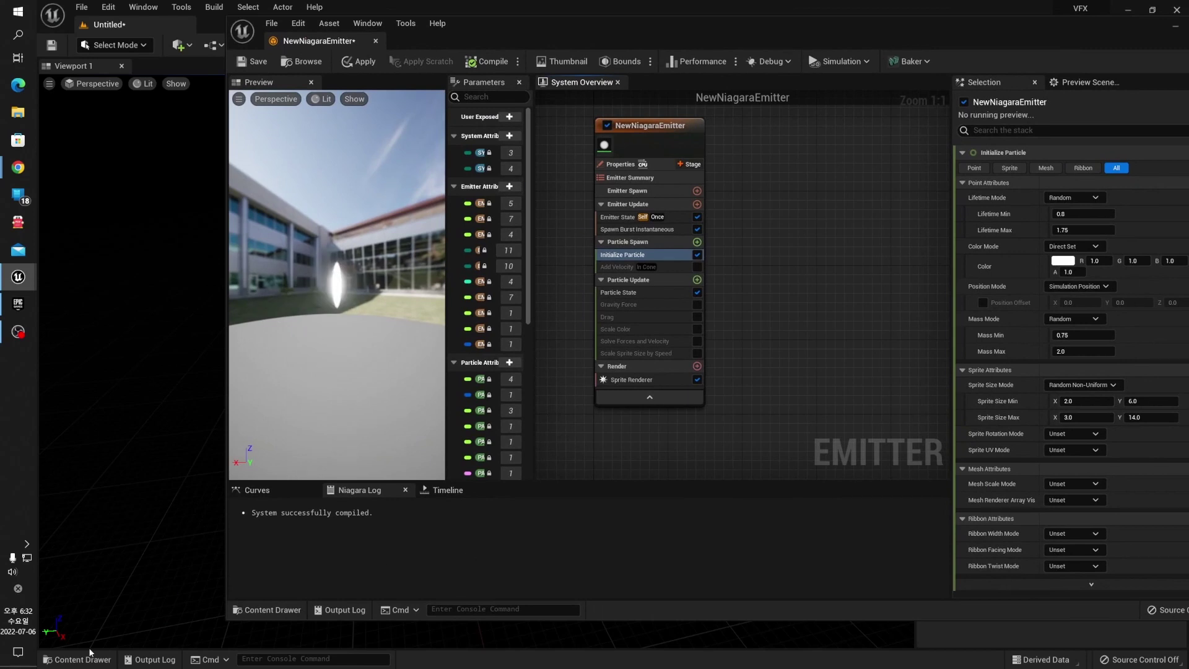
pyautogui.click(90, 658)
pyautogui.moveTo(225, 620); pyautogui.dragTo(486, 508)
pyautogui.click(486, 507)
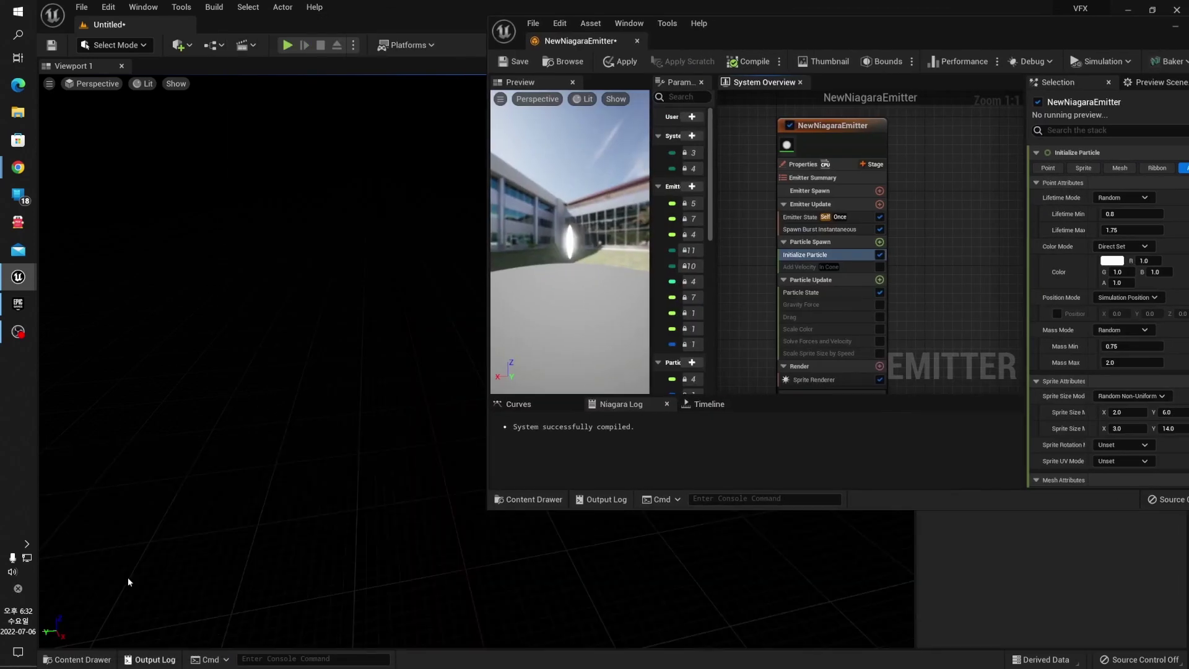
pyautogui.click(78, 658)
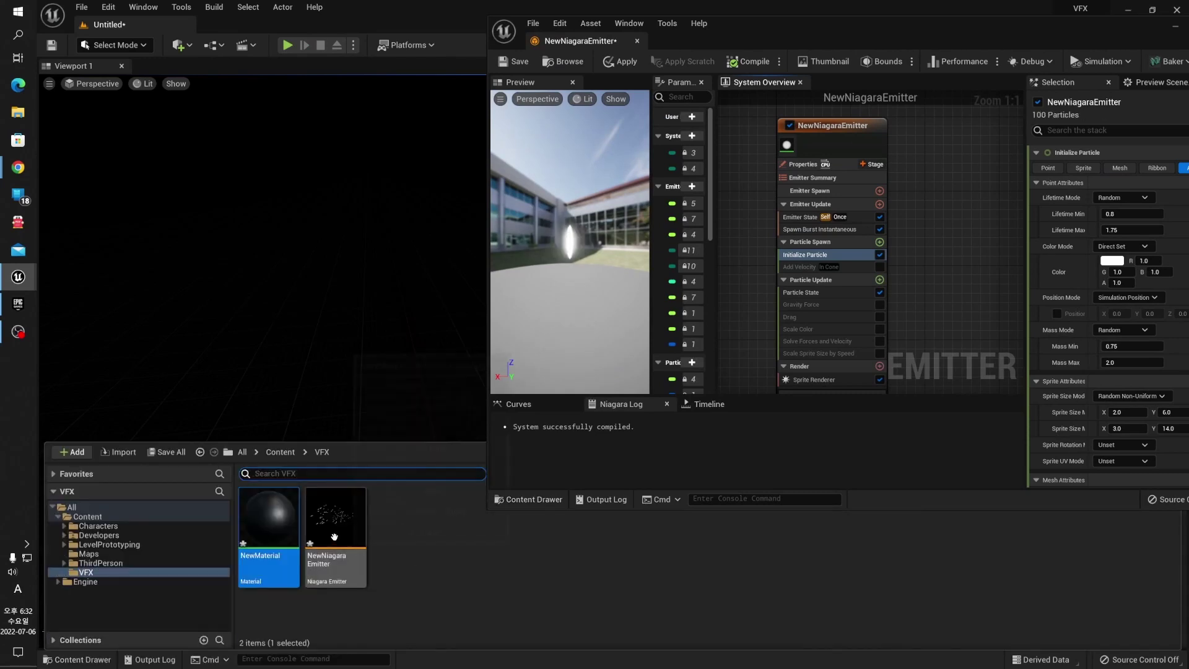
pyautogui.rightClick(335, 537)
pyautogui.moveTo(389, 363)
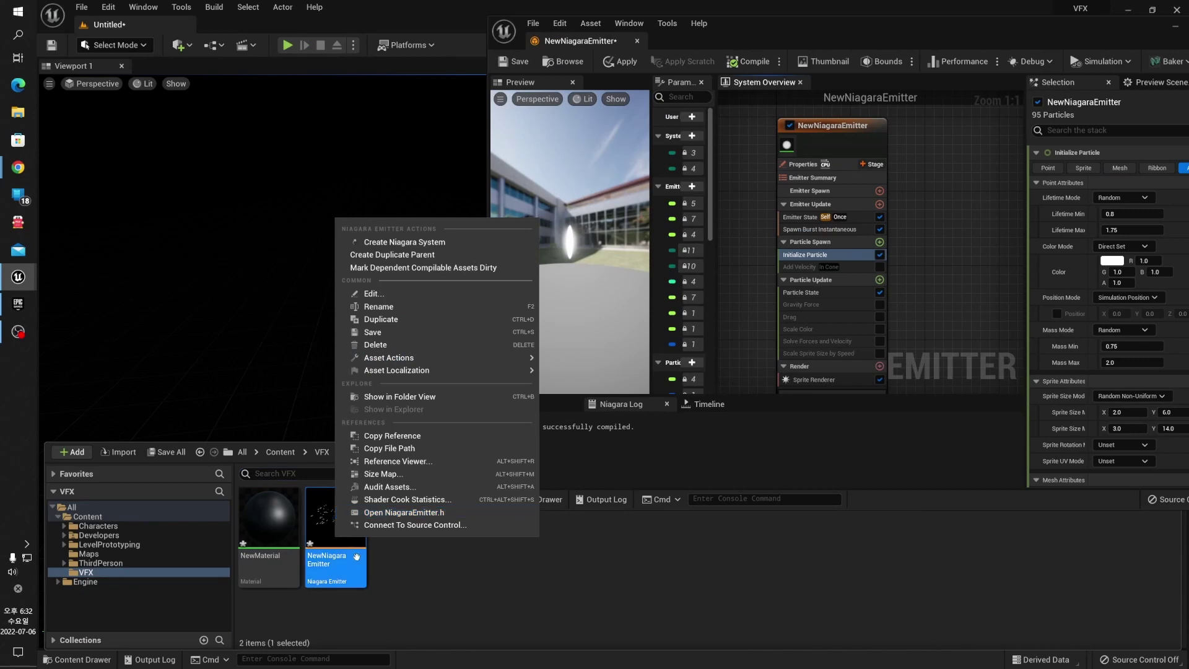
pyautogui.click(420, 628)
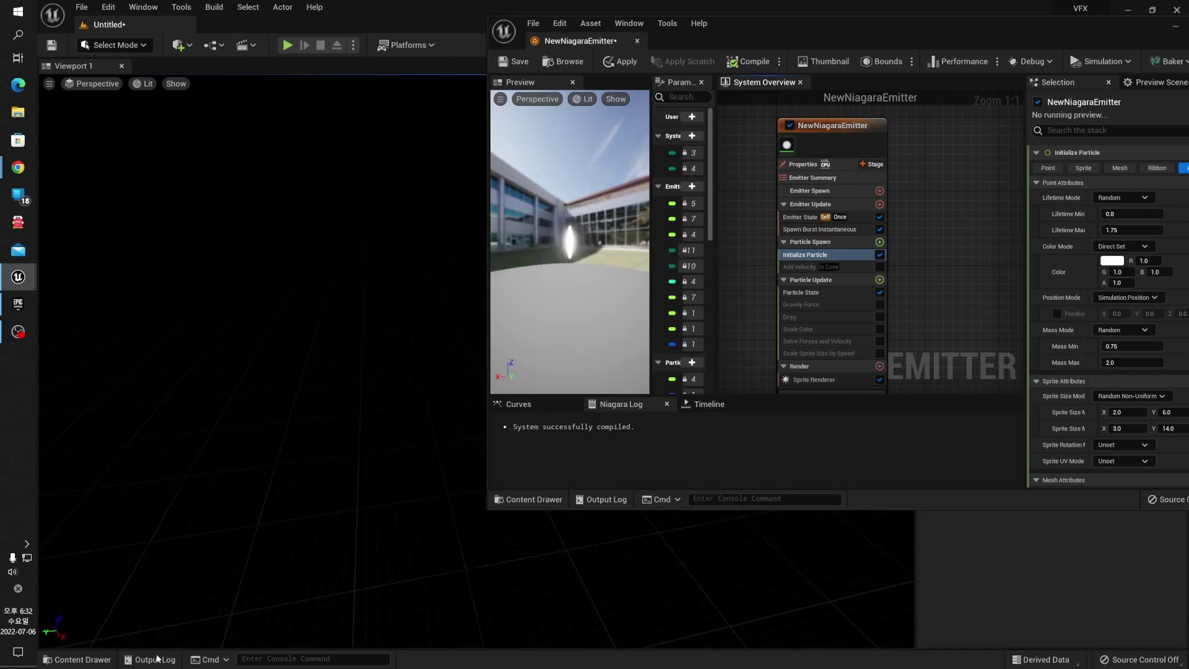
# Place NewNiagaraEmitter in the level, raise it to demonstrate its simulation position, and remove it from the level.
pyautogui.click(78, 659)
pyautogui.moveTo(397, 519); pyautogui.dragTo(375, 282)
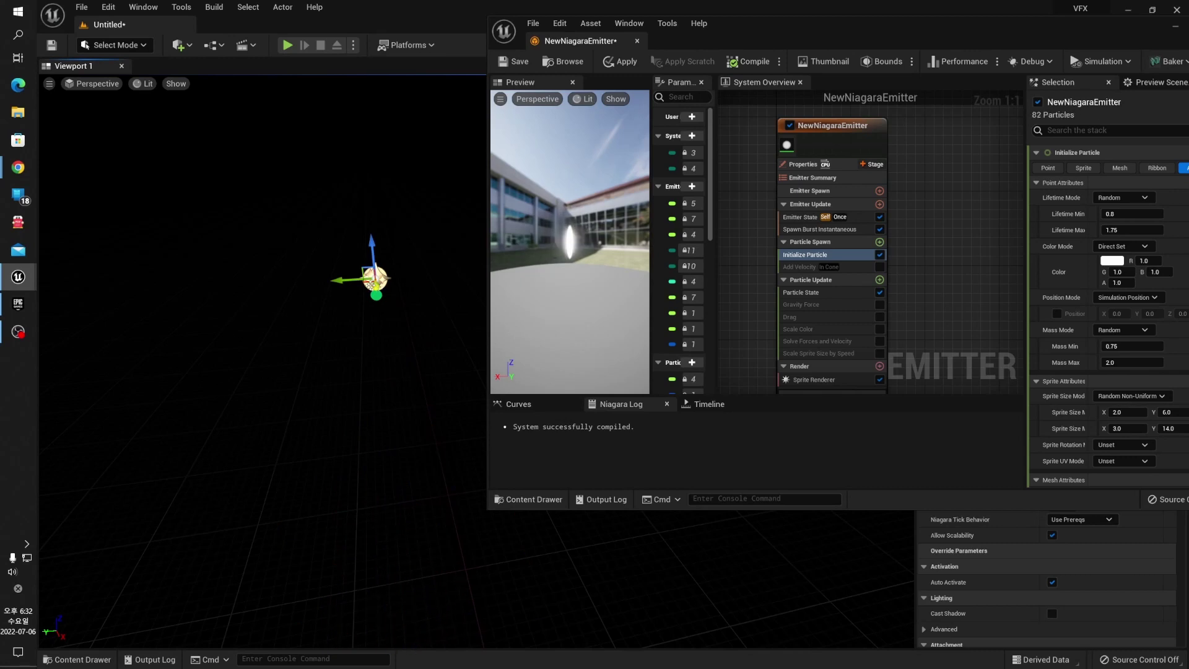
pyautogui.moveTo(357, 274); pyautogui.dragTo(384, 164)
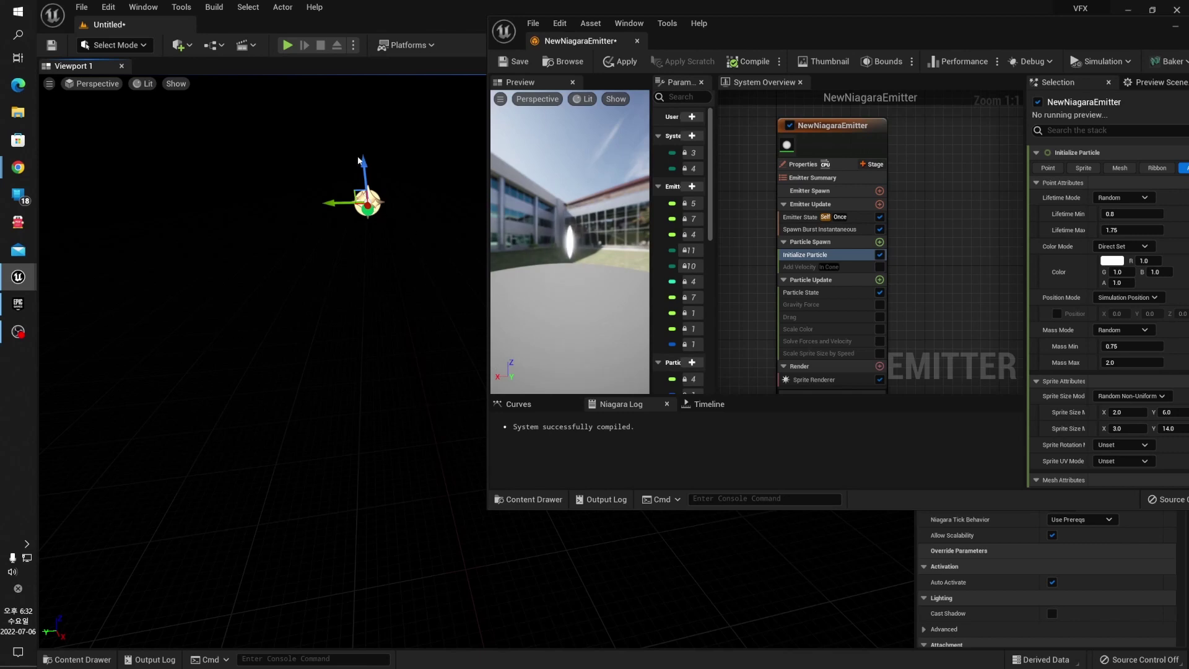
pyautogui.moveTo(314, 205); pyautogui.dragTo(381, 227, button='right')
pyautogui.moveTo(314, 149); pyautogui.dragTo(416, 376, button='right')
pyautogui.moveTo(924, 30); pyautogui.dragTo(827, 73)
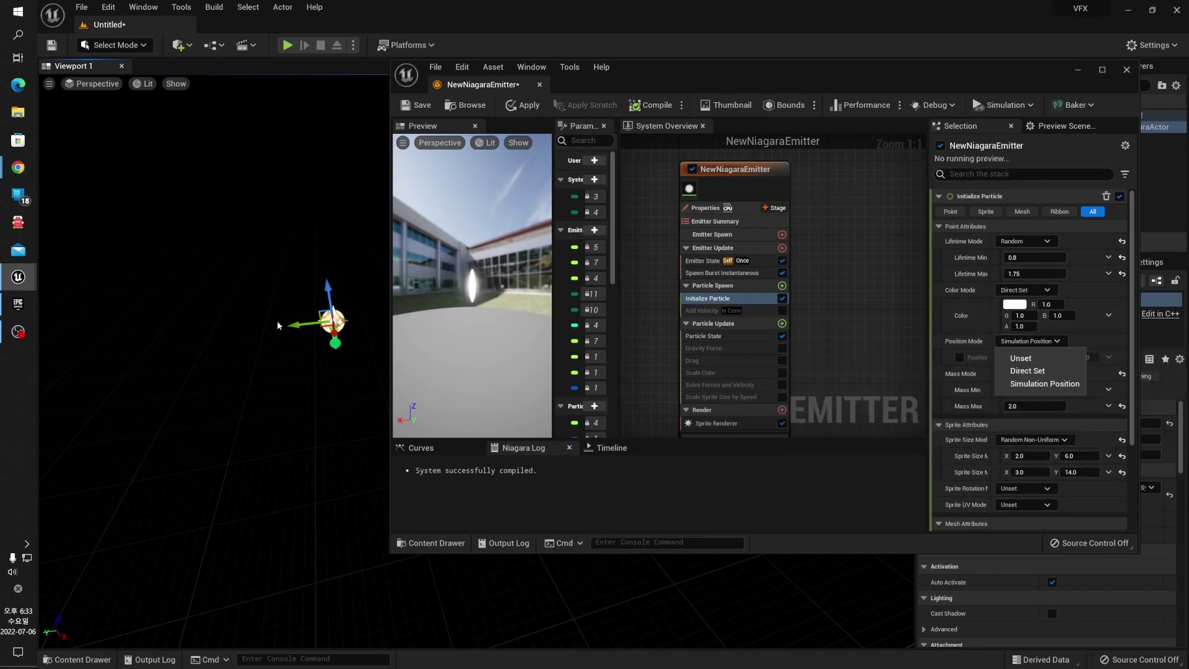
pyautogui.click(333, 319)
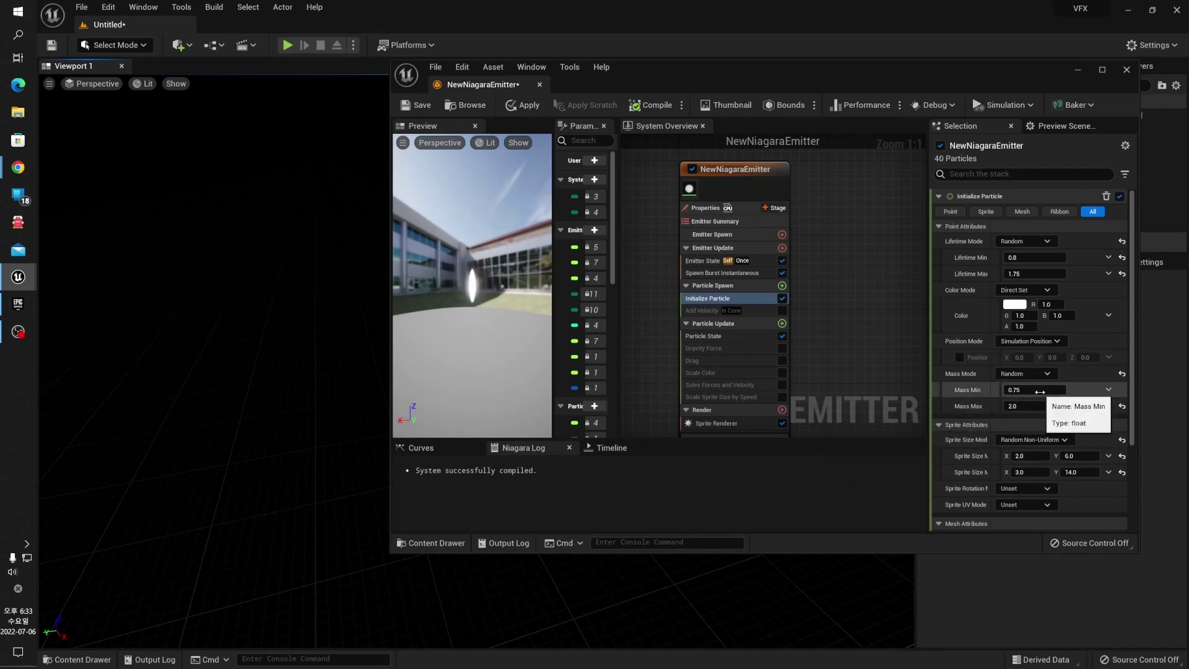
# Examine the Mass Mode choices, enlarge the emitter editor window, and review the sprite, mesh and ribbon attributes of Initialize Particle.
pyautogui.moveTo(865, 79); pyautogui.dragTo(829, 57)
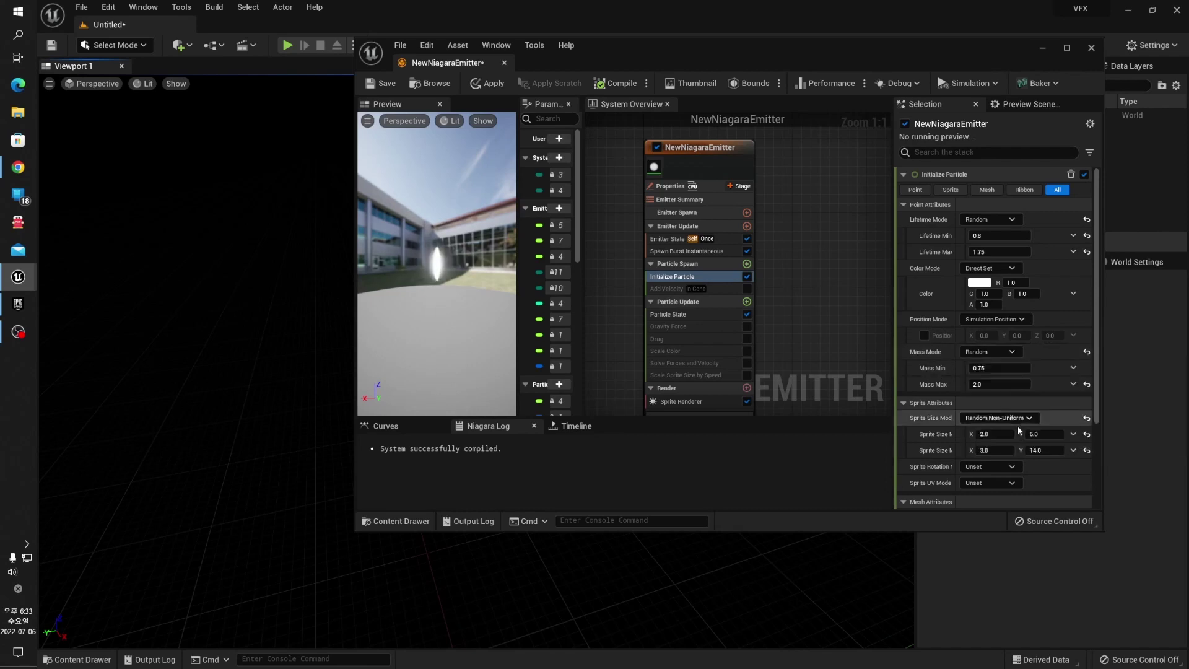
pyautogui.click(1010, 352)
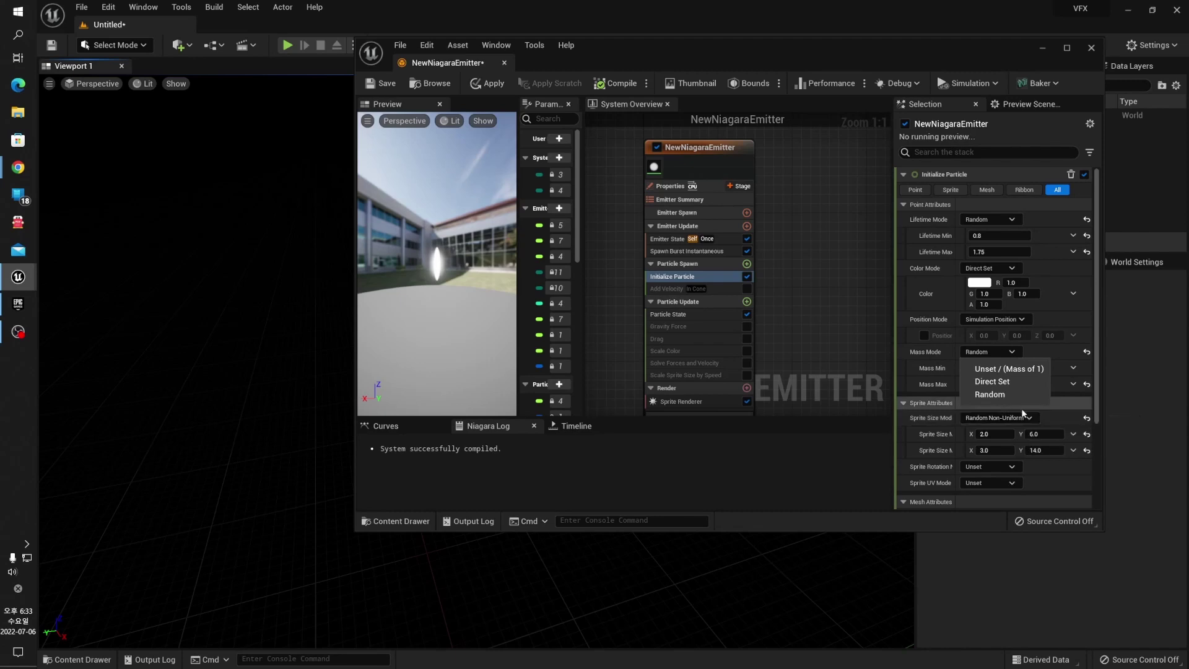
pyautogui.click(817, 302)
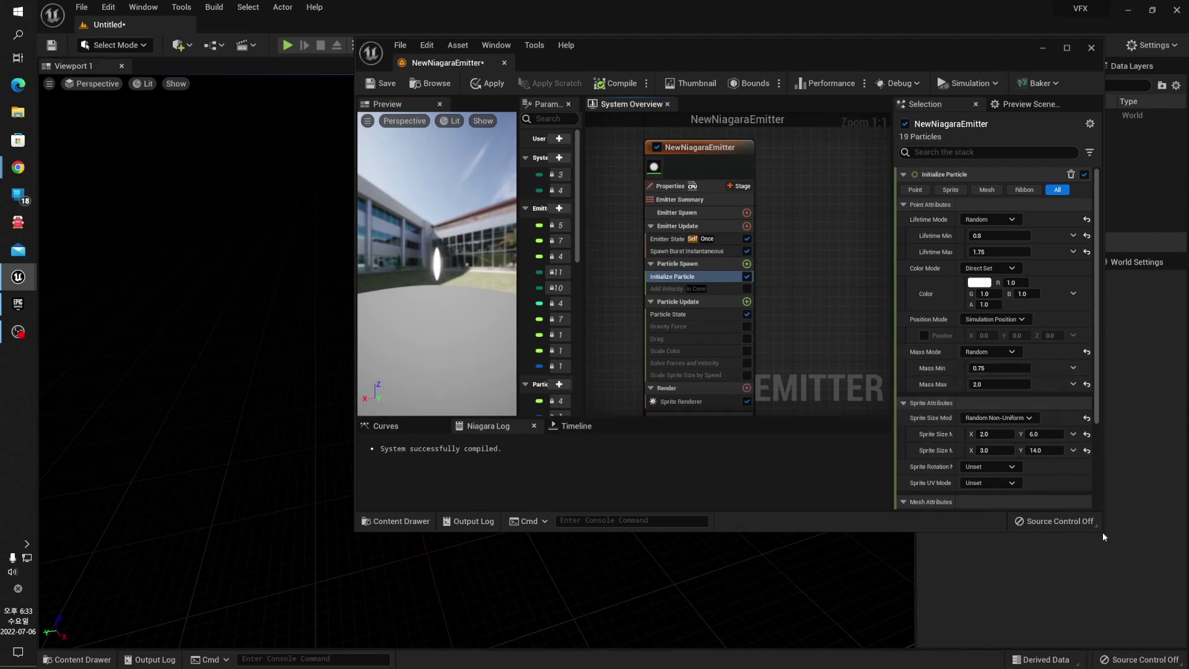
pyautogui.moveTo(1099, 532); pyautogui.dragTo(1123, 600)
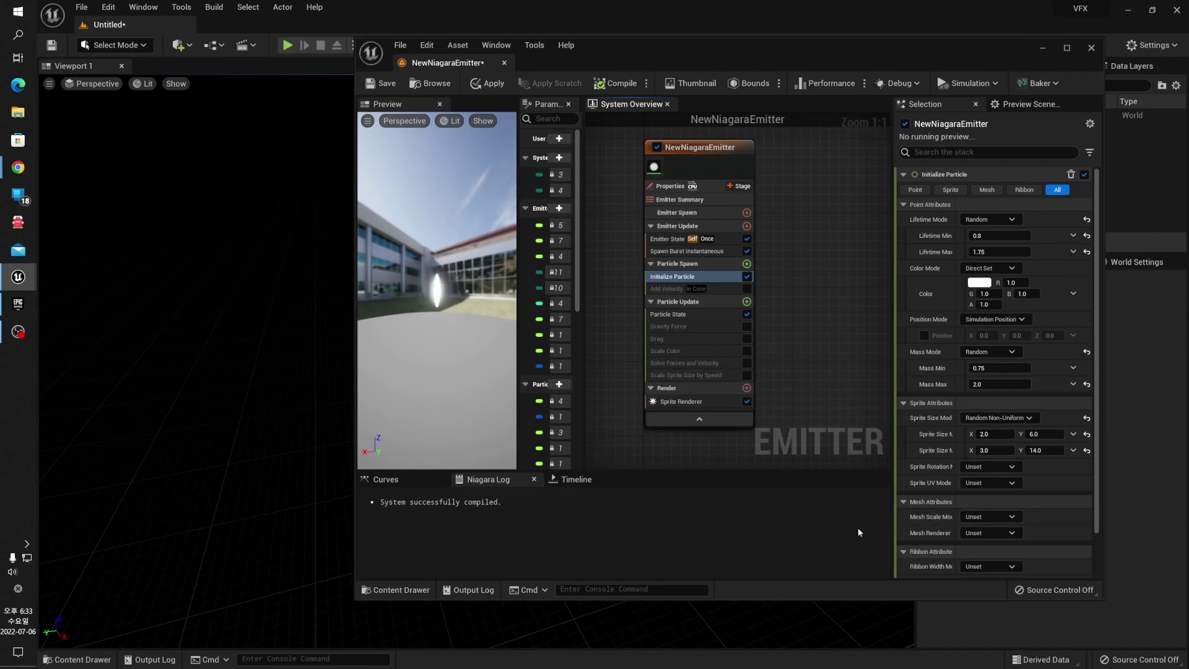
pyautogui.scroll(-2, 952, 421)
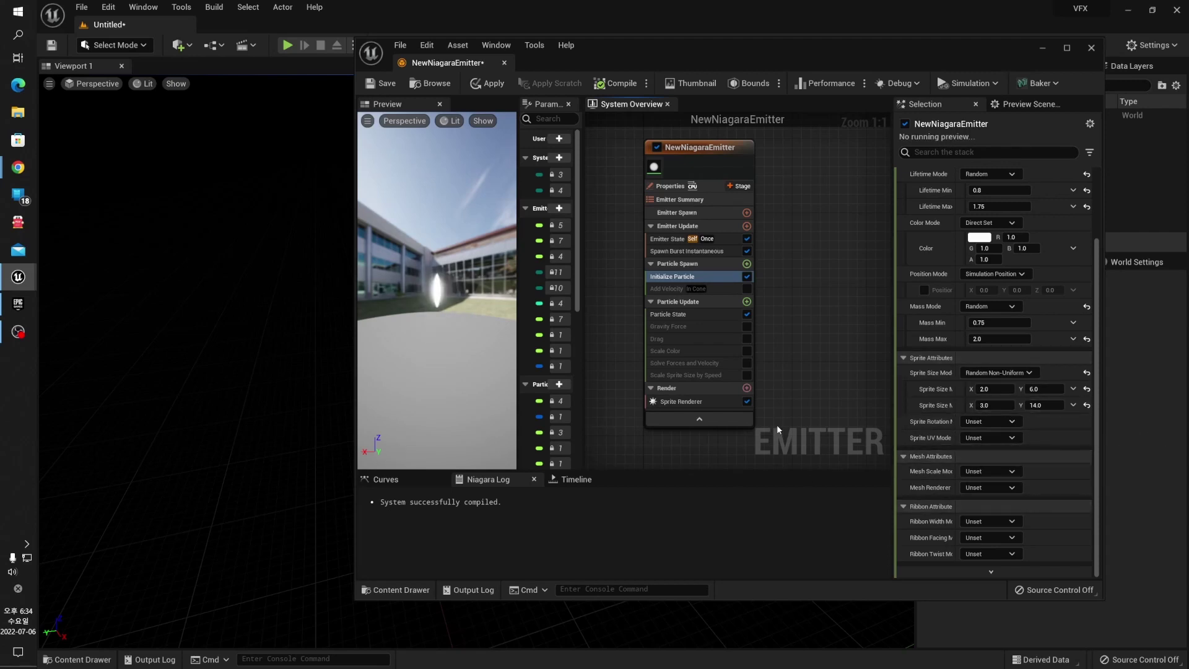
# Add a Mesh Renderer to the emitter's Render stage and look through its settings.
pyautogui.click(746, 387)
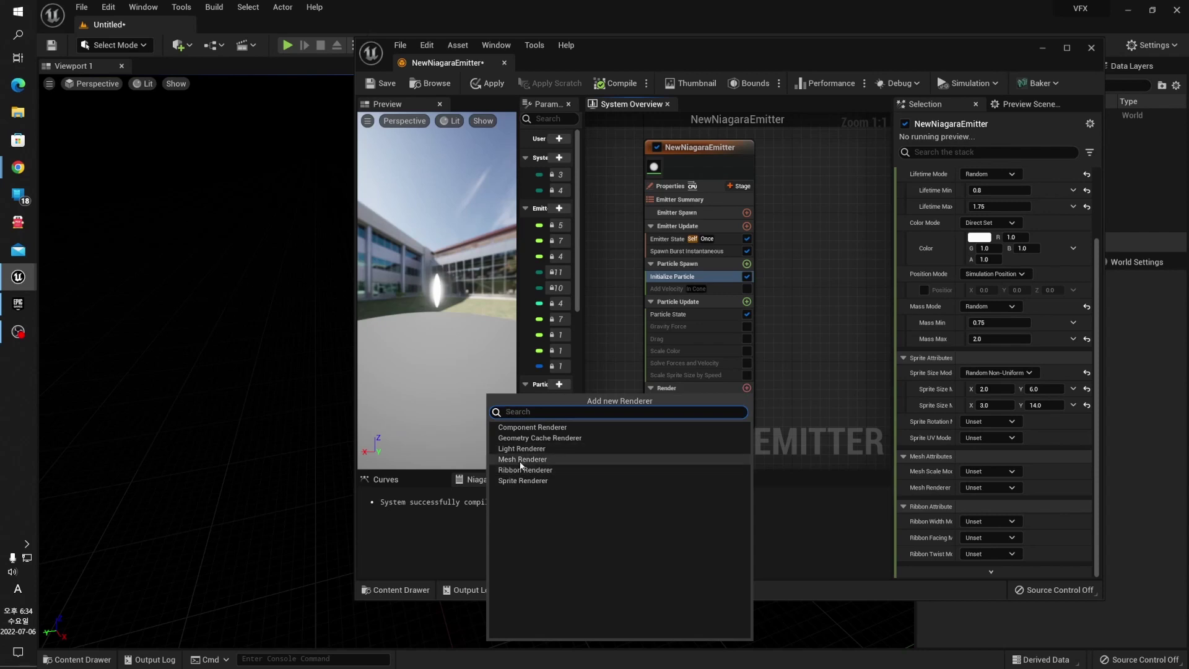
pyautogui.click(644, 459)
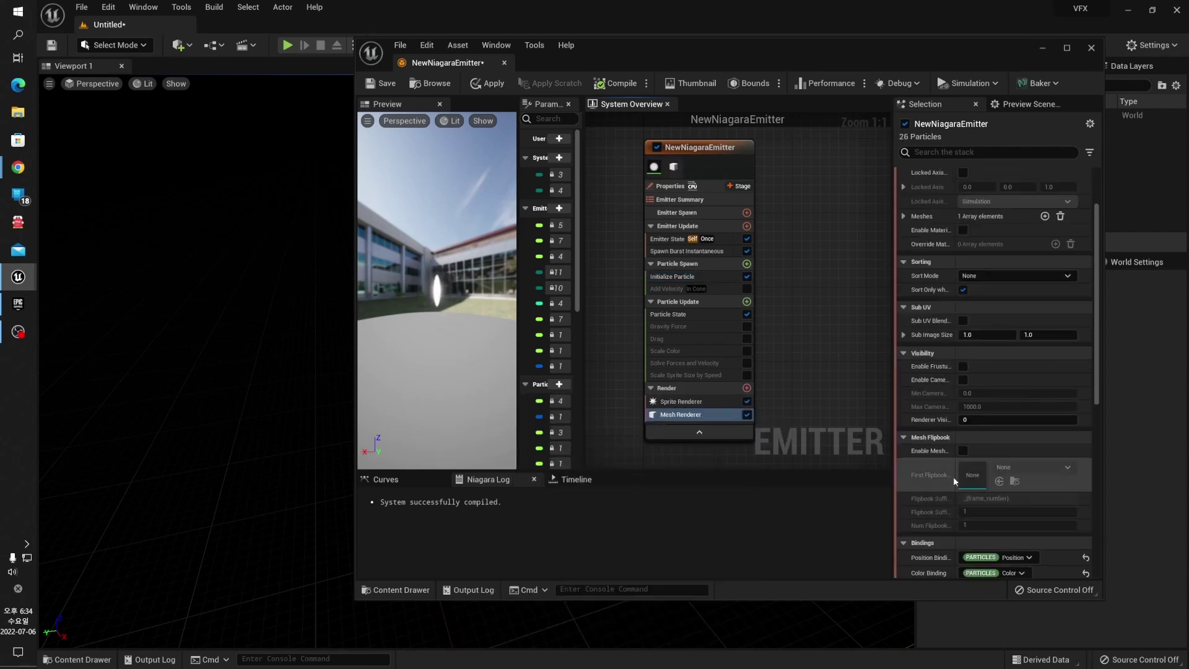
pyautogui.scroll(-2, 1044, 444)
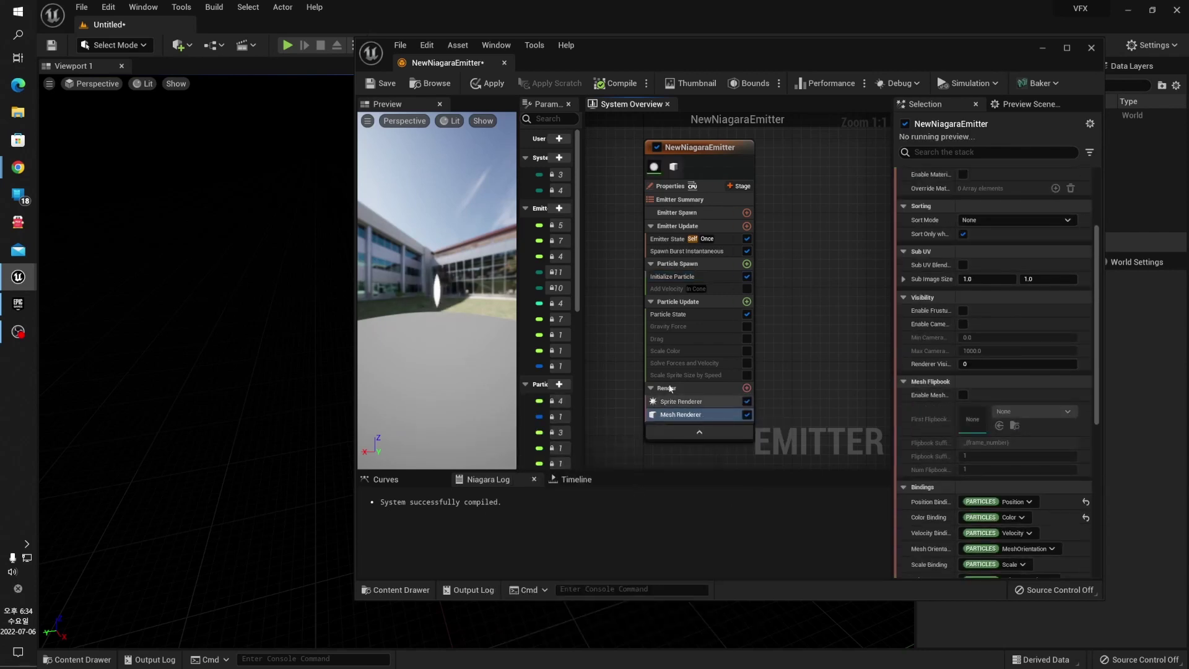
# Try the Uniform and Random Uniform Mesh Scale Modes in Initialize Particle and reset the mode to its default.
pyautogui.click(678, 276)
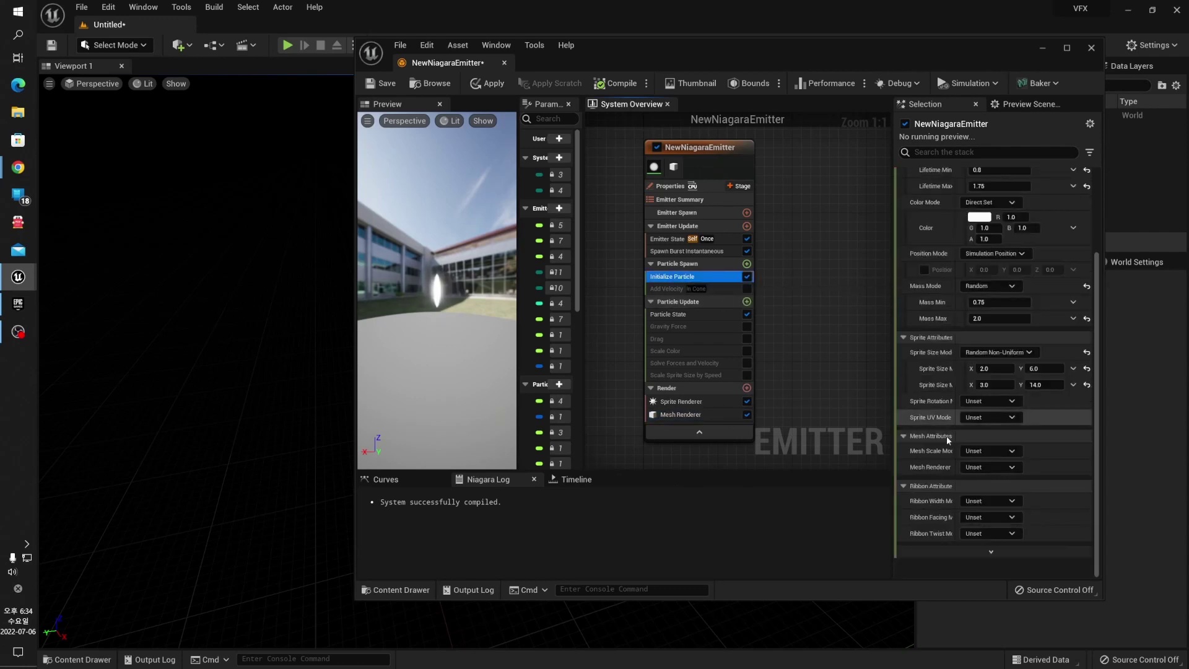
pyautogui.click(1000, 452)
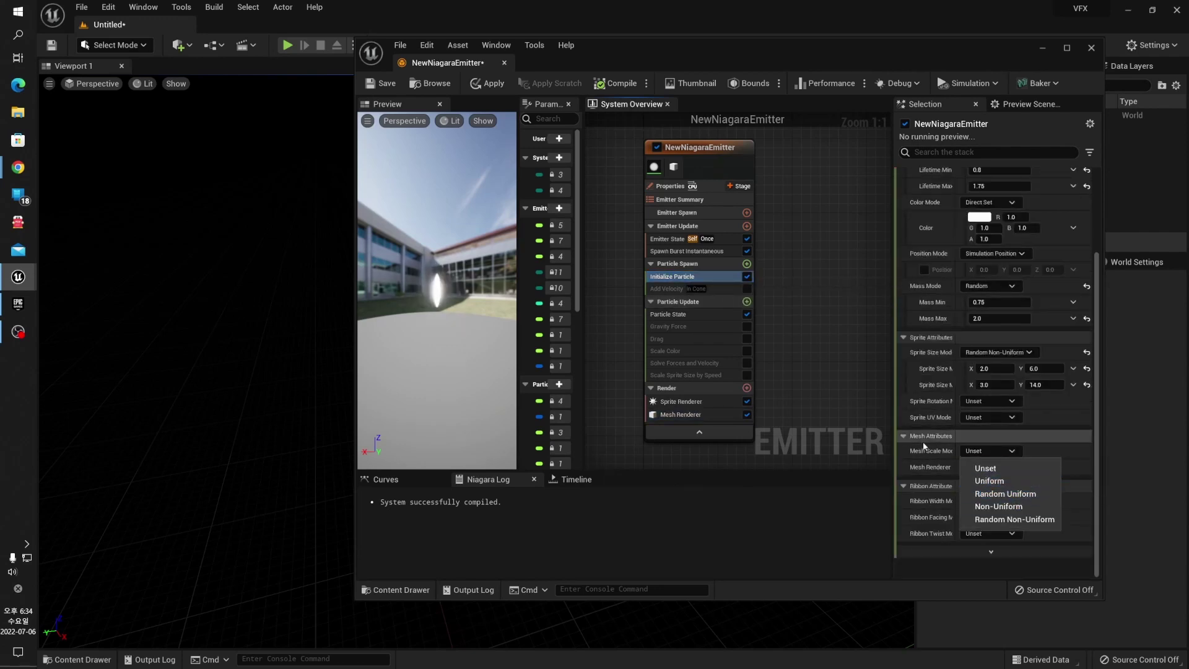
pyautogui.click(989, 480)
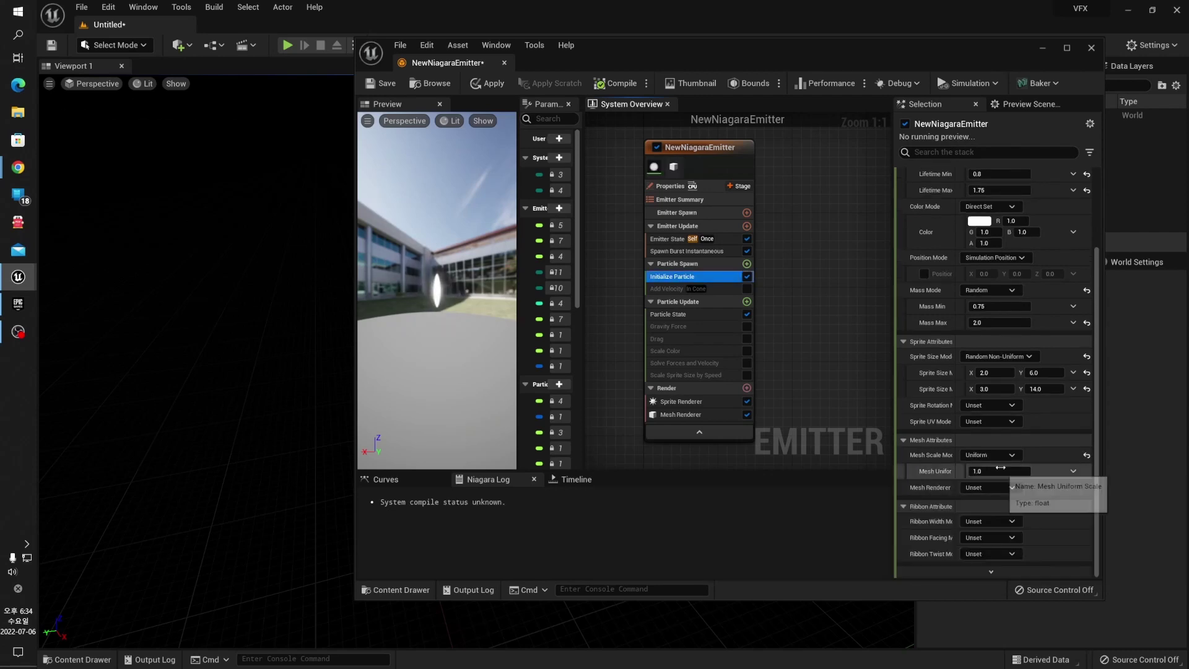
pyautogui.click(989, 455)
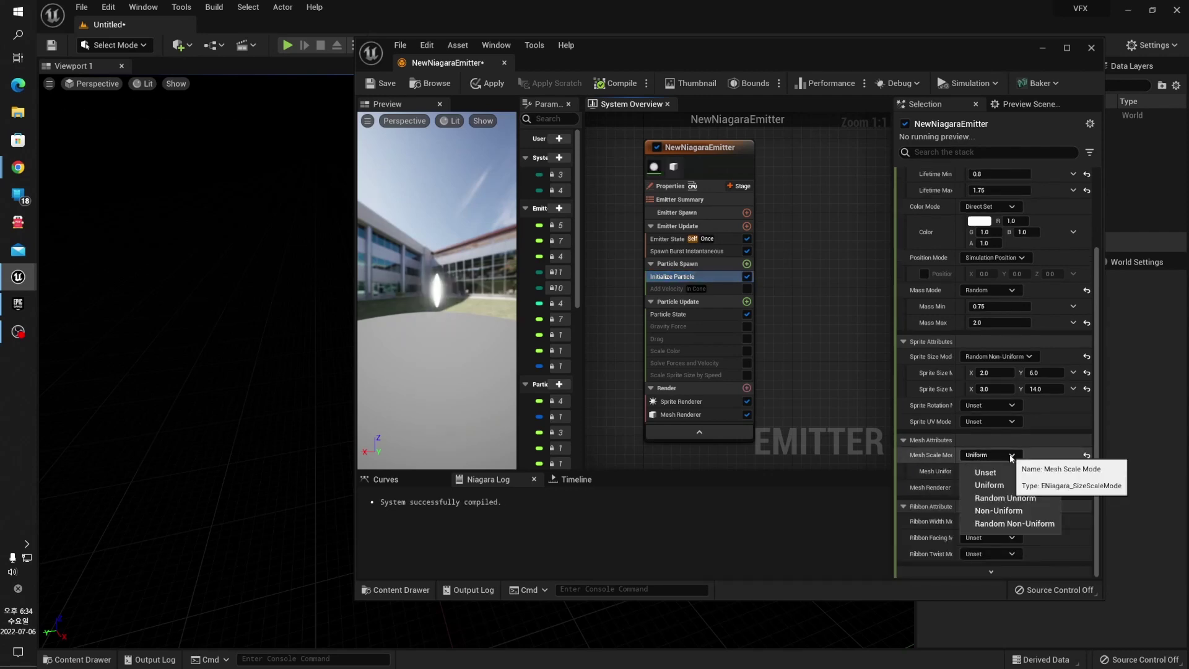
pyautogui.click(1021, 498)
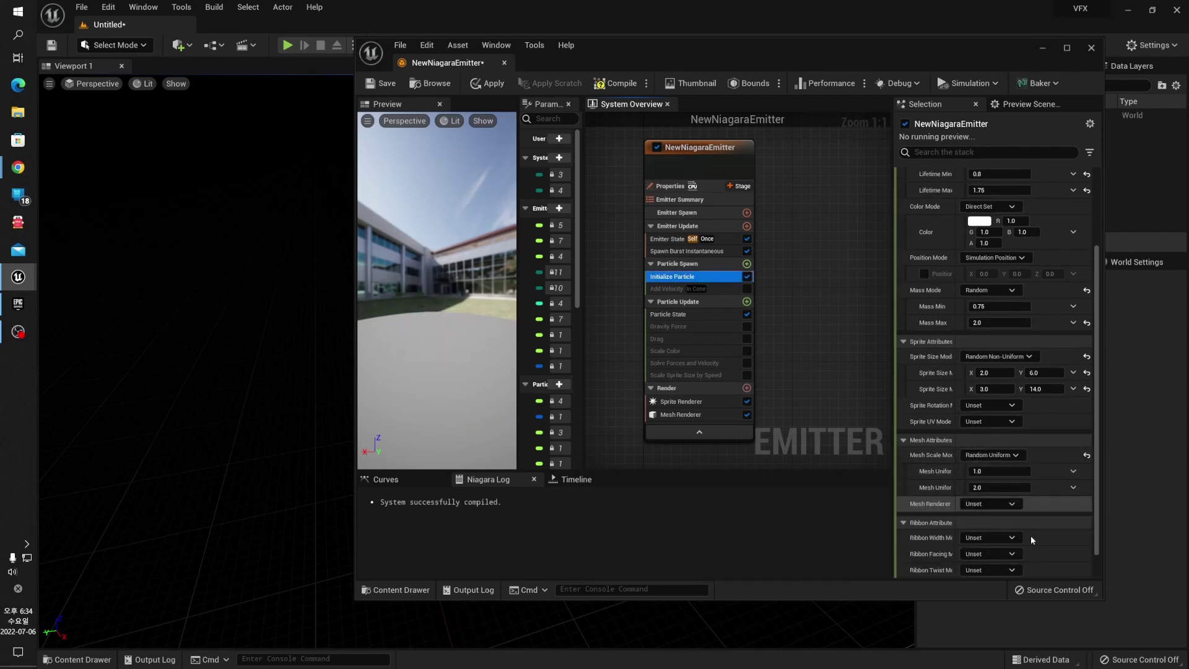
pyautogui.click(1084, 455)
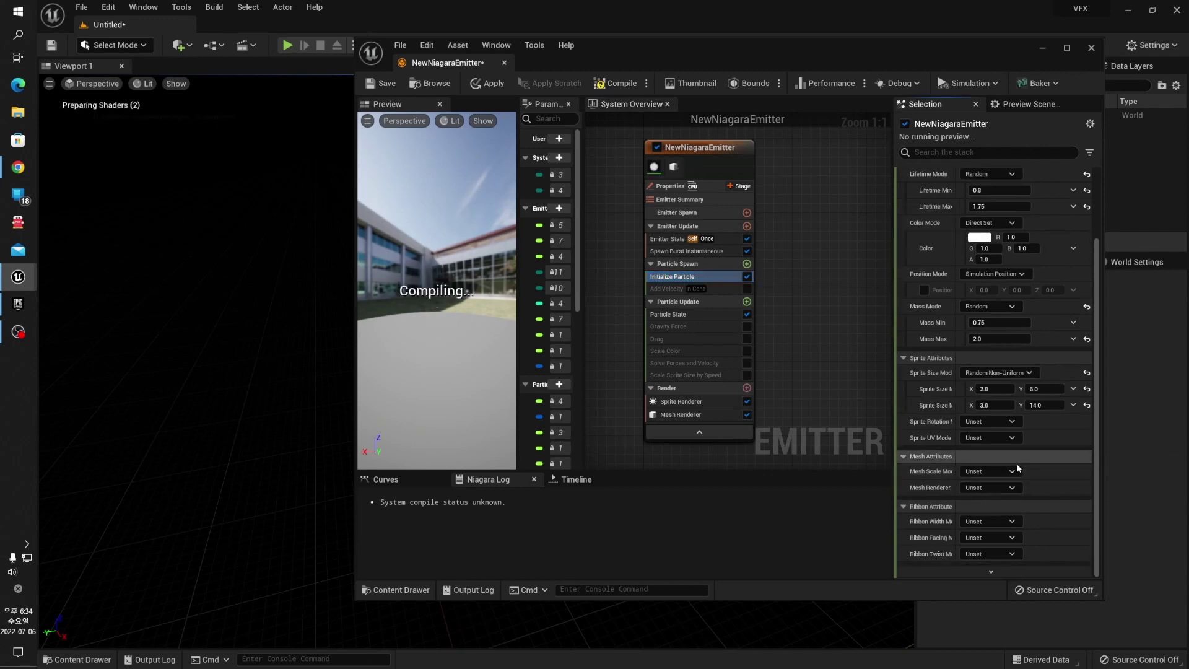
# Delete the Mesh Renderer from the emitter's Render stage.
pyautogui.click(741, 415)
pyautogui.rightClick(739, 416)
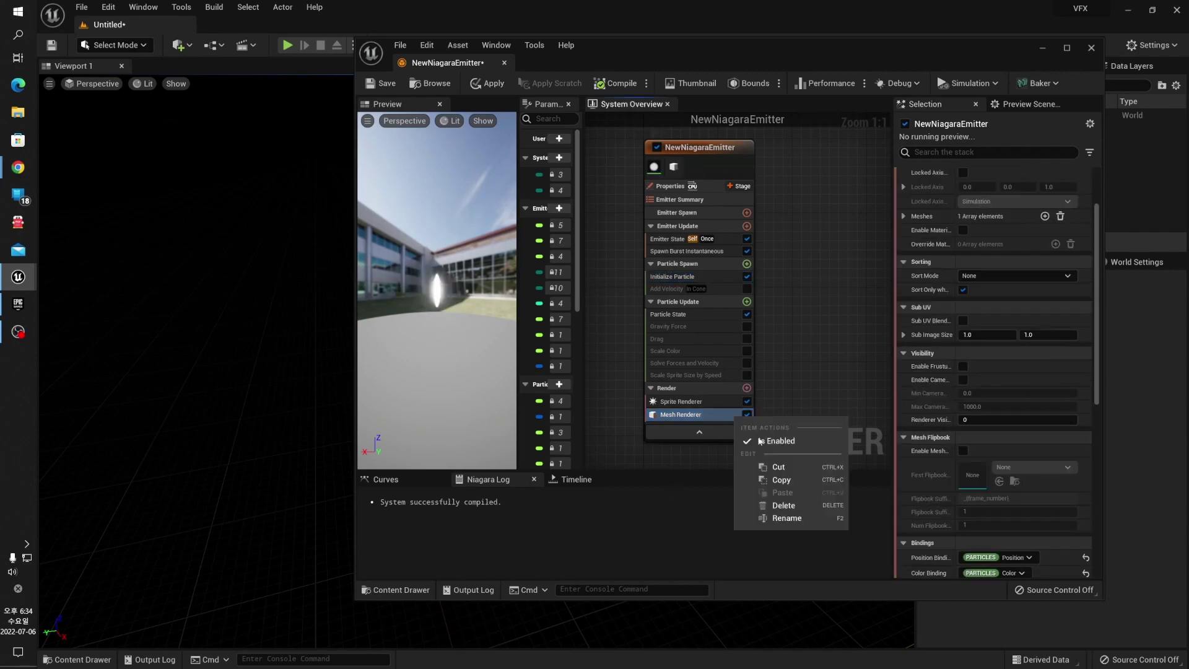
pyautogui.click(780, 505)
# Add a Ribbon Renderer to the emitter's Render stage and reopen the Initialize Particle attributes.
pyautogui.click(747, 388)
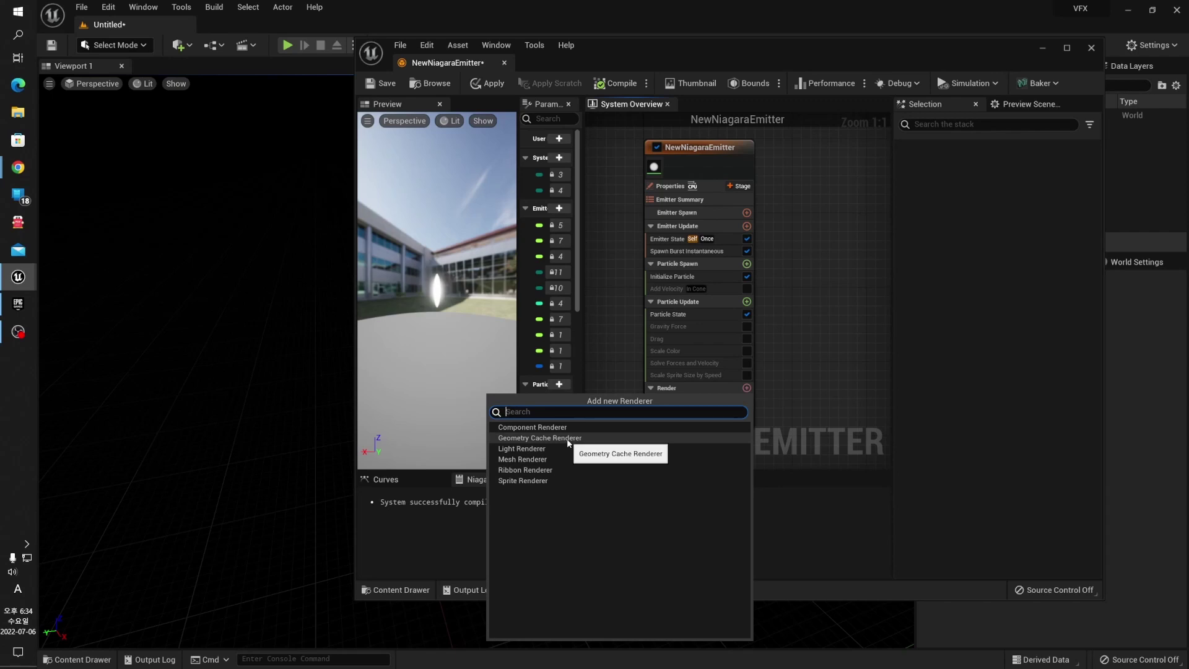
pyautogui.click(523, 470)
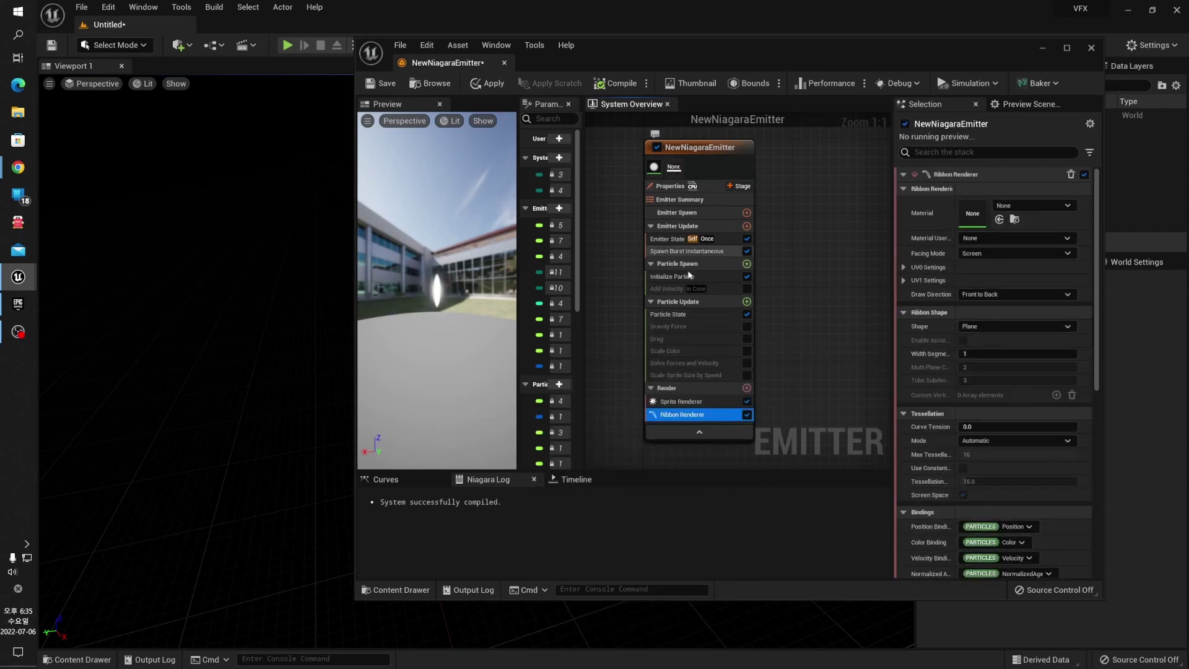
pyautogui.click(672, 276)
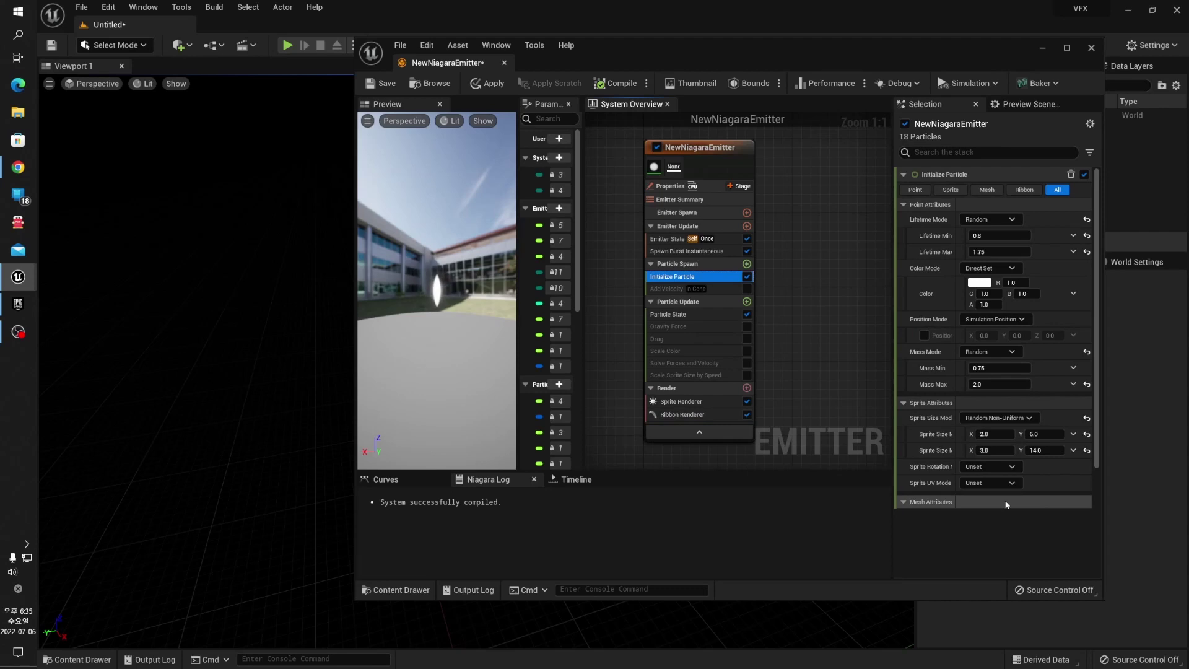
# Collapse the Mesh Attributes of Initialize Particle and keep the Ribbon Attributes expanded.
pyautogui.click(902, 502)
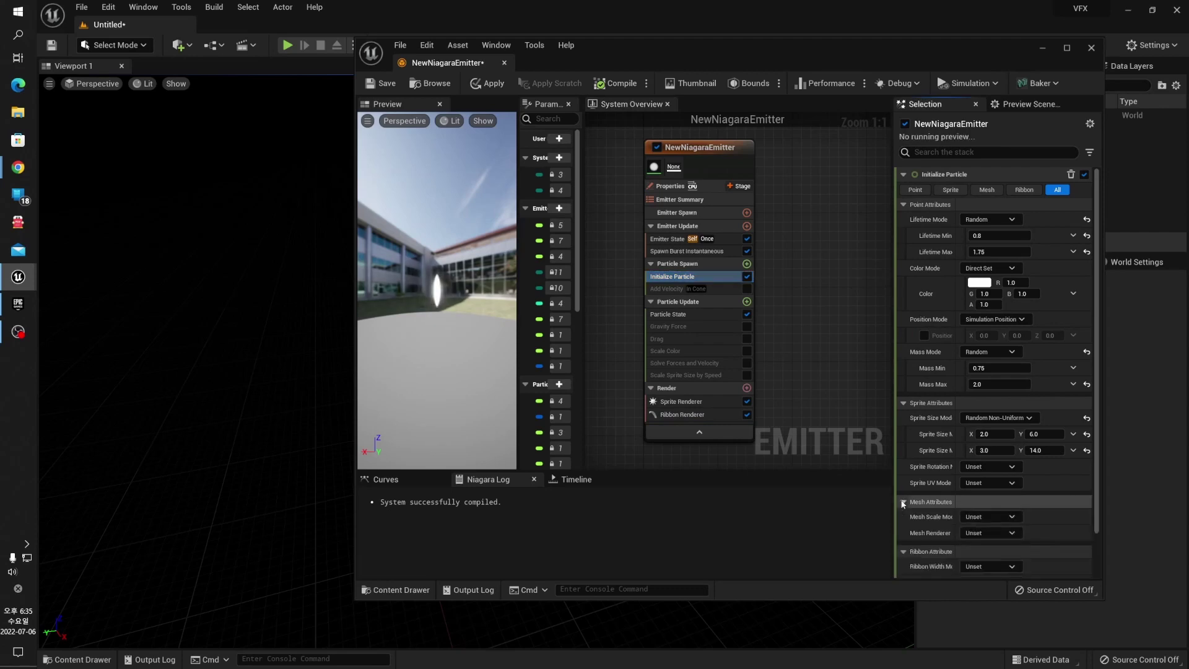
pyautogui.scroll(-1, 991, 533)
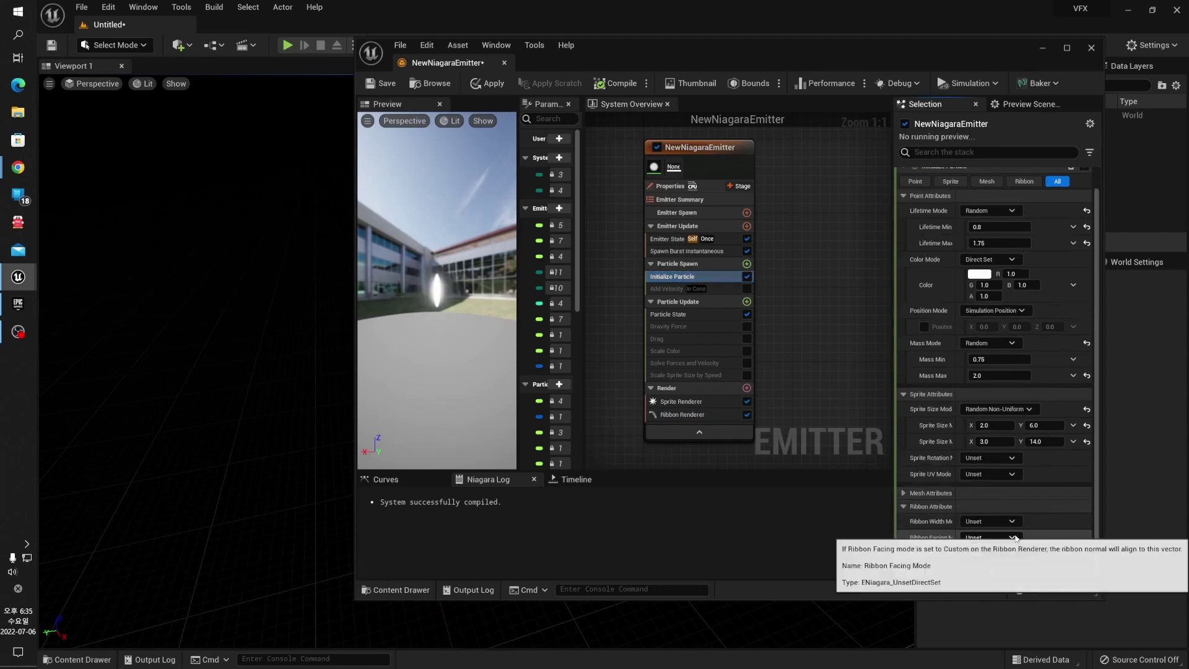
pyautogui.click(901, 505)
pyautogui.click(901, 503)
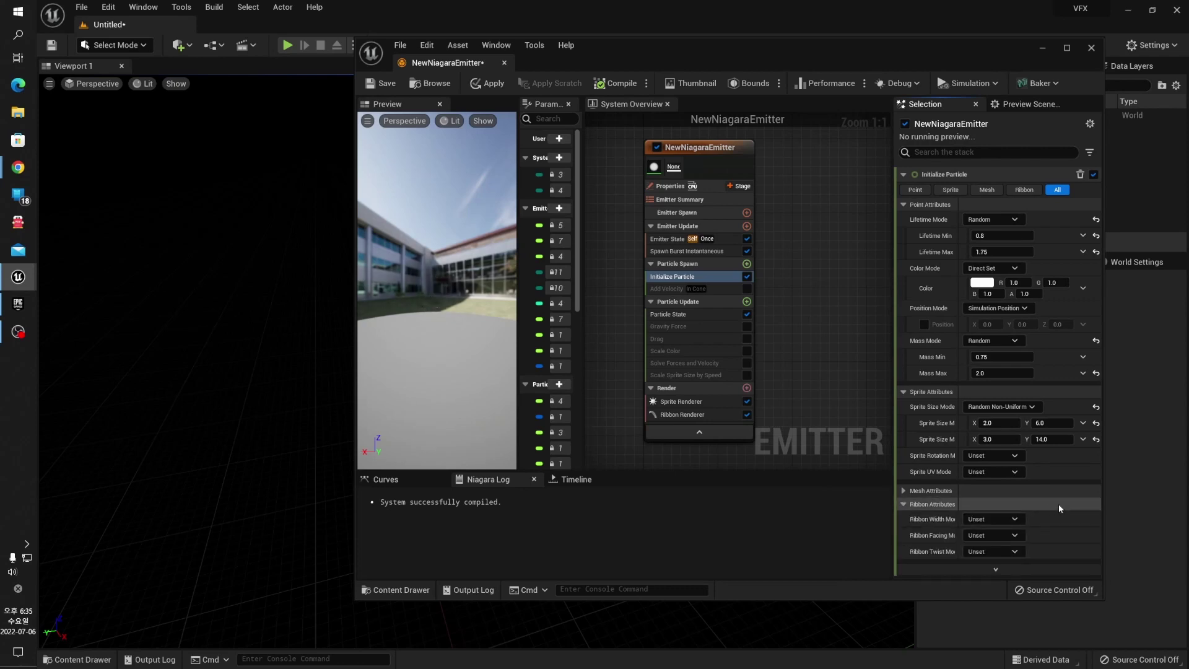
# Try Direct Set for the Ribbon Width Mode and Ribbon Facing Mode, reset both modes, and collapse the Ribbon Attributes.
pyautogui.click(992, 519)
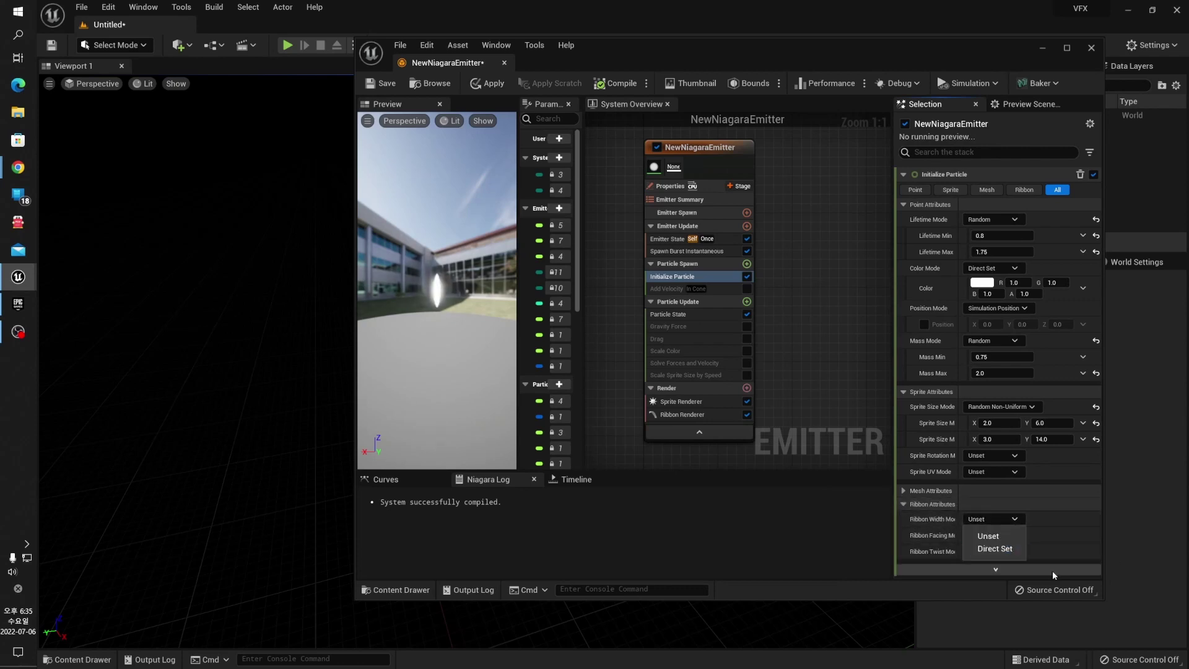
pyautogui.click(994, 548)
pyautogui.scroll(-1, 1028, 548)
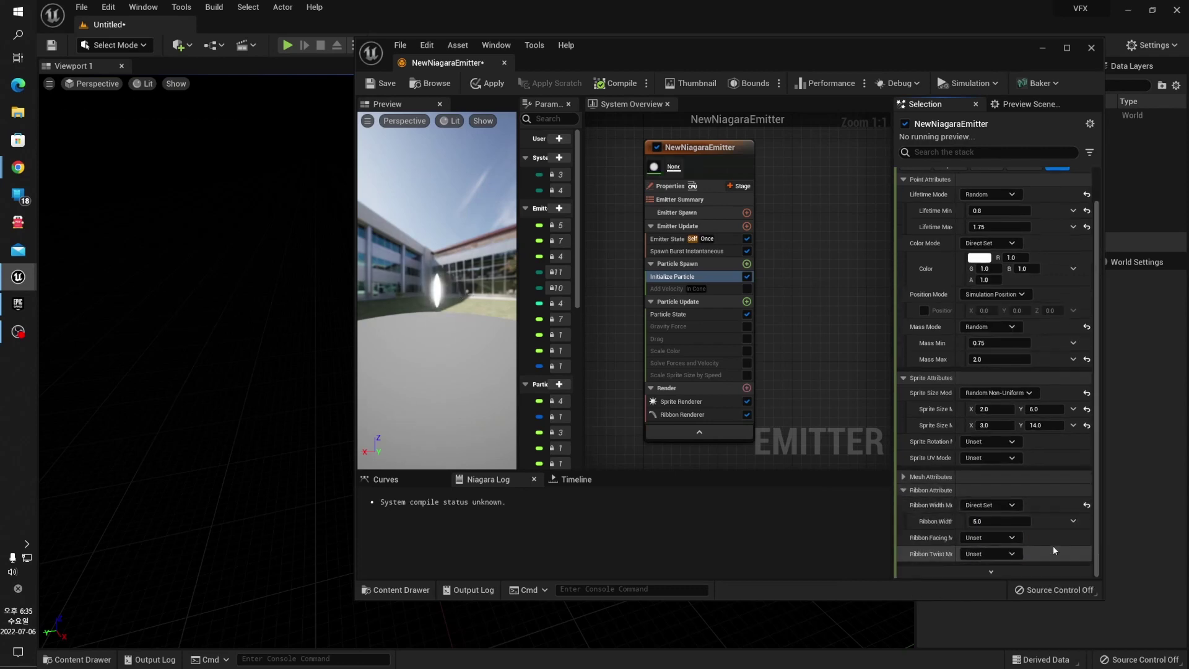
pyautogui.click(990, 538)
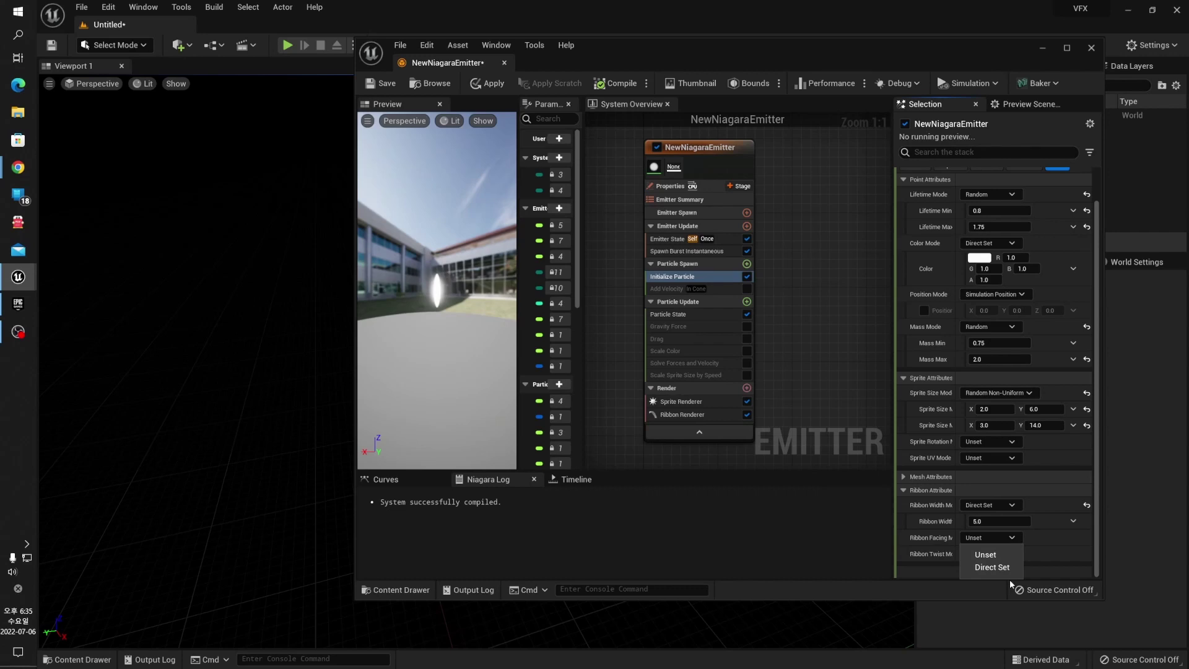
pyautogui.click(992, 567)
pyautogui.scroll(-1, 1026, 551)
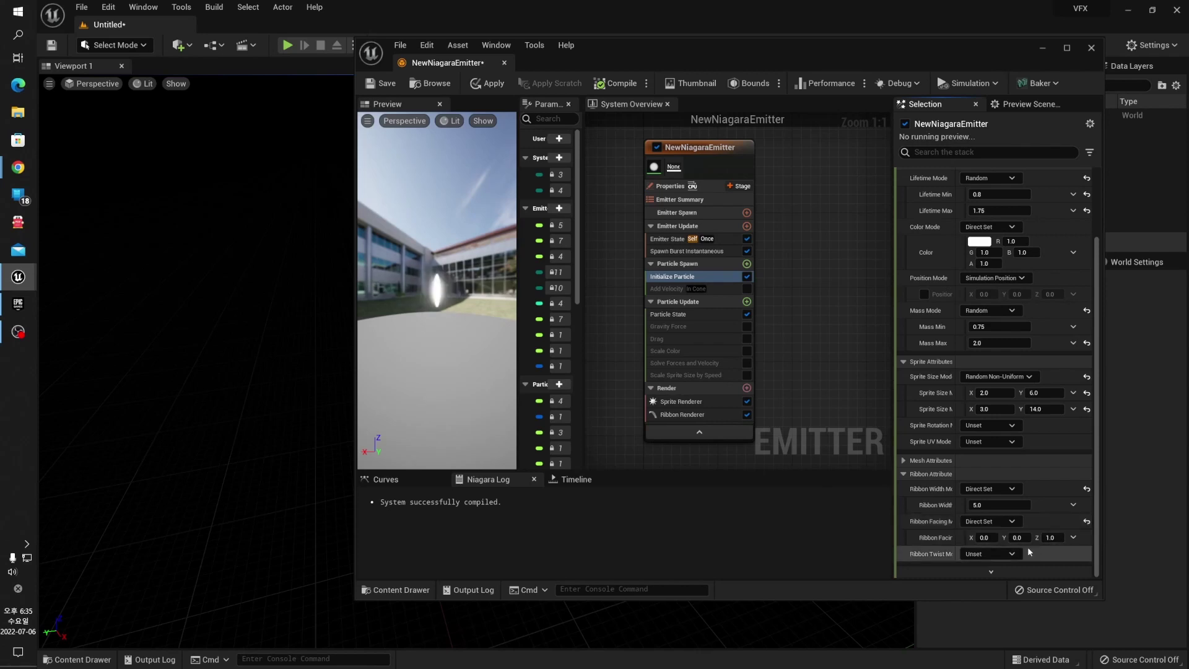
pyautogui.click(1003, 554)
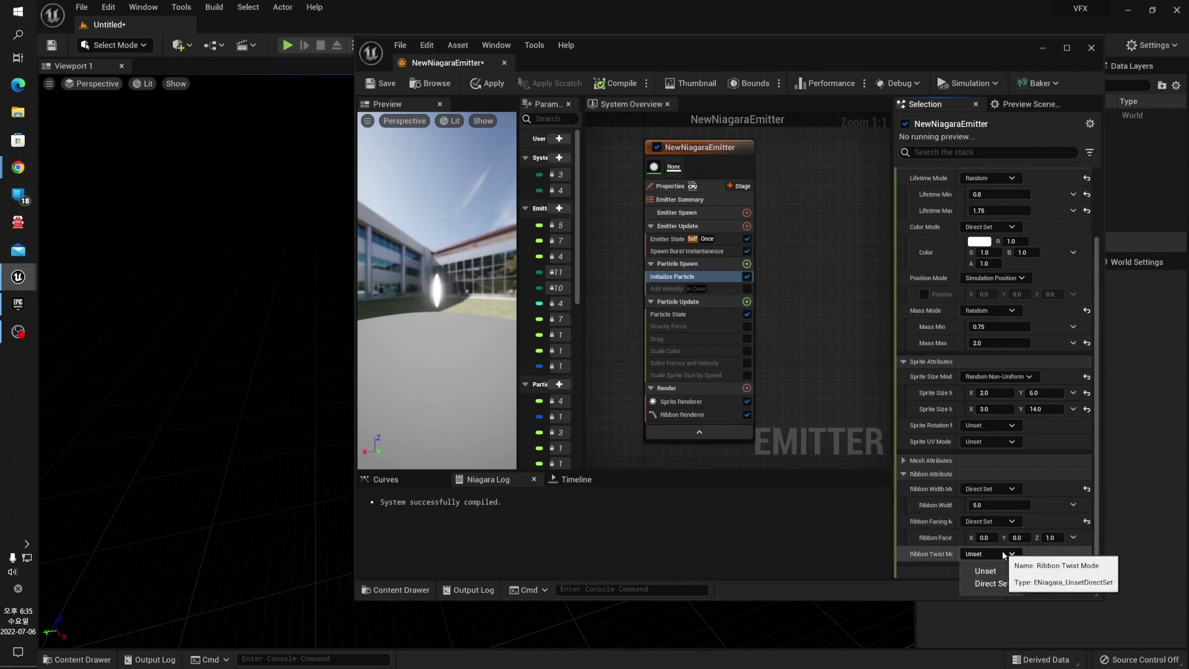
pyautogui.click(1085, 523)
pyautogui.click(1083, 508)
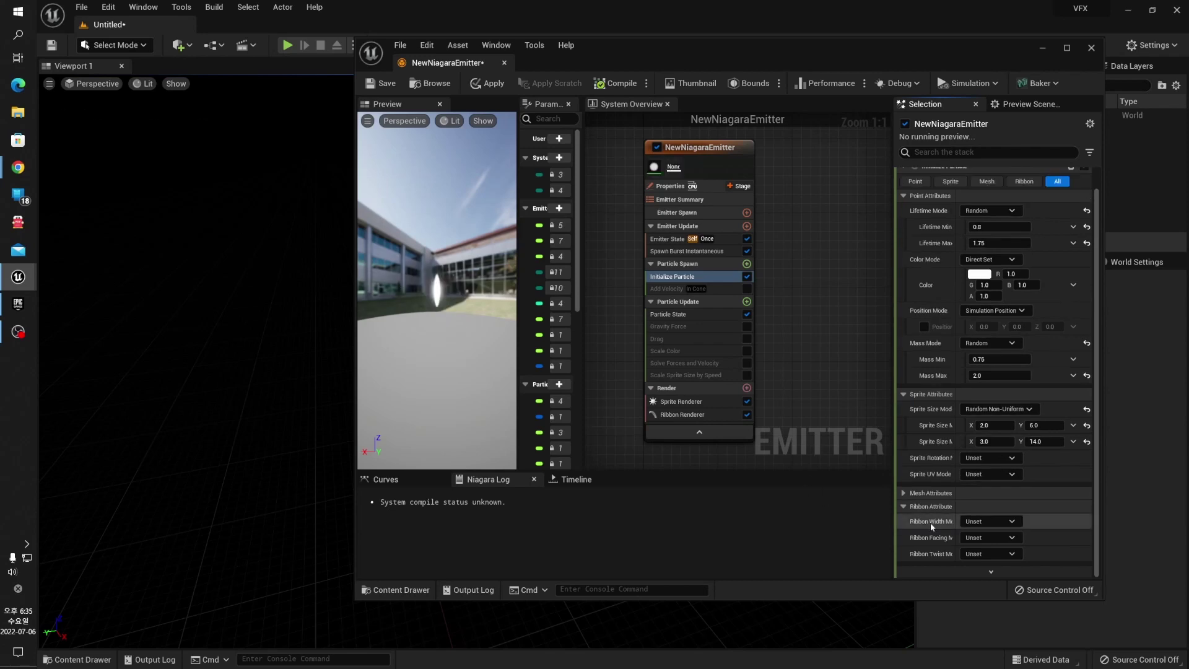
pyautogui.click(905, 507)
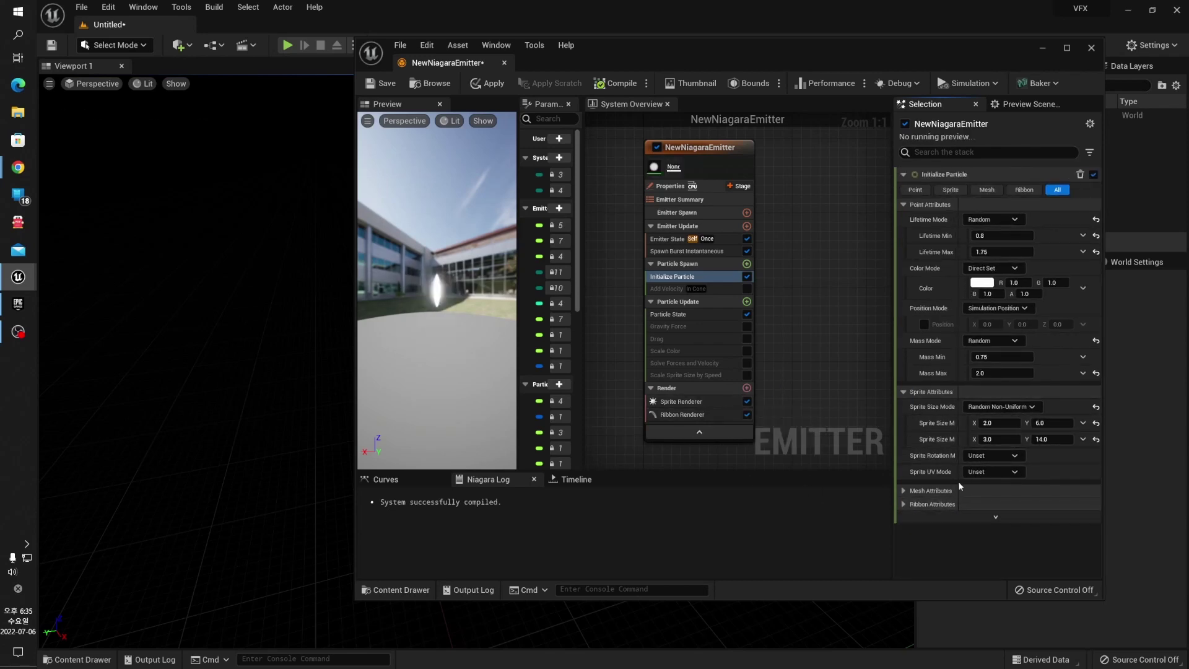
# Delete the Ribbon Renderer from the emitter's Render stage.
pyautogui.click(728, 419)
pyautogui.rightClick(727, 419)
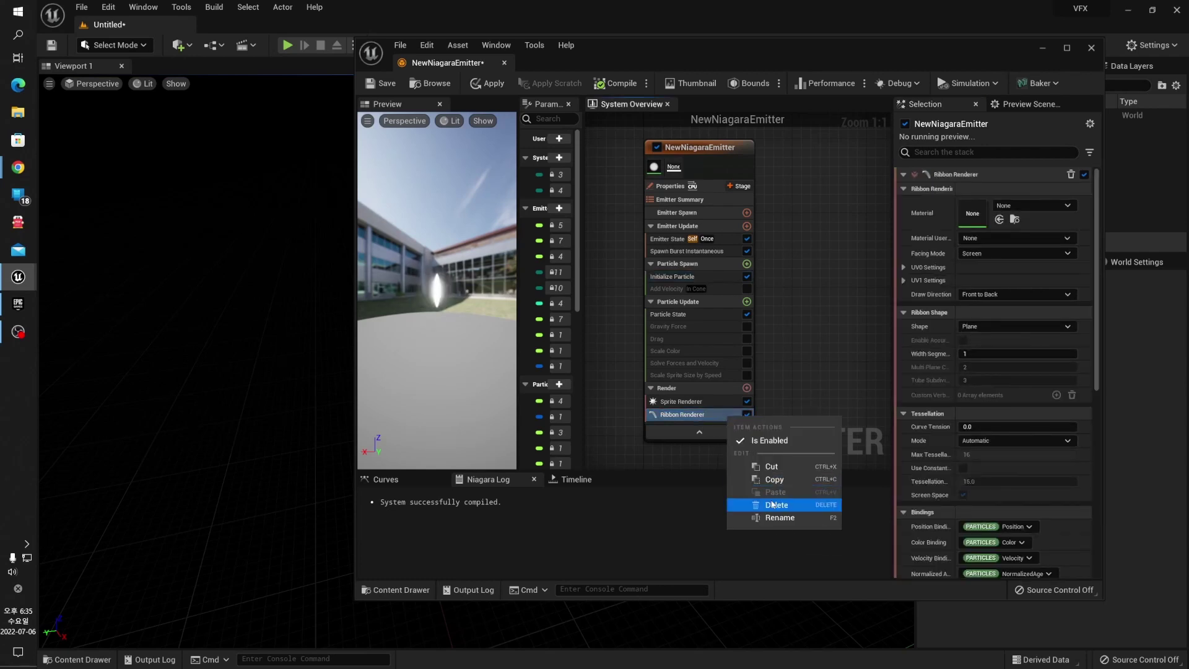
pyautogui.click(773, 505)
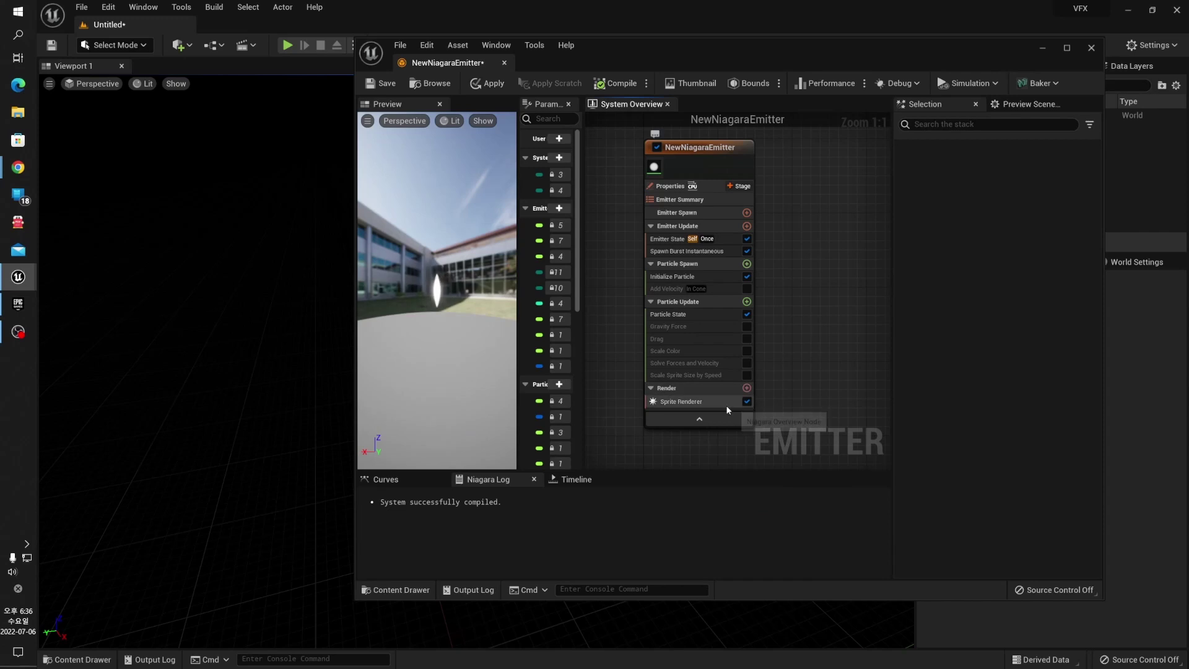
# Enable the Add Velocity module in Particle Spawn and fix its unmet dependency by enabling Solve Forces and Velocity.
pyautogui.click(681, 277)
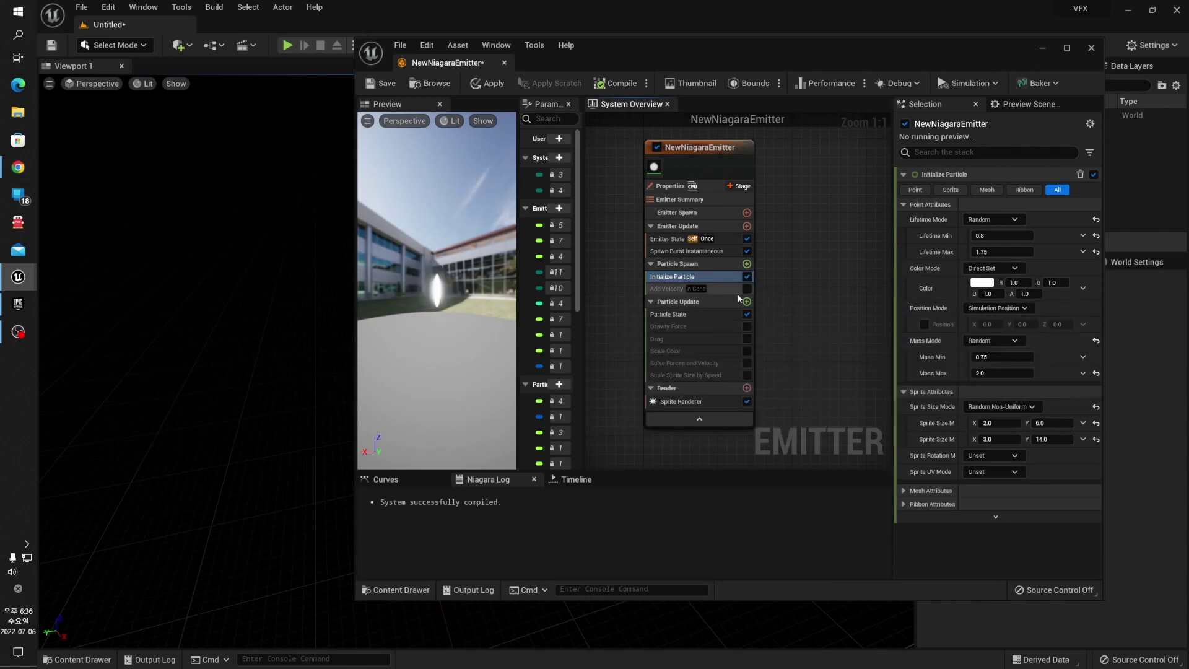
pyautogui.click(681, 288)
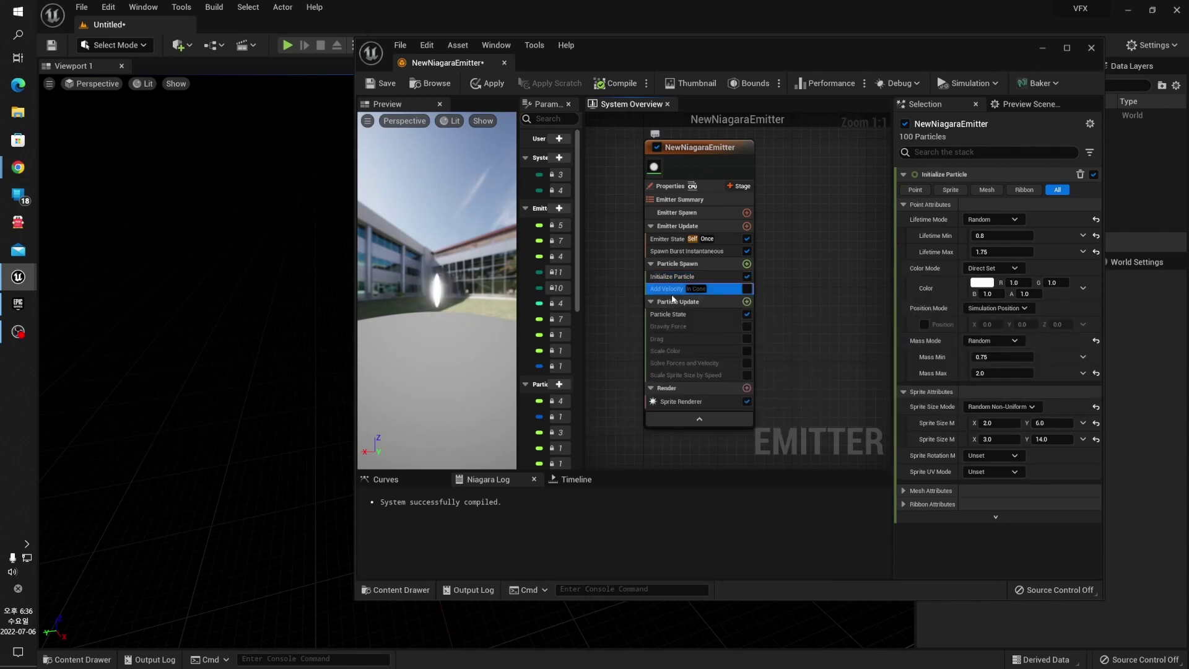
pyautogui.click(749, 289)
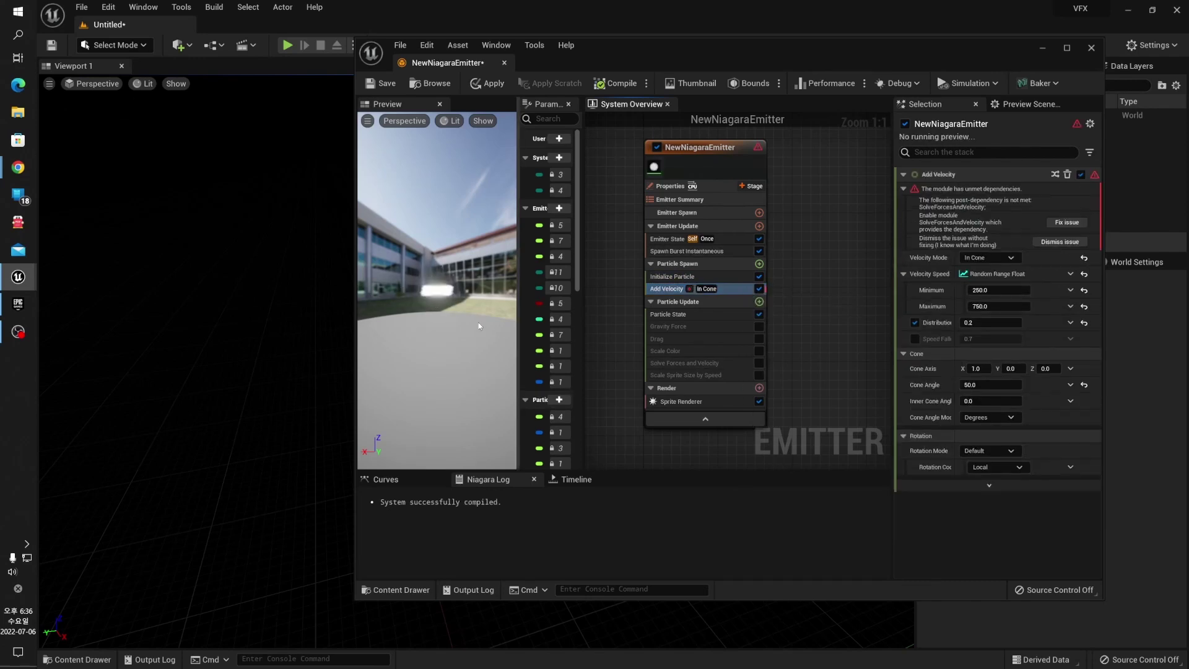
pyautogui.moveTo(478, 322); pyautogui.dragTo(422, 273)
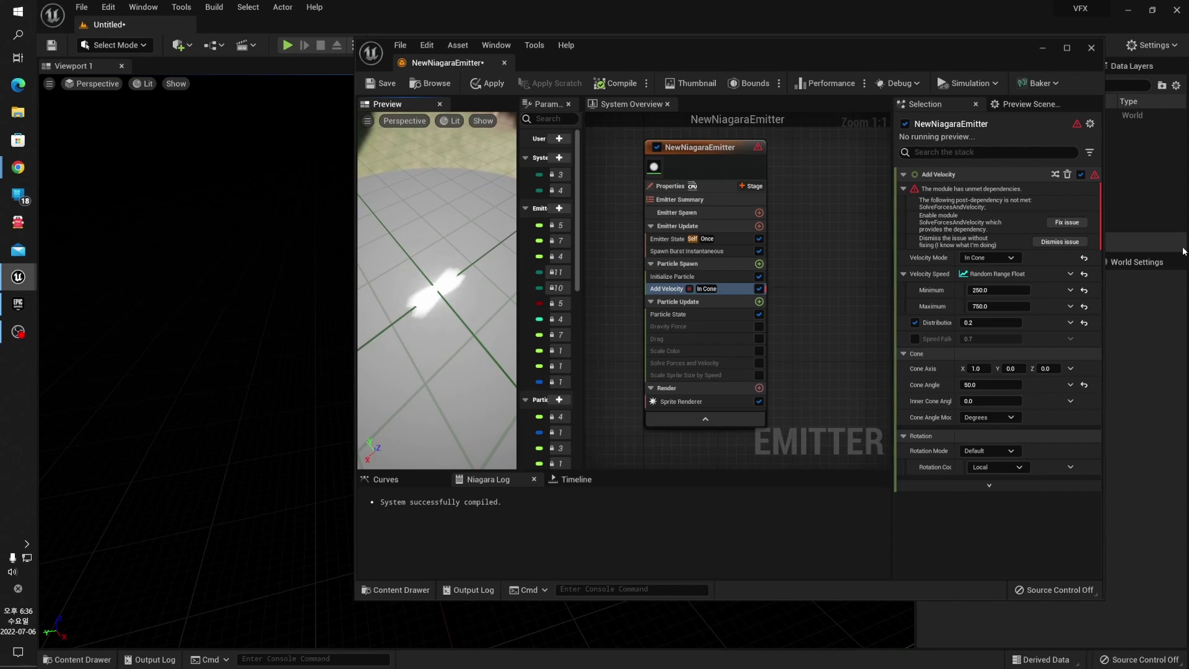
pyautogui.click(1067, 223)
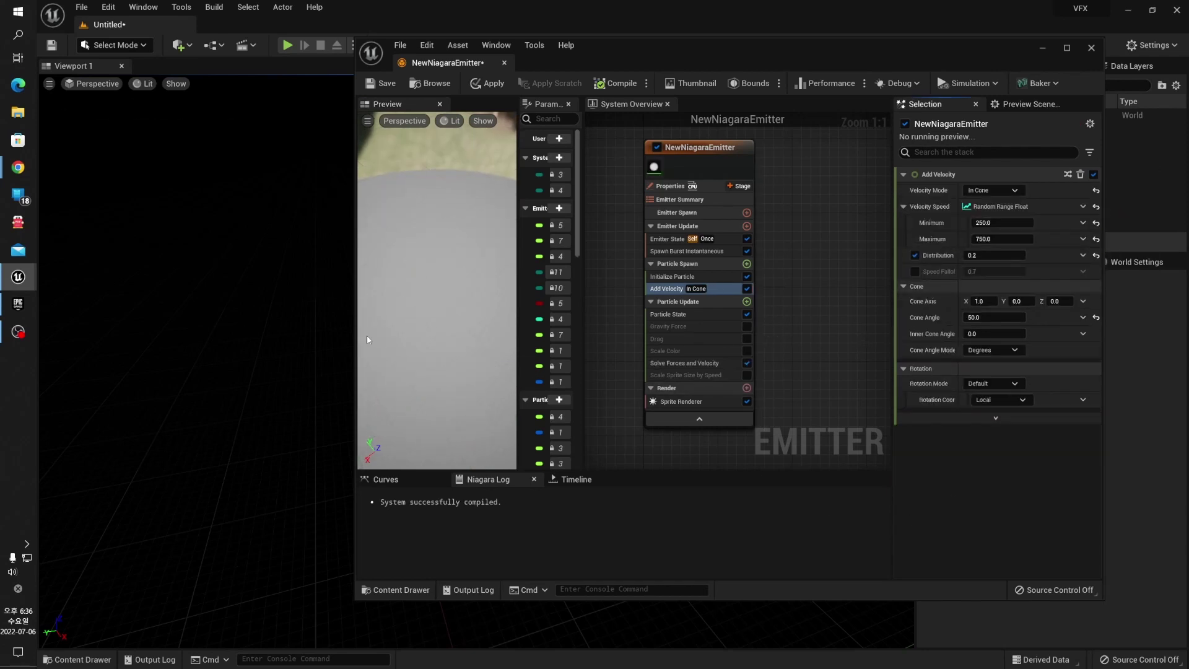
# Widen the emitter editor window and enlarge its Parameters and Preview areas.
pyautogui.moveTo(354, 334); pyautogui.dragTo(209, 339)
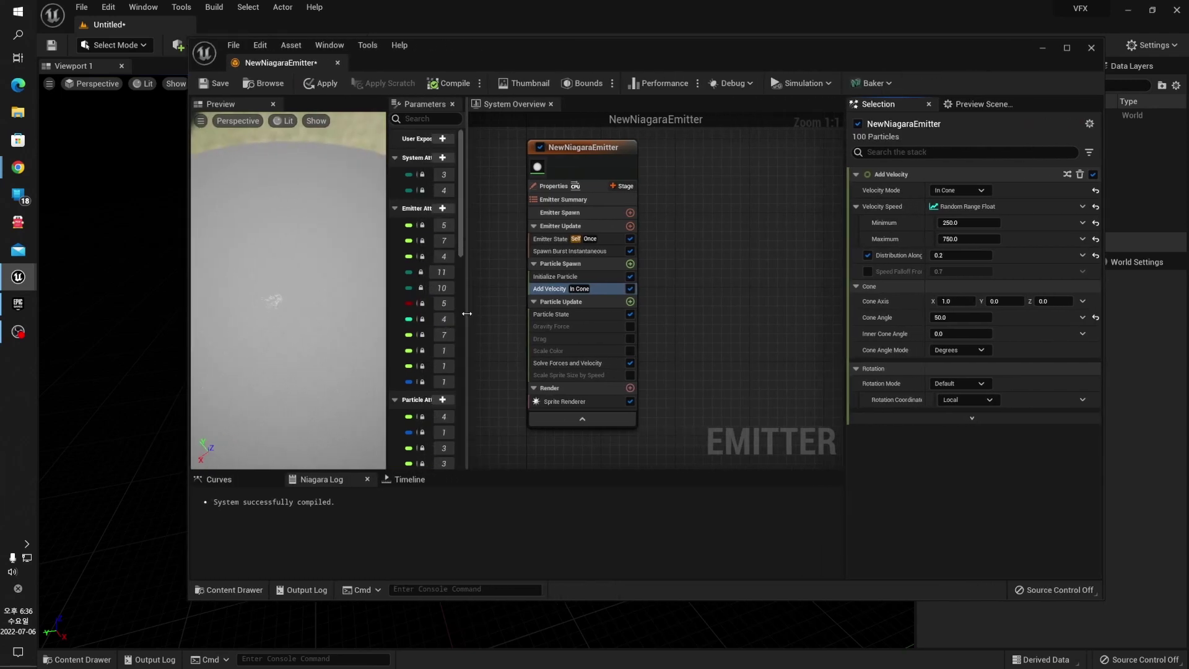
pyautogui.moveTo(466, 313); pyautogui.dragTo(548, 314)
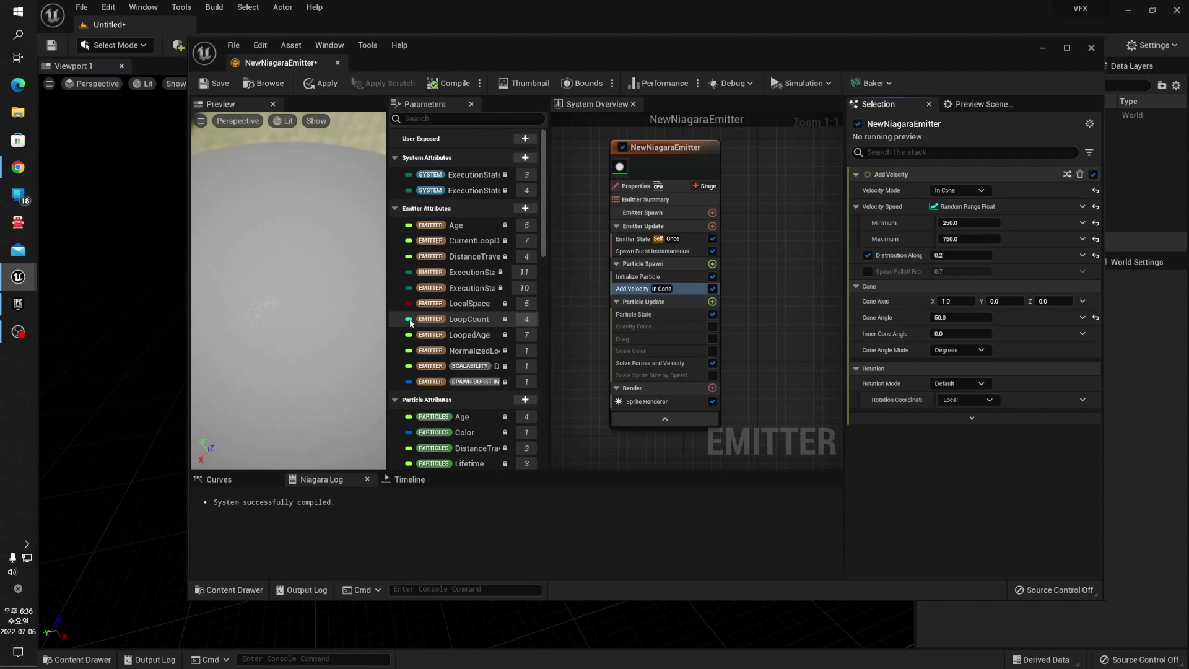
pyautogui.moveTo(387, 316); pyautogui.dragTo(444, 316)
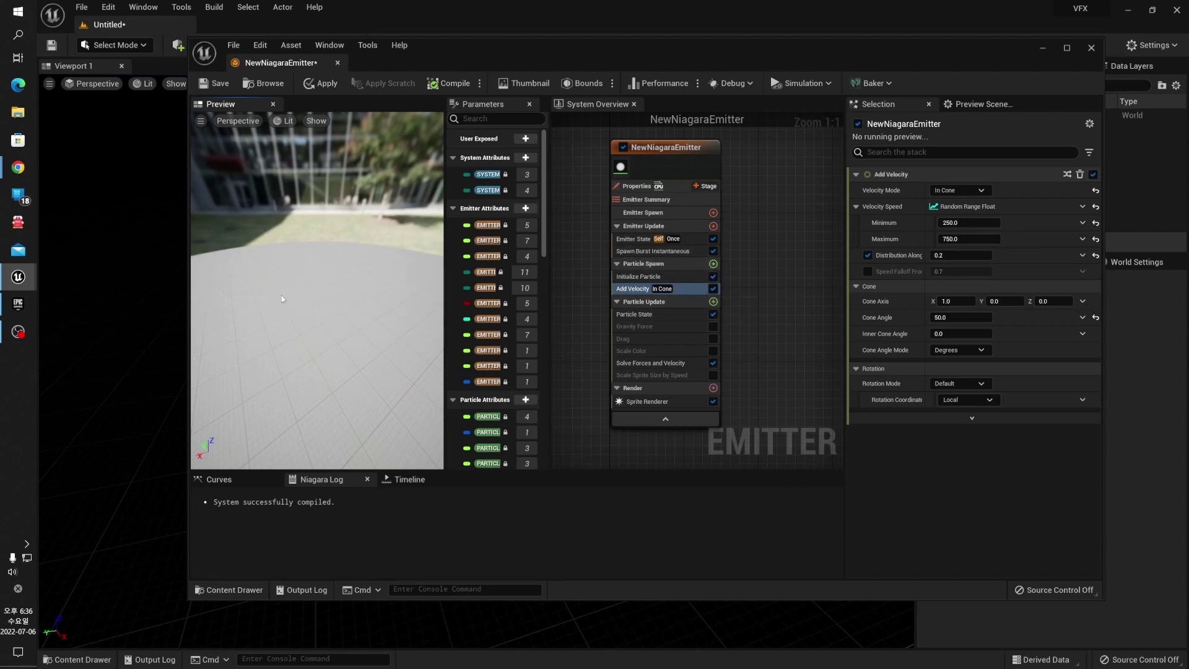
# Try the Linear Velocity Mode in Add Velocity and examine the Y component of its Velocity vector.
pyautogui.click(959, 191)
pyautogui.click(954, 207)
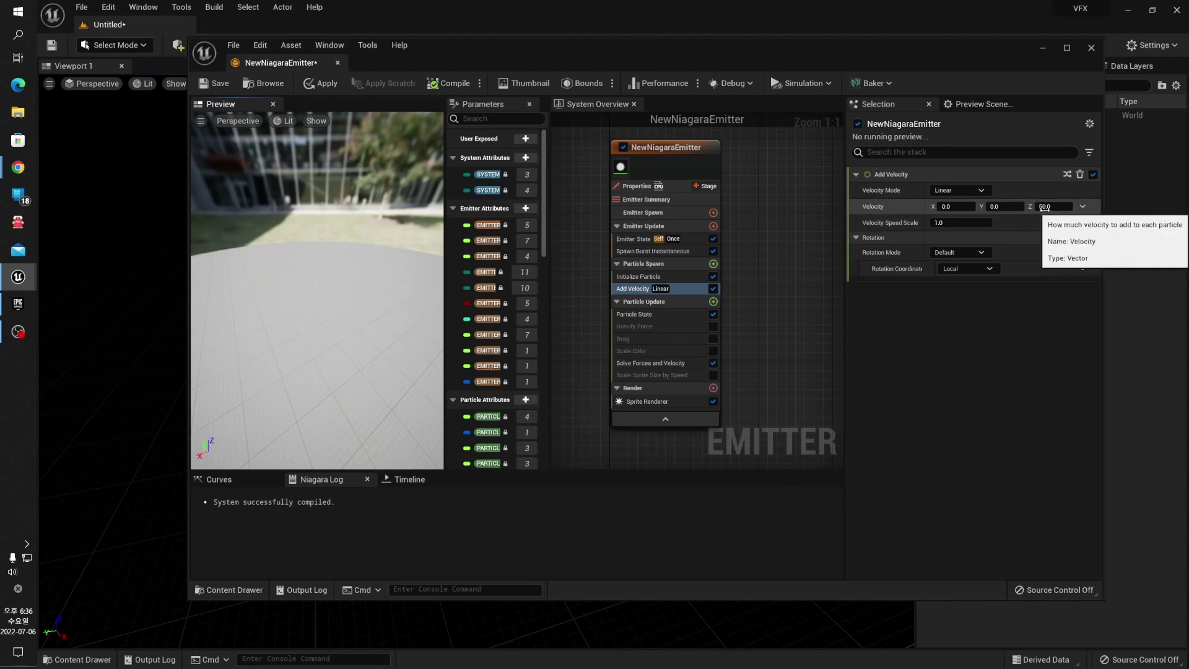
pyautogui.click(1004, 207)
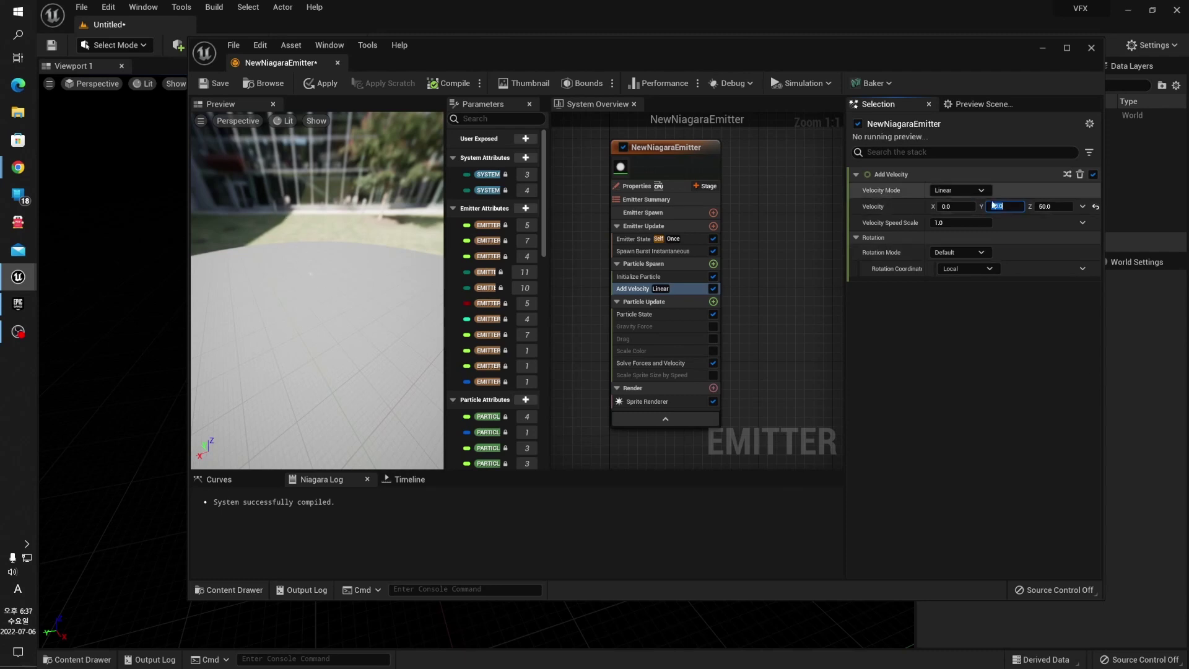
pyautogui.click(1009, 207)
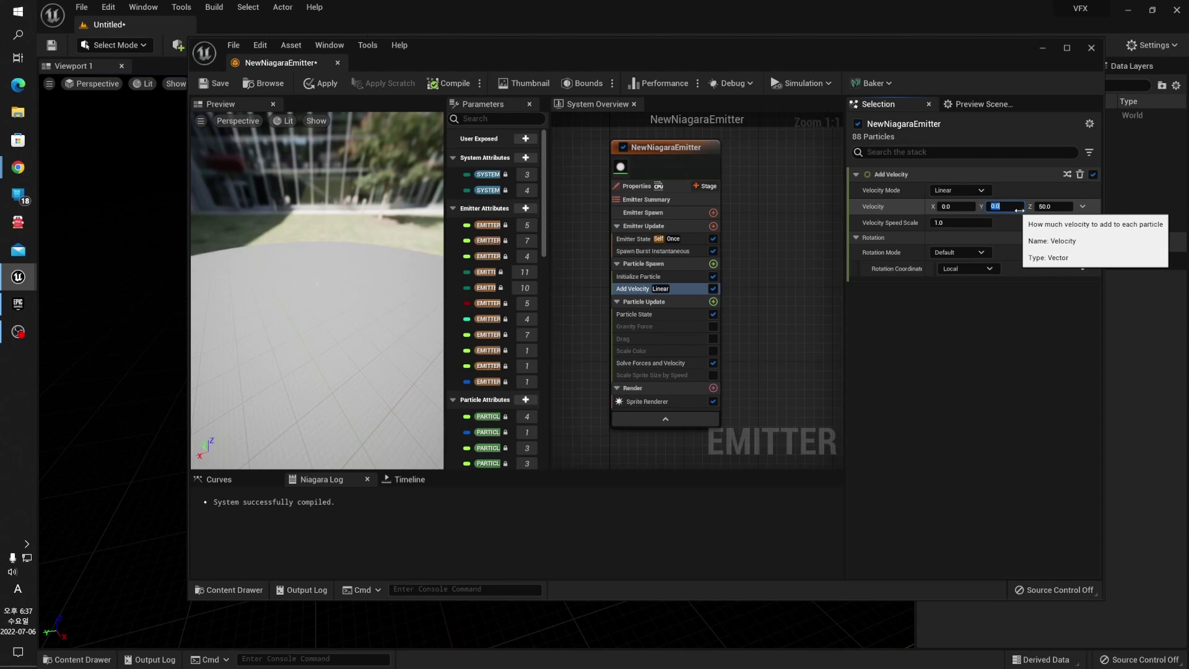
# Try the From Point Velocity Mode in Add Velocity, check the particles in the preview, and return the mode to In Cone.
pyautogui.click(956, 190)
pyautogui.click(967, 223)
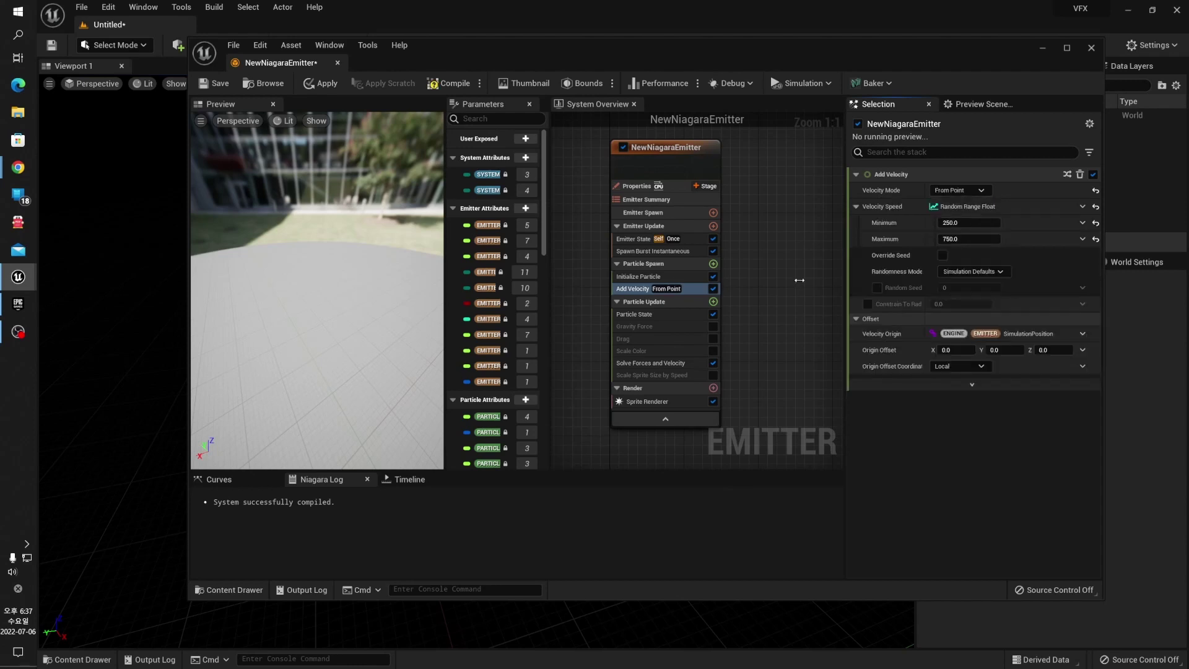
pyautogui.moveTo(312, 230)
pyautogui.mouseDown()
pyautogui.moveTo(291, 230)
pyautogui.moveTo(312, 230)
pyautogui.mouseUp()
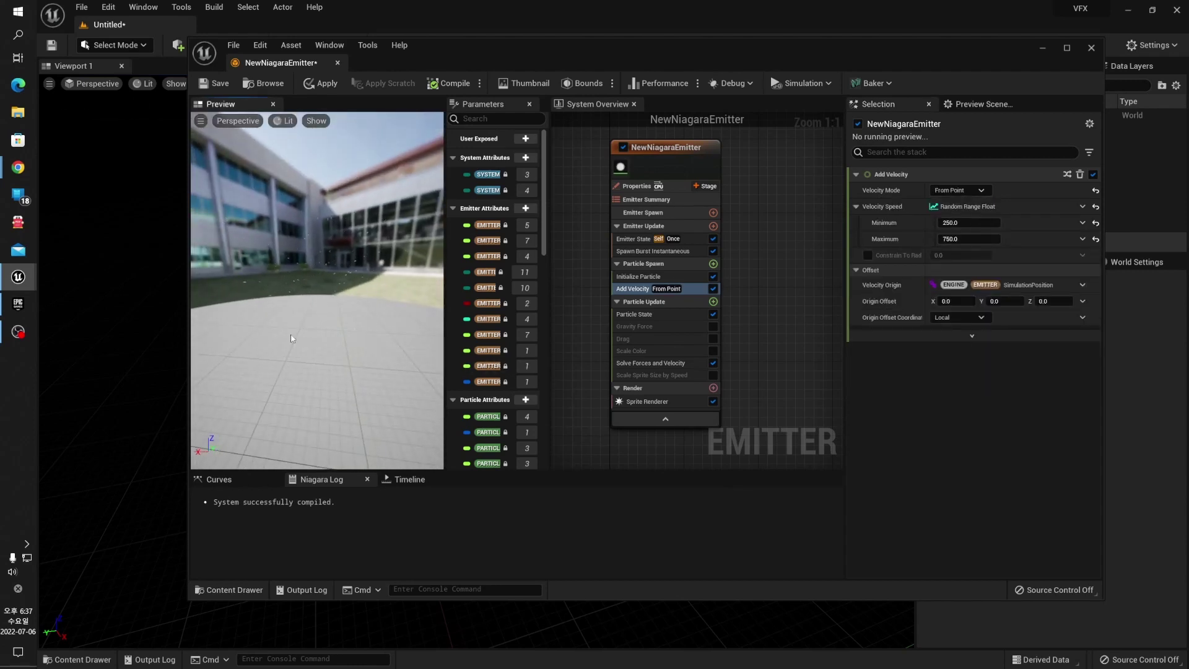
pyautogui.click(964, 191)
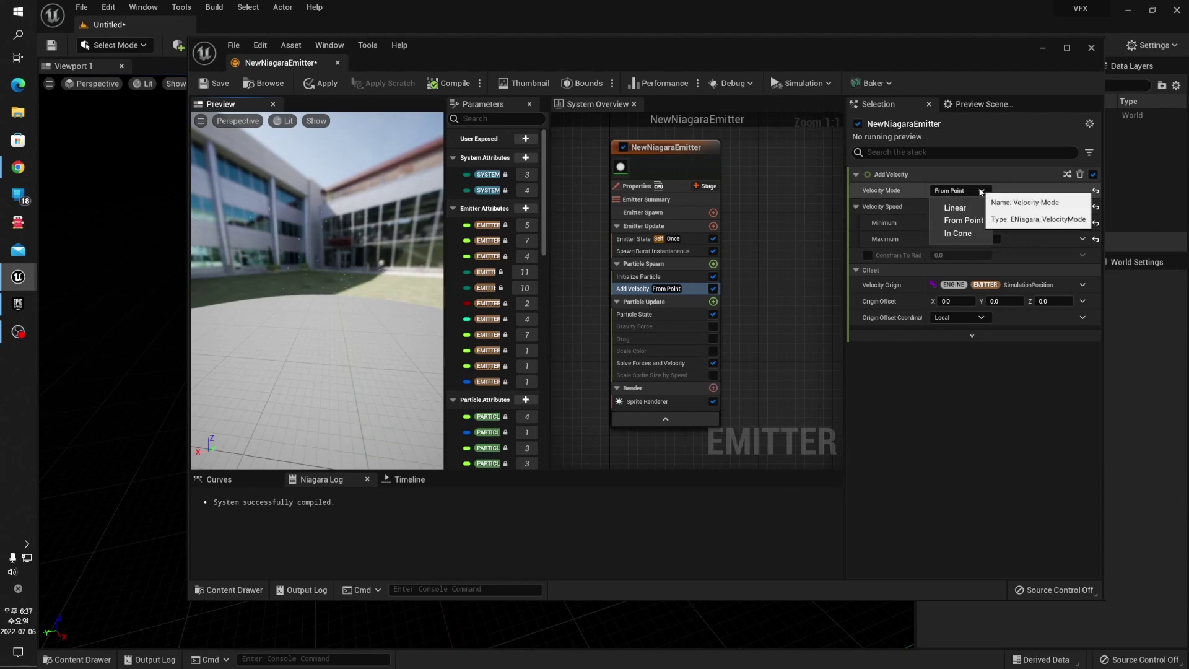
pyautogui.click(964, 220)
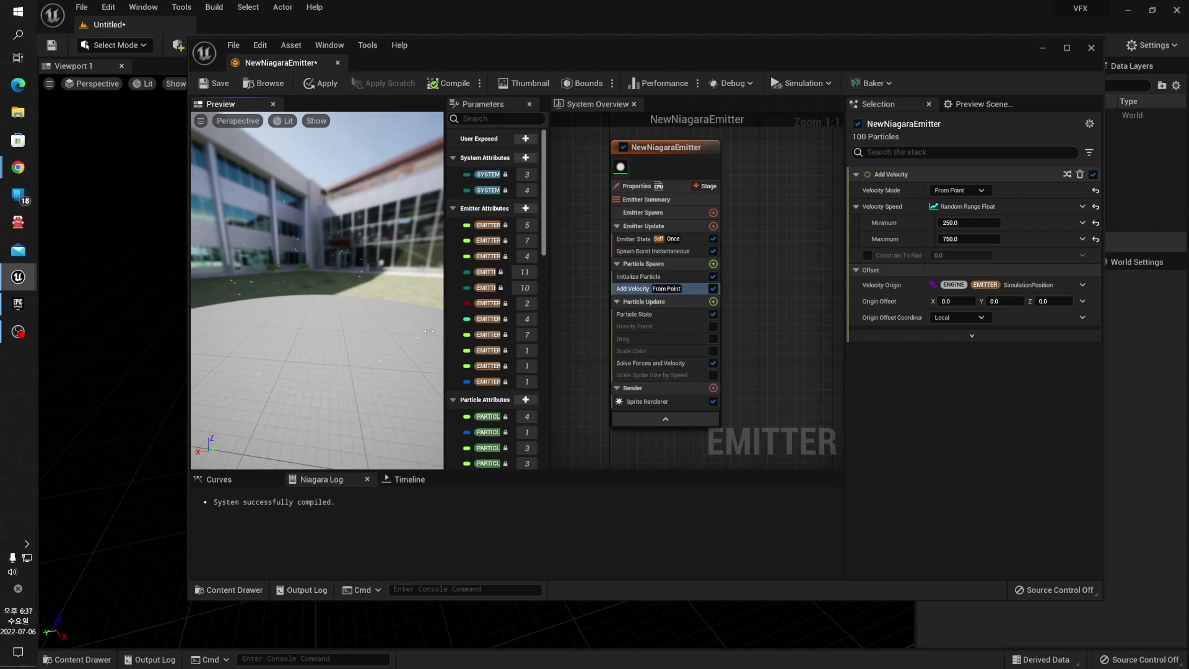
pyautogui.click(959, 190)
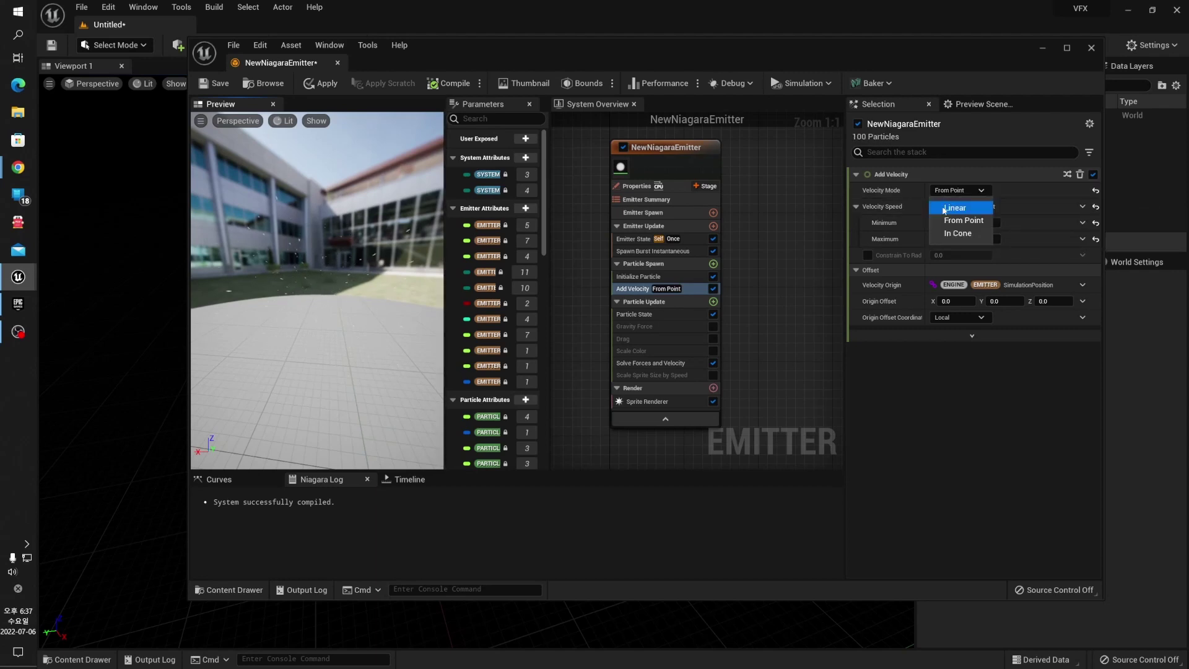
pyautogui.click(957, 233)
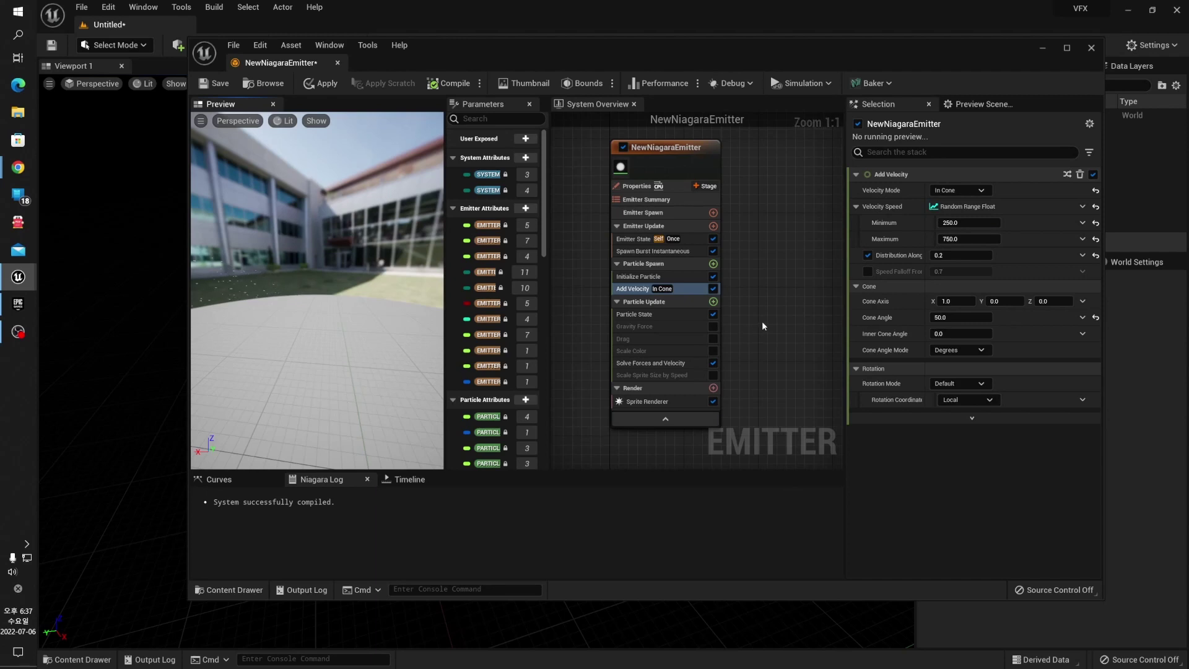
# Review the modules and settings of the Particle Spawn and Particle Update groups in the emitter stack.
pyautogui.moveTo(762, 327); pyautogui.dragTo(778, 274, button='right')
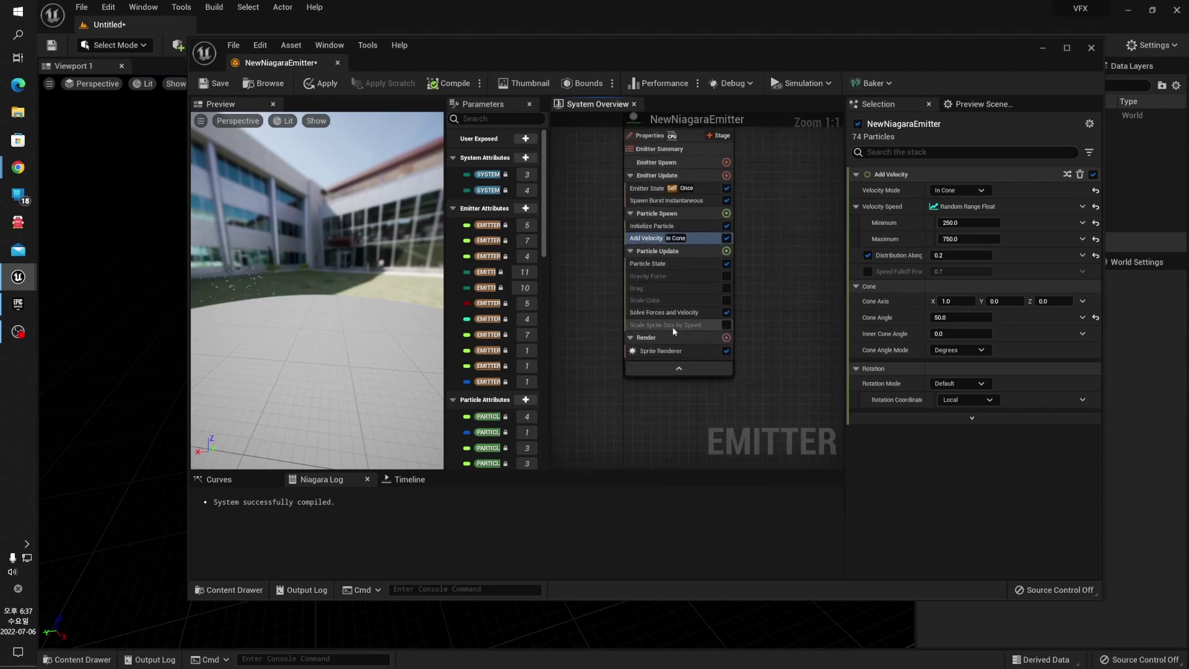
pyautogui.moveTo(657, 290)
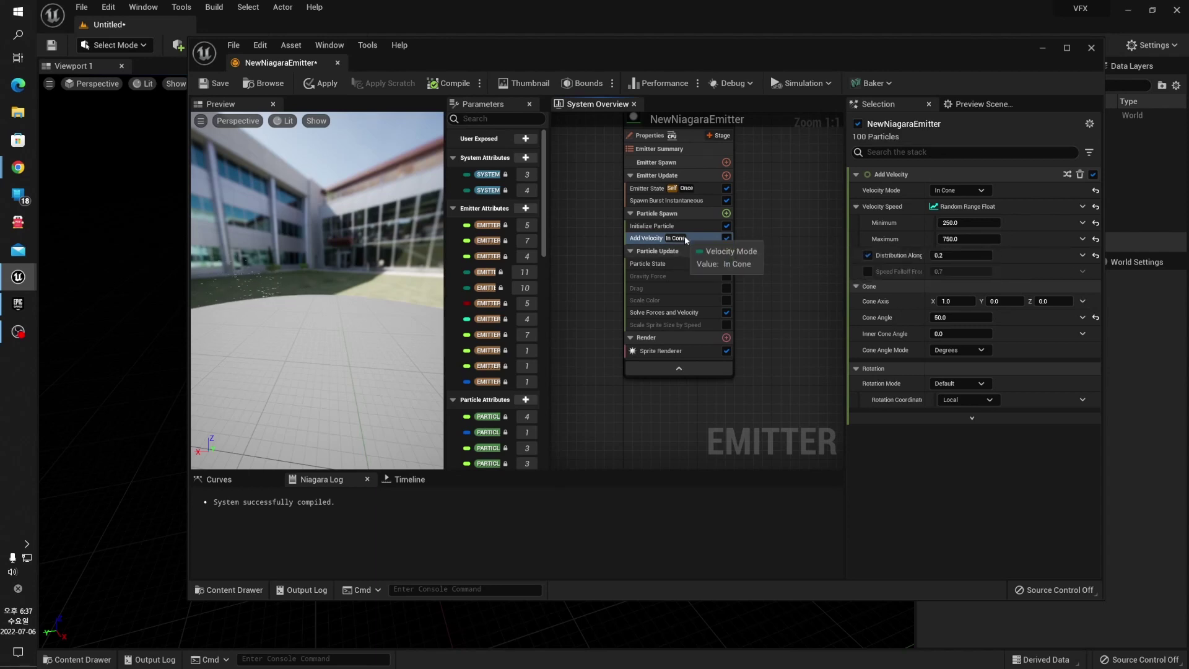
pyautogui.click(683, 217)
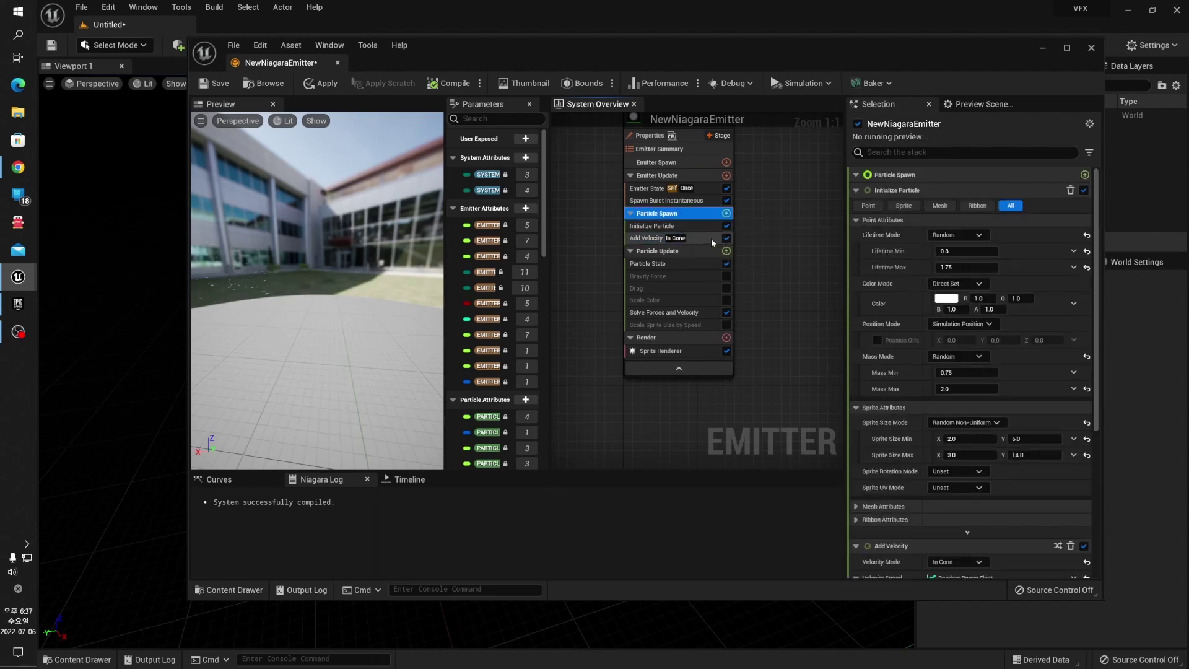
pyautogui.click(681, 226)
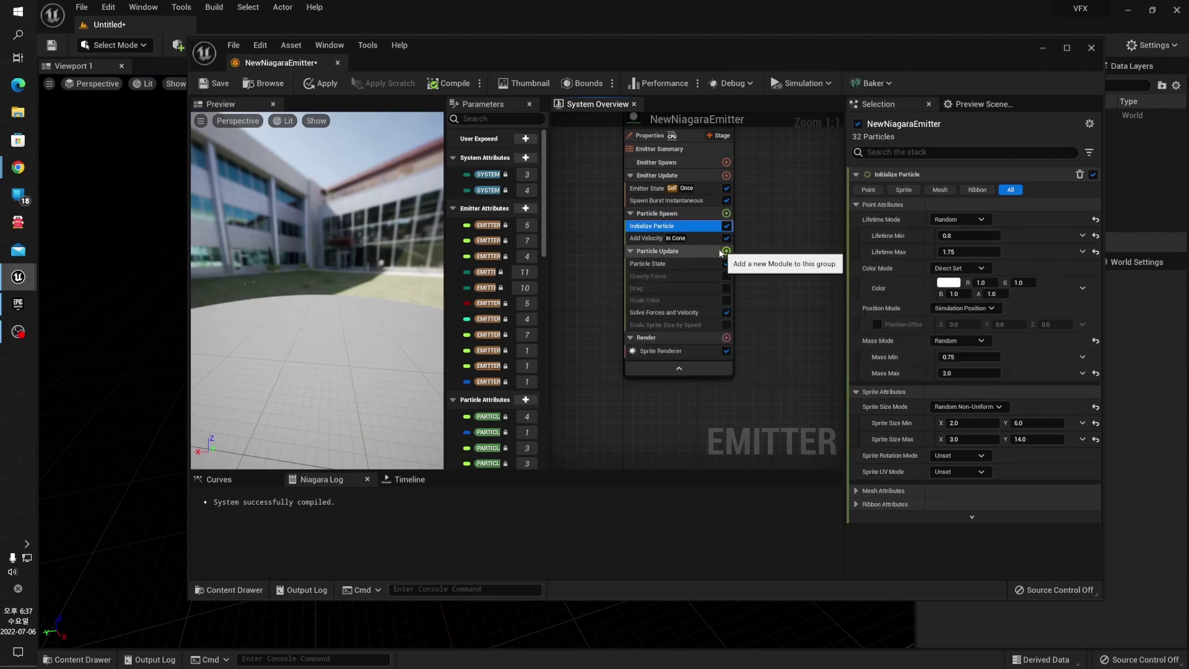
pyautogui.click(785, 242)
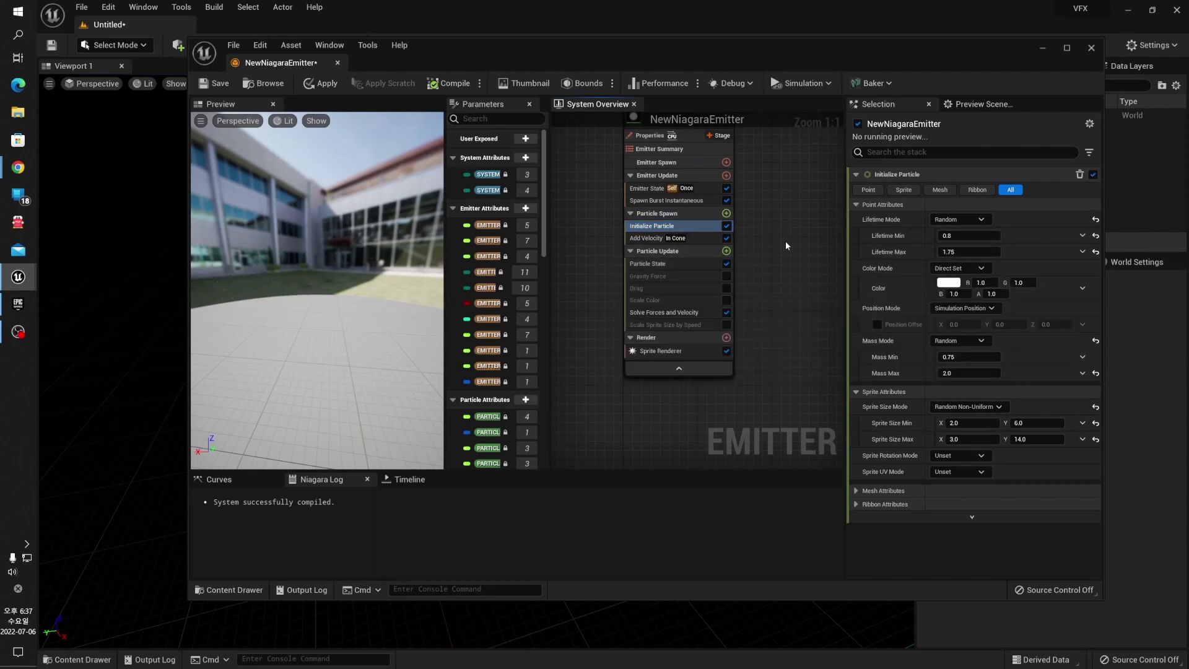
pyautogui.click(707, 254)
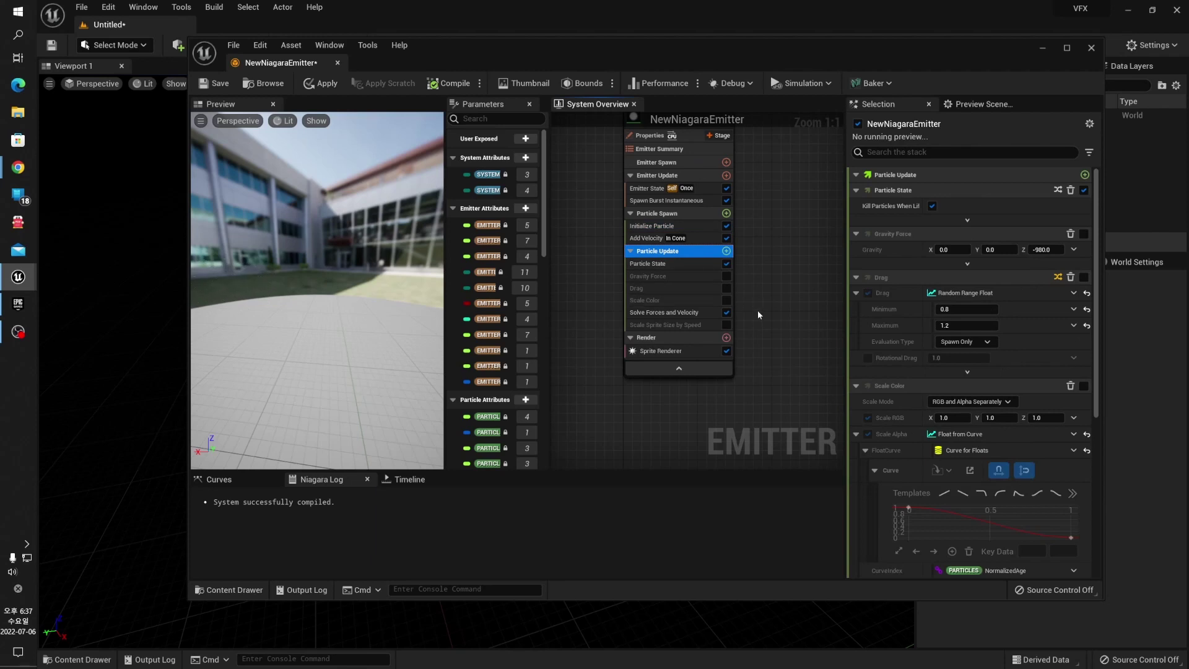
# Turn Kill Particles When Lifetime Has Elapsed off and back on in the Particle State module.
pyautogui.click(680, 266)
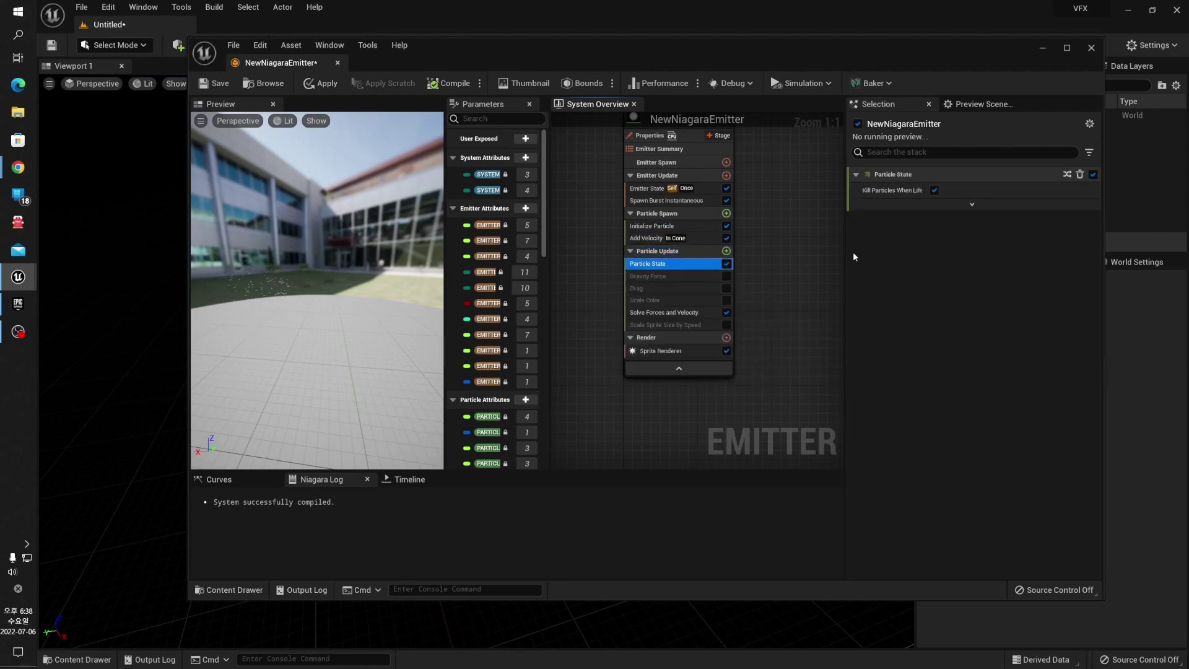
pyautogui.click(934, 190)
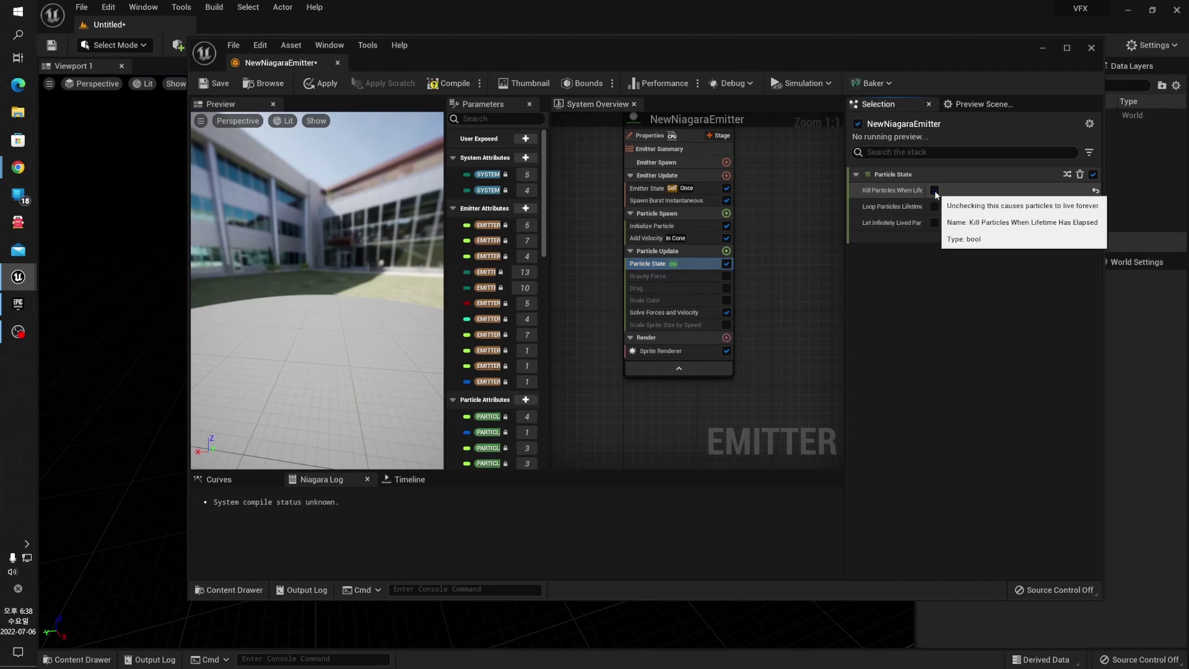
pyautogui.click(935, 191)
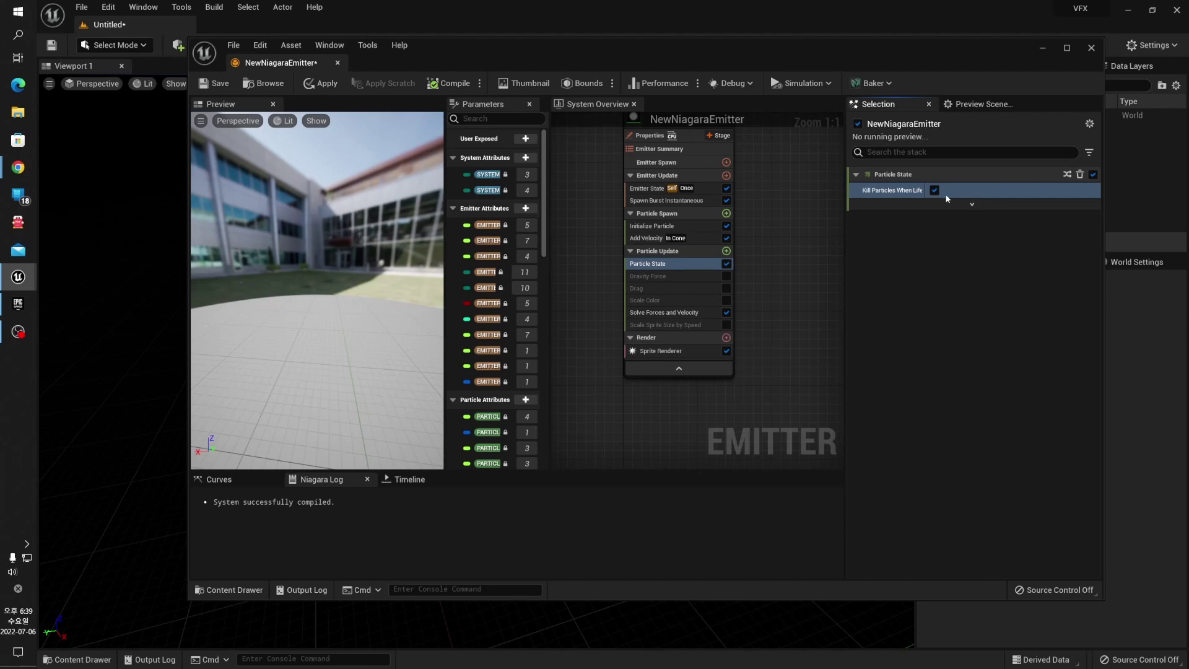
# Examine the advanced inputs of the Particle State module.
pyautogui.click(973, 204)
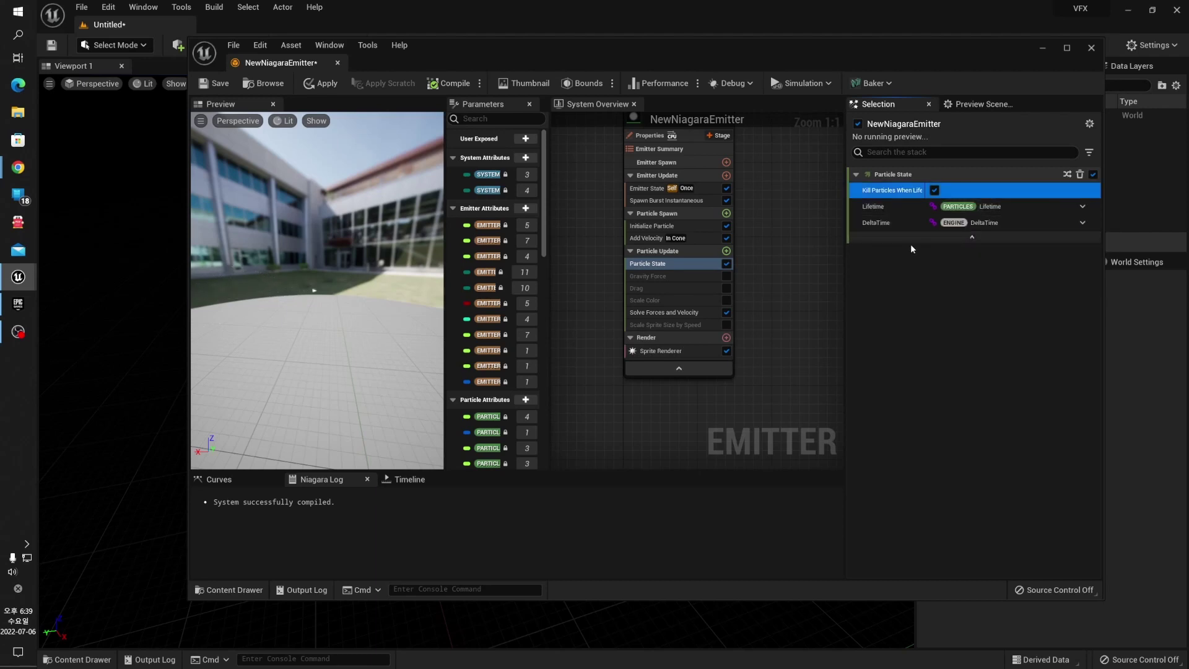
pyautogui.click(882, 327)
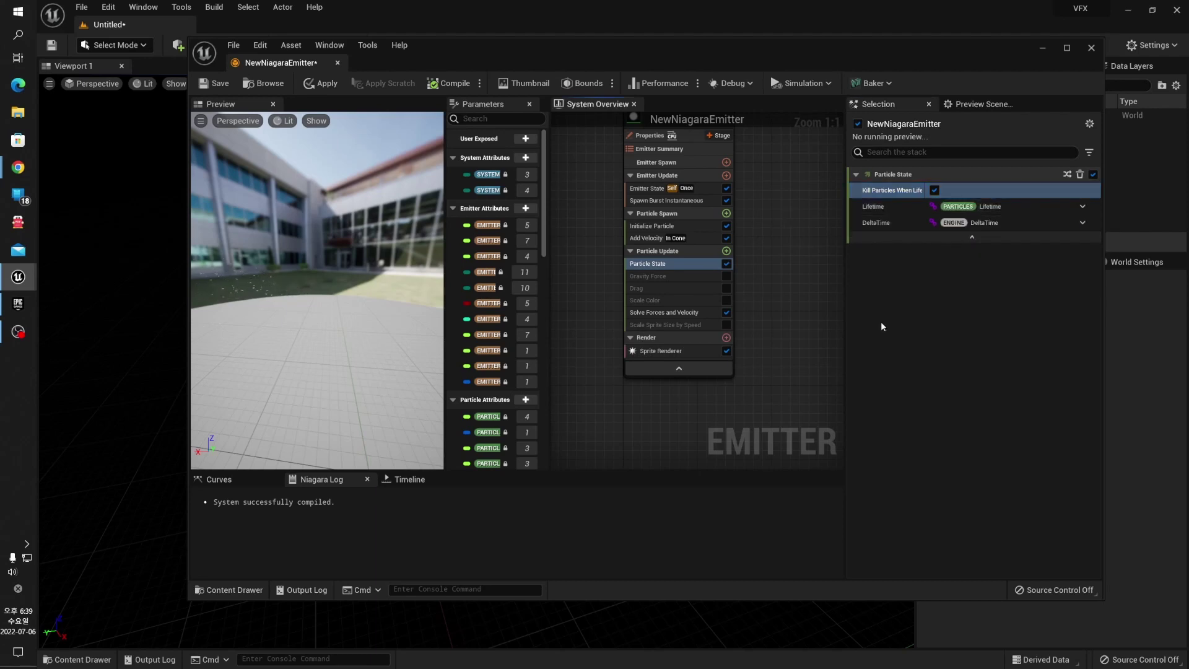
pyautogui.click(966, 238)
pyautogui.click(782, 269)
# Enable the Gravity Force module, try a Gravity Z value of 980, and return it to -980.
pyautogui.click(681, 275)
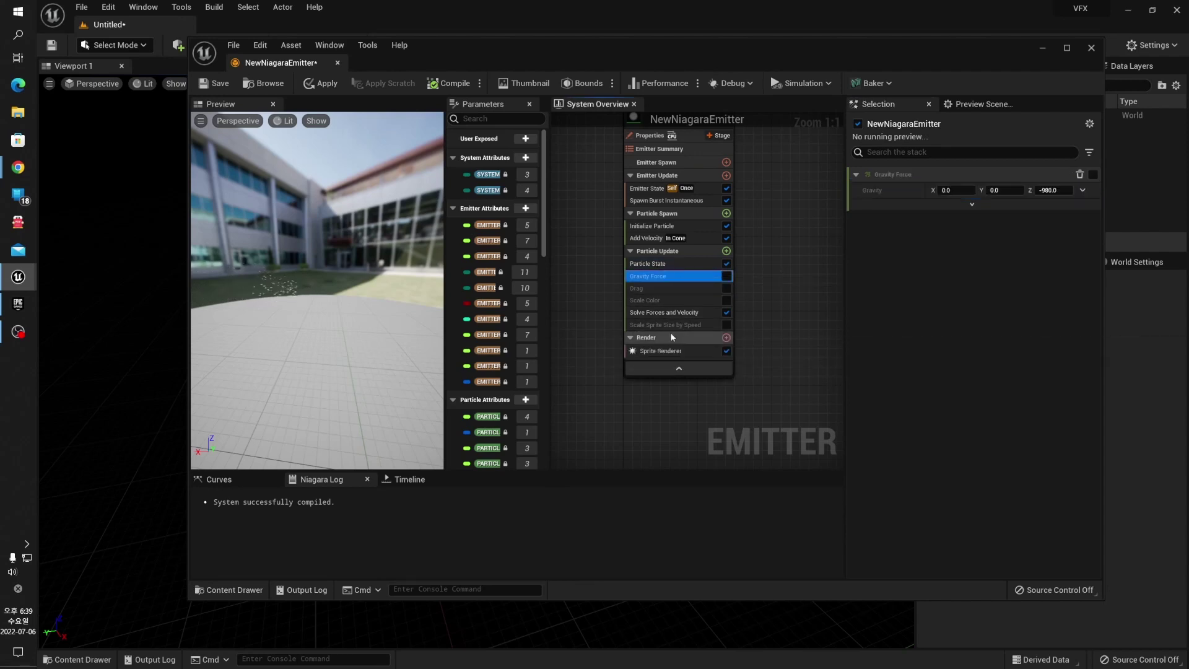
pyautogui.click(726, 276)
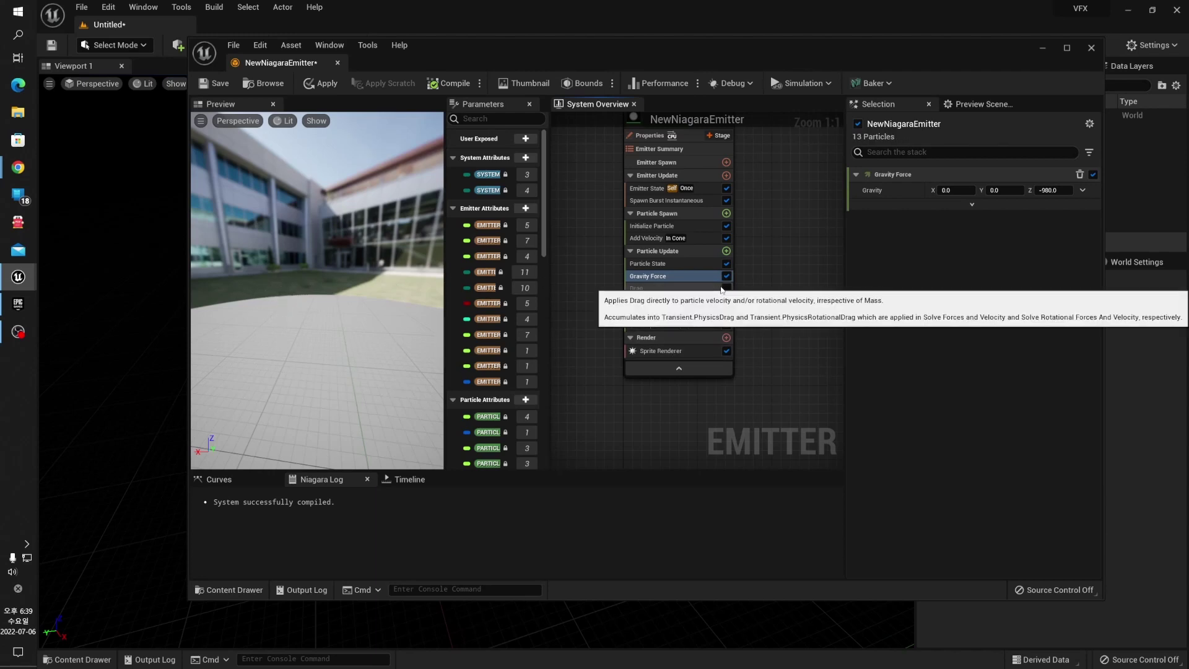
pyautogui.click(1053, 190)
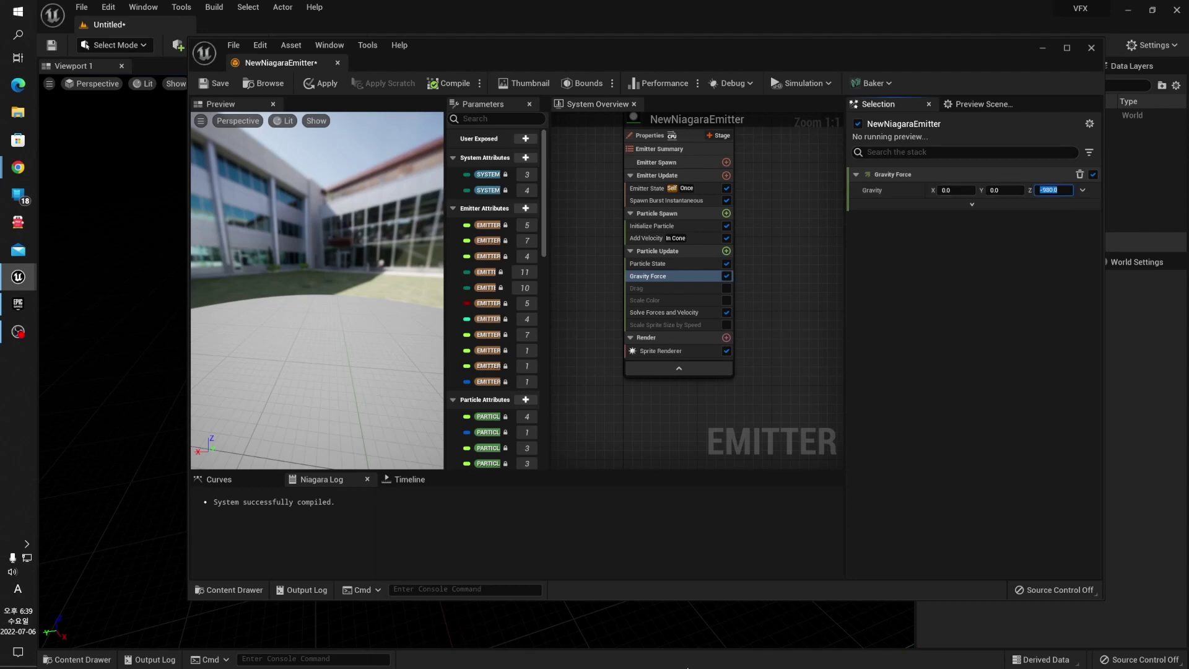
pyautogui.write('980')
pyautogui.press('Return')
pyautogui.click(1054, 190)
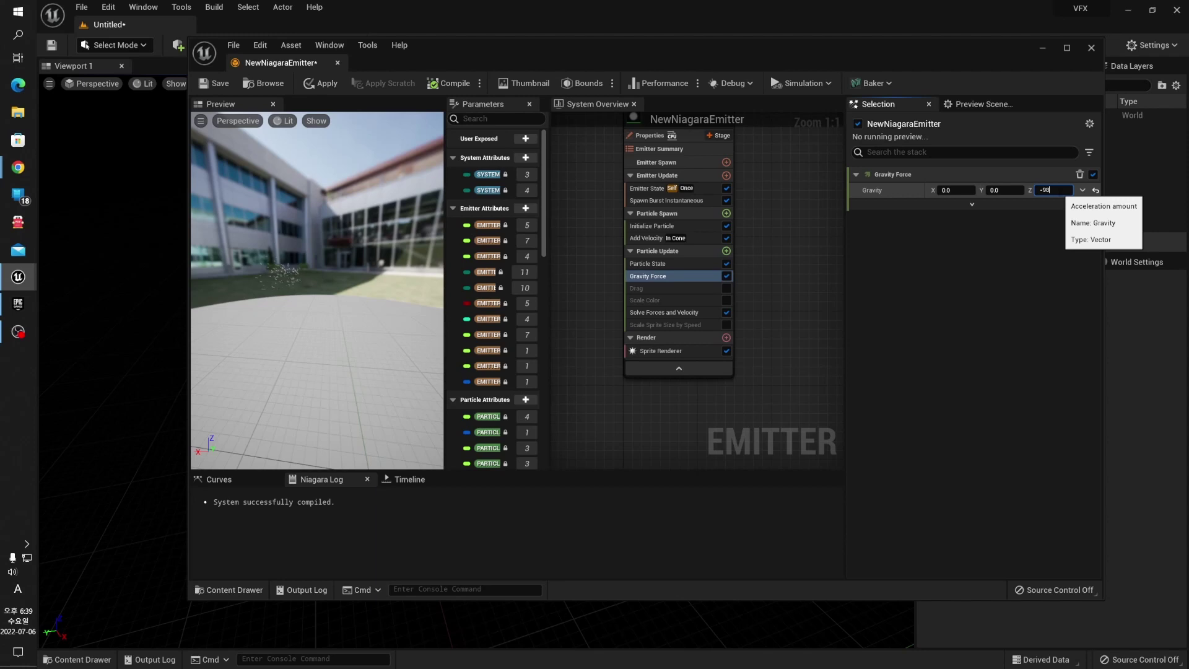
pyautogui.write('0')
pyautogui.press('Return')
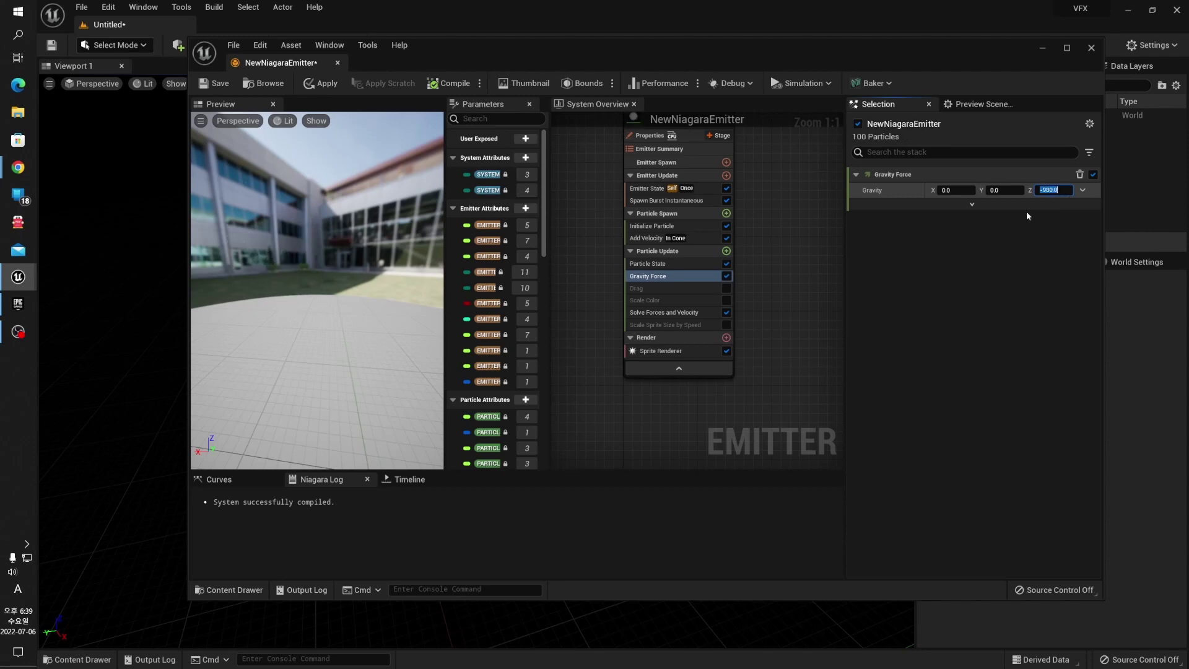
# Enable the Drag module and check the definition of drag (항력) in the browser before returning to the emitter.
pyautogui.click(726, 288)
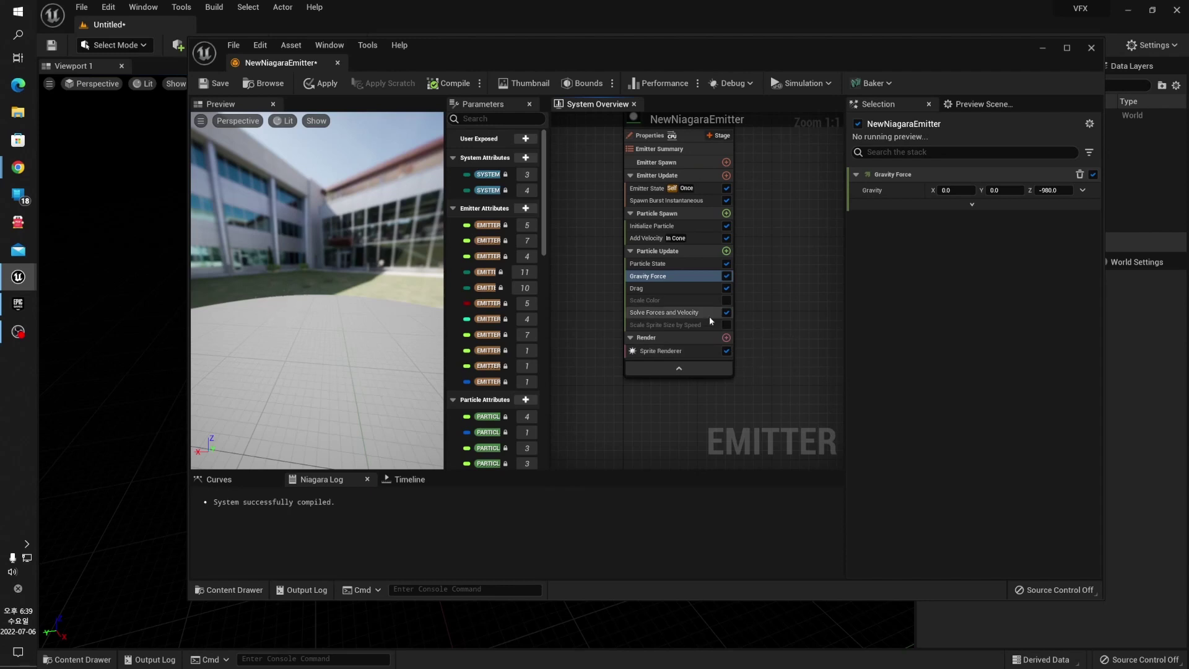
pyautogui.hotkey('alt', 'Tab')
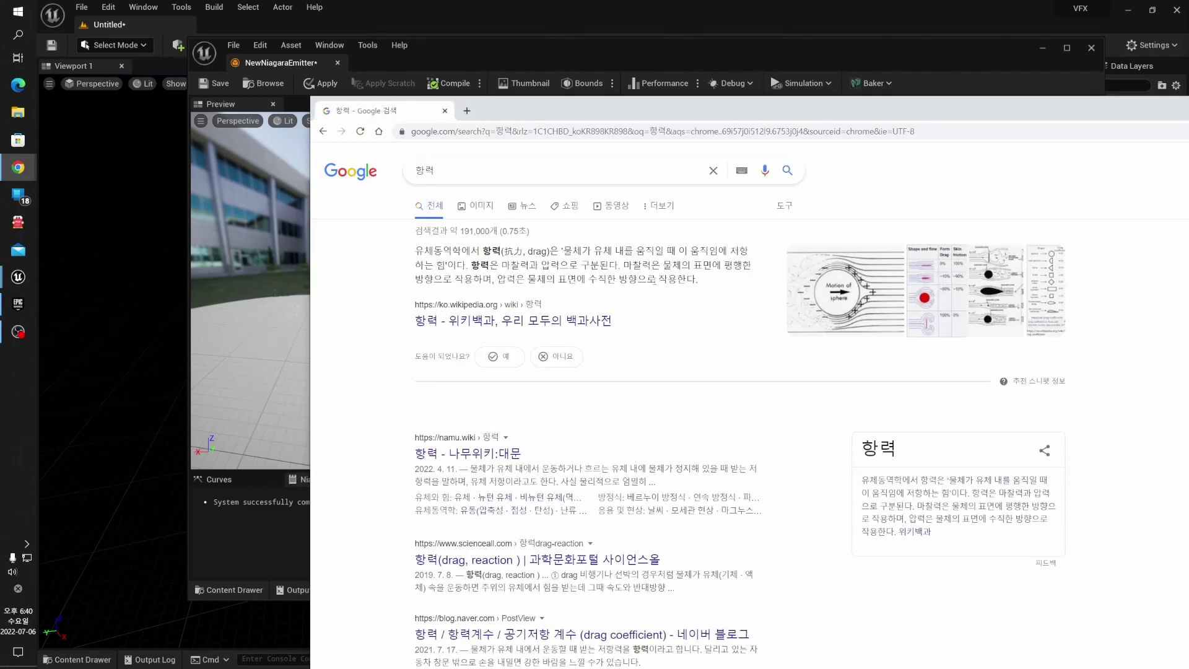
pyautogui.hotkey('alt', 'Tab')
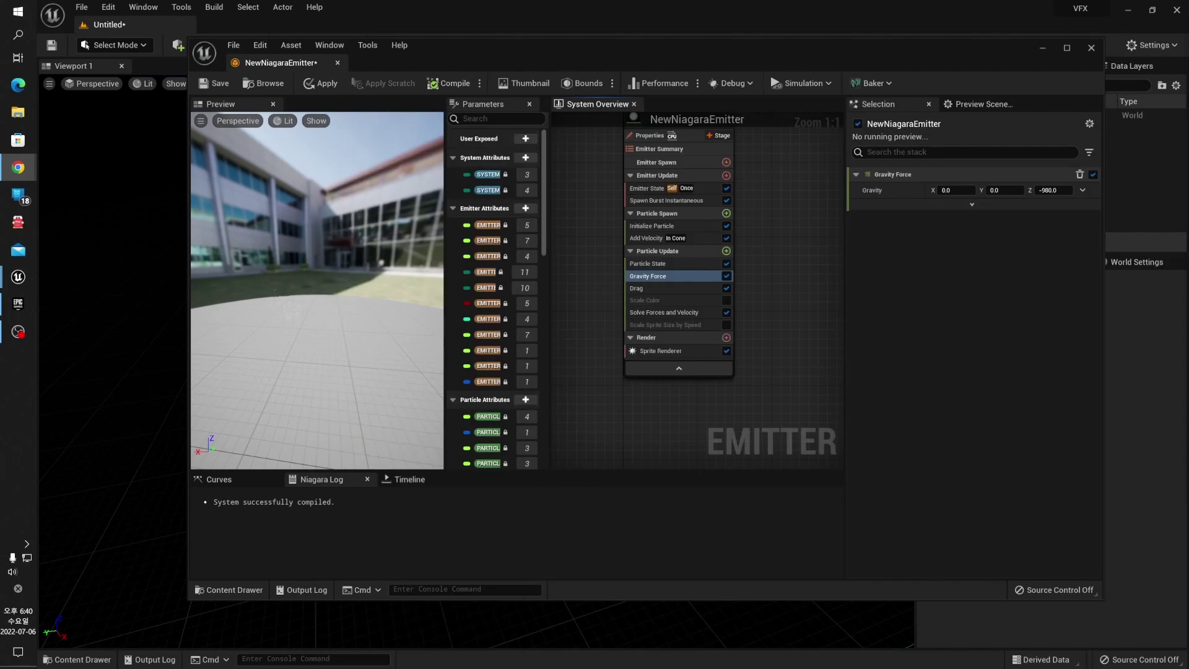
pyautogui.click(795, 259)
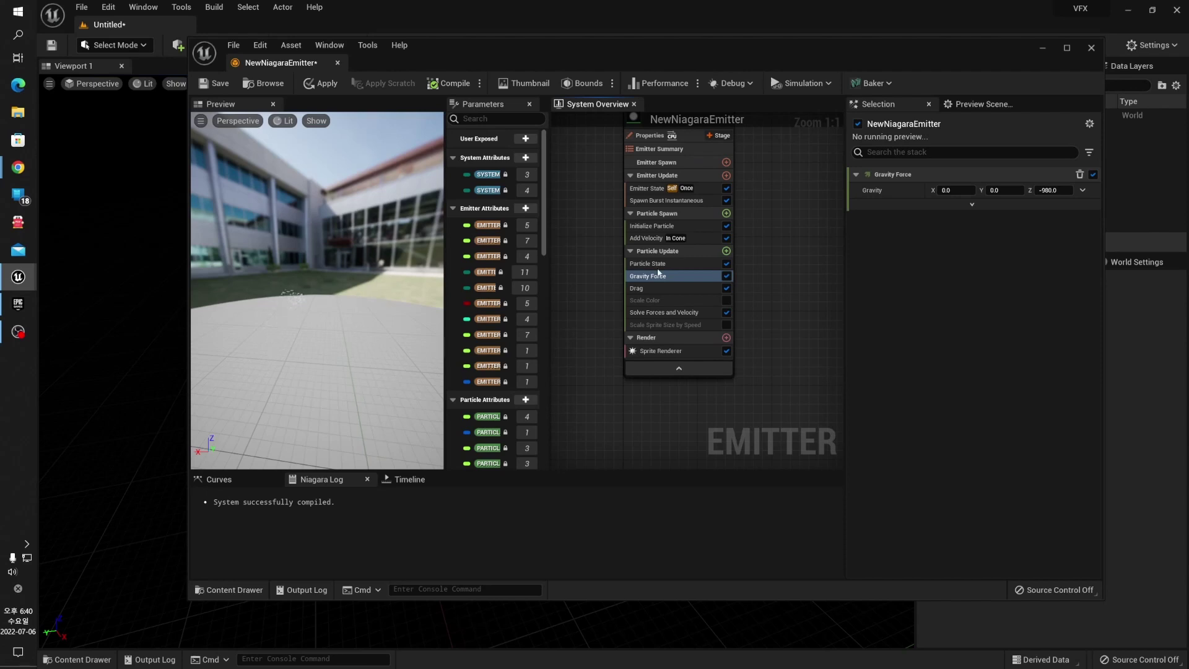
# Compare the particle motion with and without Drag while Gravity Force is disabled, and re-enable both modules.
pyautogui.click(726, 276)
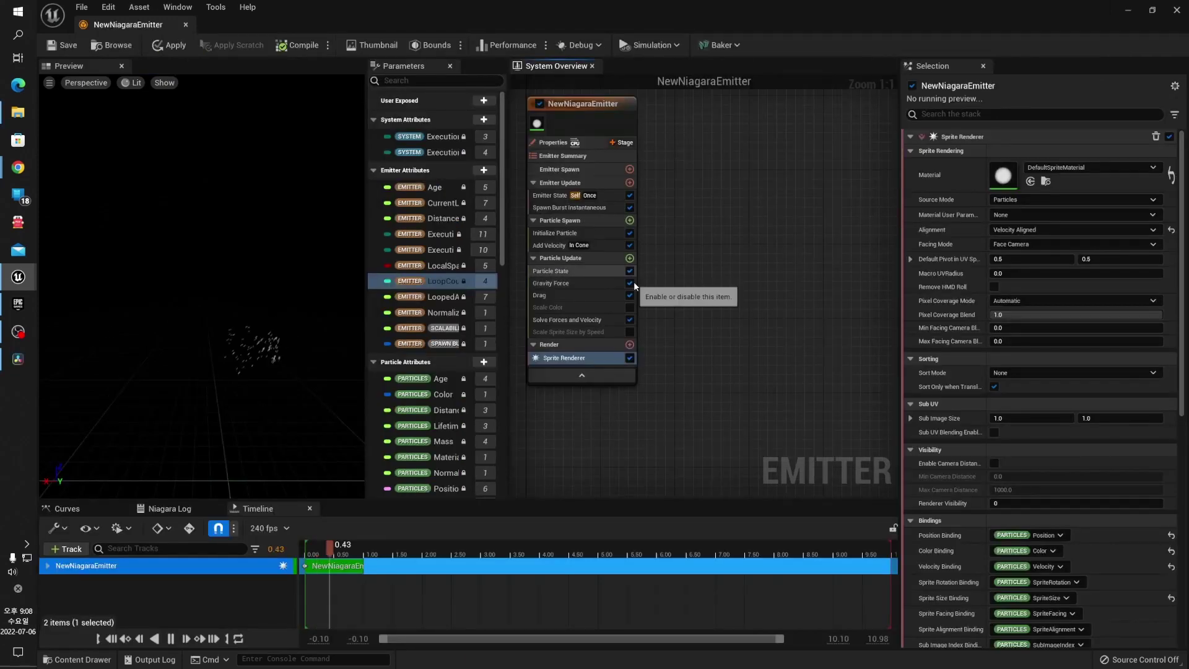
pyautogui.click(629, 283)
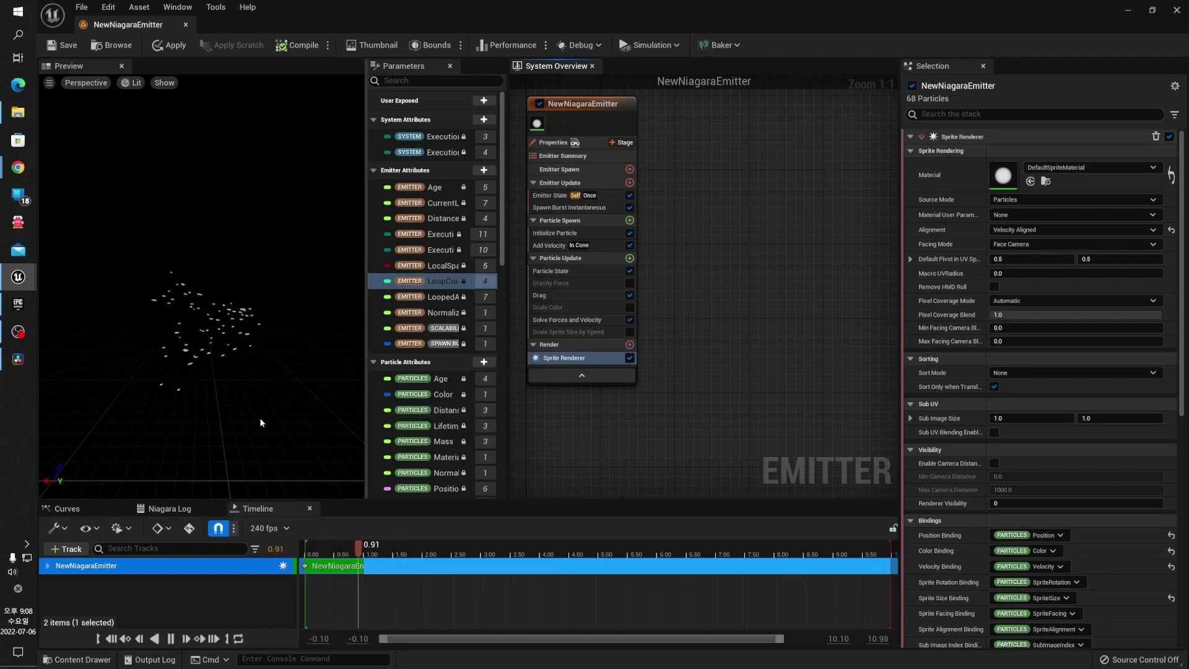
pyautogui.click(630, 296)
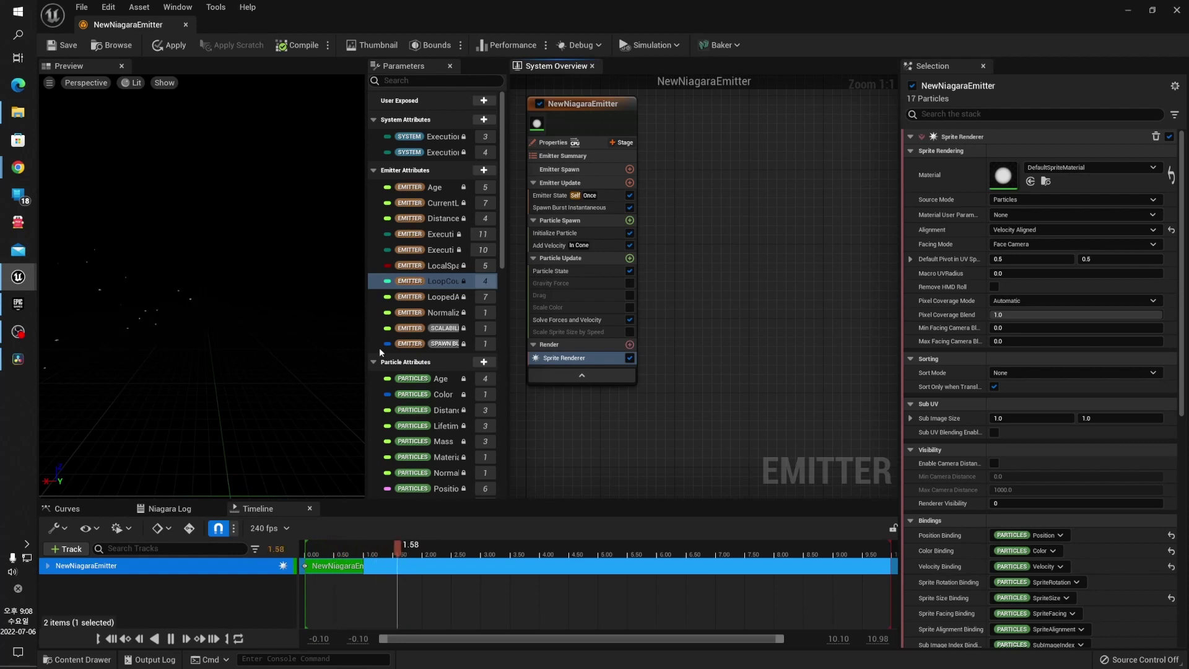
pyautogui.click(629, 295)
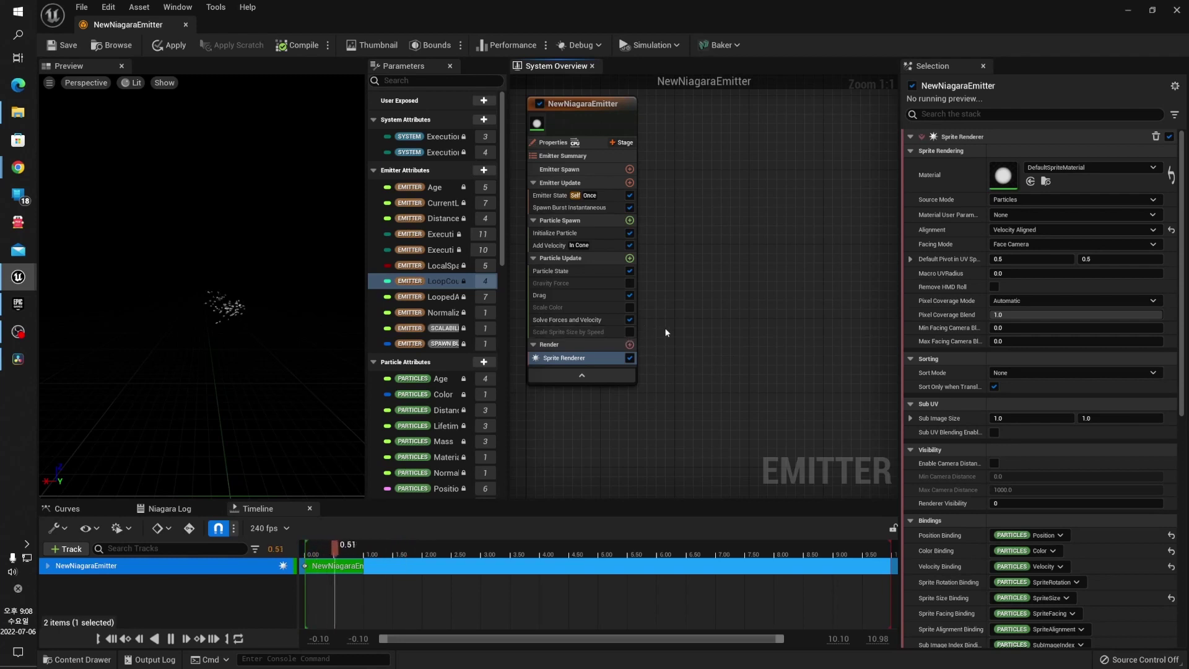
pyautogui.moveTo(678, 300); pyautogui.dragTo(753, 310, button='right')
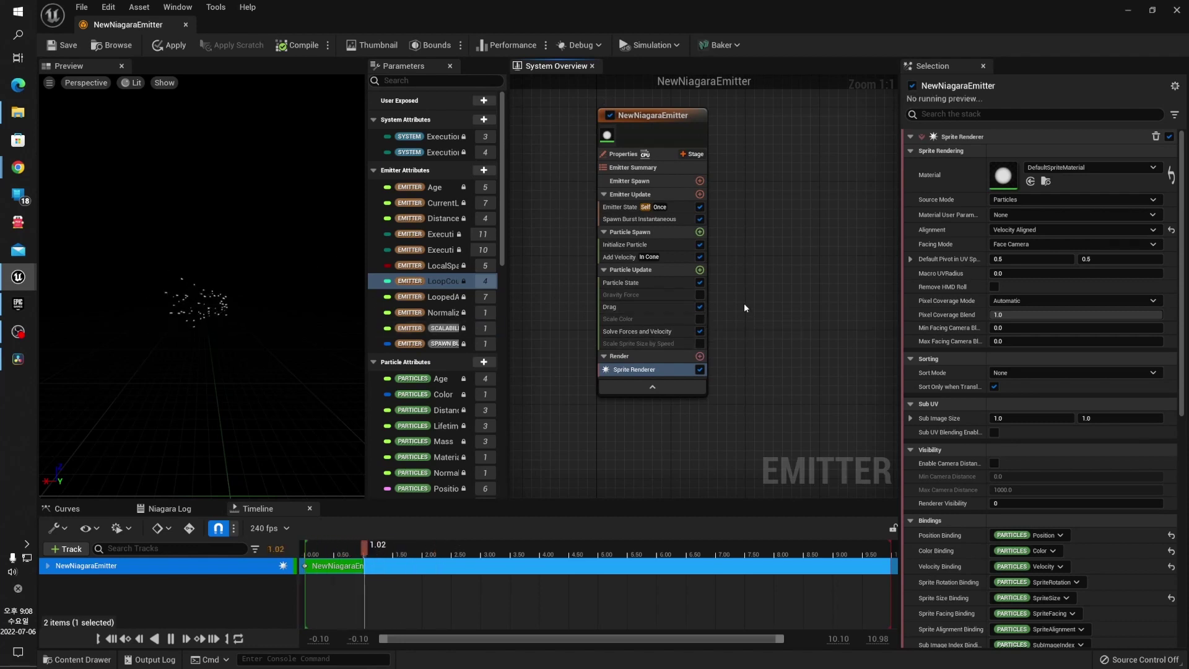
pyautogui.click(699, 295)
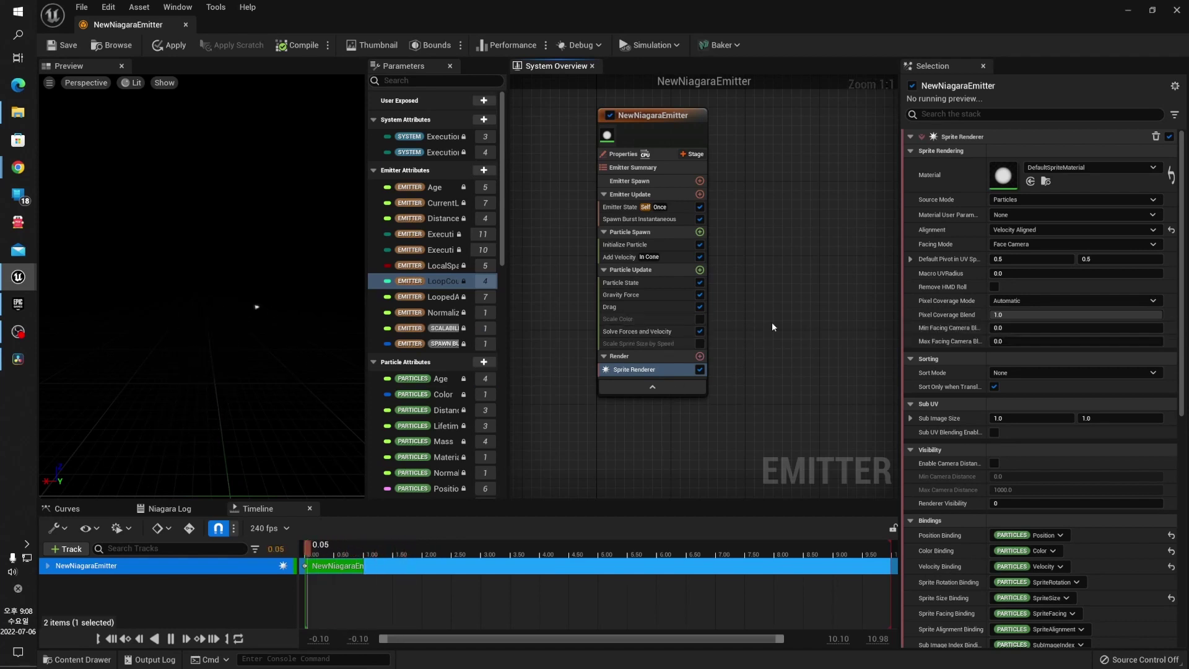
# Enable the Scale Color module and compare its settings with the Color attribute in Initialize Particle.
pyautogui.click(699, 319)
pyautogui.click(625, 318)
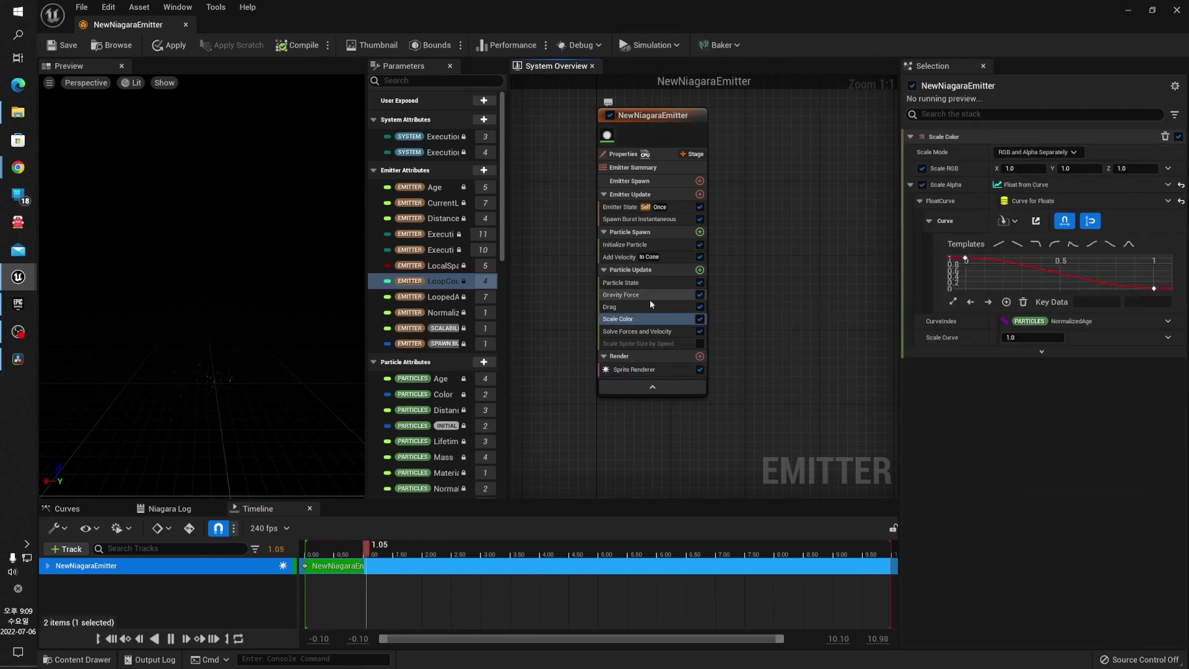
pyautogui.click(656, 245)
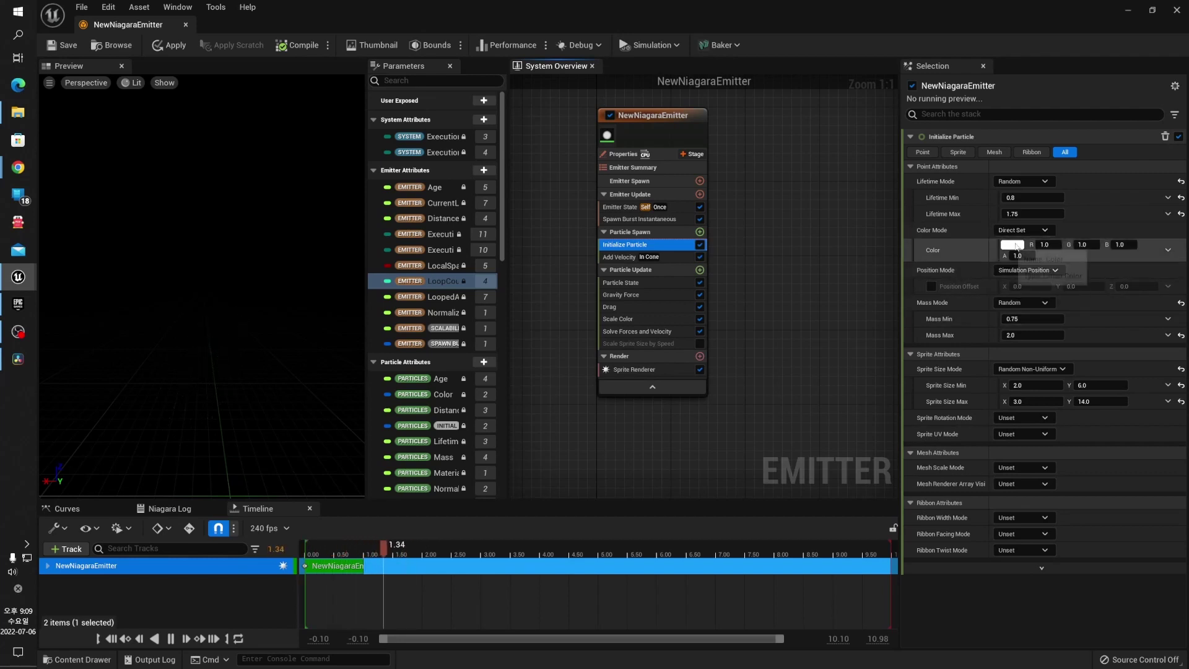
pyautogui.click(632, 270)
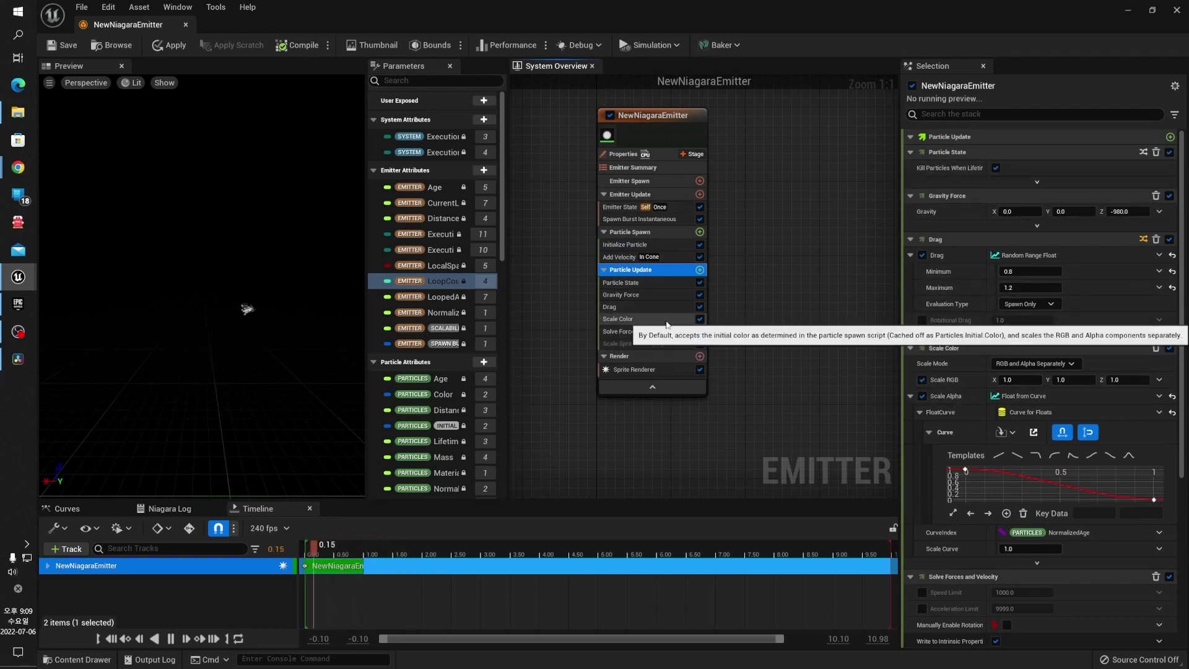
# Examine the start and end keys of the Scale Alpha curve in Scale Color and the input sources available for Scale Alpha.
pyautogui.click(622, 318)
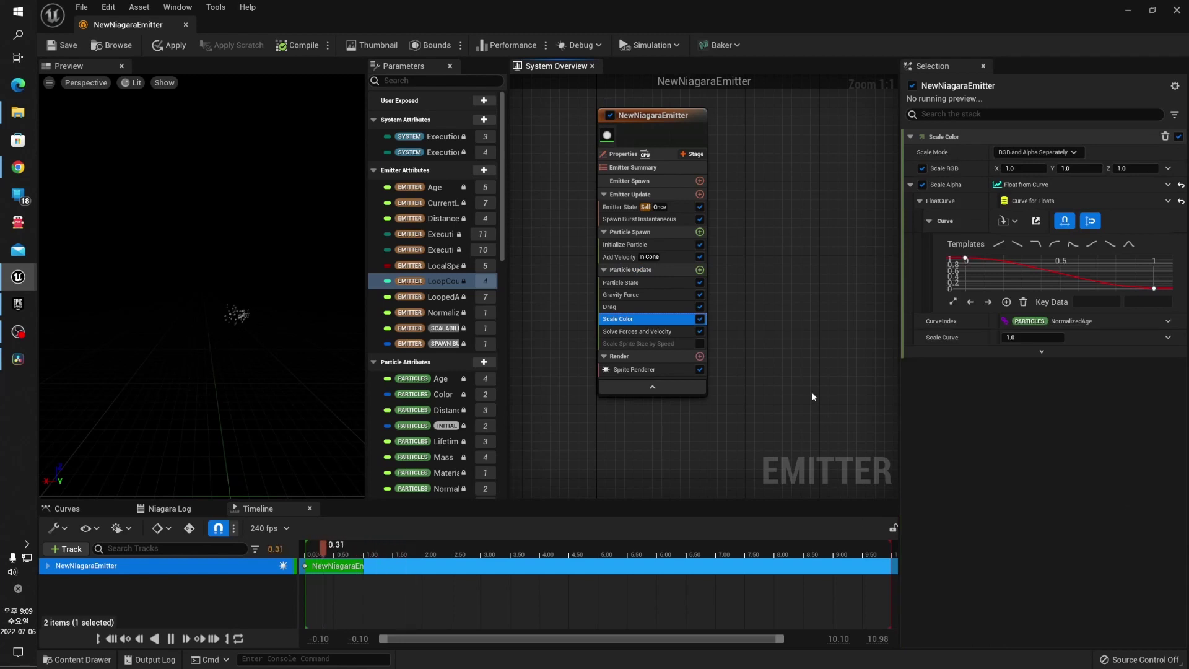
pyautogui.moveTo(967, 260)
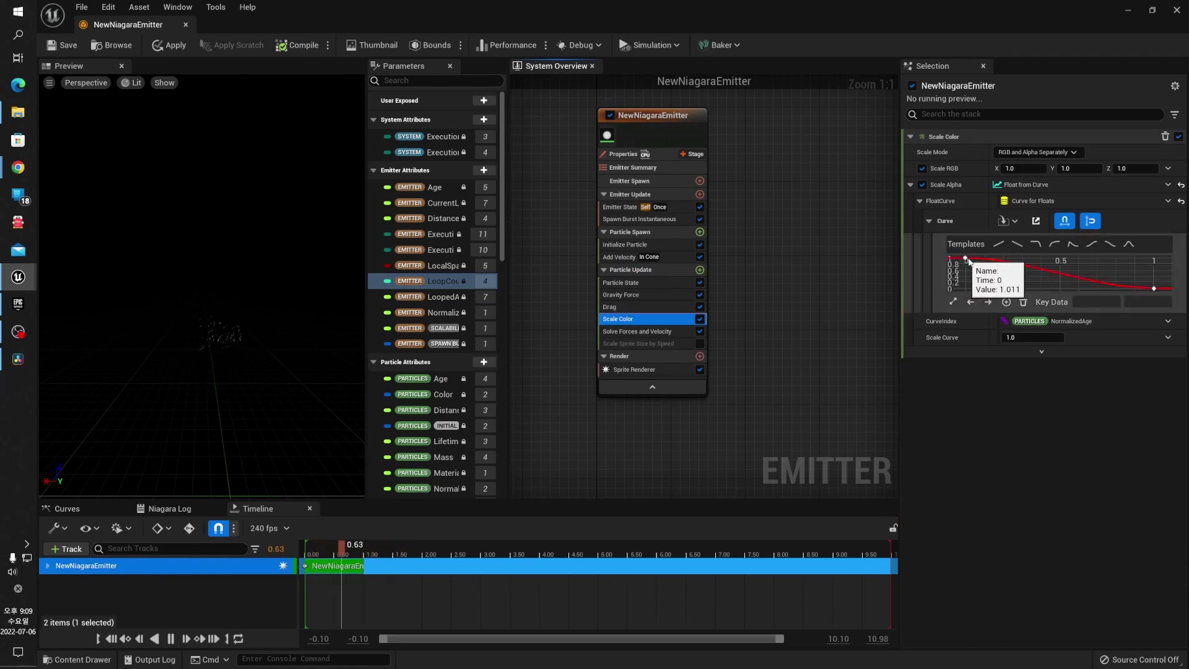
pyautogui.moveTo(1160, 290)
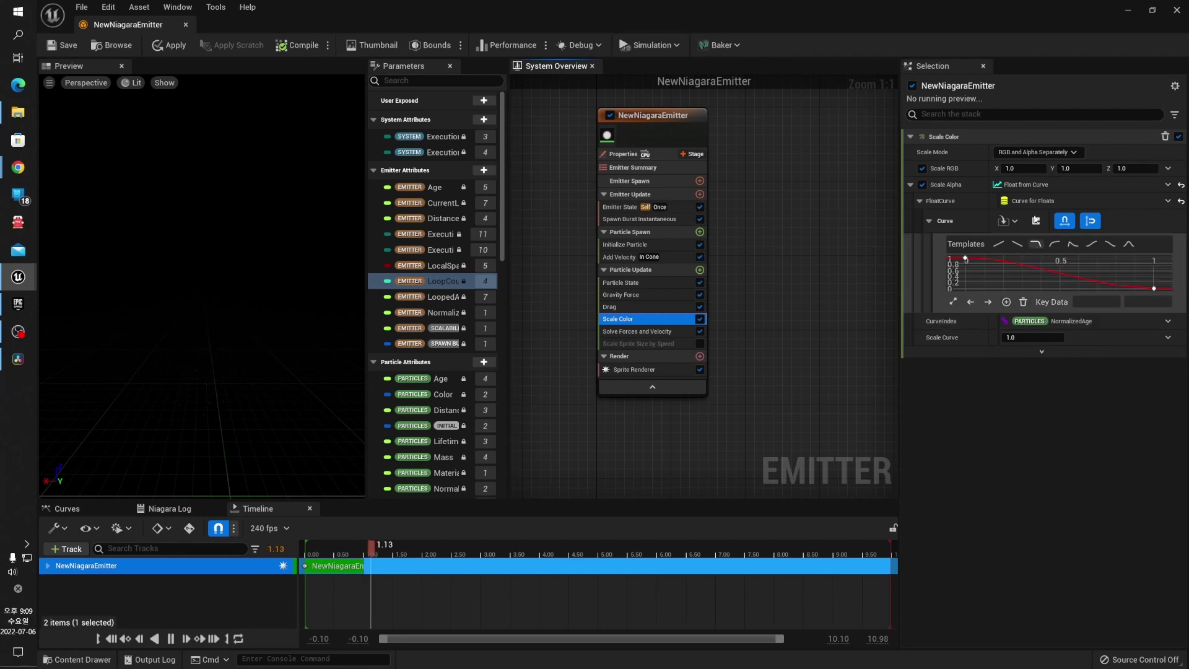
pyautogui.click(1169, 187)
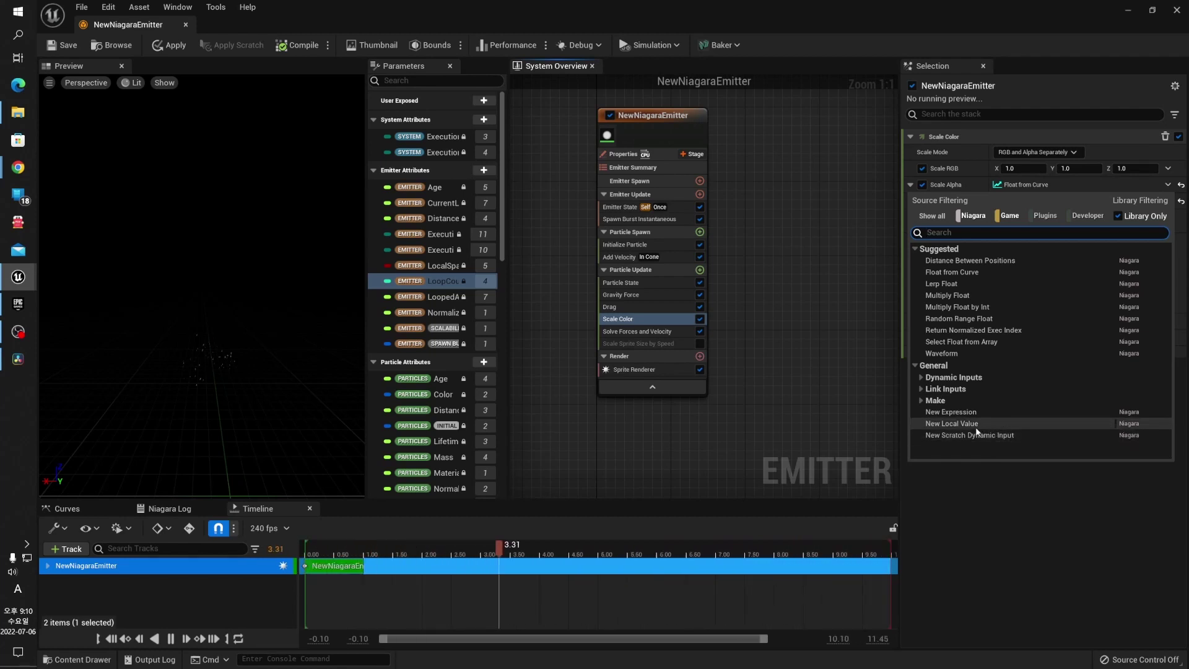
pyautogui.click(789, 208)
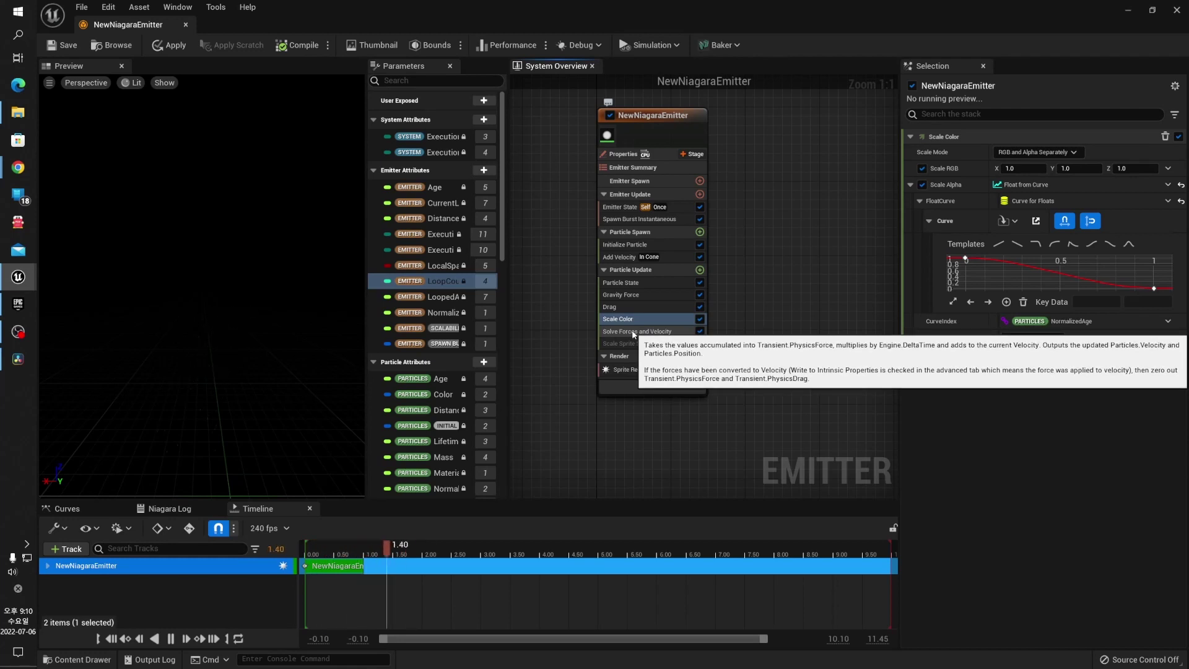
# Delete the Solve Forces and Velocity module and examine the resulting dependency issue in the Drag module.
pyautogui.click(680, 331)
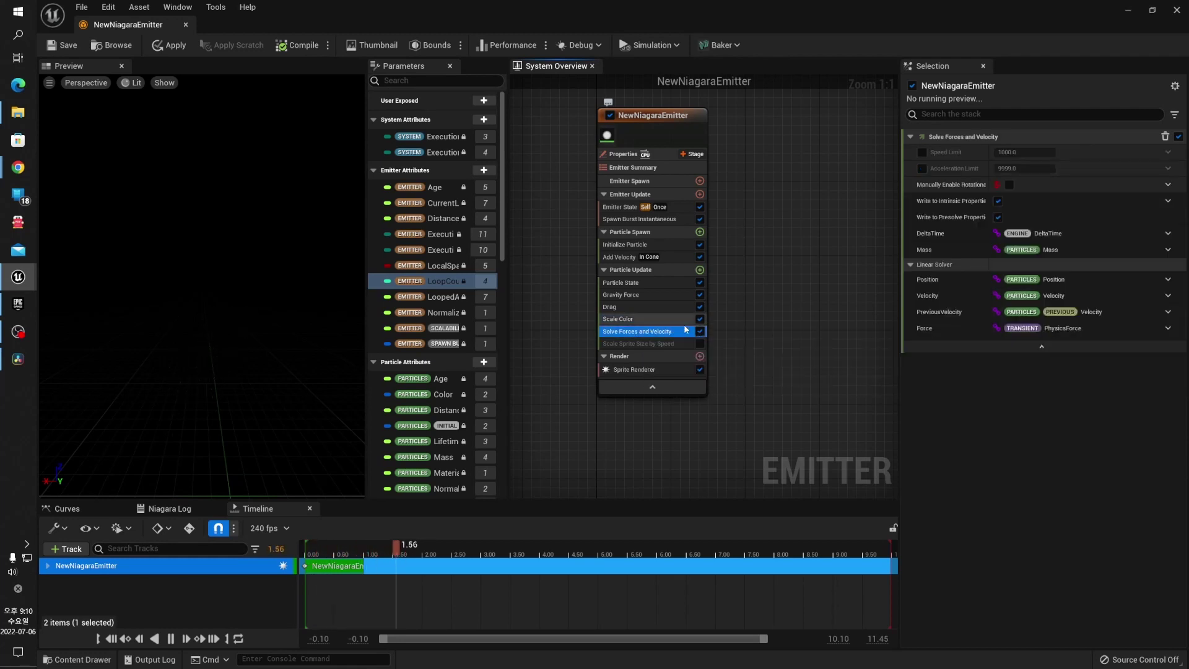
pyautogui.press('Delete')
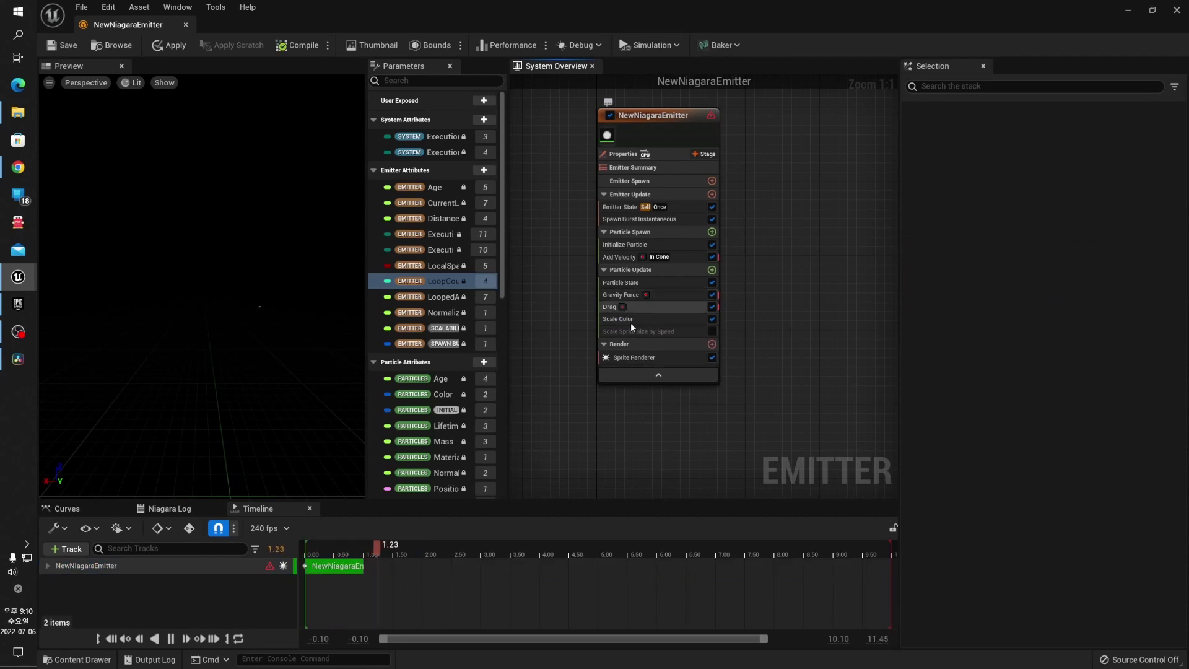
pyautogui.click(644, 306)
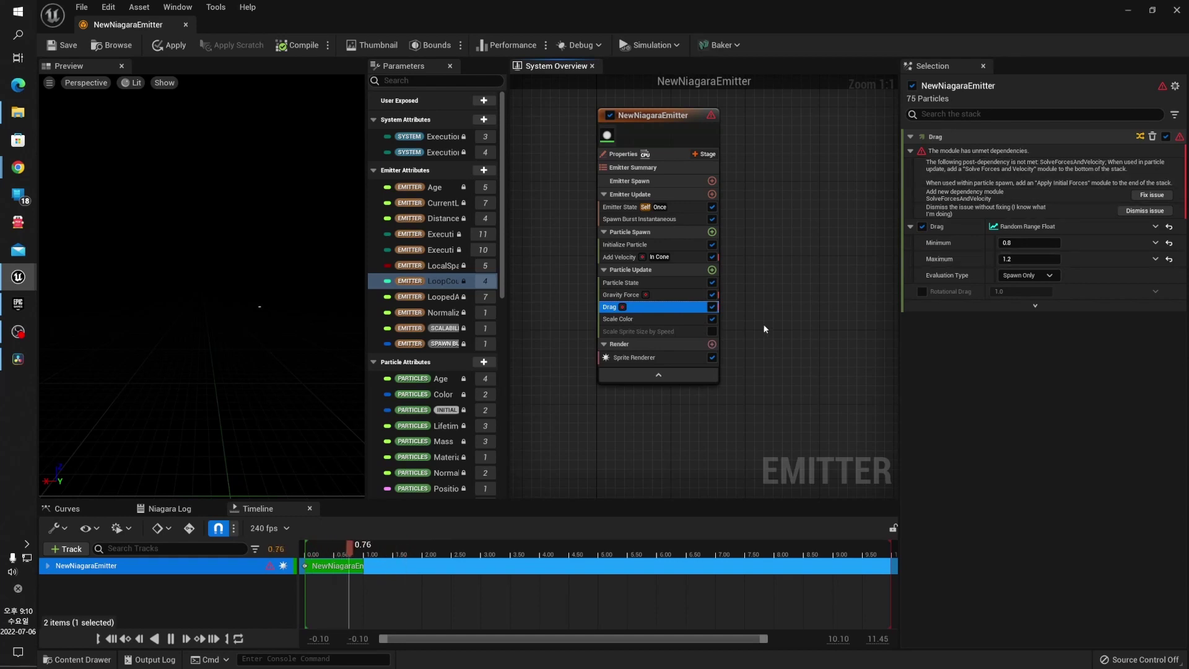
# Re-add Solve Forces and Velocity with Drag's suggested dependency fix and move Scale Sprite Size by Speed below it.
pyautogui.click(1153, 195)
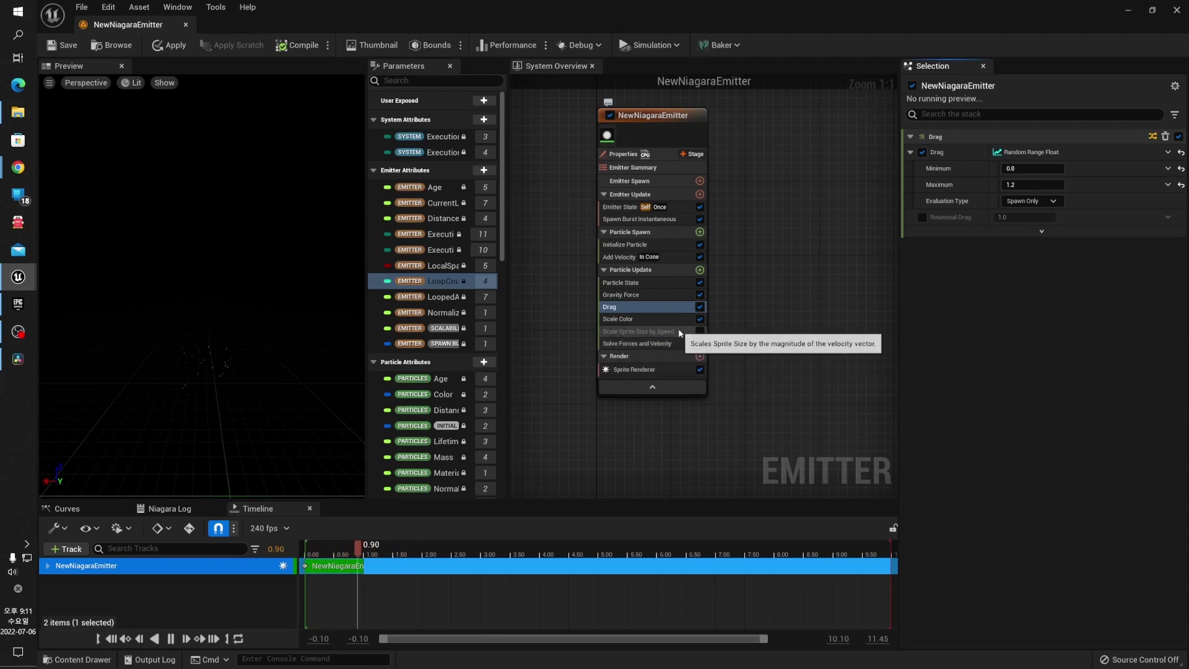
pyautogui.moveTo(679, 333); pyautogui.dragTo(681, 350)
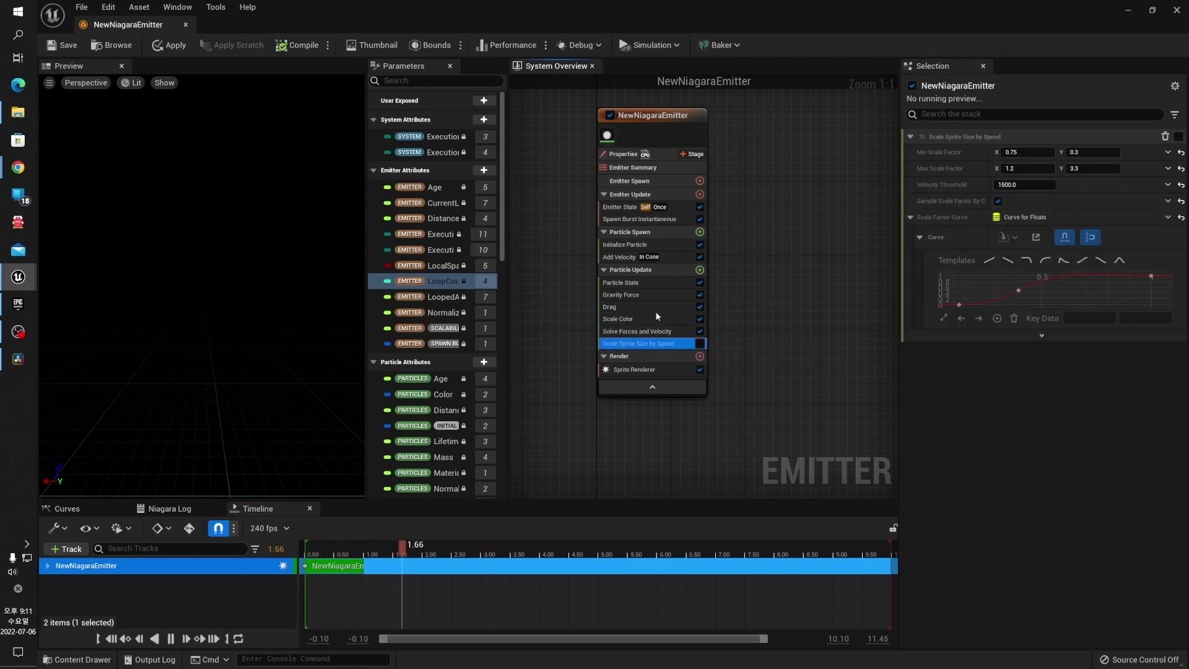
# Move the Drag module directly below Solve Forces and Velocity in the Particle Update group.
pyautogui.click(629, 297)
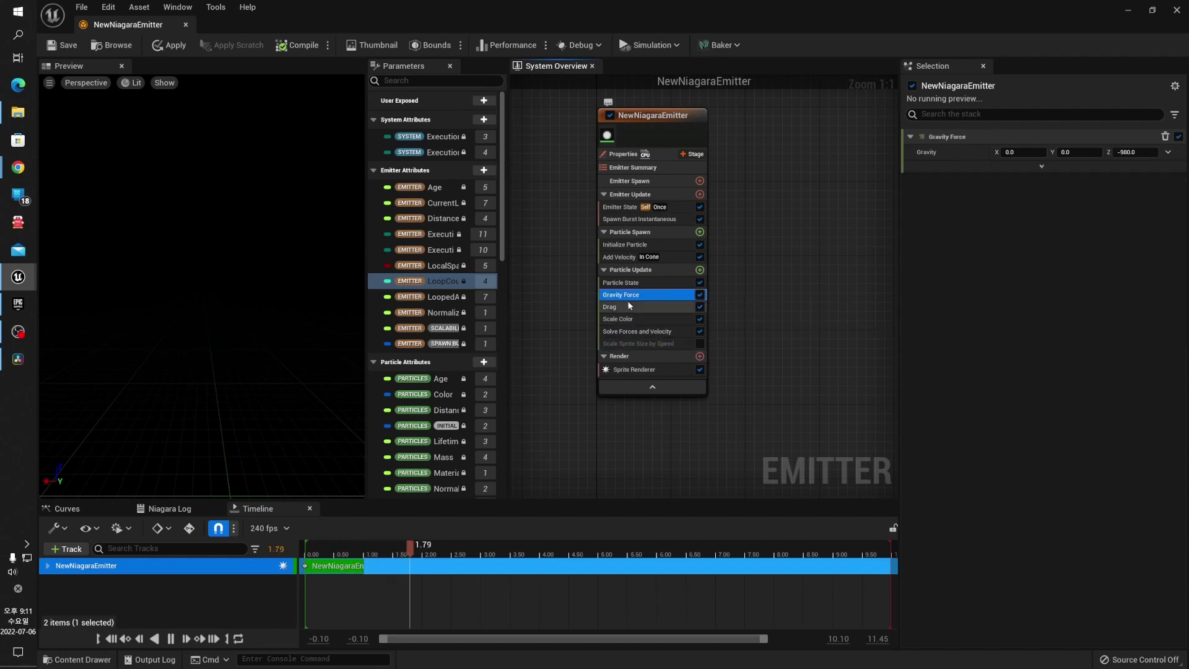
pyautogui.moveTo(632, 308); pyautogui.dragTo(645, 338)
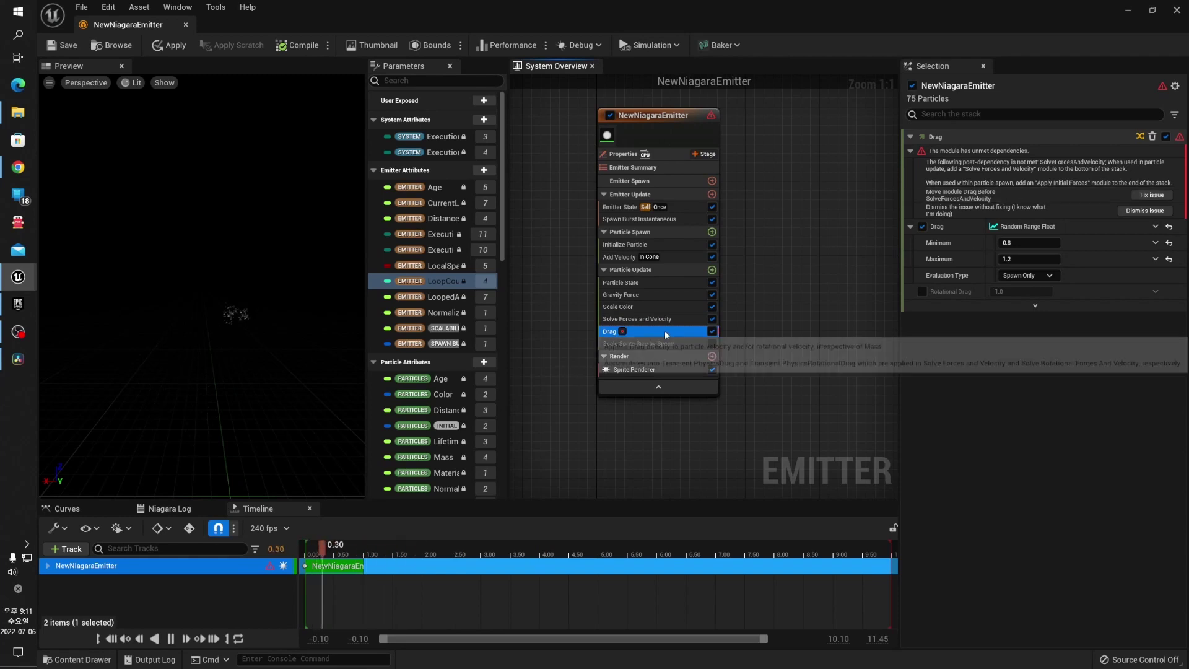
# Apply Drag's suggested fix for its unmet dependency and move the Drag module directly above Scale Color.
pyautogui.moveTo(665, 332); pyautogui.dragTo(712, 335)
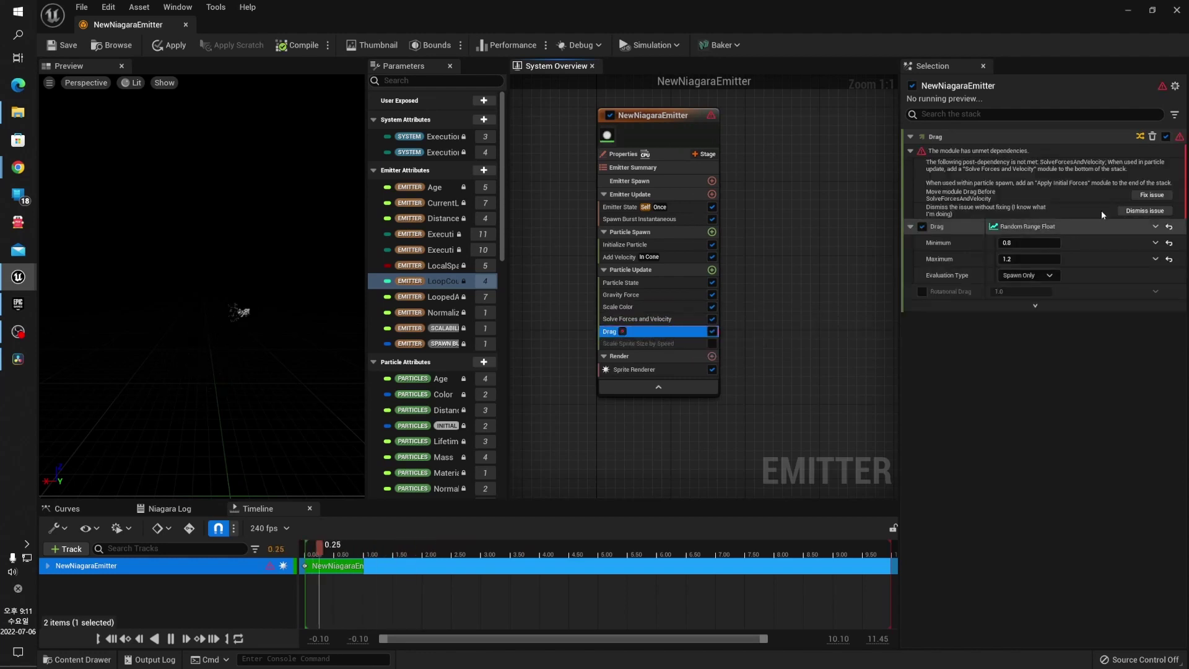
pyautogui.click(1163, 194)
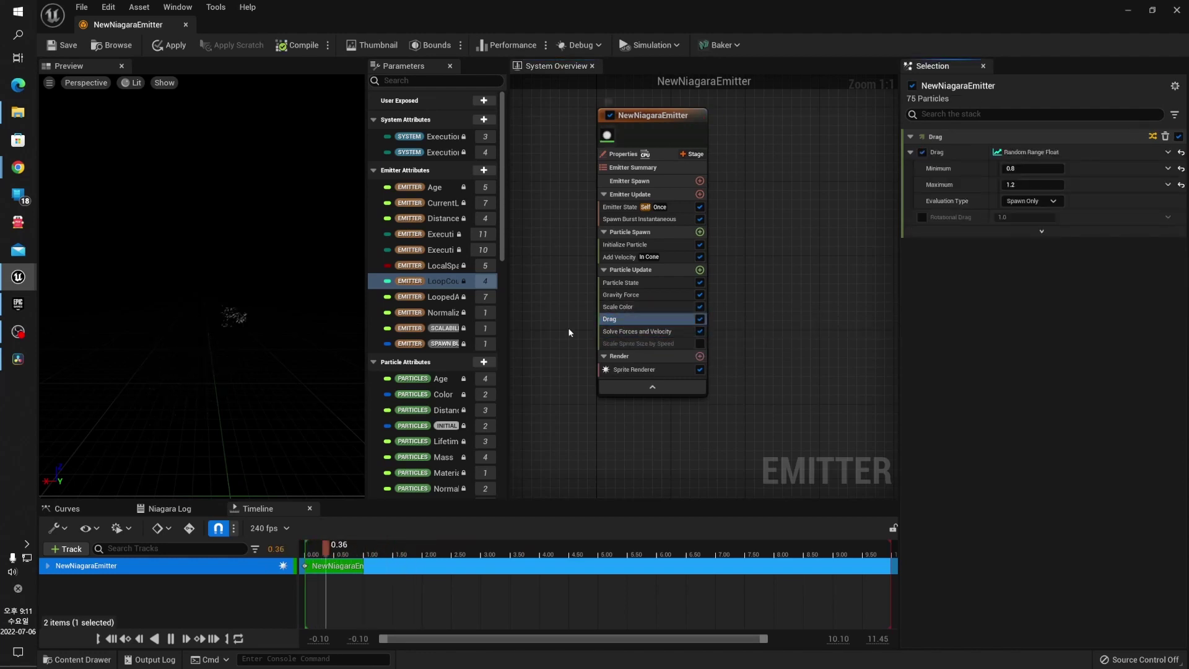
pyautogui.moveTo(647, 317); pyautogui.dragTo(680, 297)
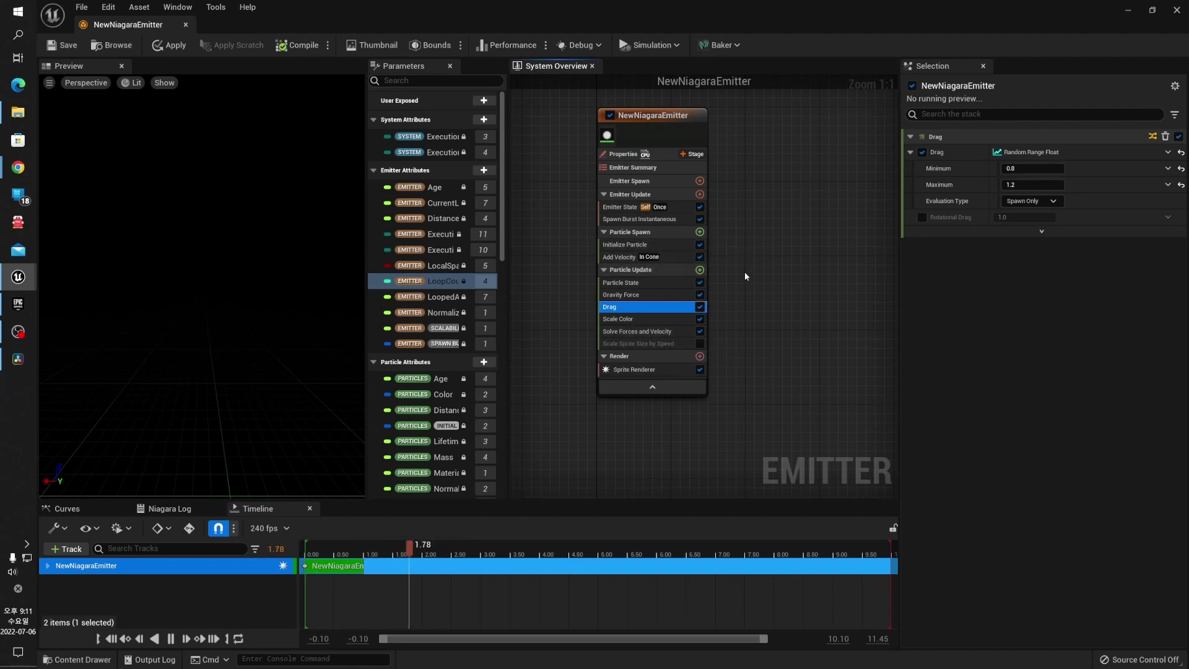
# Disable the Drag, Scale Color, and Solve Forces and Velocity modules and examine Gravity Force's dependency issue.
pyautogui.click(649, 295)
pyautogui.click(699, 306)
pyautogui.click(699, 319)
pyautogui.click(700, 331)
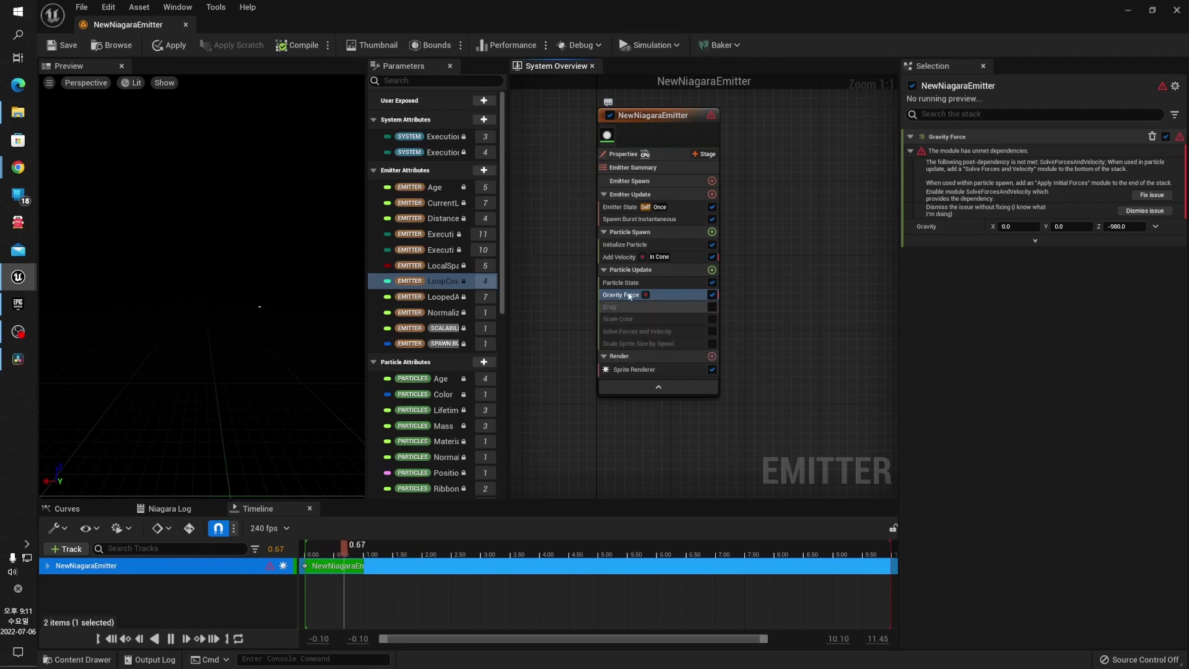
# Re-enable Solve Forces and Velocity with Gravity Force's suggested fix, and turn Drag and Scale Color back on.
pyautogui.click(1151, 194)
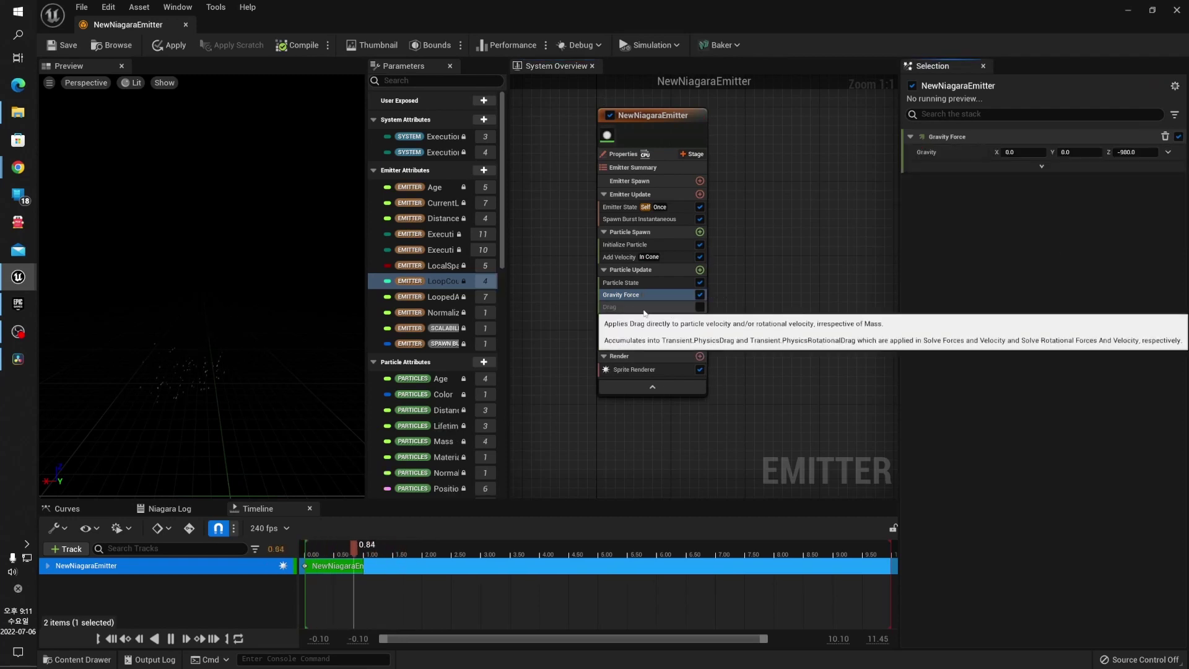
pyautogui.click(701, 307)
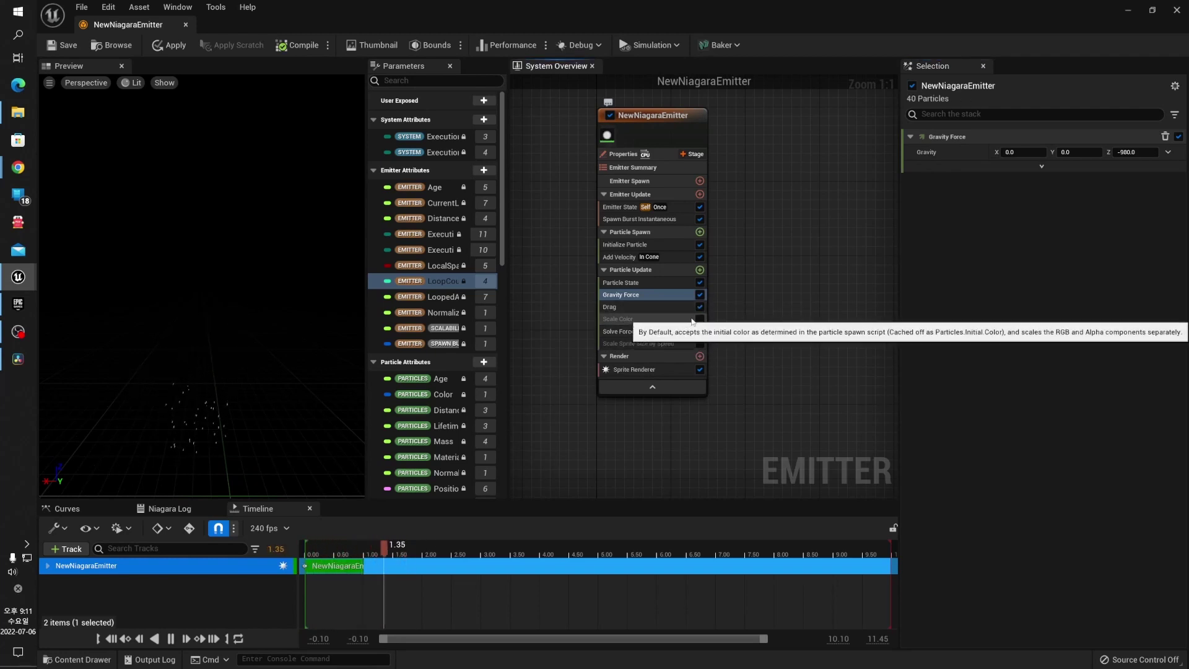
pyautogui.click(699, 319)
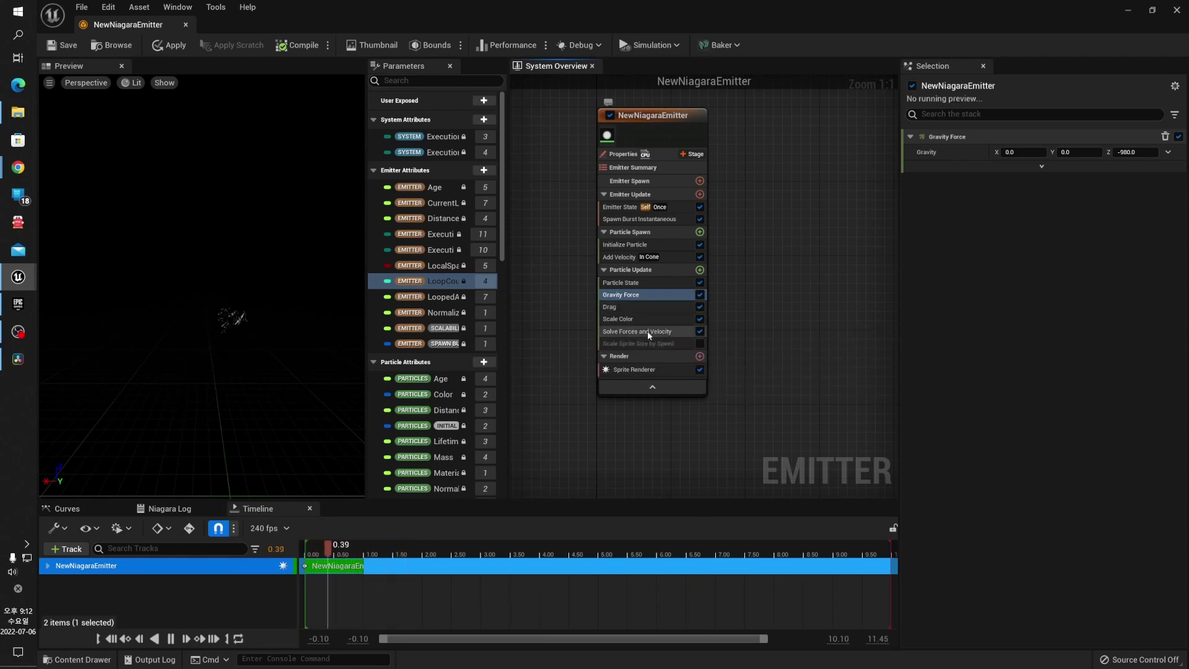
# Move Drag below Scale Color, and move Scale Color back to directly below Drag.
pyautogui.moveTo(636, 312)
pyautogui.mouseDown()
pyautogui.moveTo(632, 331)
pyautogui.moveTo(641, 329)
pyautogui.mouseUp()
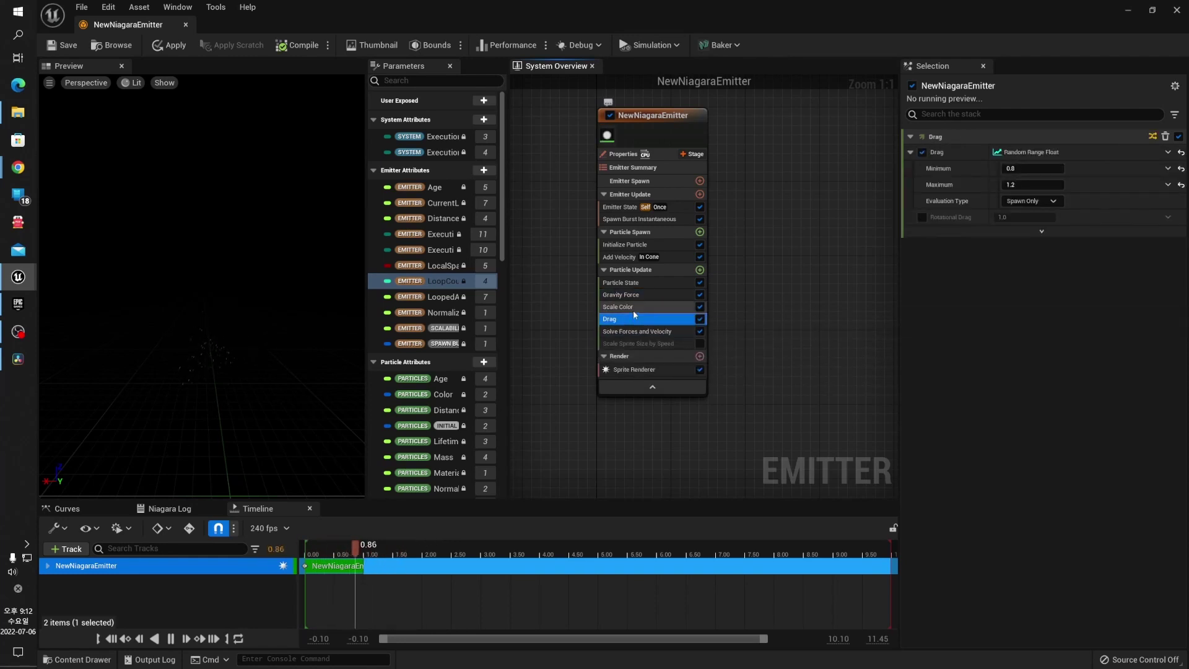
pyautogui.moveTo(633, 308); pyautogui.dragTo(646, 331)
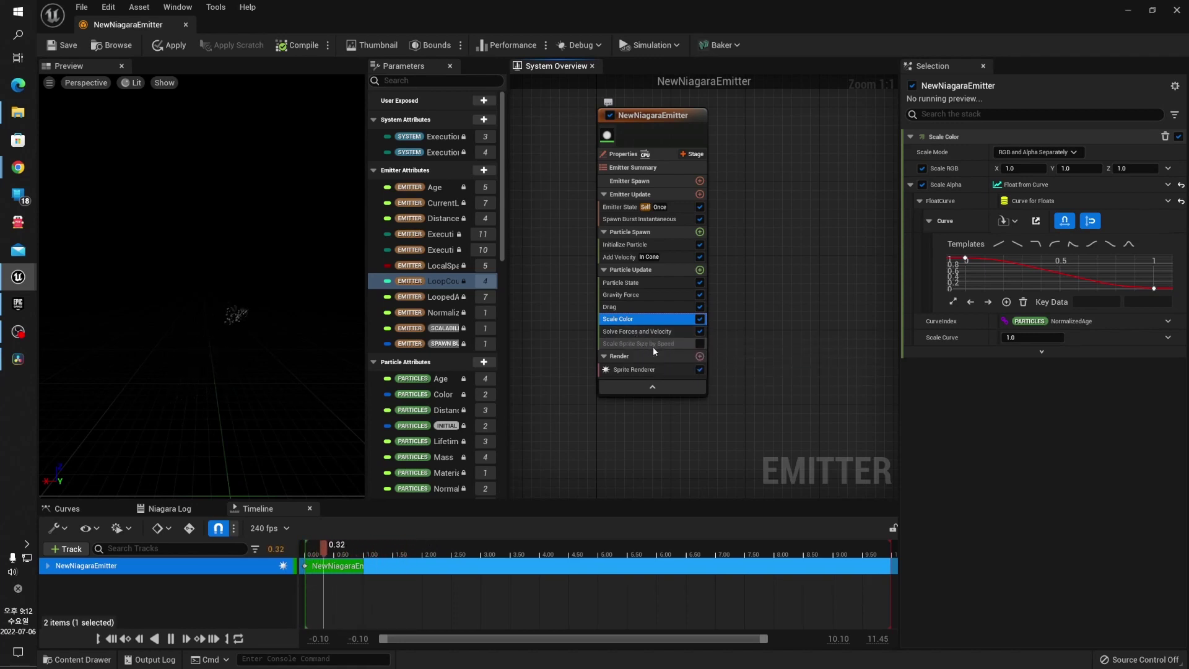
# Enable the Scale Sprite Size by Speed module and examine its scale factors, velocity threshold and scale factor curve.
pyautogui.click(698, 343)
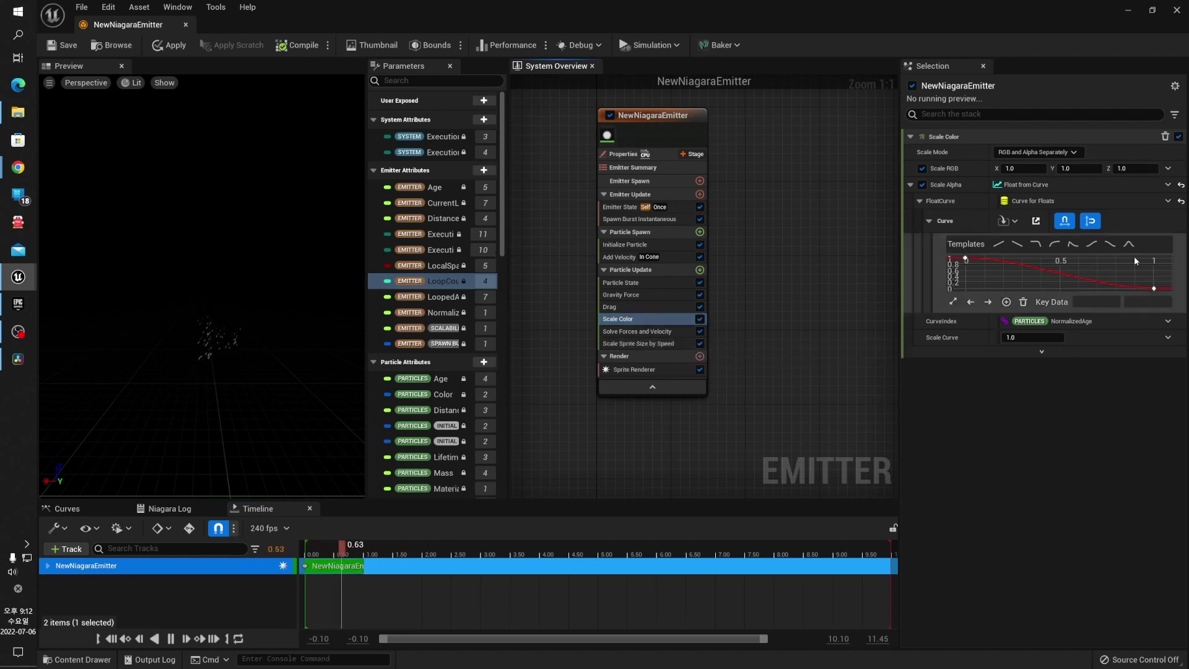
pyautogui.click(647, 344)
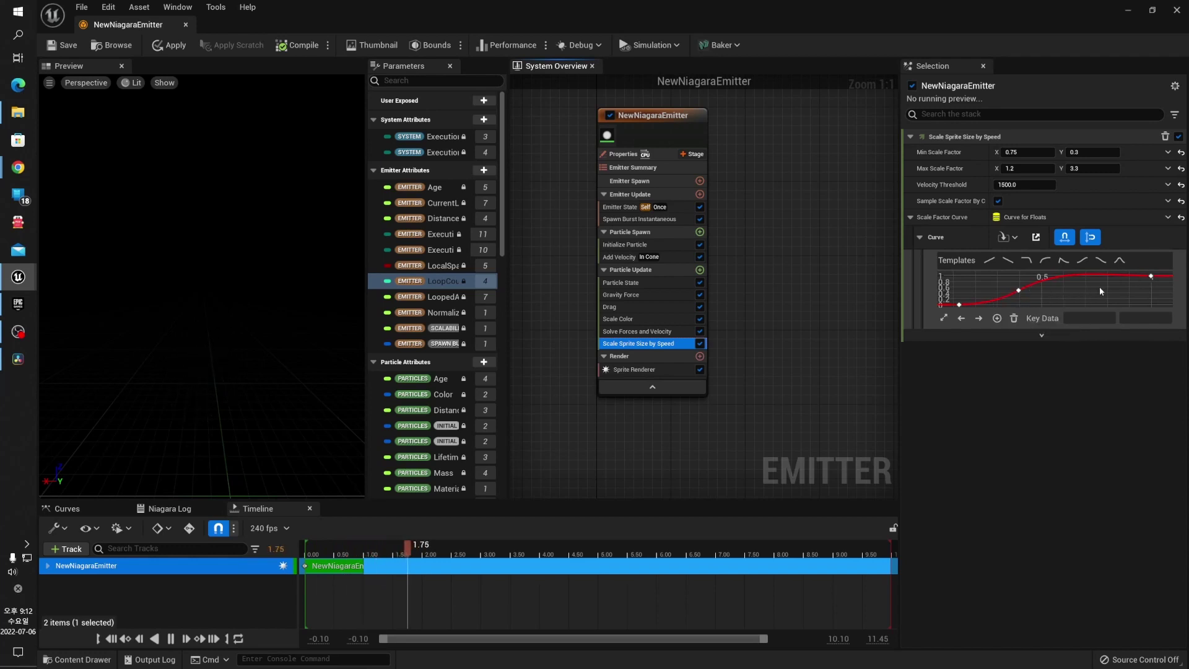
pyautogui.moveTo(958, 306)
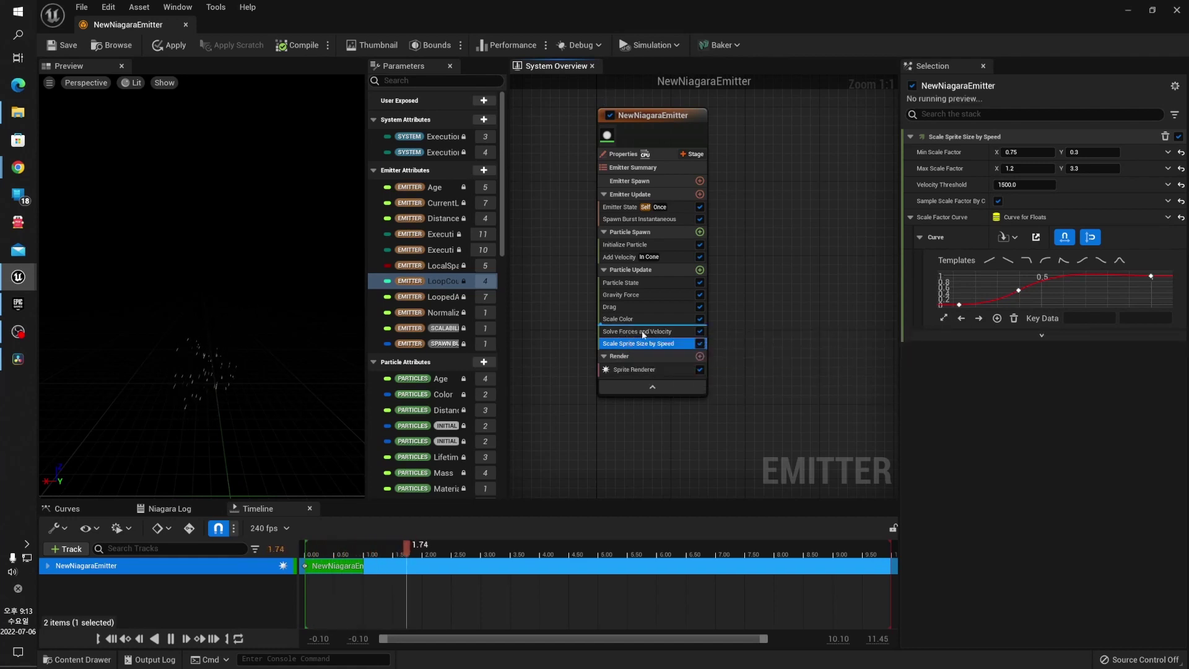
# Move Scale Sprite Size by Speed above Solve Forces and Velocity, examine its dependency issue, and move it back below.
pyautogui.moveTo(642, 335); pyautogui.dragTo(643, 332)
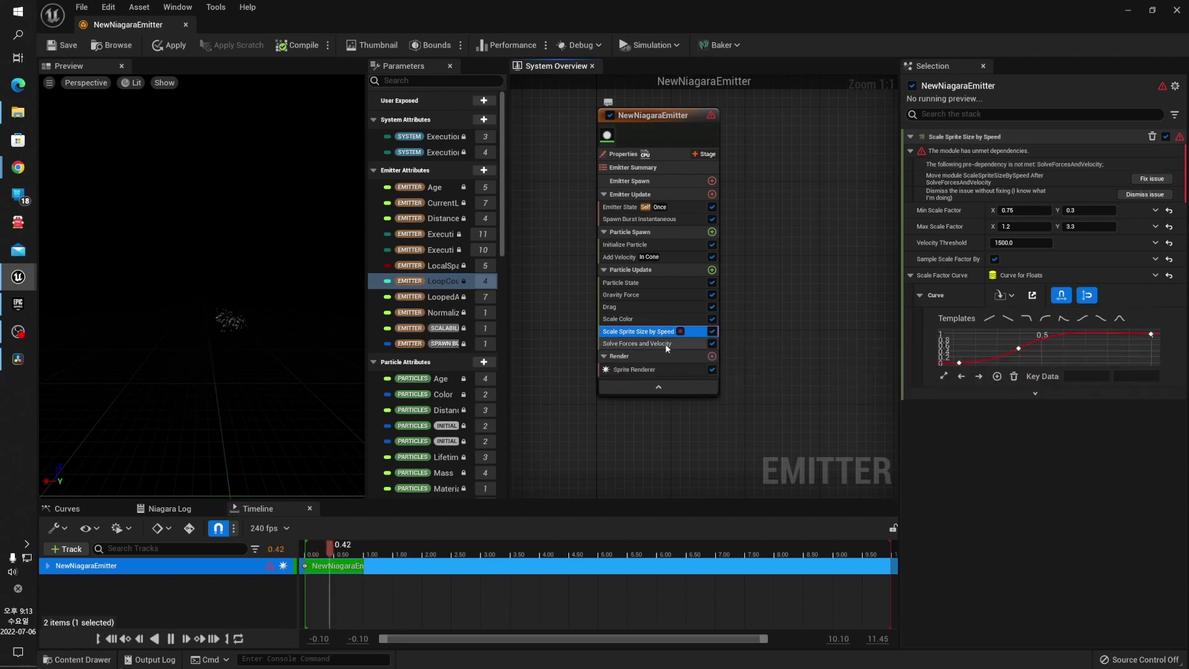
pyautogui.moveTo(667, 348)
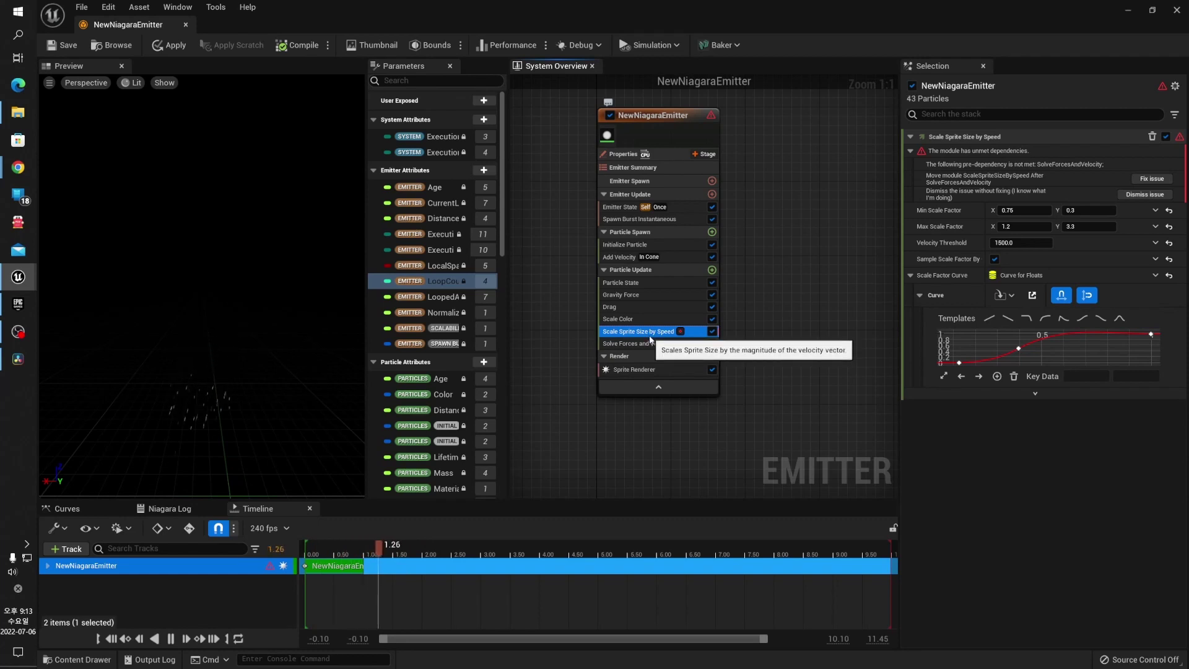
pyautogui.moveTo(646, 337); pyautogui.dragTo(648, 349)
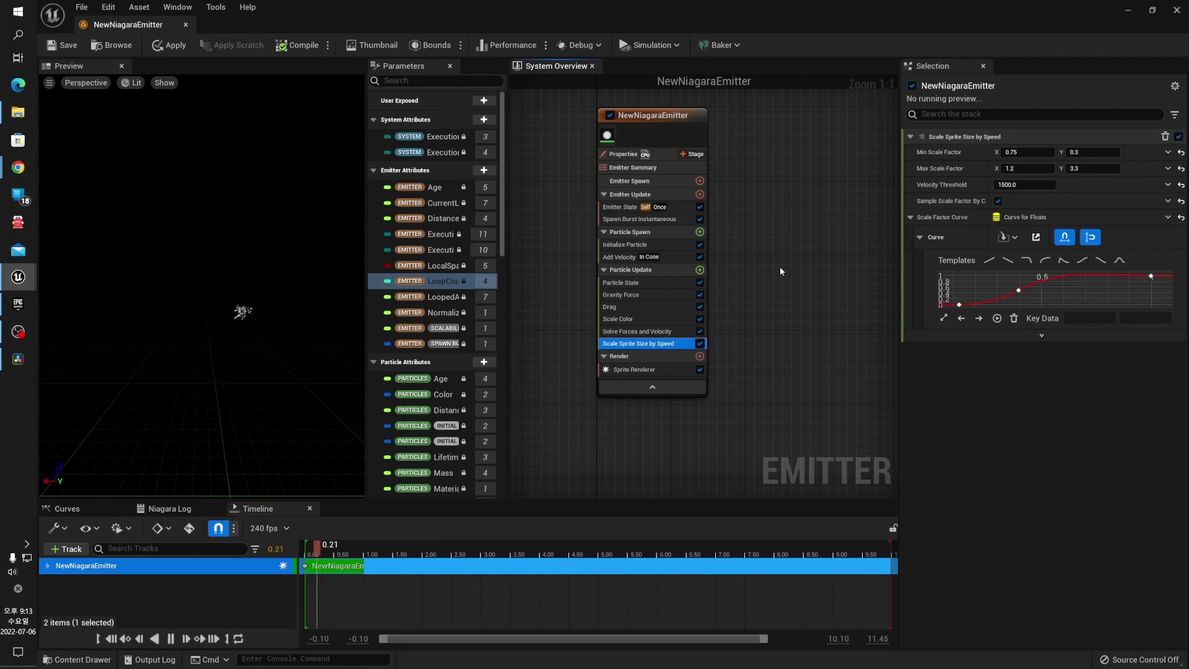
# Open the Sprite Renderer's settings in the Render group to examine its material, alignment and bindings.
pyautogui.click(759, 374)
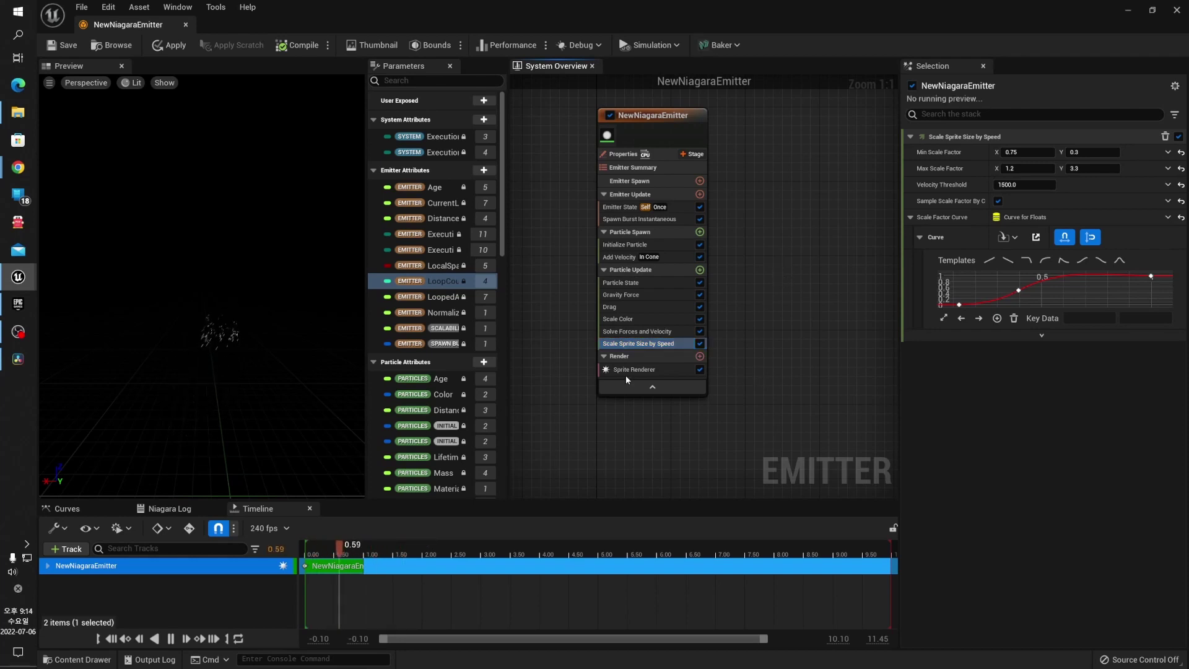
pyautogui.click(651, 376)
pyautogui.click(650, 370)
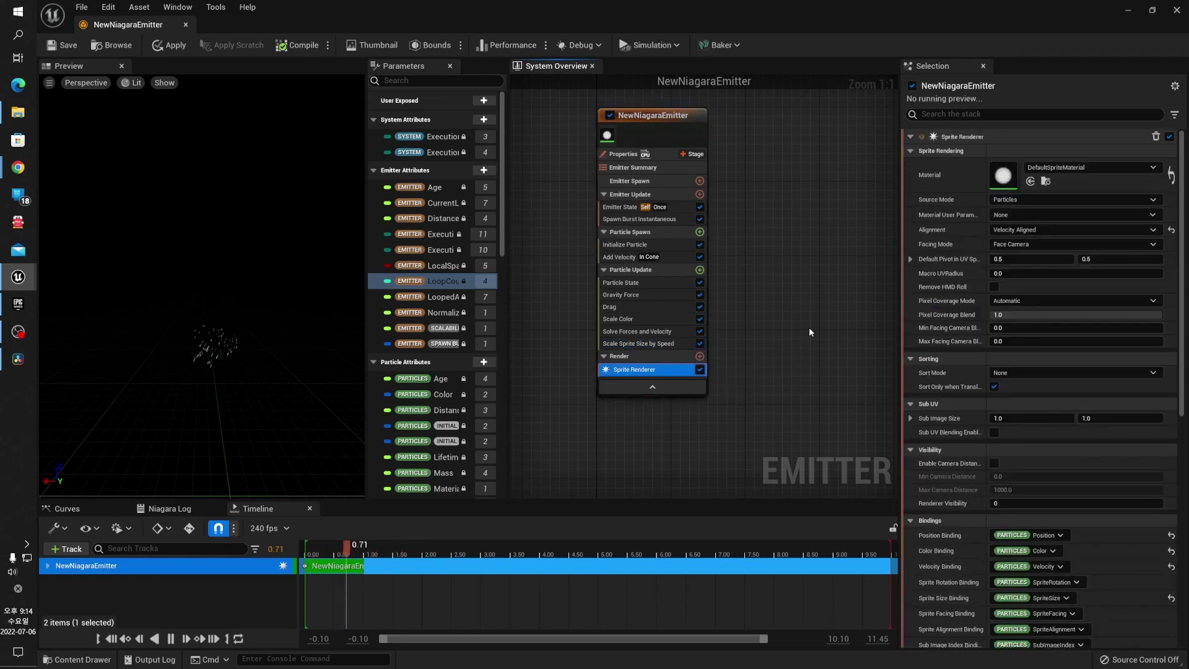